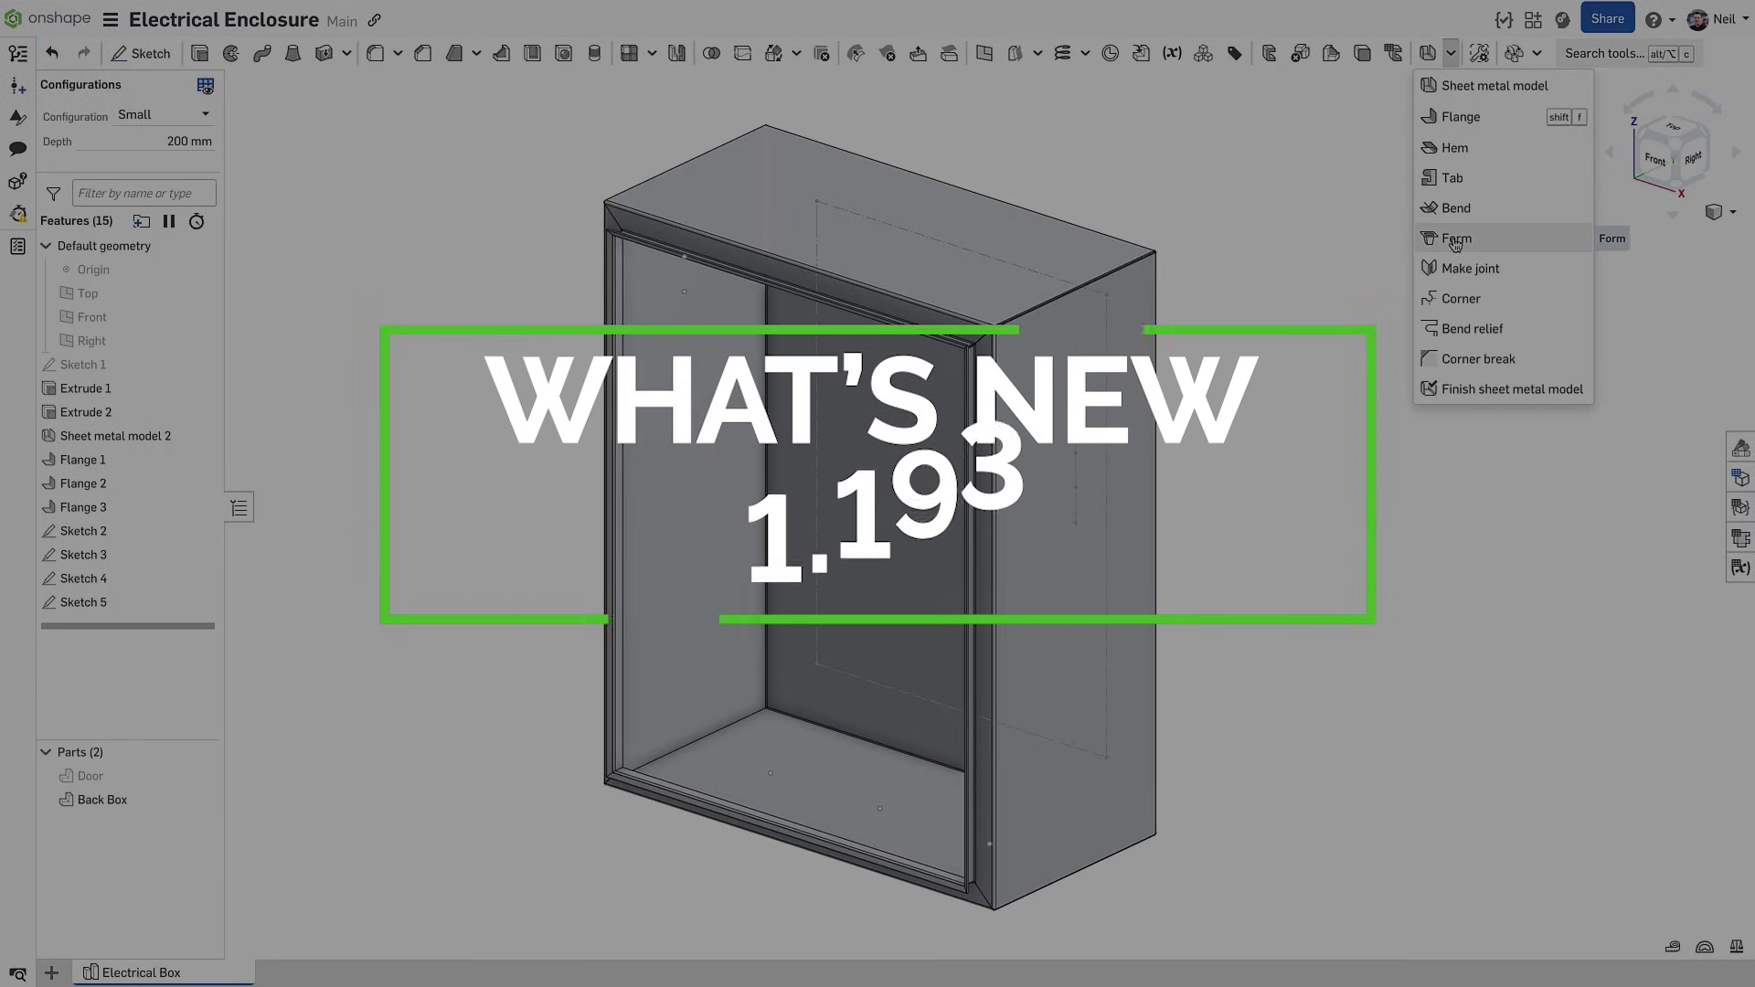
Start a sheet metal Form feature with Louver as the chosen form
{"action": "left_click", "coordinate": [1456, 240]}
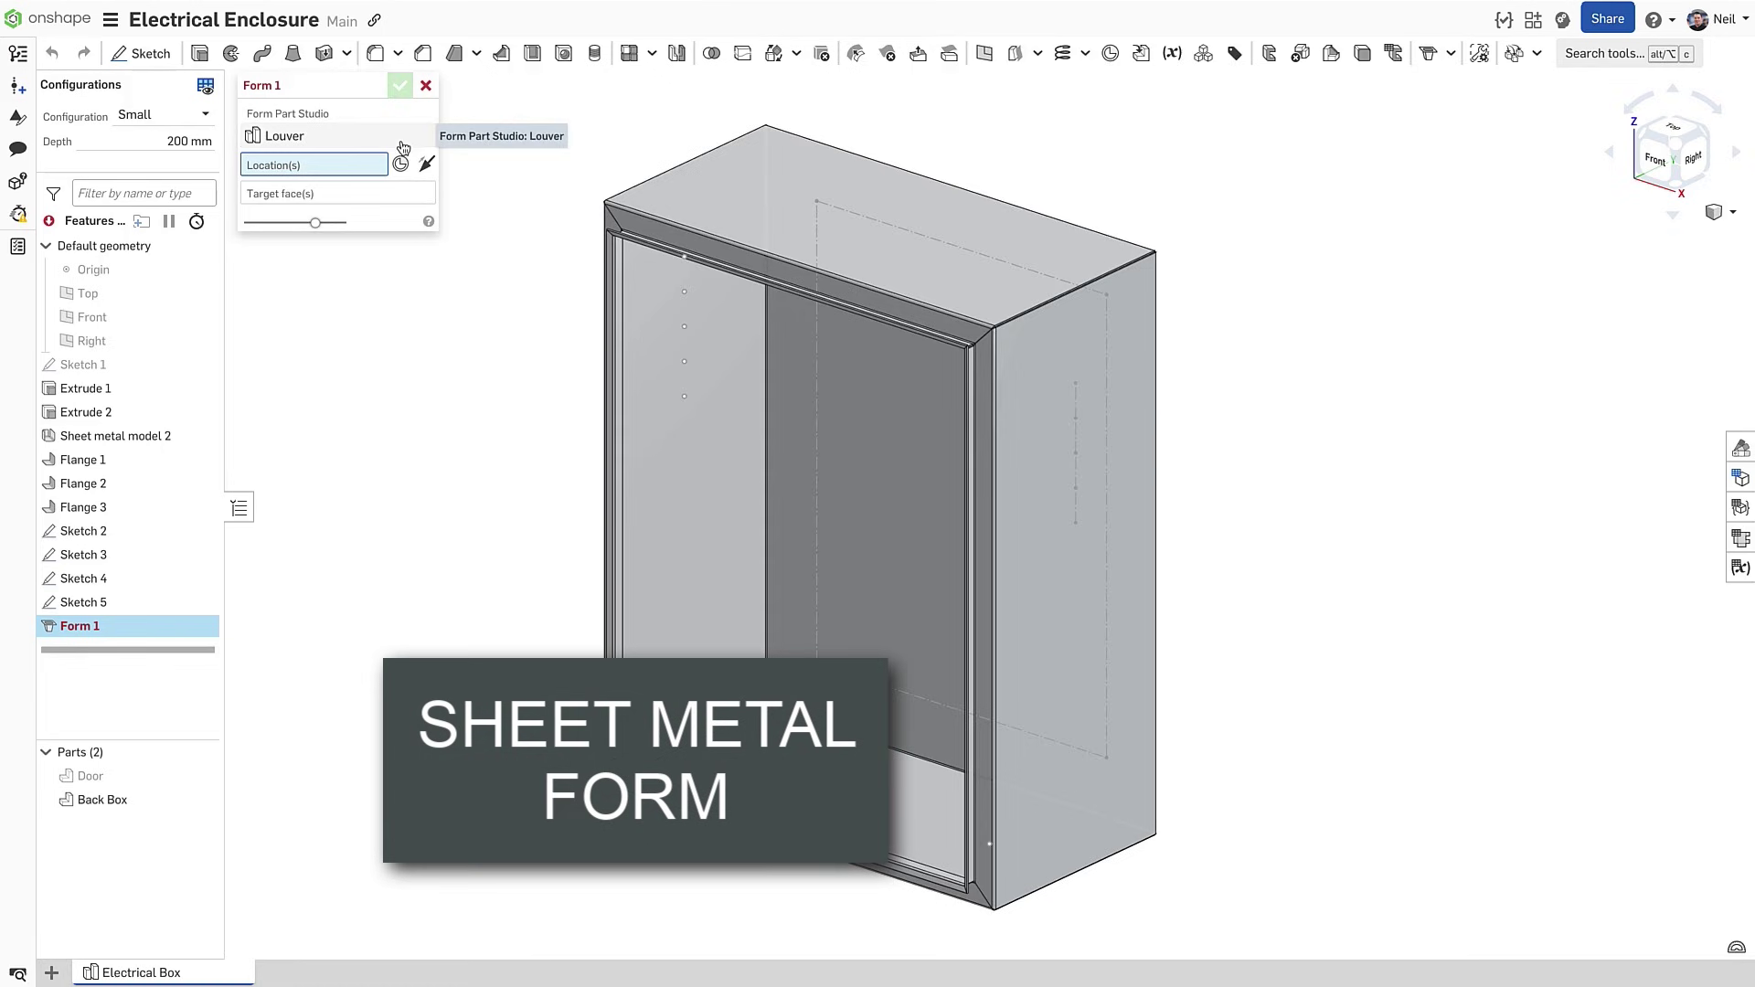
{"action": "left_click", "coordinate": [402, 139]}
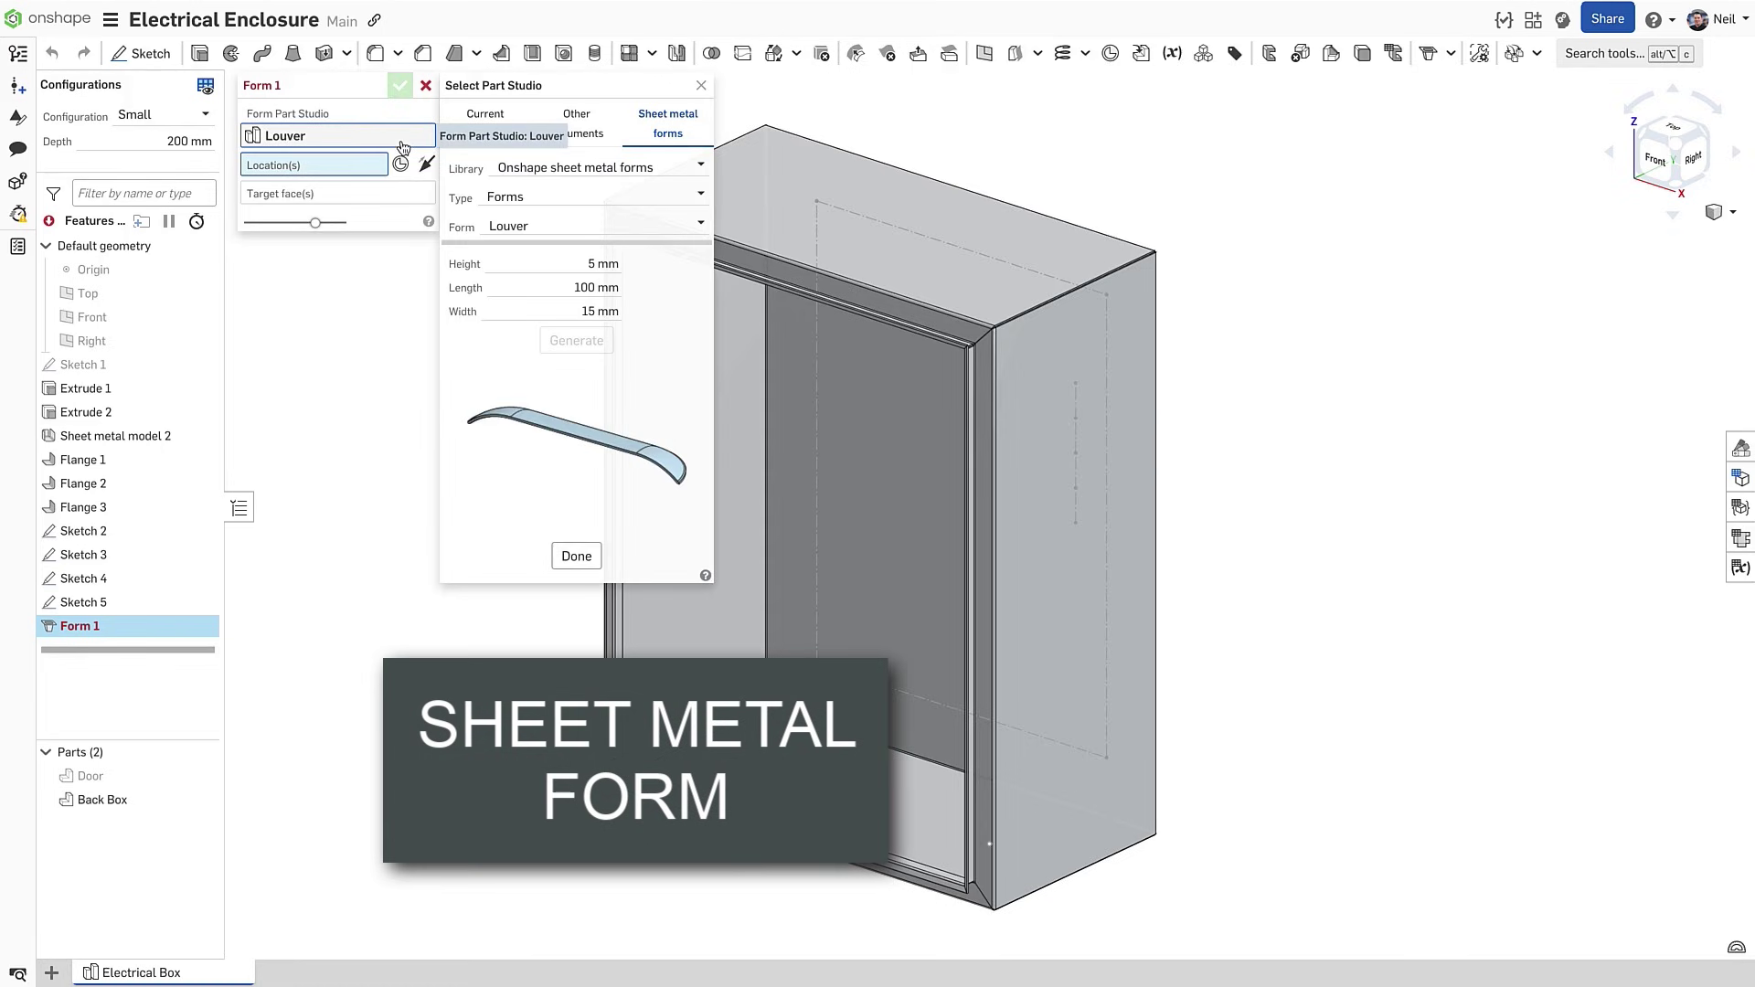
{"action": "left_click", "coordinate": [643, 227]}
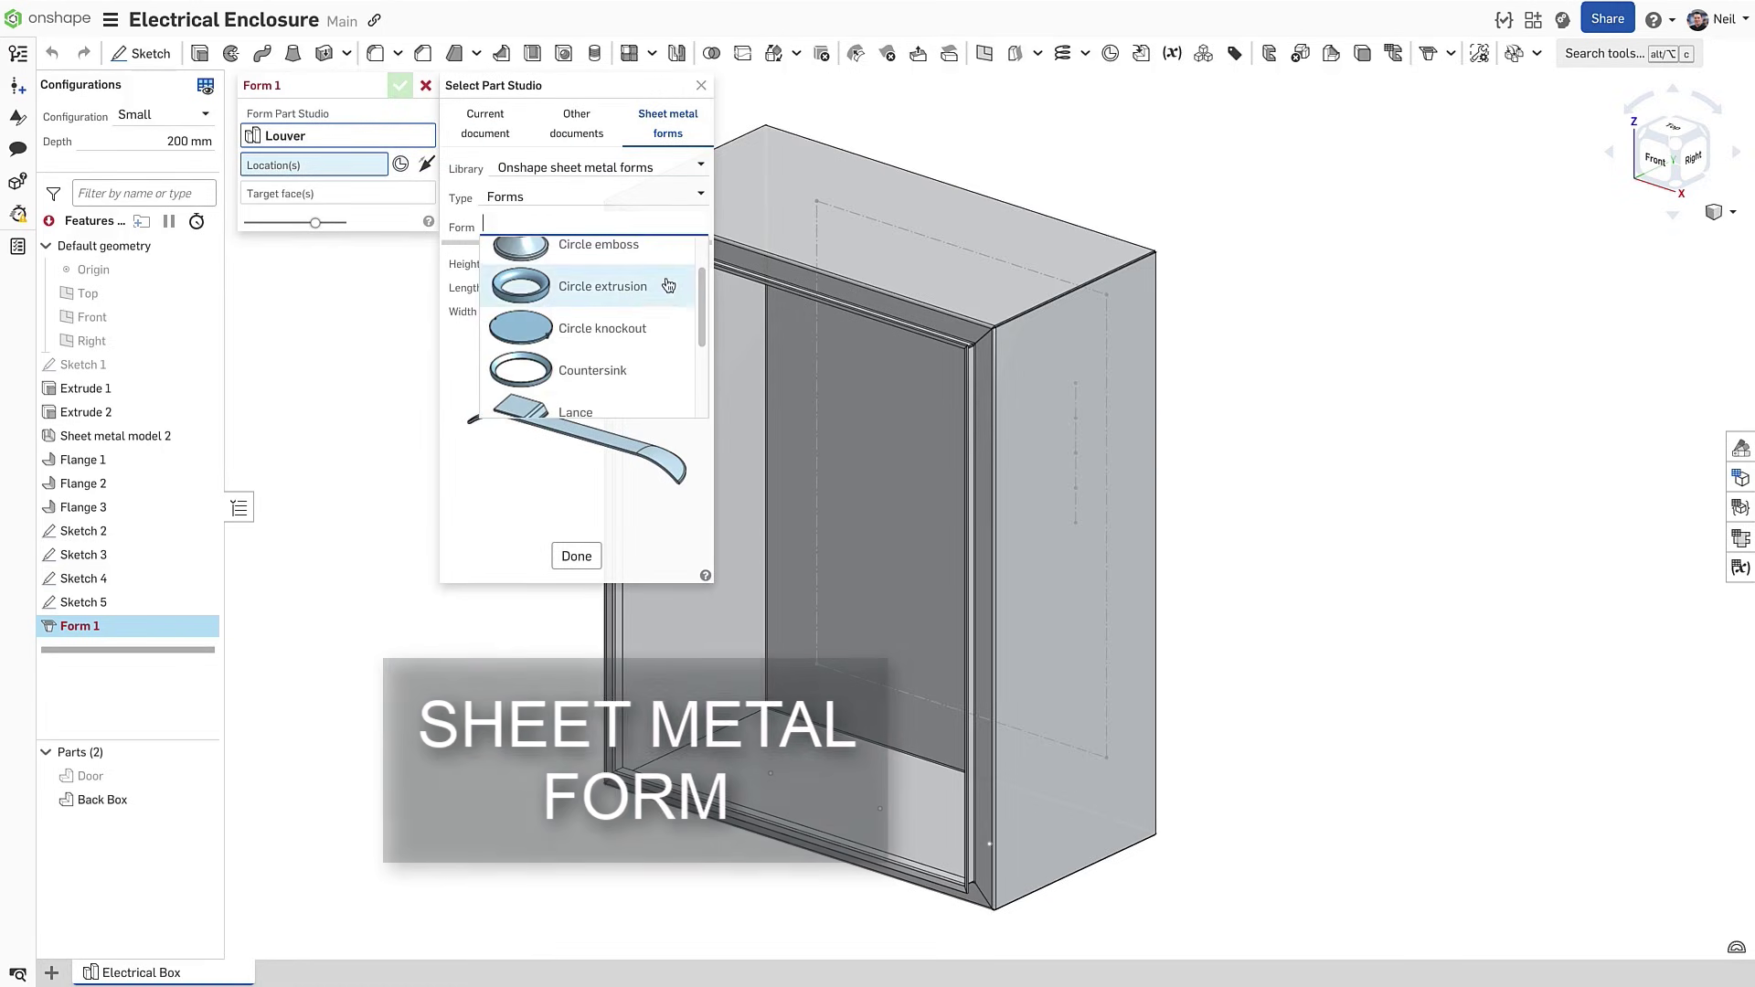
{"action": "scroll", "coordinate": [695, 289], "scroll_direction": "up", "scroll_amount": 1}
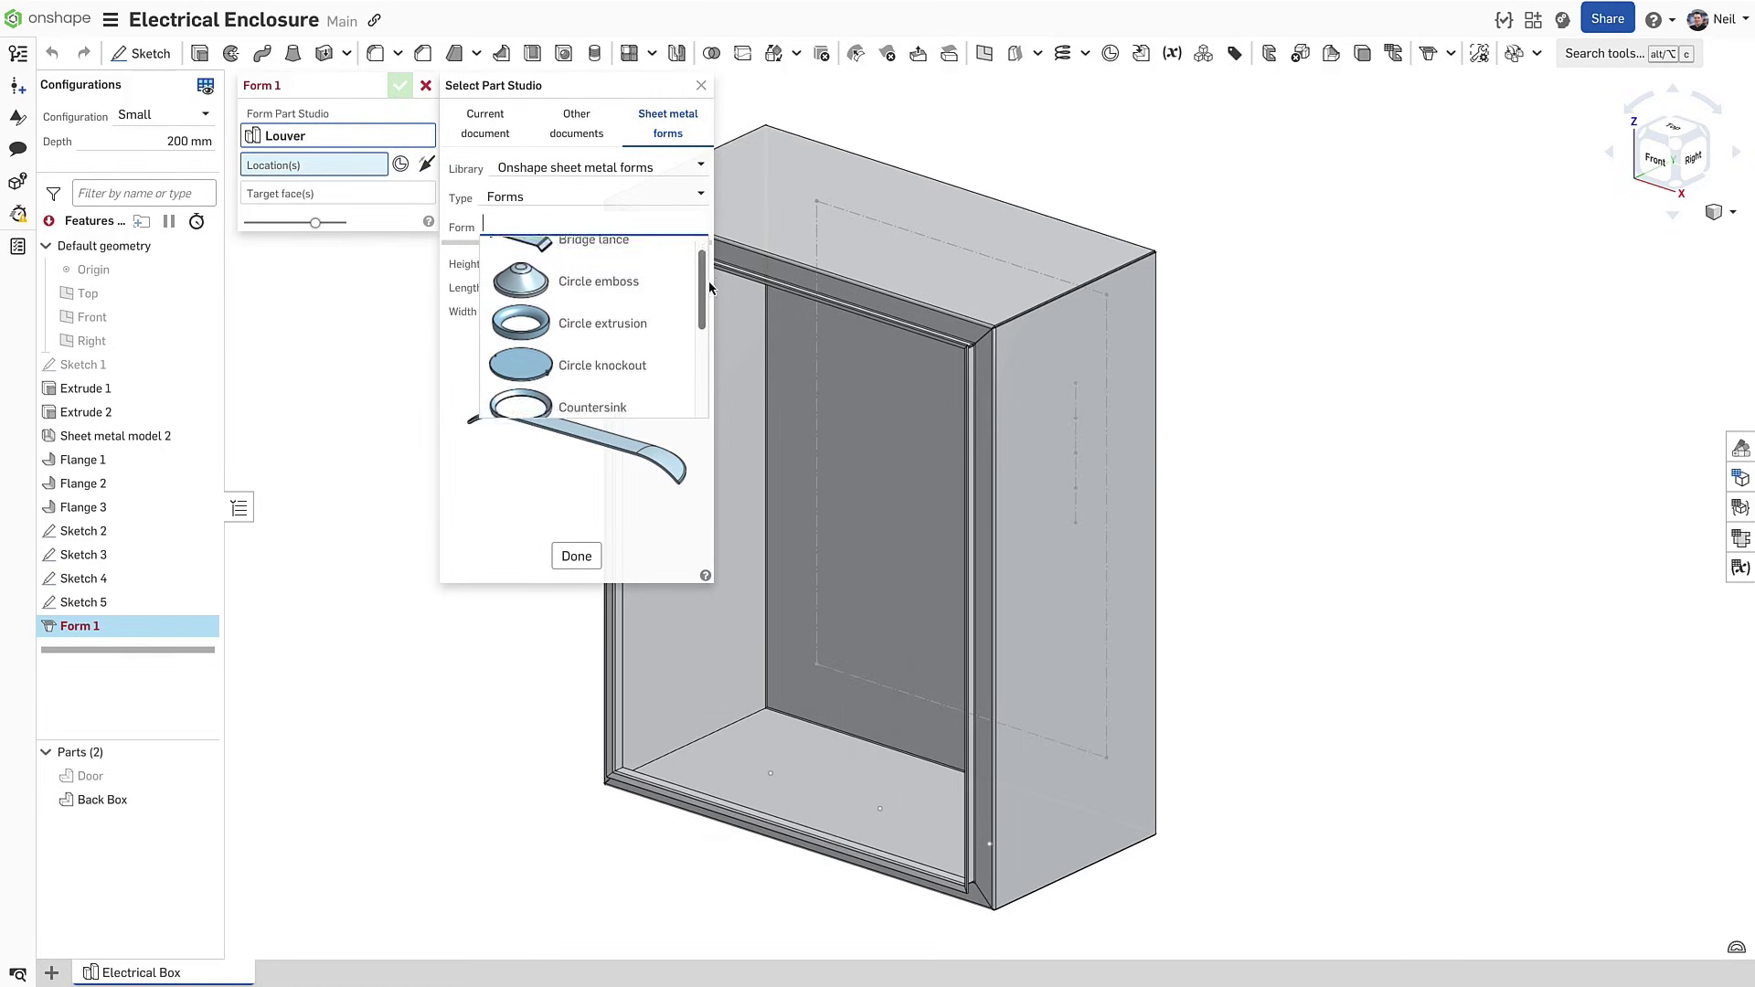
{"action": "left_click_drag", "start_coordinate": [710, 289], "coordinate": [702, 370]}
{"action": "left_click", "coordinate": [529, 473]}
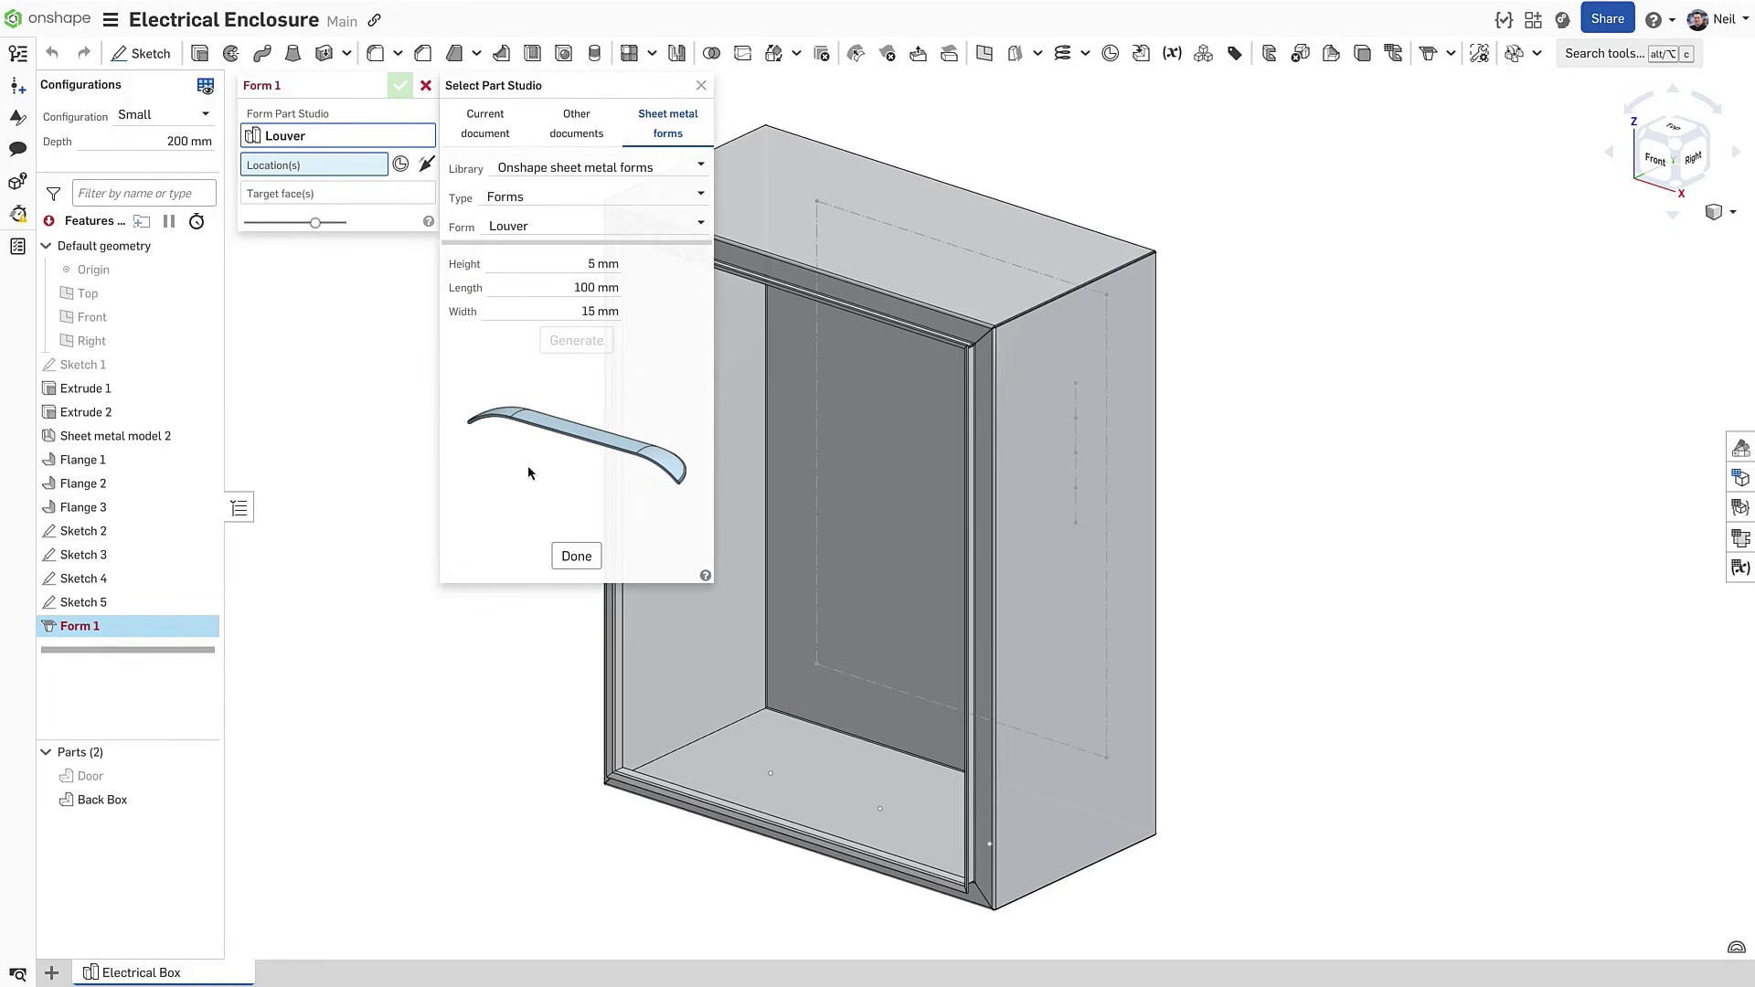
Place louvers at the Sketch 2 and Sketch 3 points and accept the form
{"action": "left_click", "coordinate": [149, 534]}
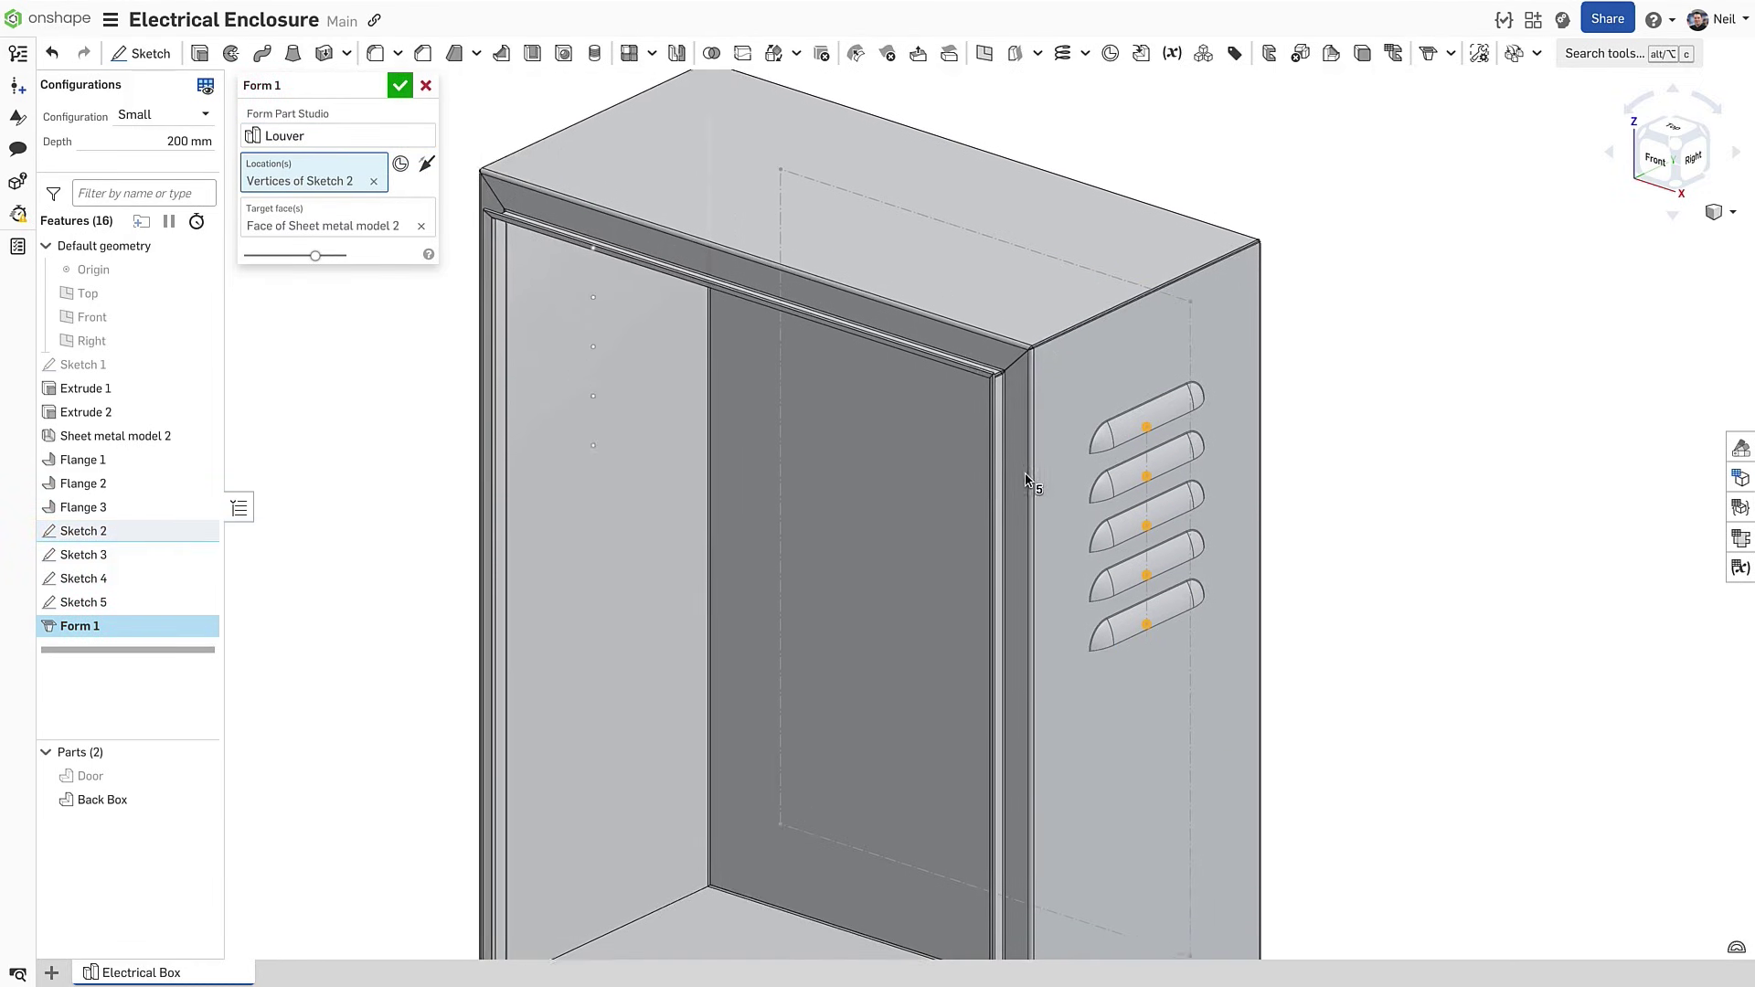
{"action": "scroll", "coordinate": [1060, 496], "scroll_direction": "down", "scroll_amount": 3}
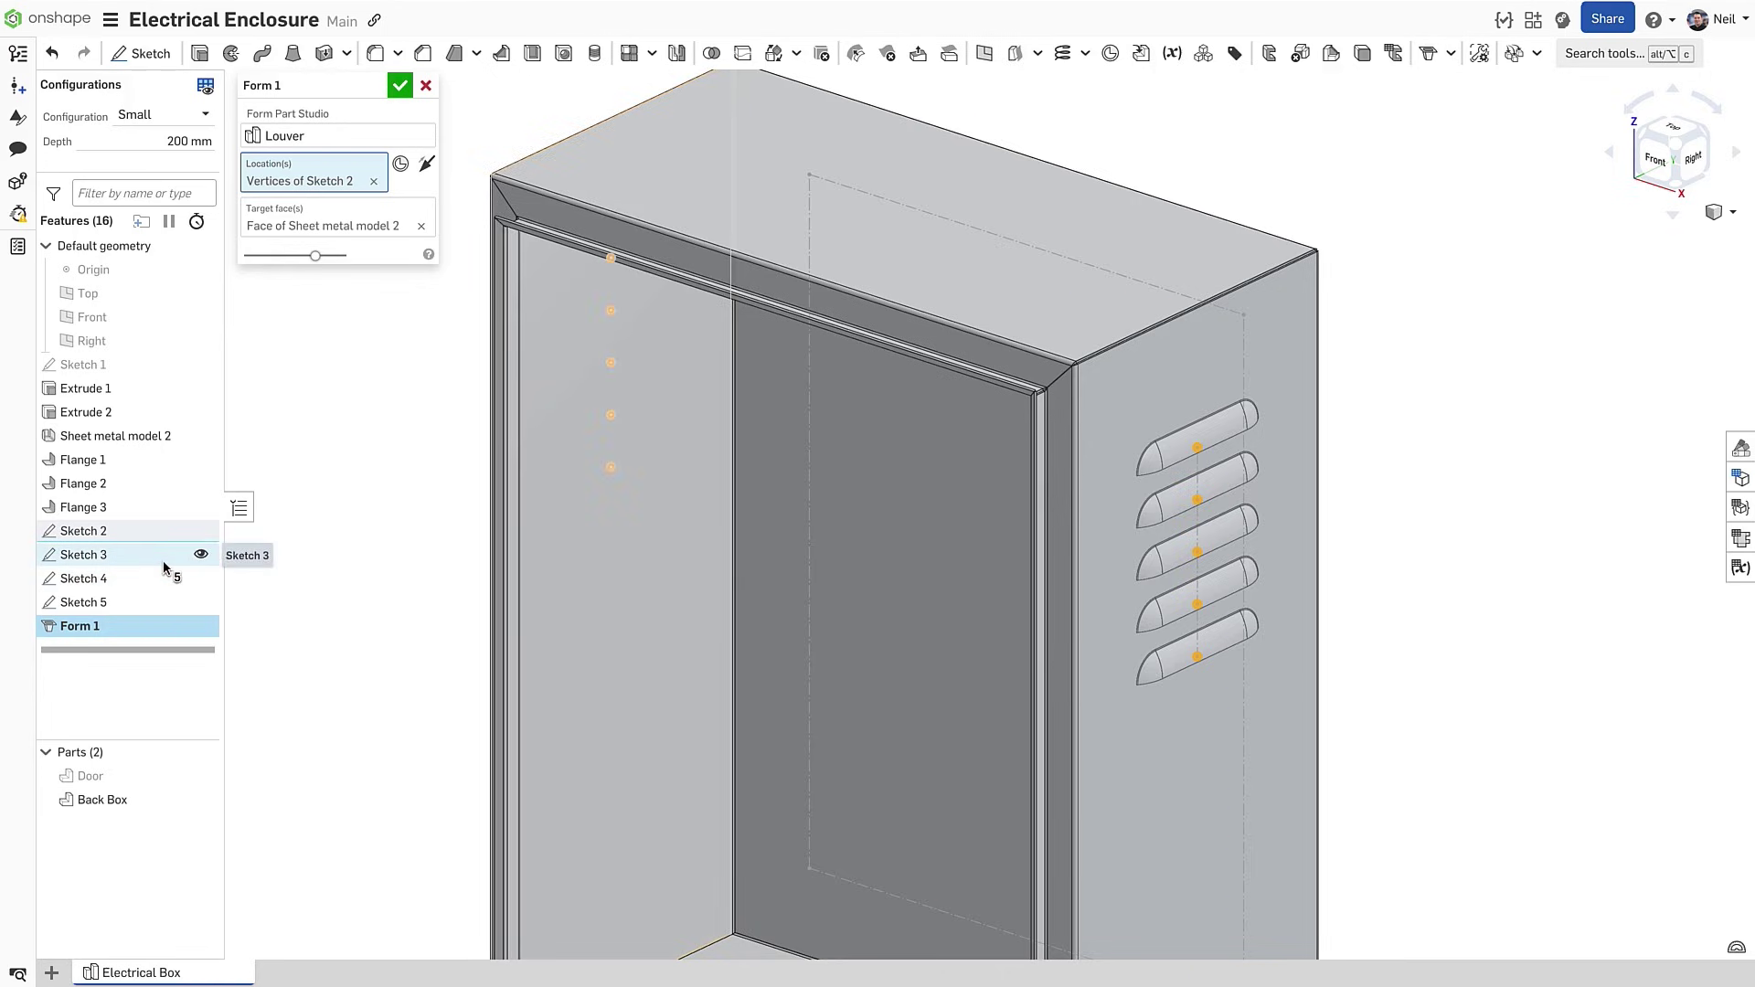
{"action": "left_click", "coordinate": [114, 555]}
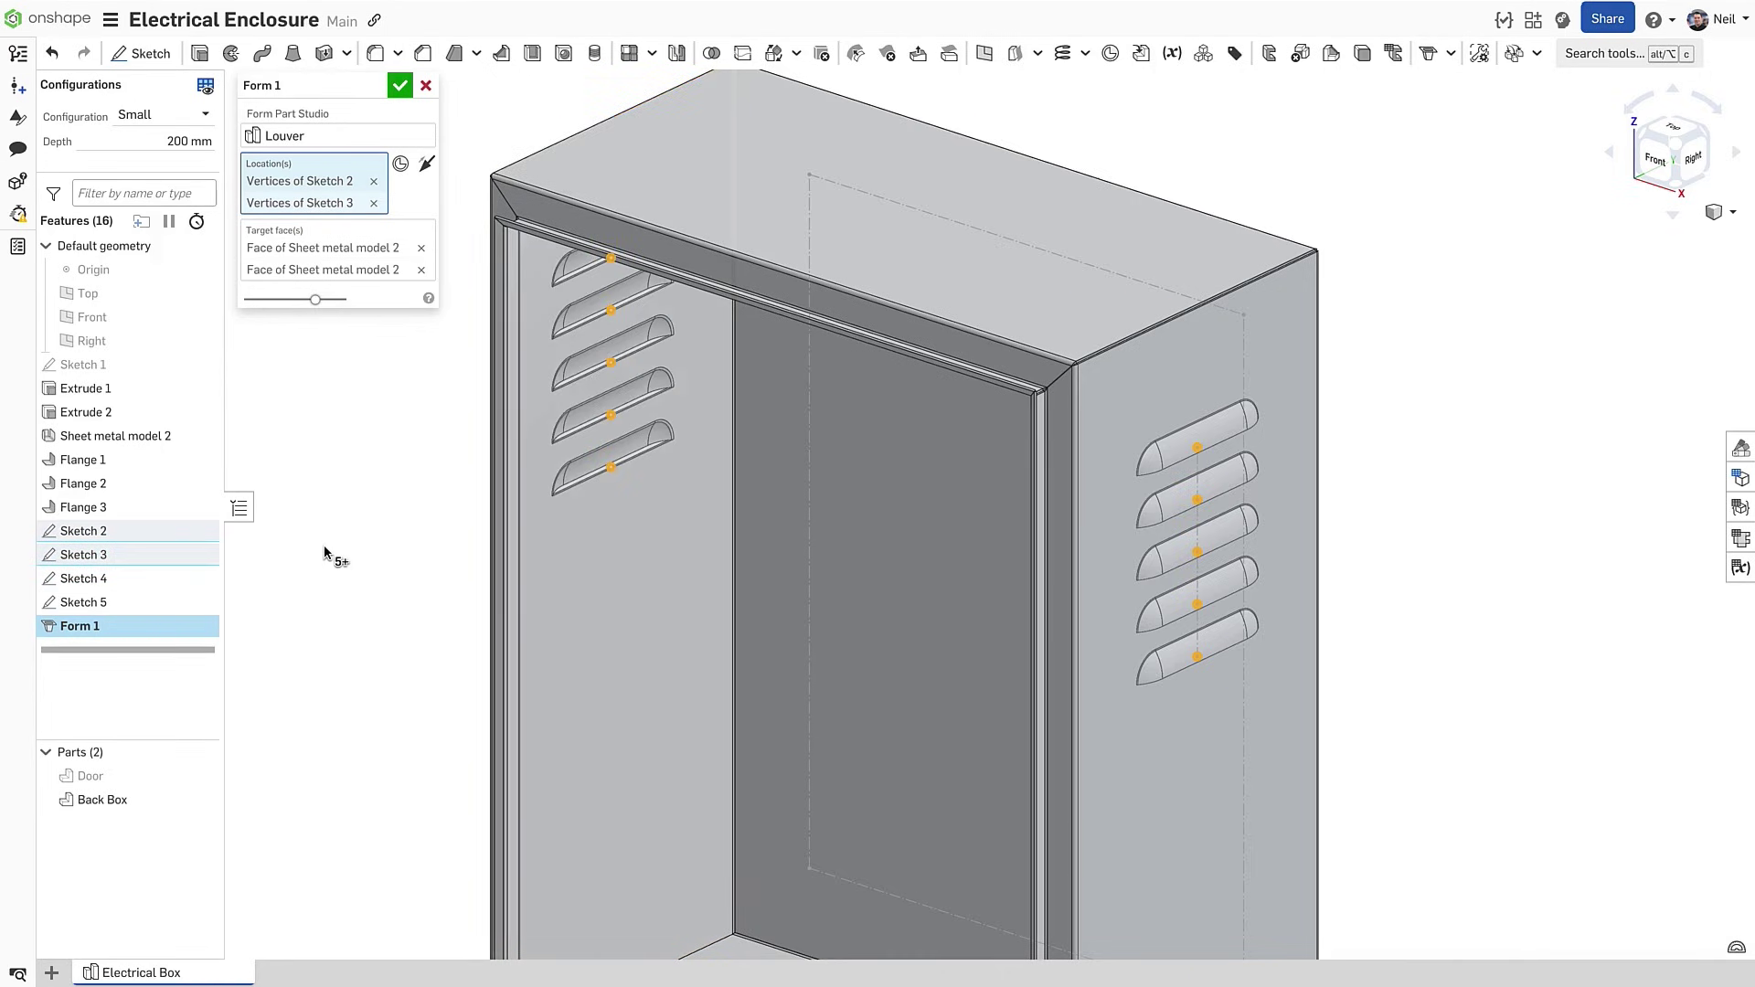
{"action": "scroll", "coordinate": [329, 554], "scroll_direction": "up", "scroll_amount": 3}
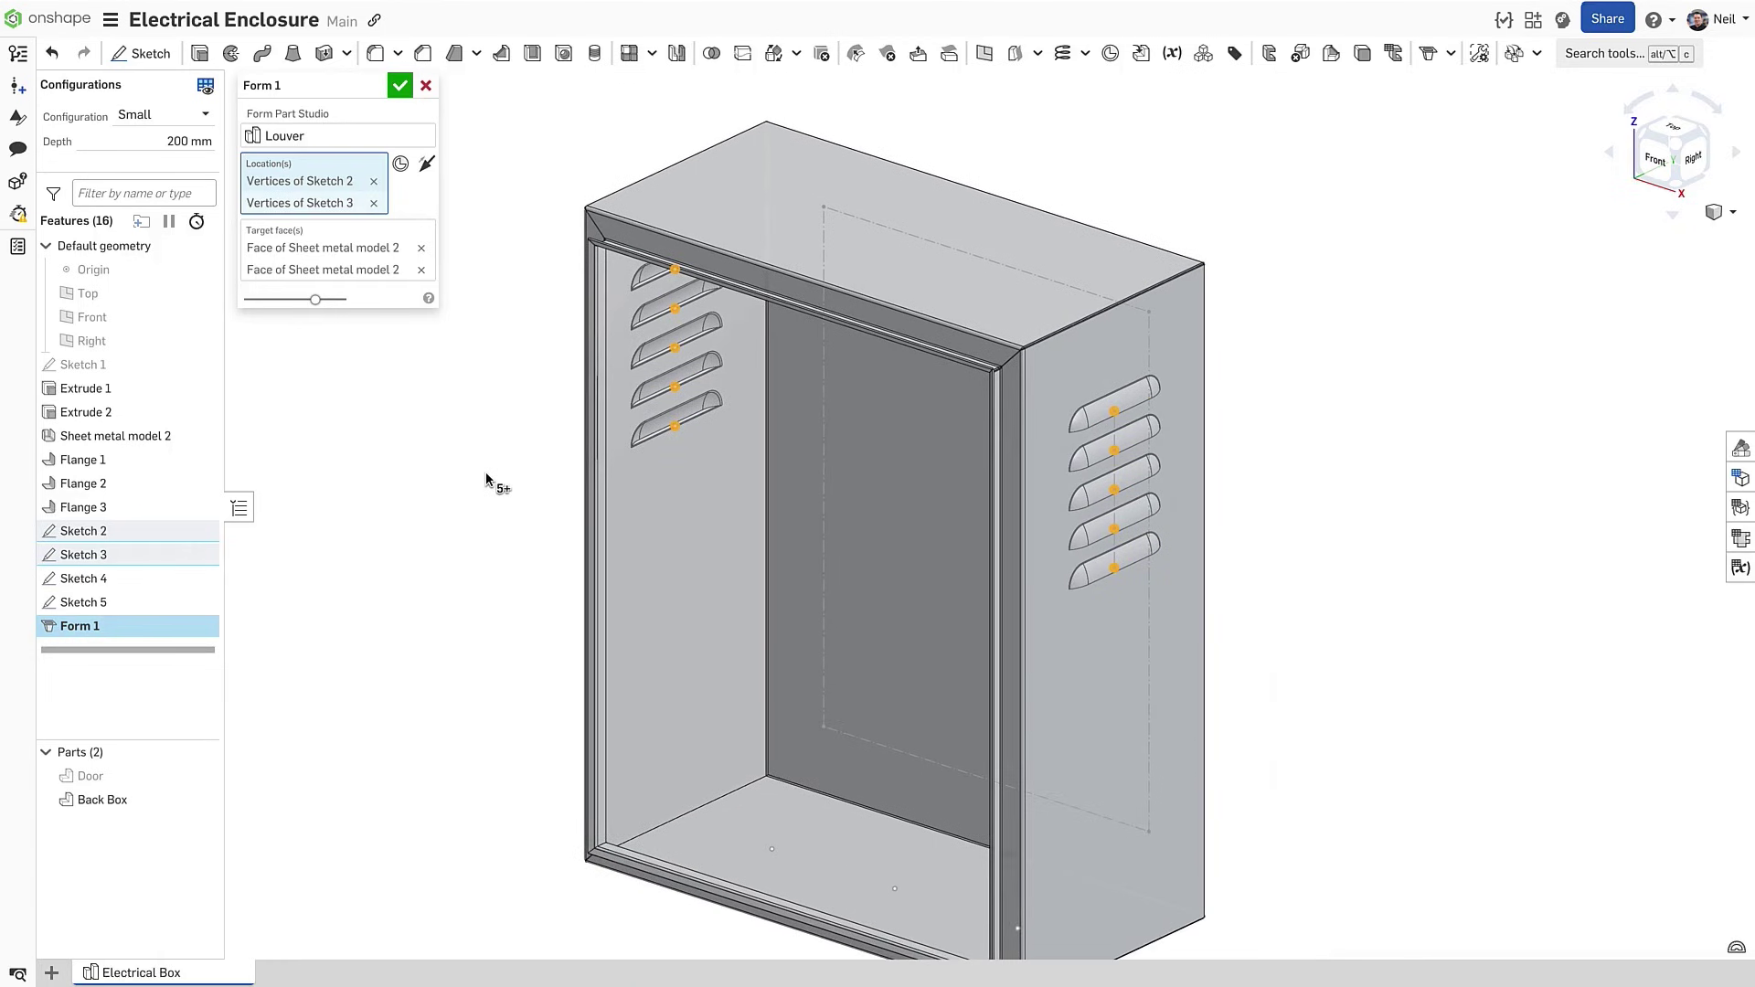
{"action": "key", "text": "Return"}
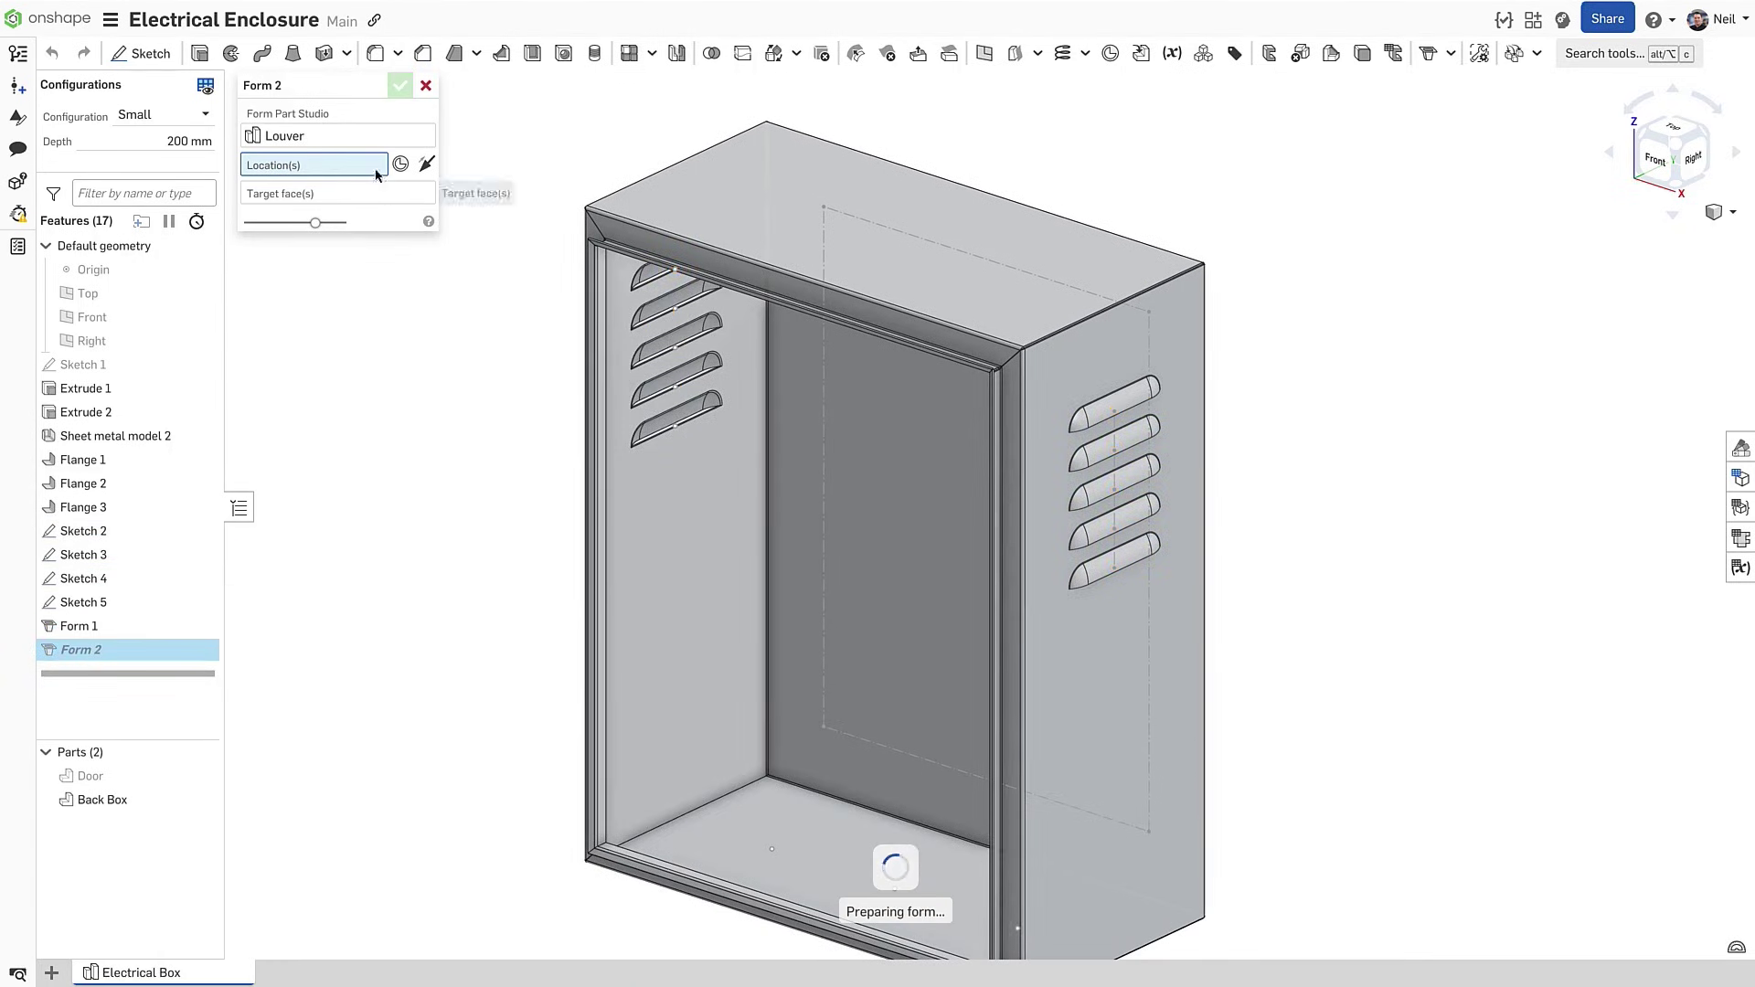
Generate a Circle emboss with 35 mm diameter and 3 mm height at Sketch 4's points
{"action": "left_click", "coordinate": [373, 149]}
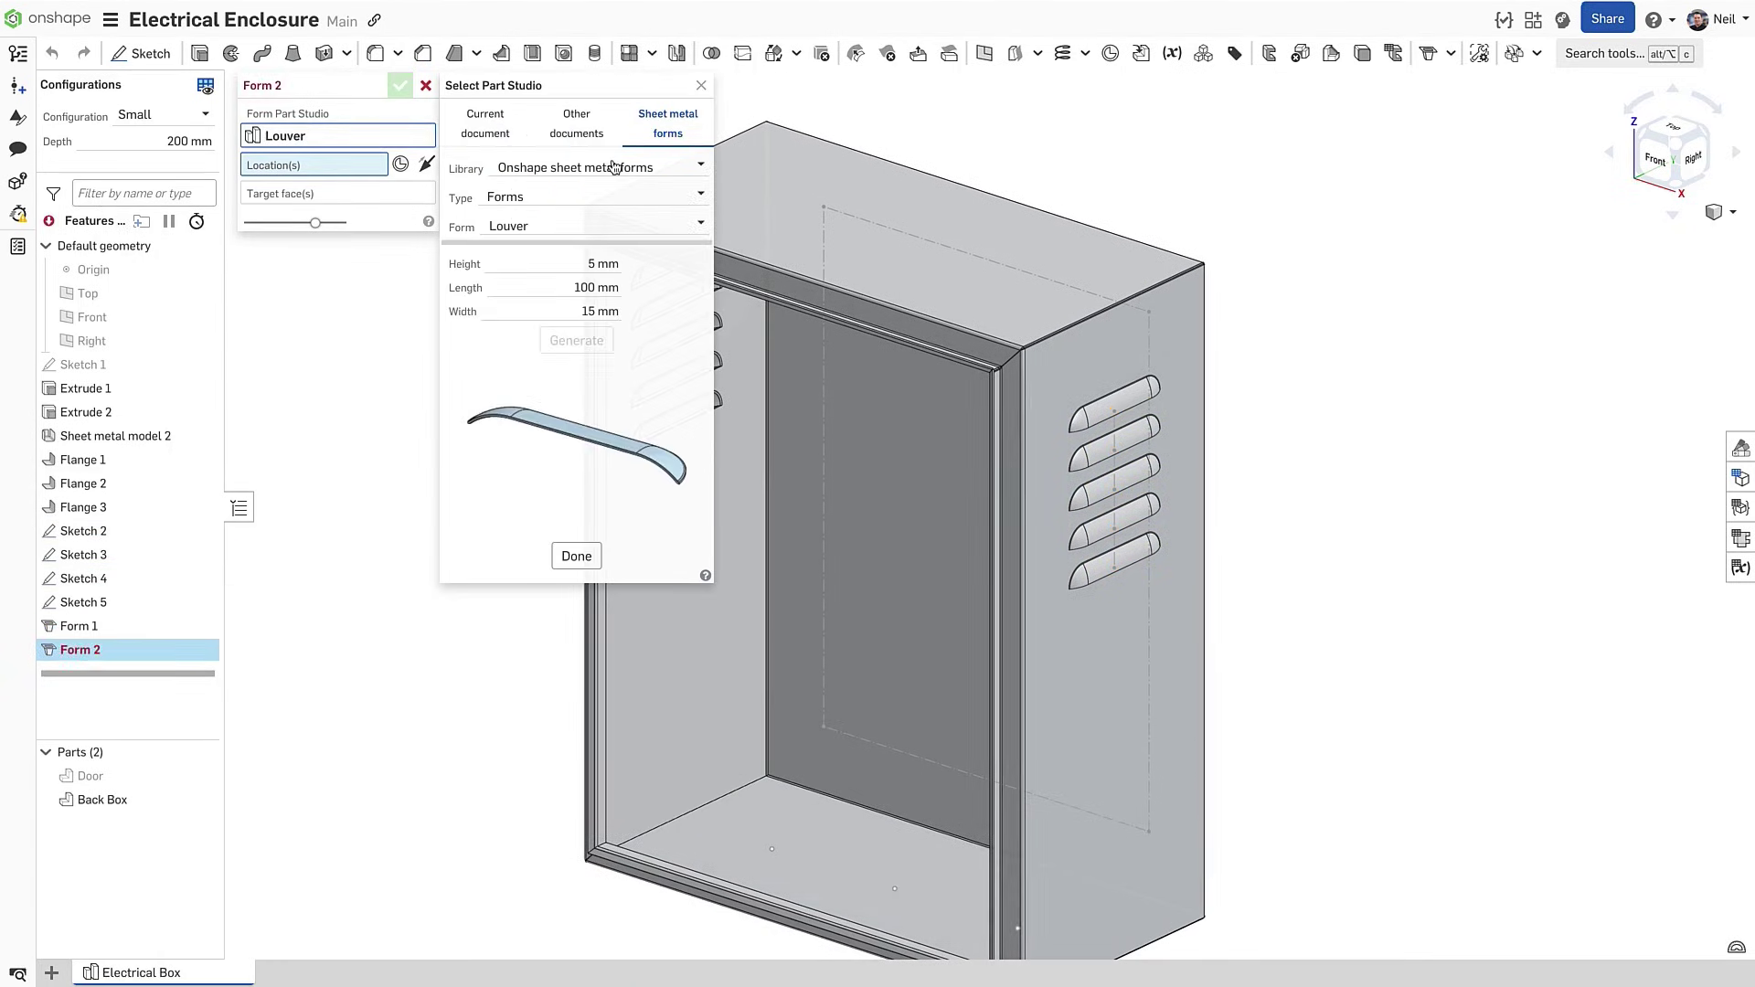
{"action": "left_click", "coordinate": [631, 222]}
{"action": "left_click", "coordinate": [624, 244]}
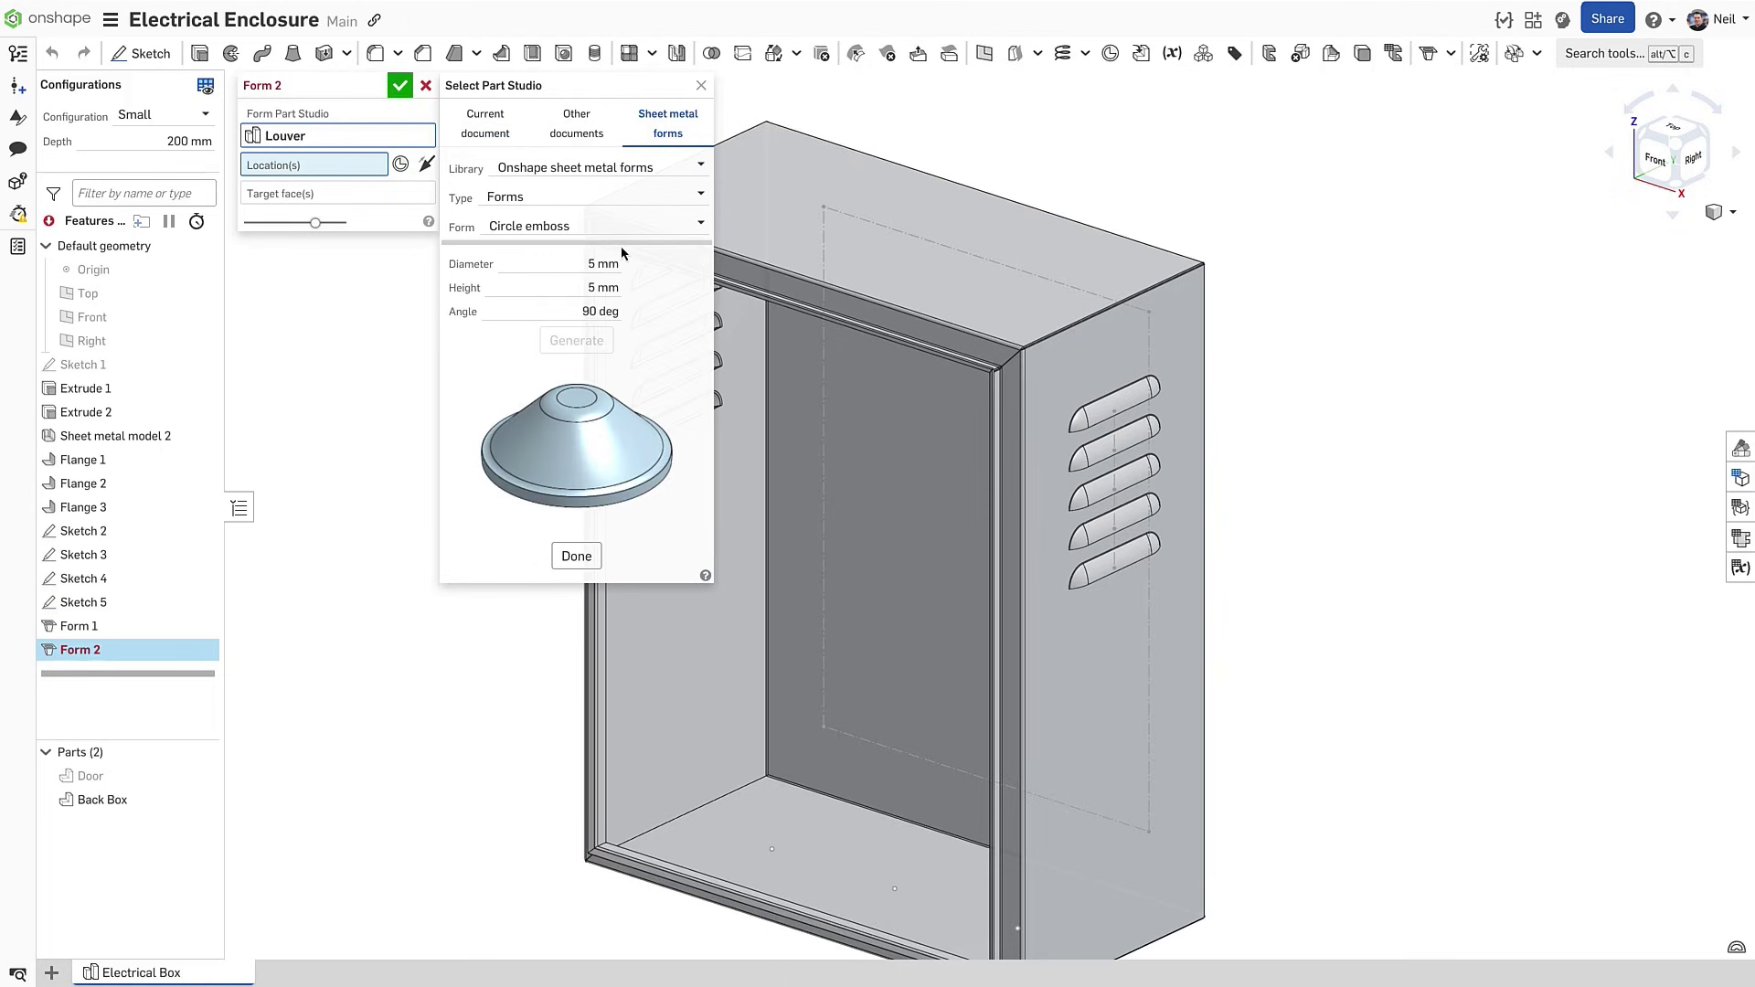
{"action": "left_click", "coordinate": [575, 262]}
{"action": "type", "text": "35"}
{"action": "left_click", "coordinate": [569, 284]}
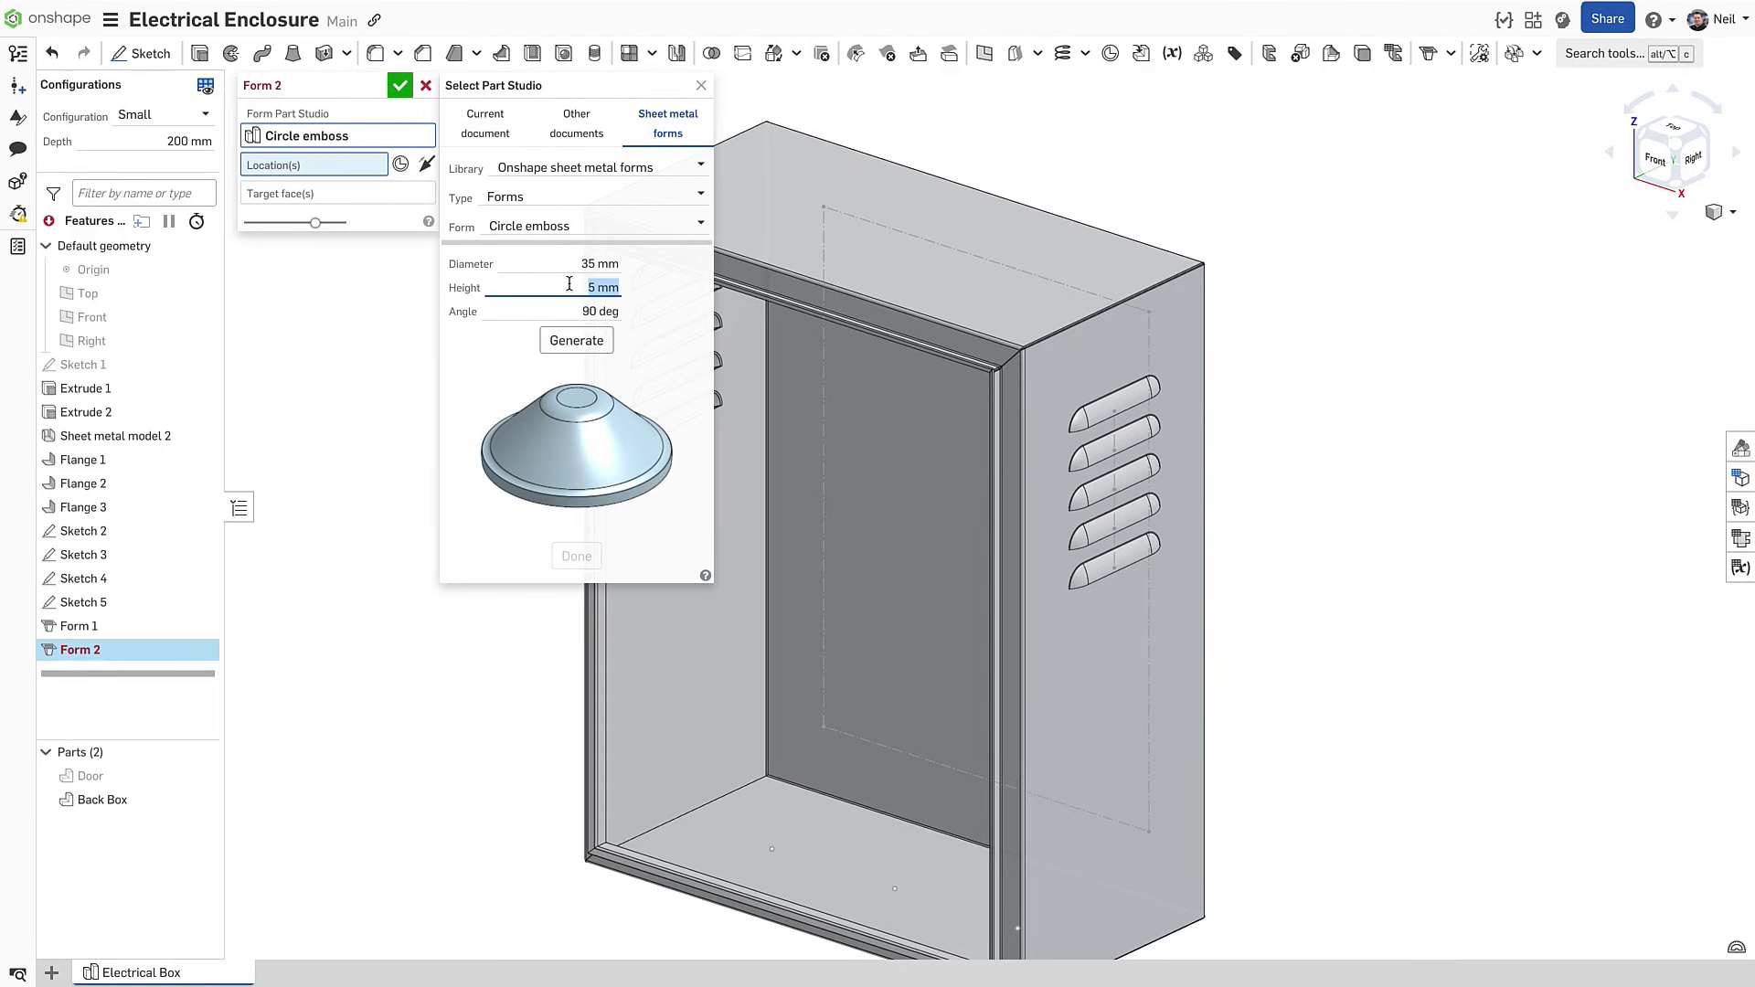
{"action": "type", "text": "3"}
{"action": "left_click", "coordinate": [577, 343]}
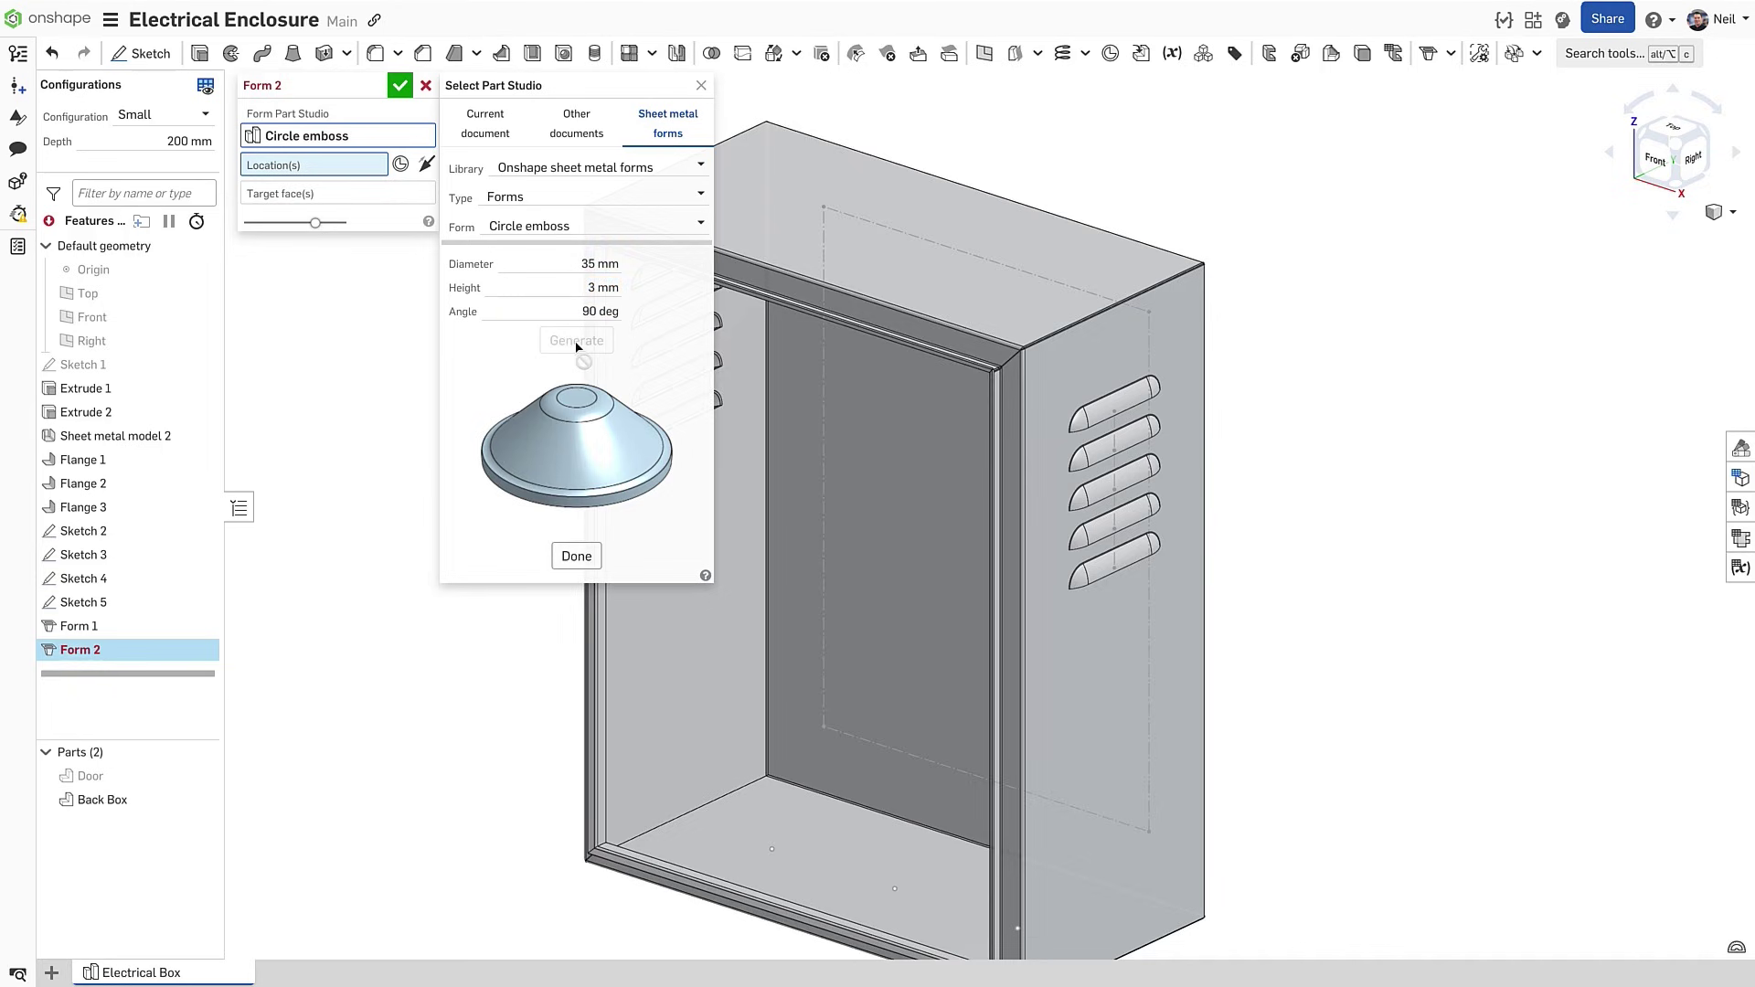
{"action": "left_click", "coordinate": [131, 579]}
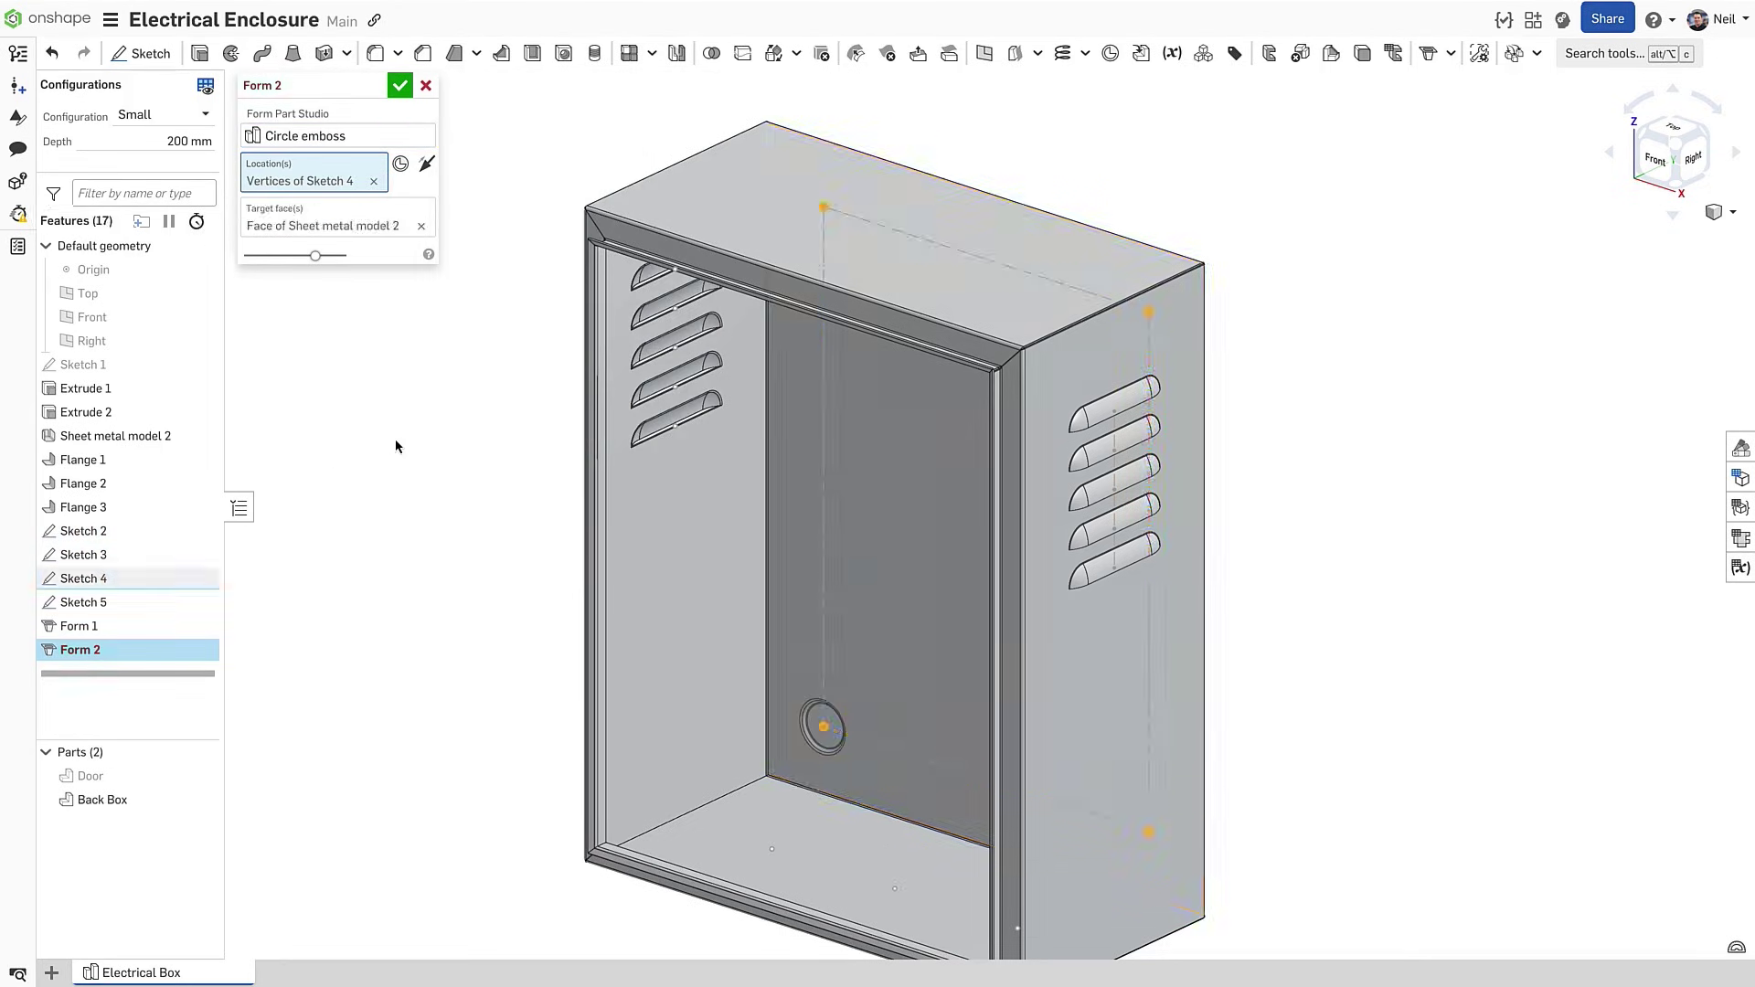
Accept the emboss and generate a new Circle knockout form at 50 mm diameter
{"action": "key", "text": "Return"}
{"action": "key", "text": "Return"}
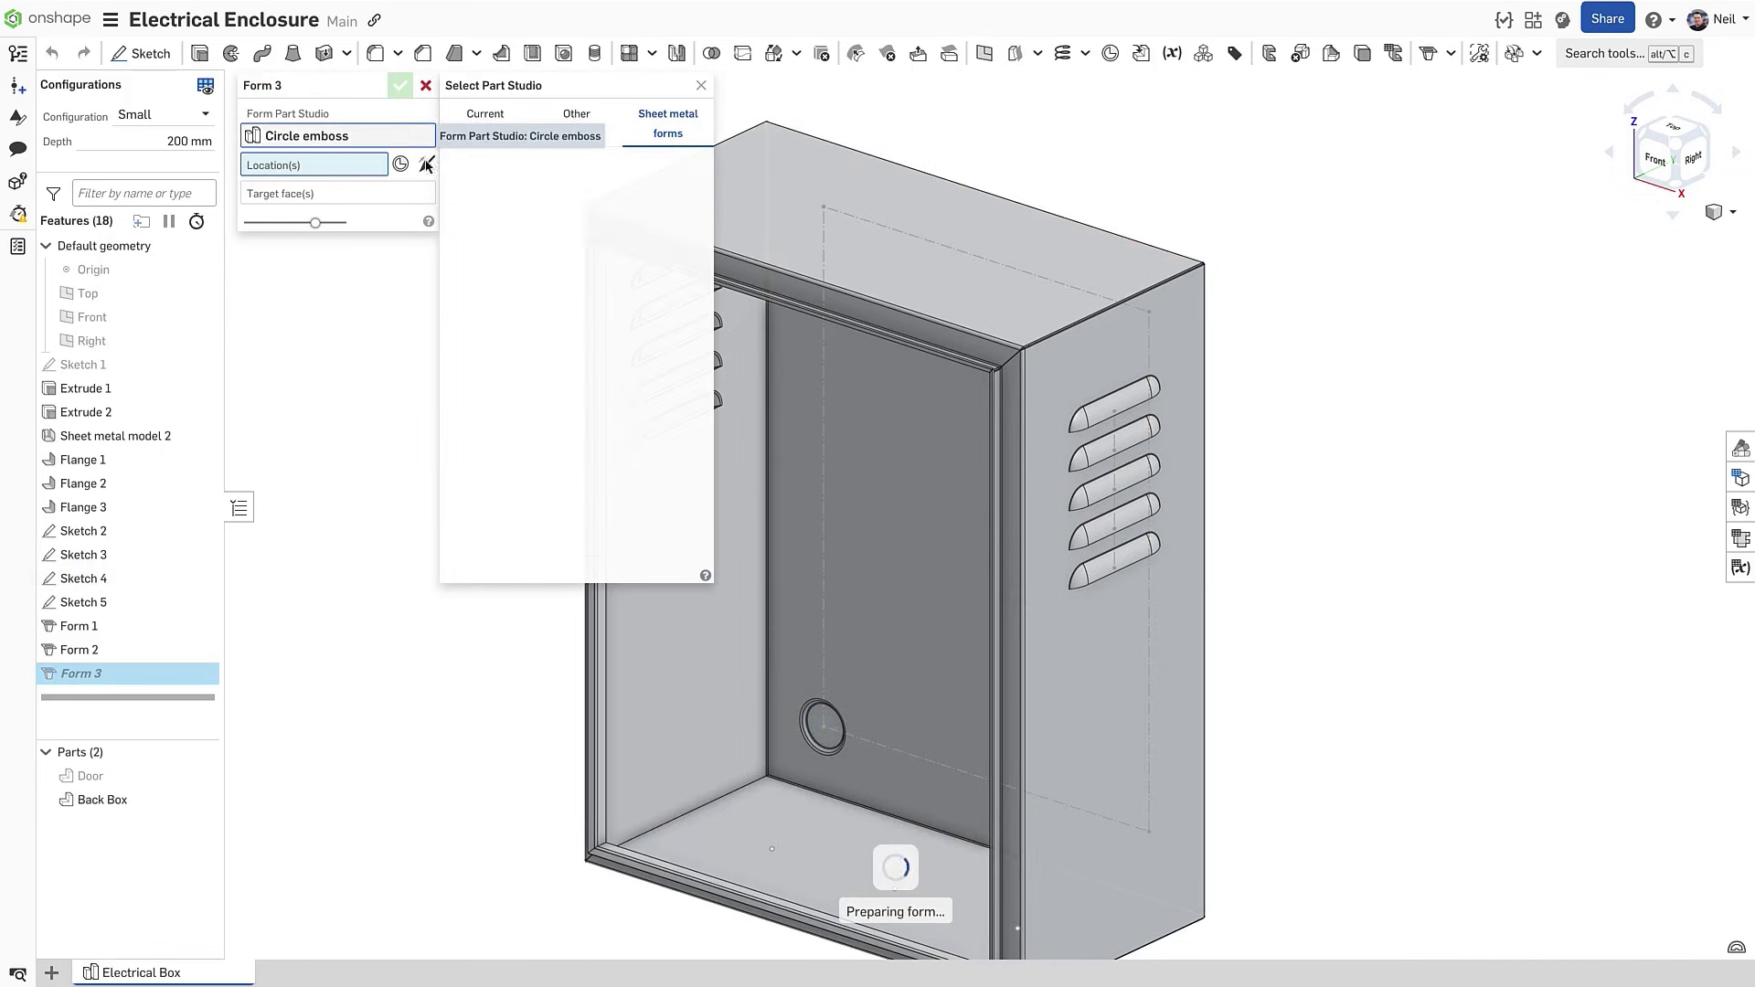
{"action": "left_click", "coordinate": [613, 225]}
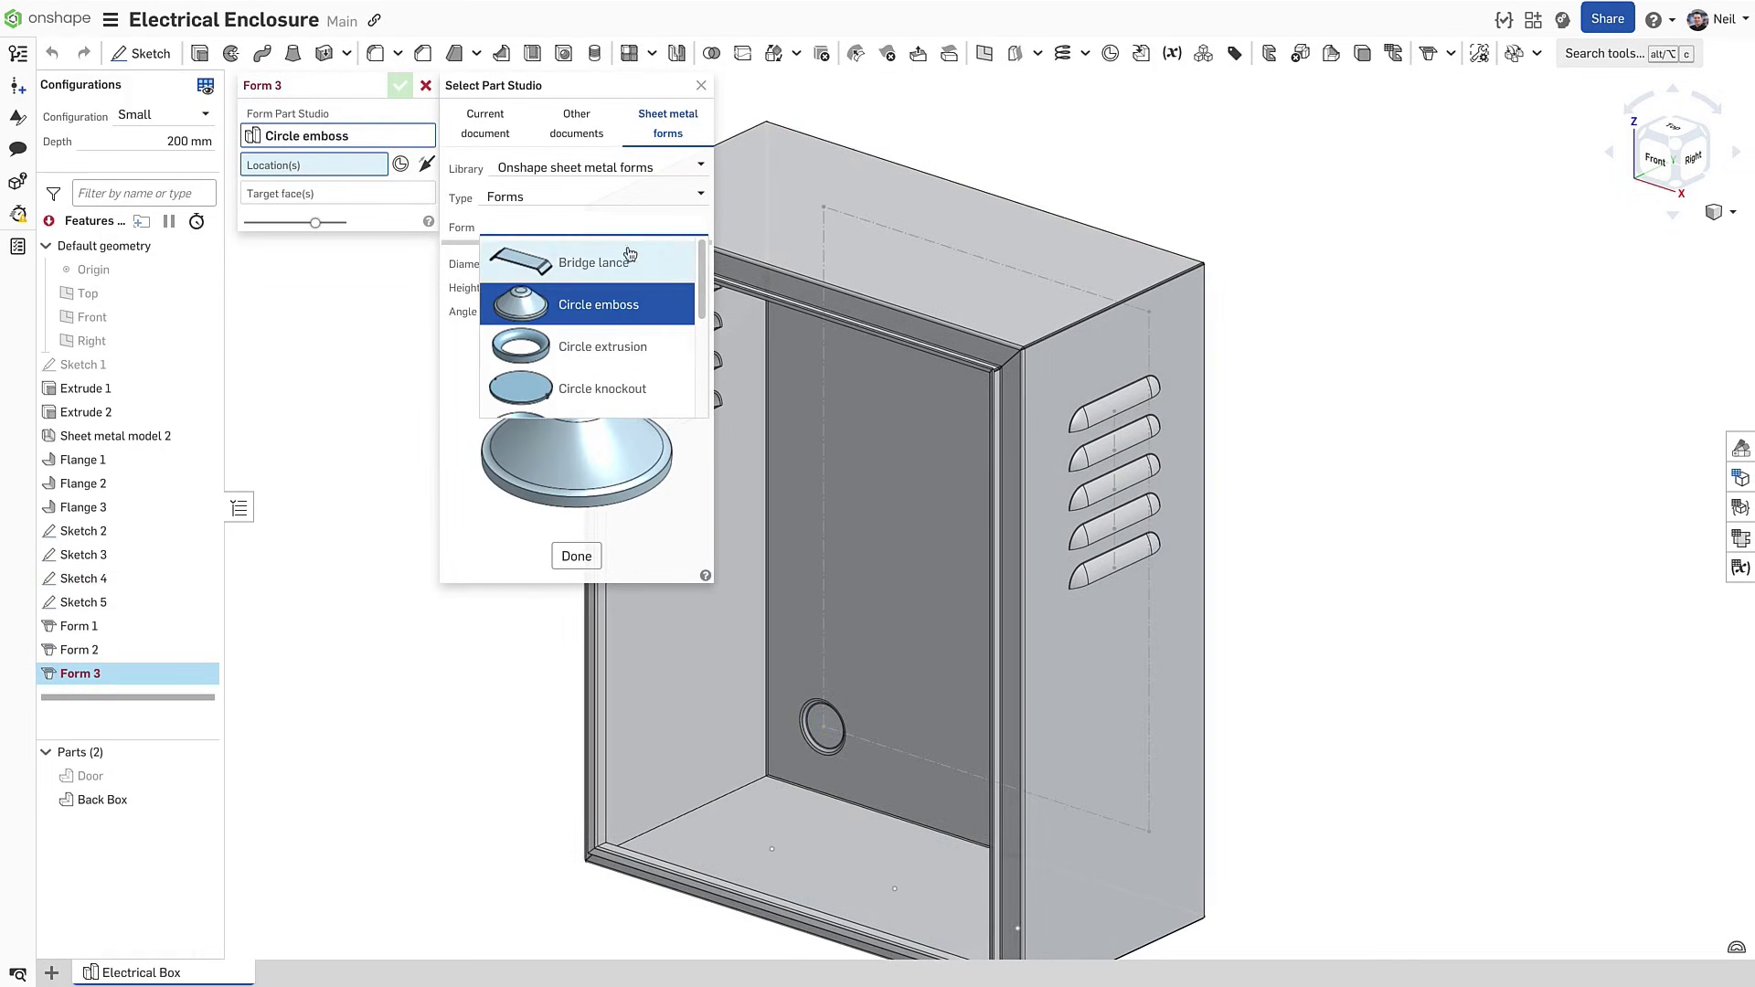
{"action": "left_click", "coordinate": [592, 387]}
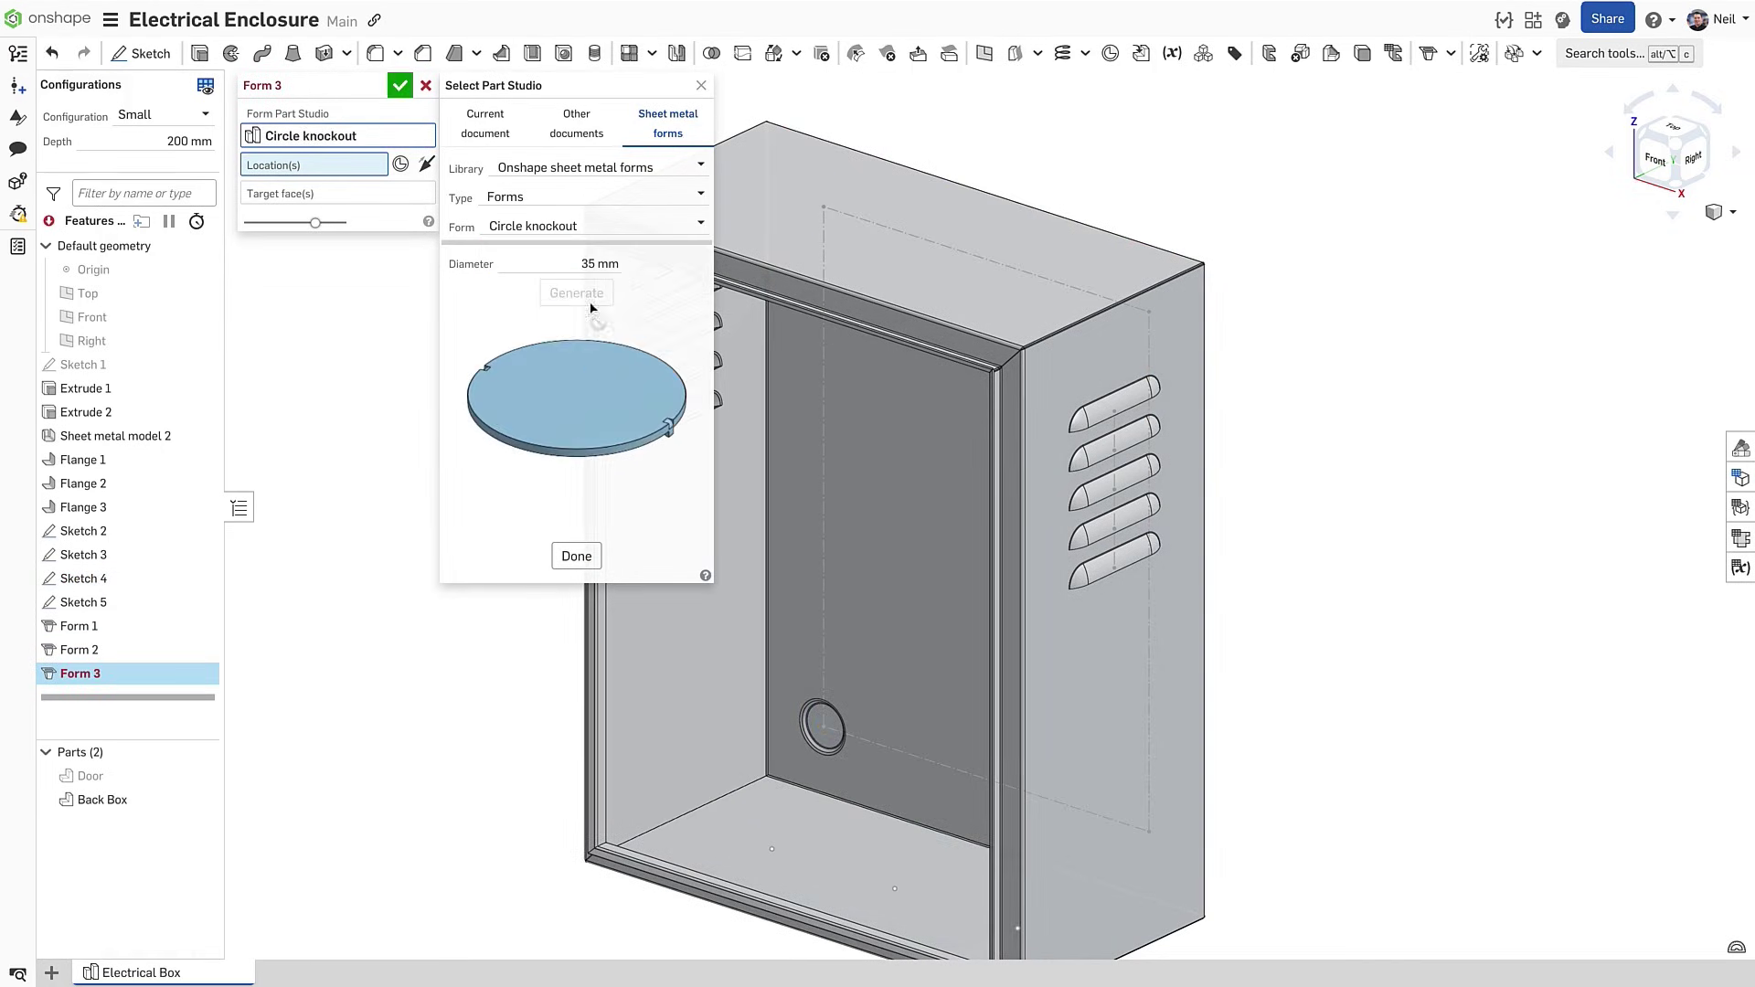
{"action": "left_click", "coordinate": [578, 260]}
{"action": "type", "text": "5"}
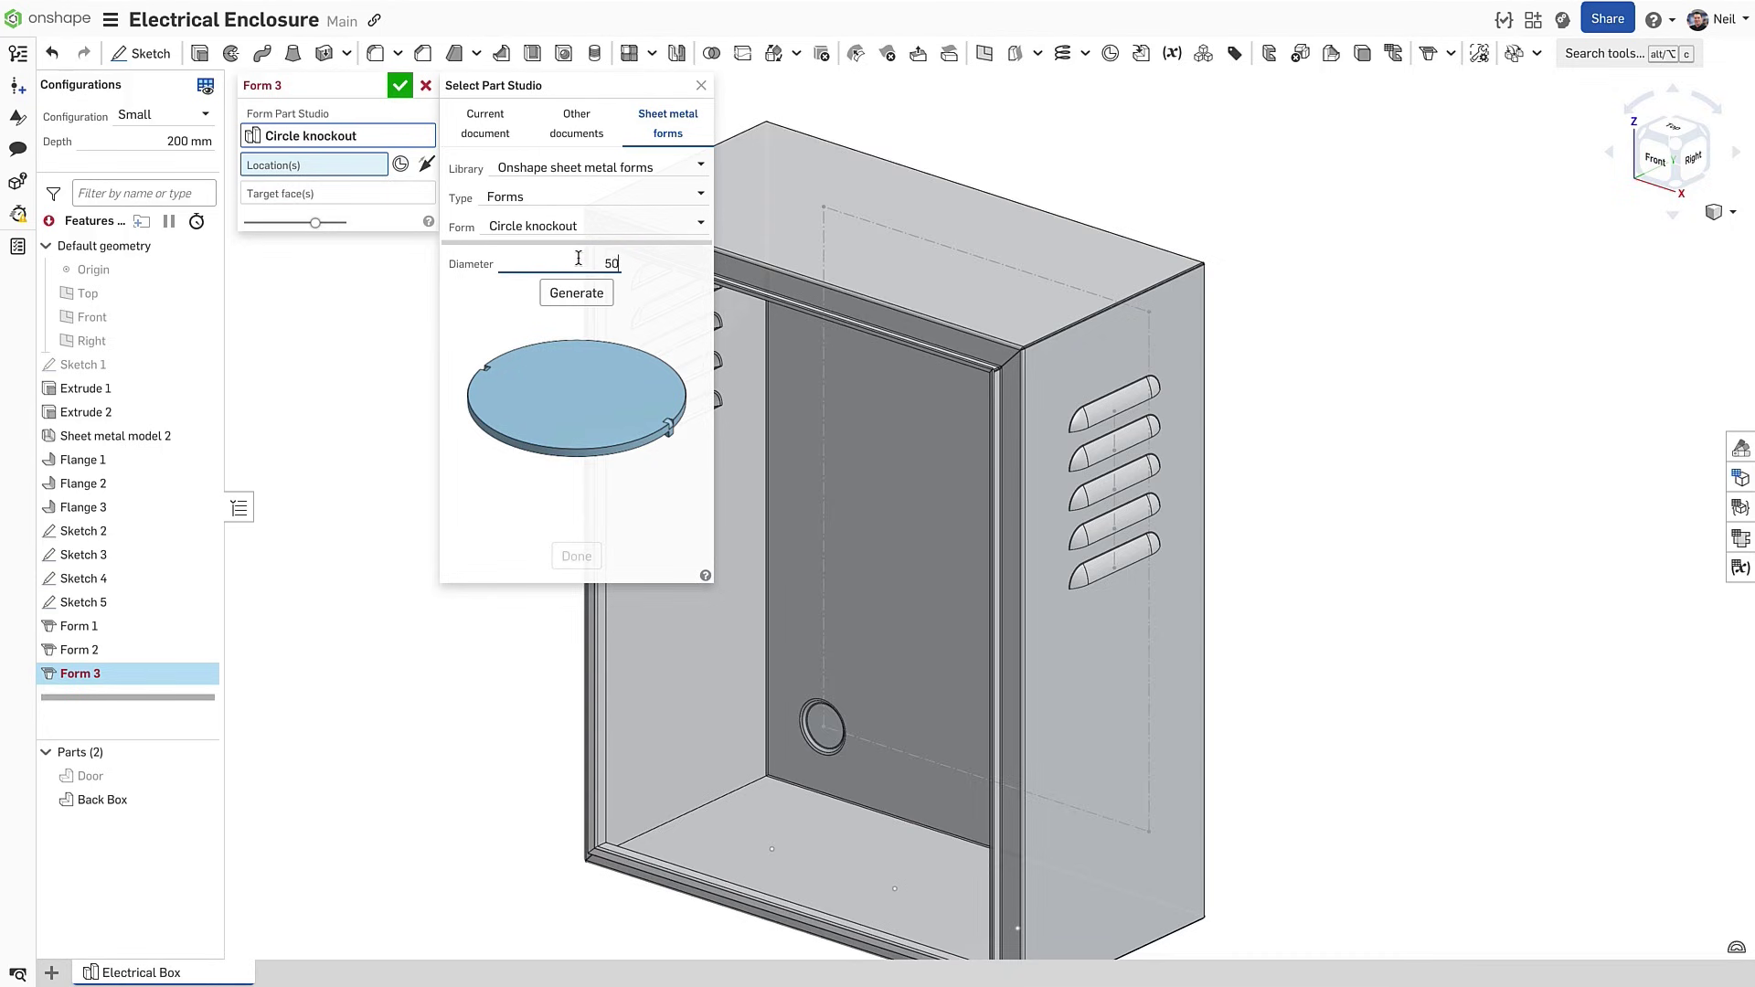
{"action": "type", "text": "0"}
{"action": "left_click", "coordinate": [576, 292]}
Place the knockout at two Sketch 5 points on the enclosure floor
{"action": "middle_click_drag", "start_coordinate": [770, 885], "coordinate": [832, 719]}
{"action": "left_click", "coordinate": [833, 685]}
{"action": "right_click_drag", "start_coordinate": [840, 686], "coordinate": [969, 731]}
{"action": "left_click", "coordinate": [1131, 785]}
{"action": "mouse_move", "coordinate": [1130, 785]}
{"action": "right_mouse_down"}
{"action": "mouse_move", "coordinate": [1077, 749]}
{"action": "mouse_move", "coordinate": [1060, 763]}
{"action": "right_mouse_up"}
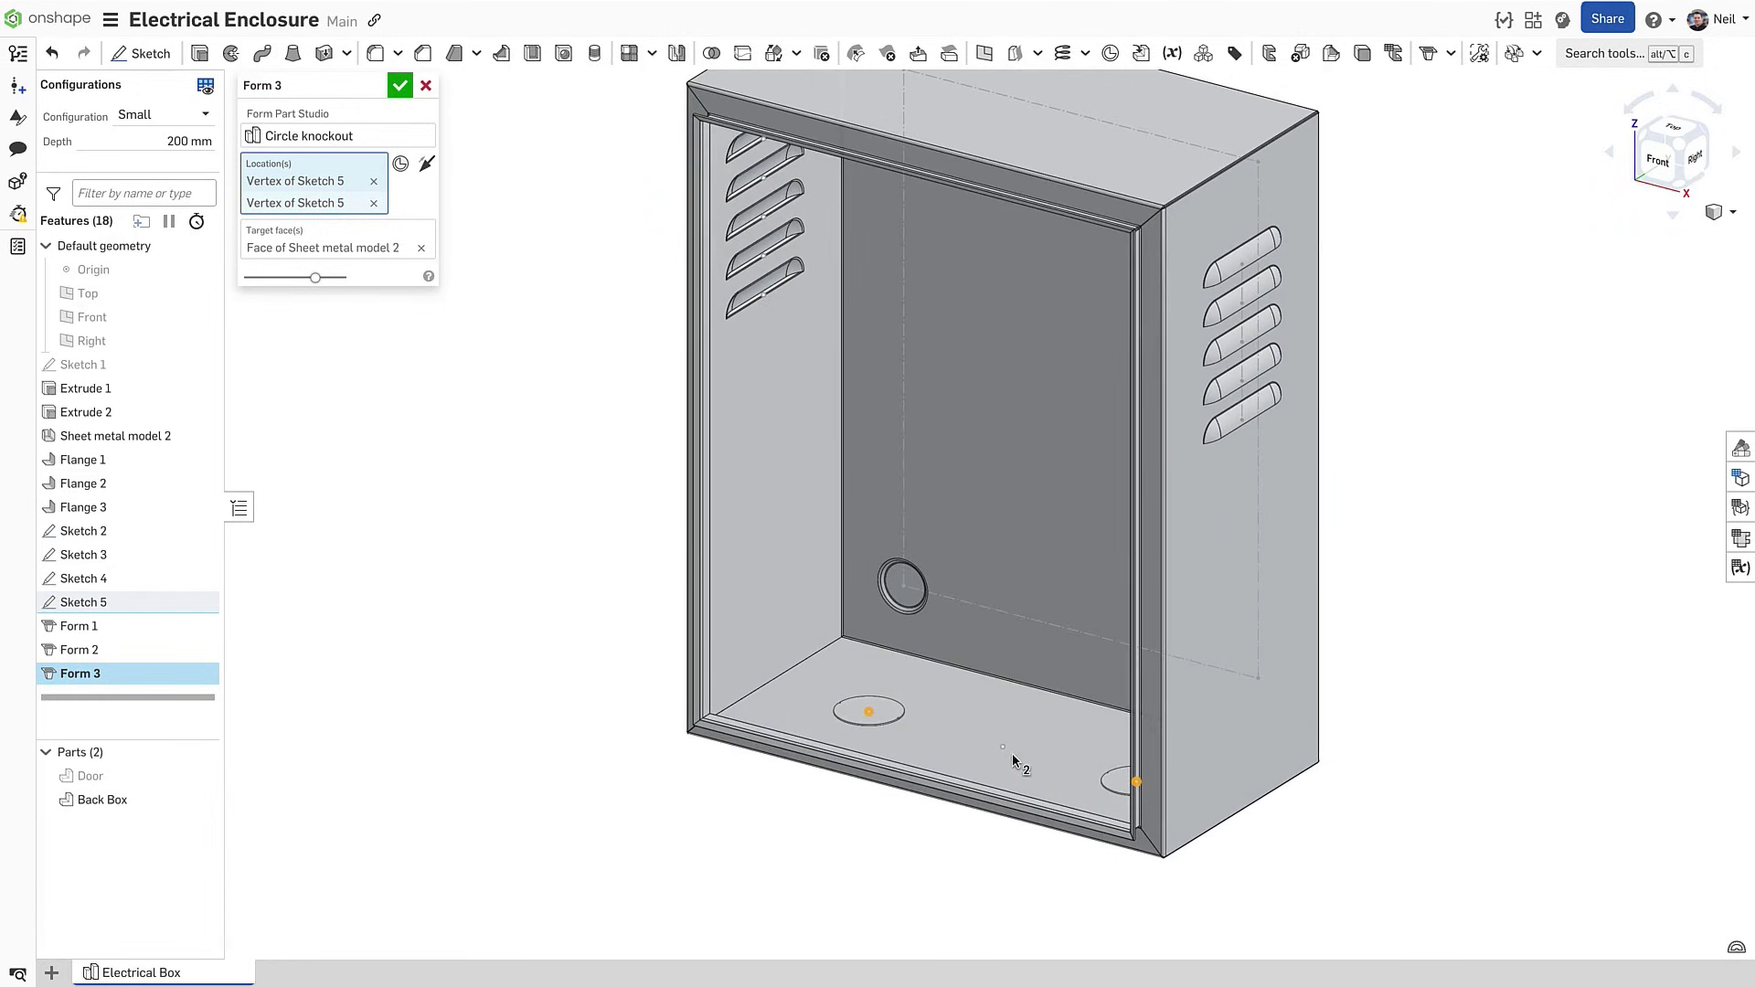
{"action": "key", "text": "Return"}
{"action": "scroll", "coordinate": [845, 731], "scroll_direction": "up", "scroll_amount": 10}
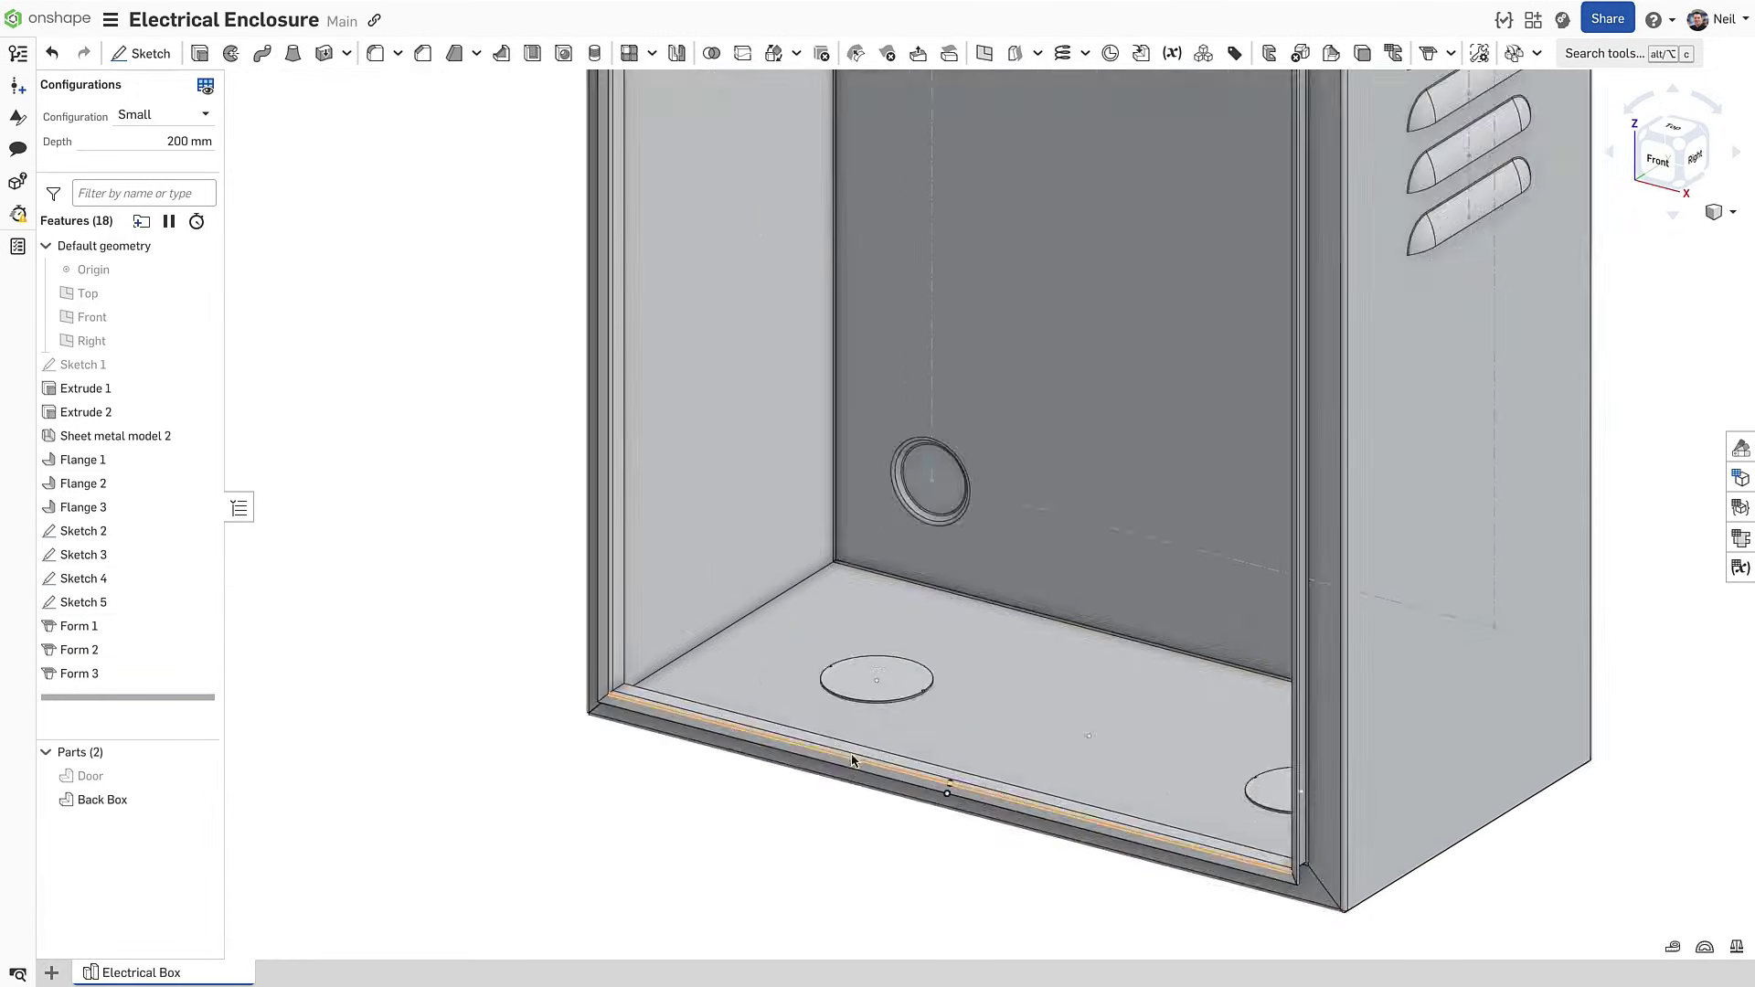
{"action": "key", "text": "shift+x"}
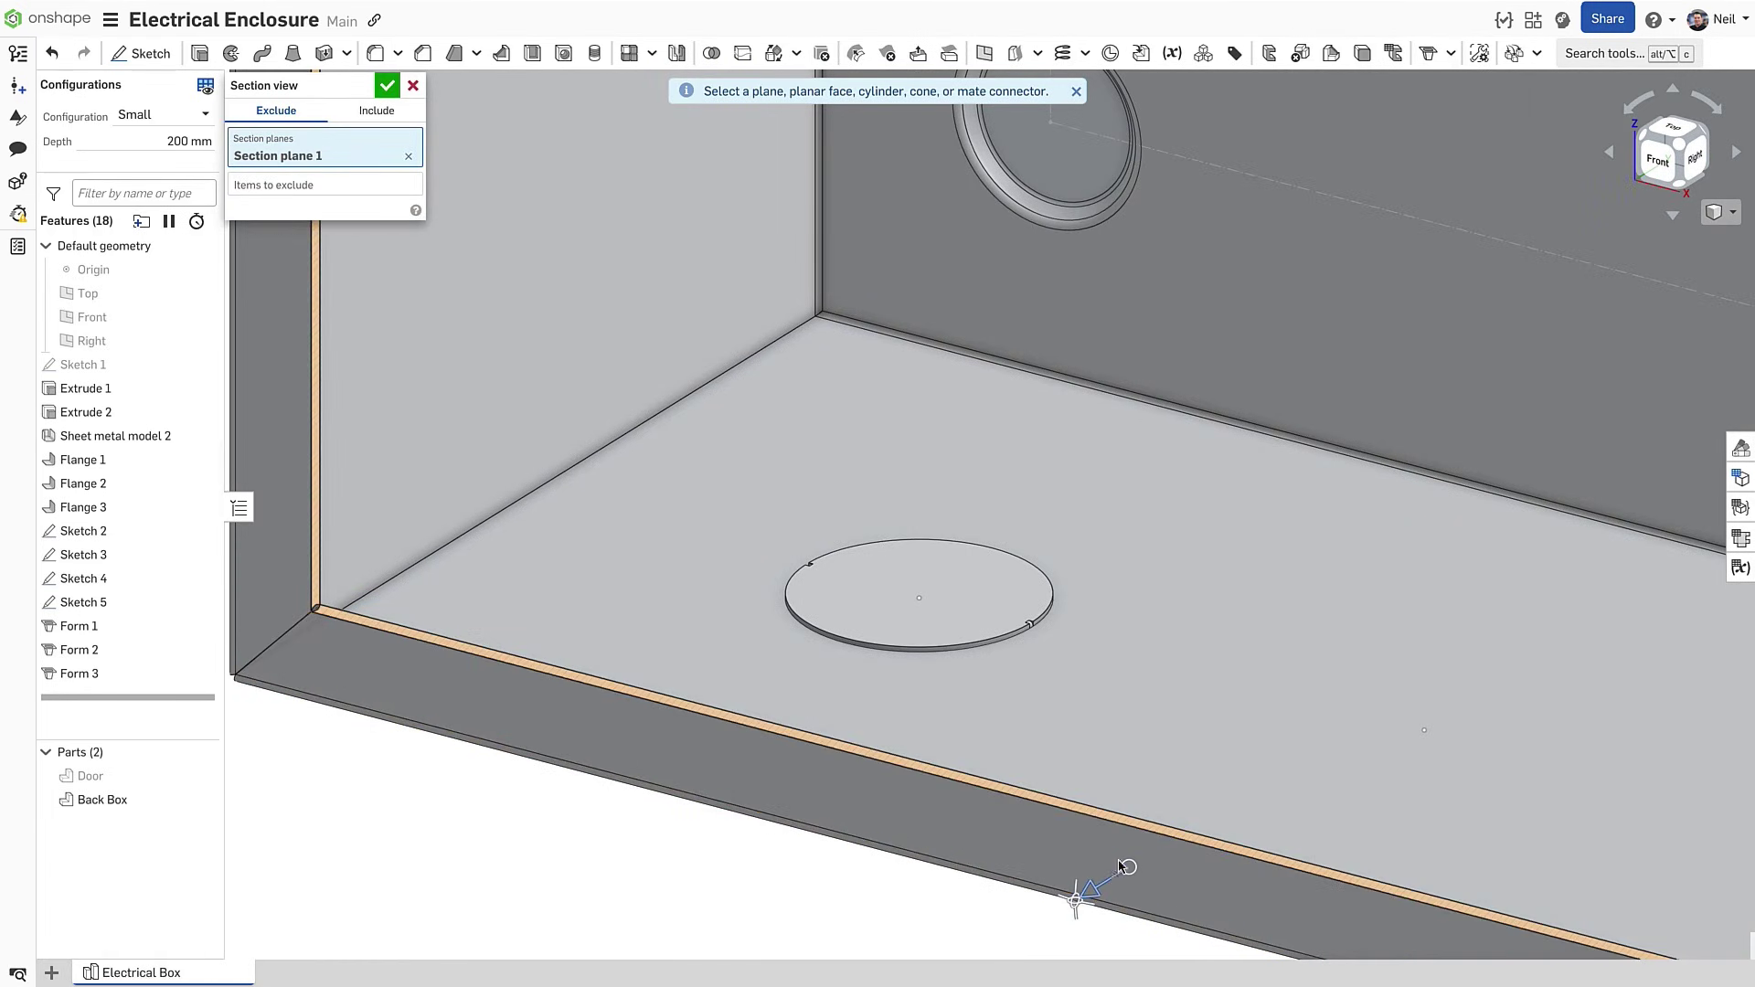
{"action": "left_click_drag", "start_coordinate": [1117, 858], "coordinate": [1363, 627]}
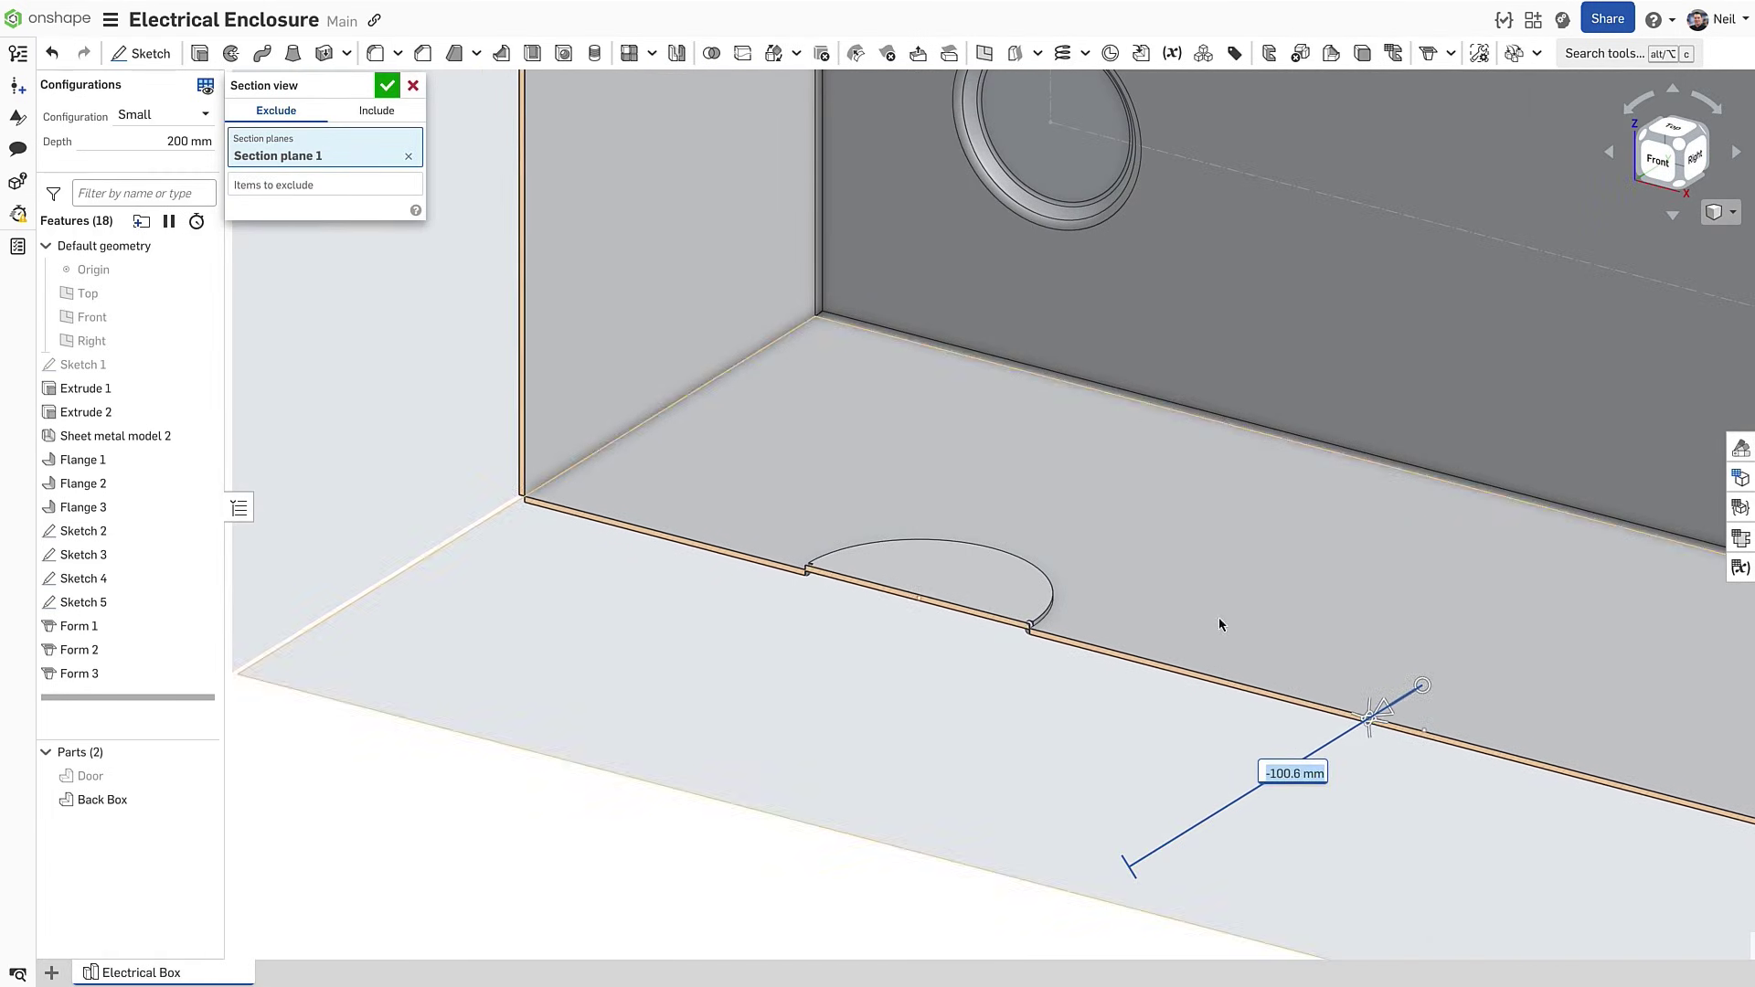
{"action": "scroll", "coordinate": [972, 617], "scroll_direction": "up", "scroll_amount": 5}
{"action": "scroll", "coordinate": [1066, 637], "scroll_direction": "up", "scroll_amount": 3}
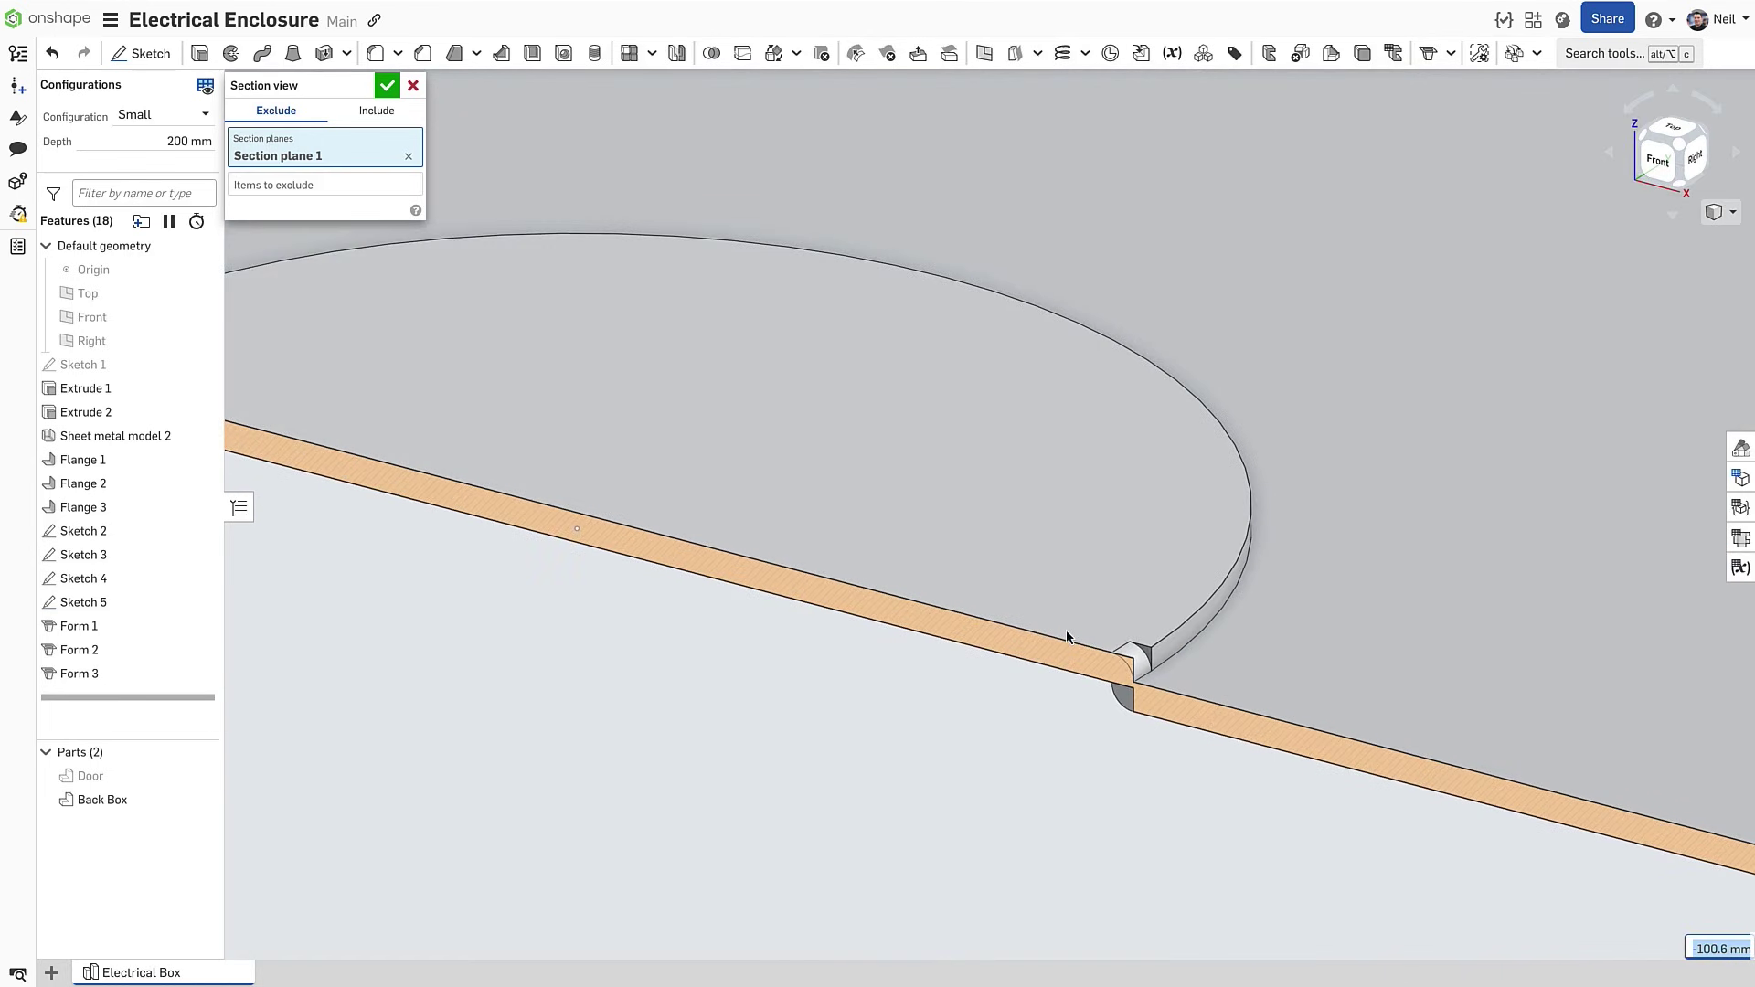
{"action": "scroll", "coordinate": [1066, 637], "scroll_direction": "down", "scroll_amount": 6}
{"action": "key", "text": "Escape"}
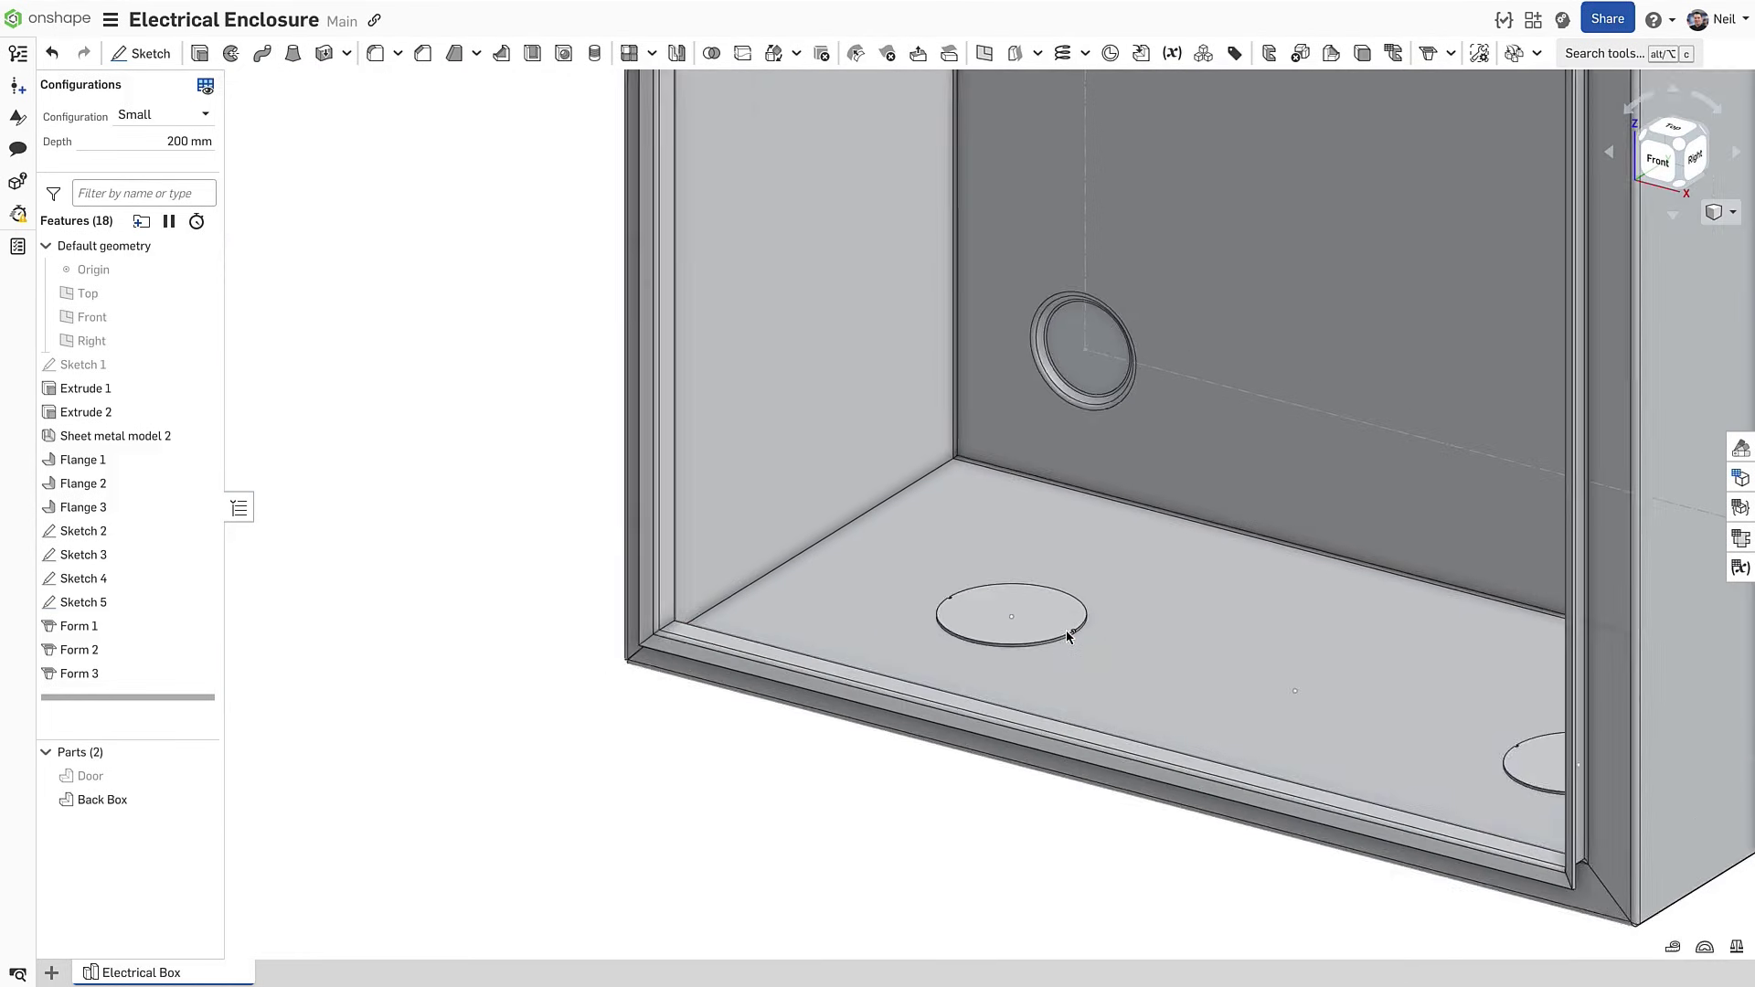
{"action": "scroll", "coordinate": [1068, 638], "scroll_direction": "down", "scroll_amount": 5}
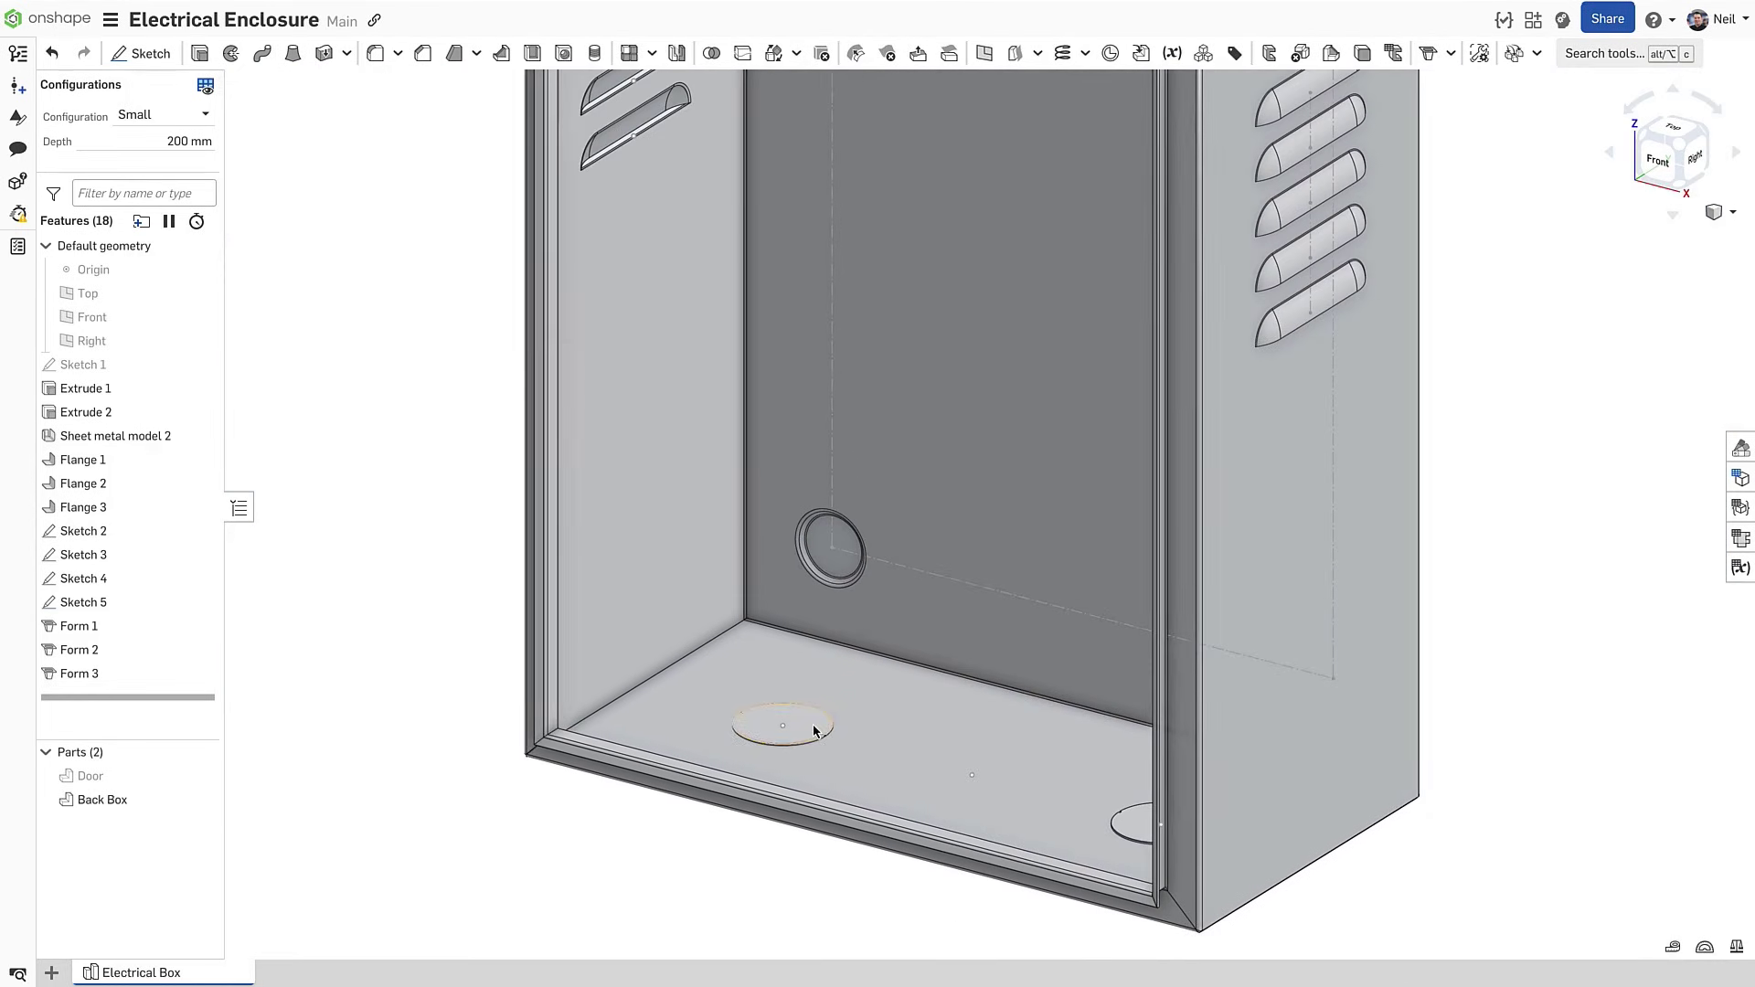
Display the bend table and flat pattern, zooming to the louvres and lower flange hole
{"action": "left_click", "coordinate": [1739, 541]}
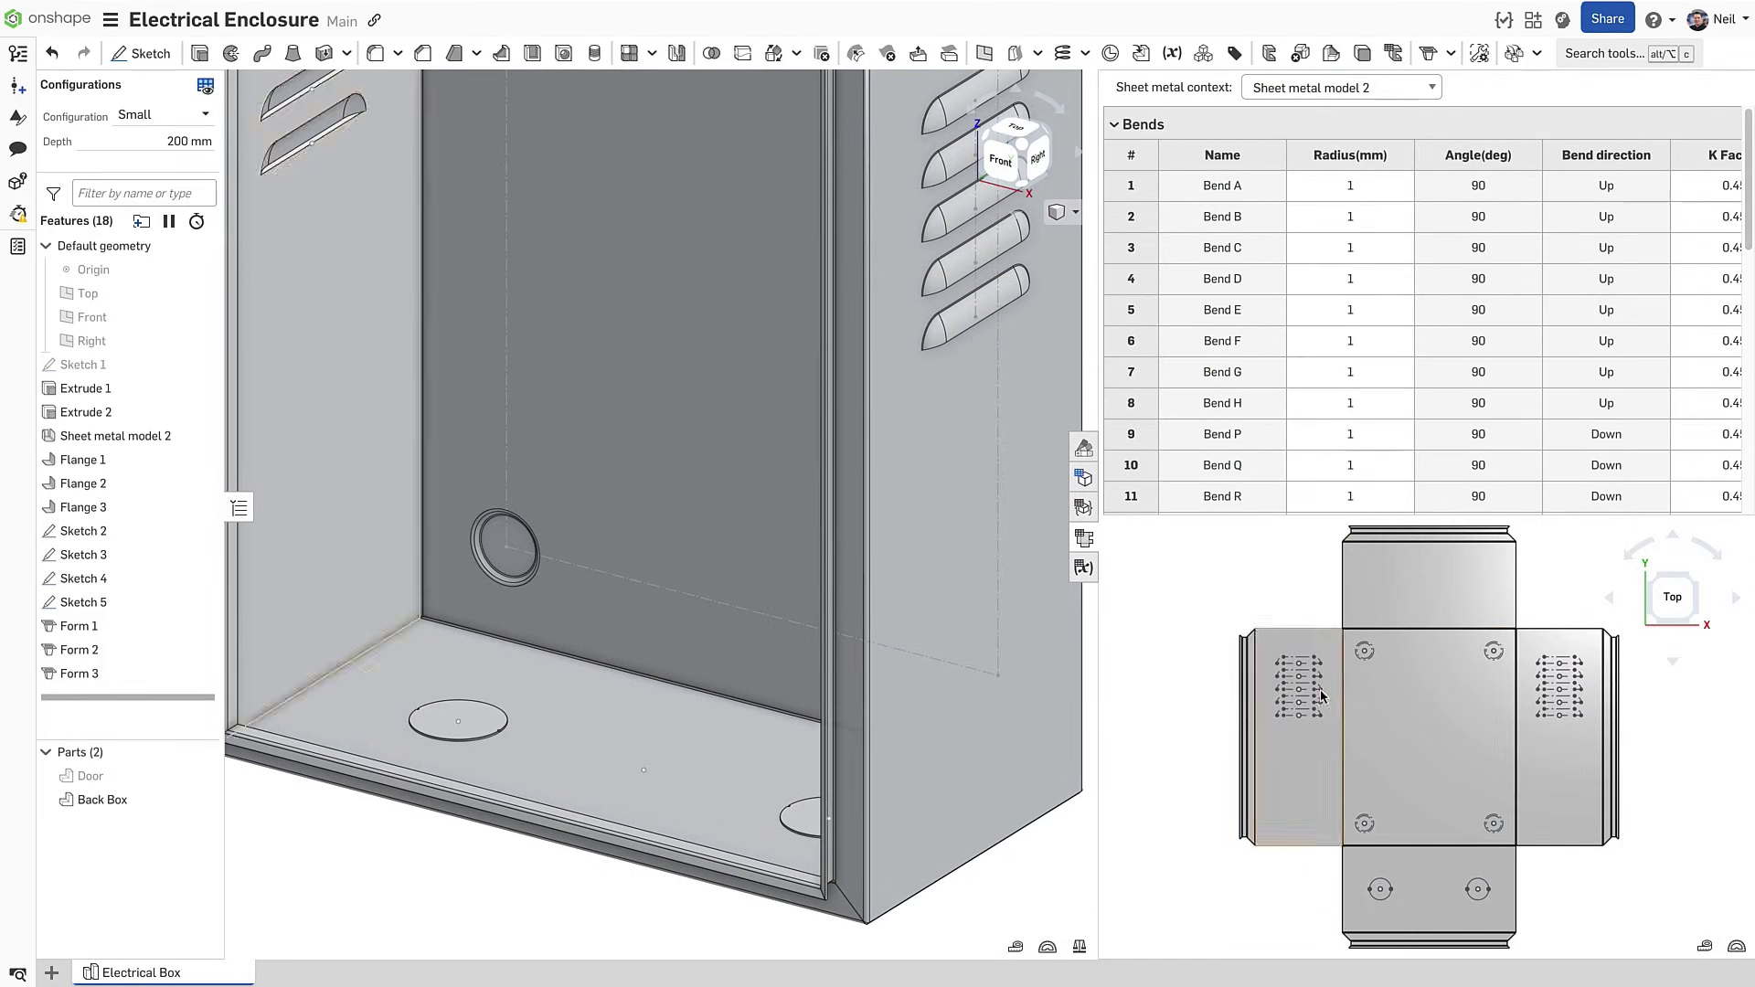
{"action": "scroll", "coordinate": [1309, 711], "scroll_direction": "up", "scroll_amount": 8}
{"action": "middle_click_drag", "start_coordinate": [1309, 711], "coordinate": [1180, 785]}
{"action": "middle_click_drag", "start_coordinate": [1398, 764], "coordinate": [1439, 485]}
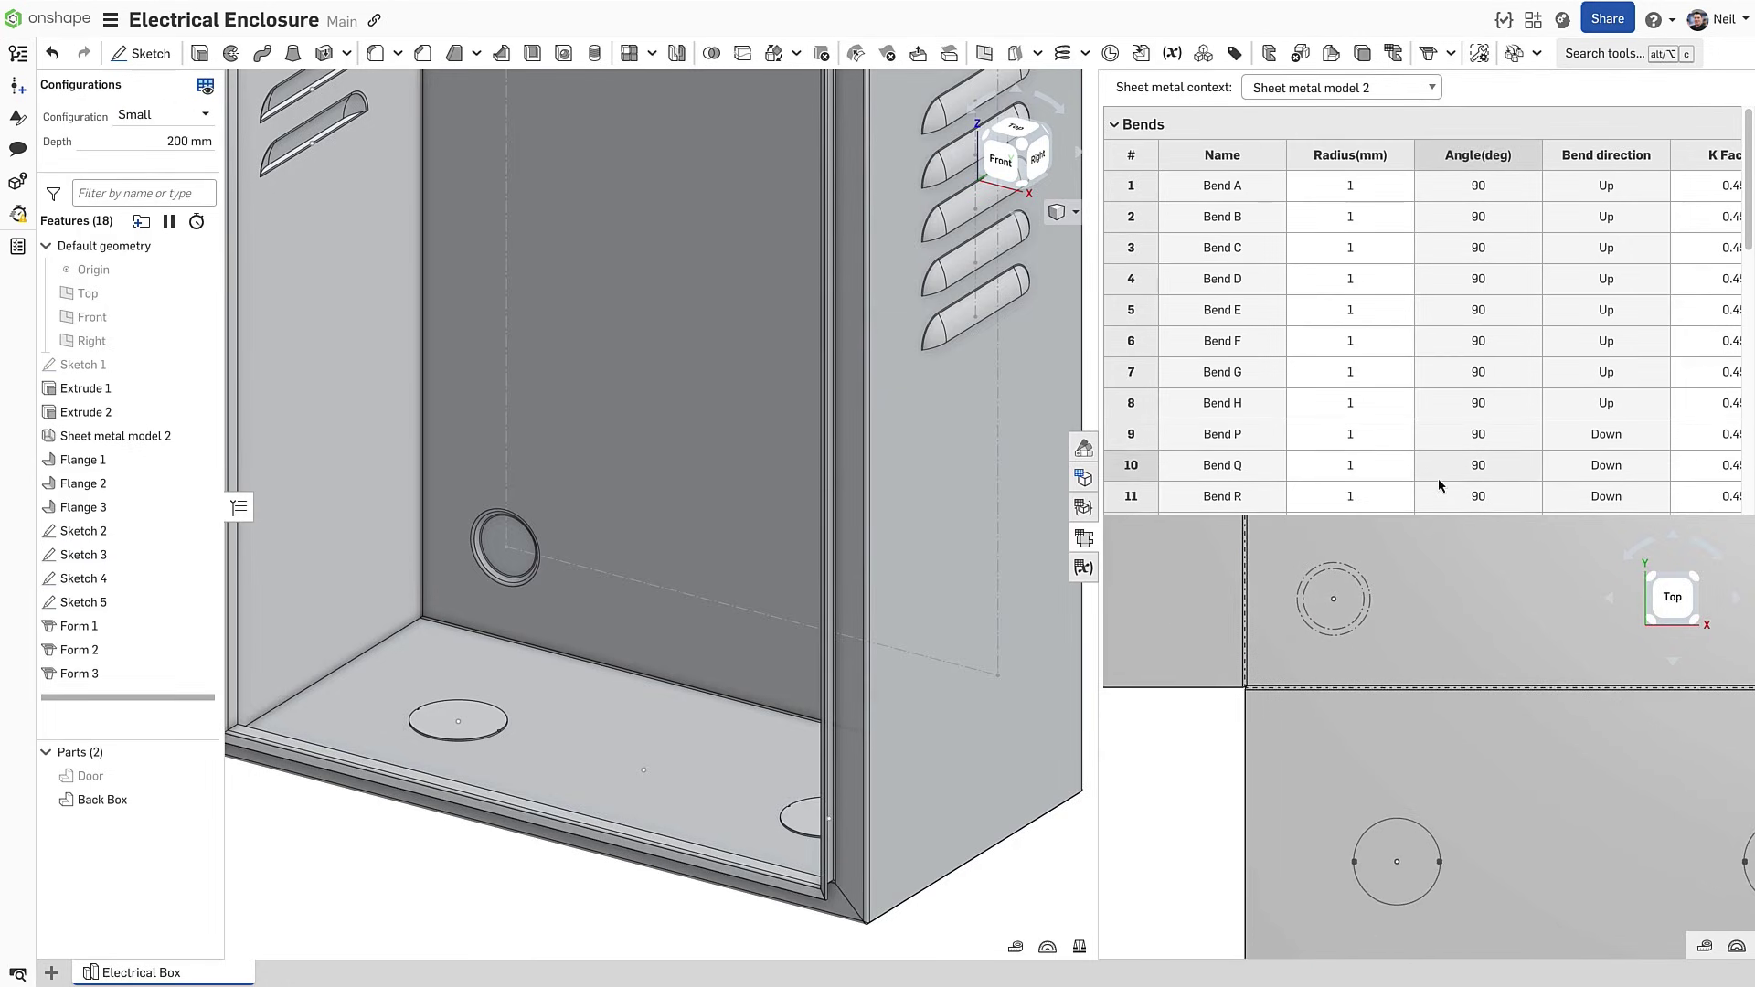
{"action": "scroll", "coordinate": [695, 681], "scroll_direction": "down", "scroll_amount": 3}
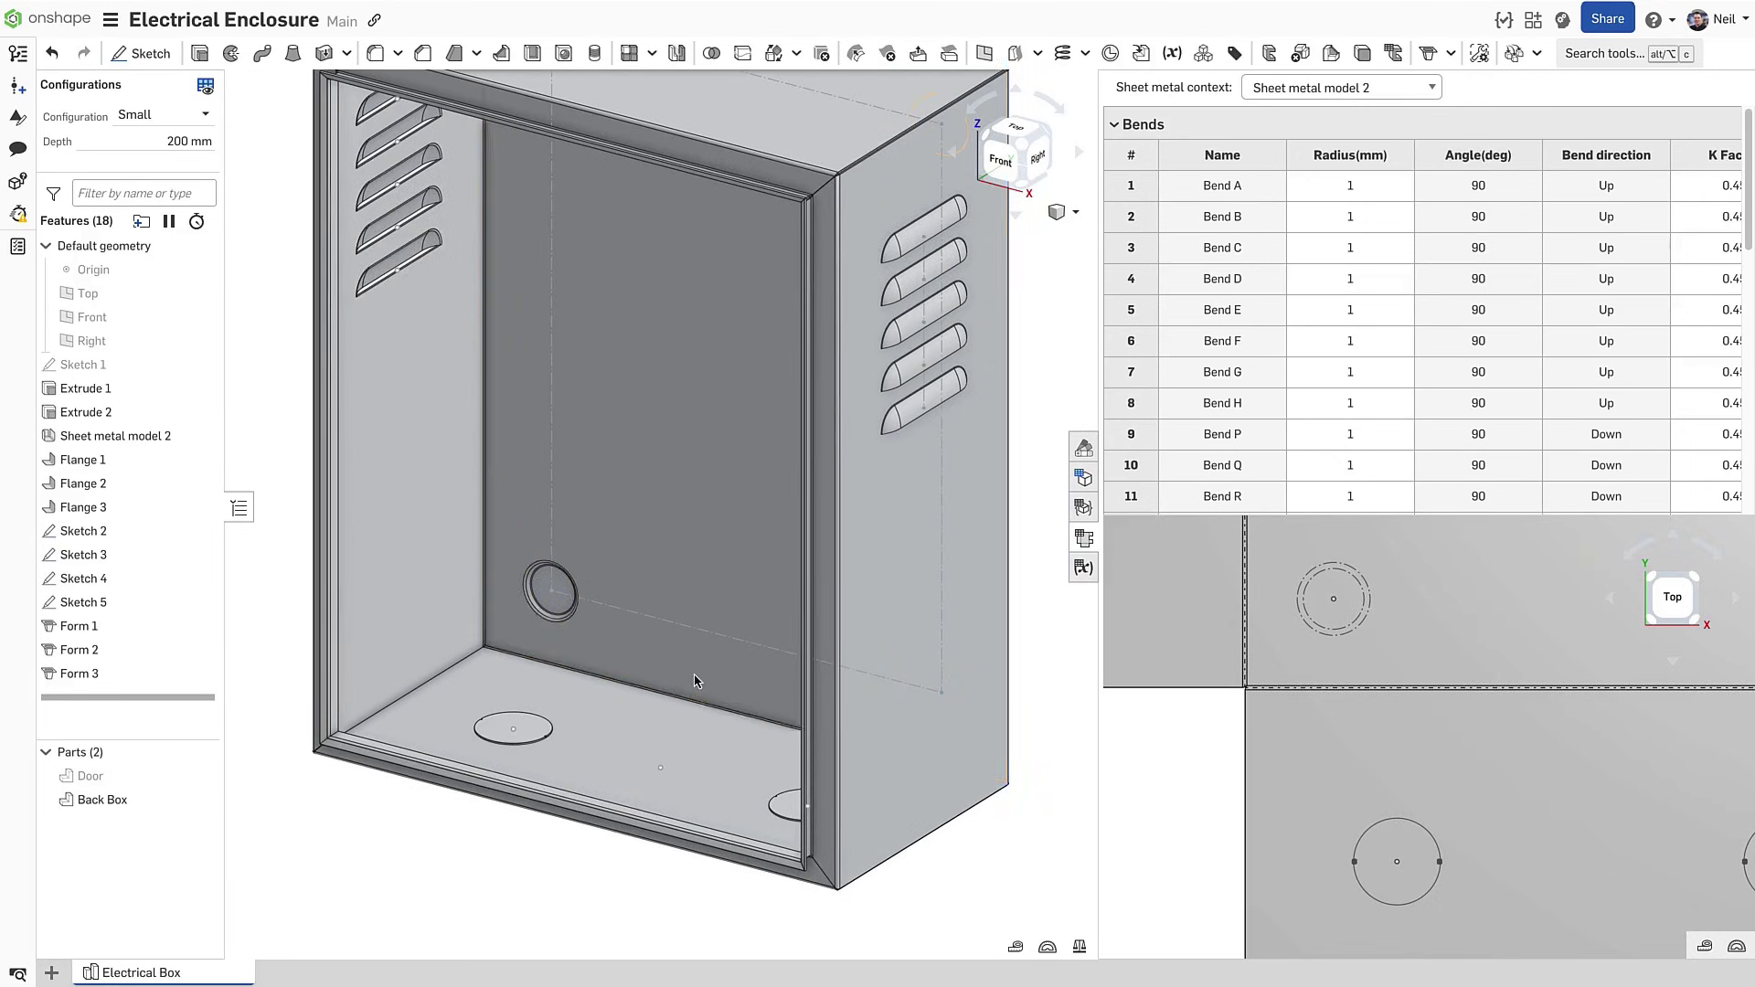
Change Form 3's form to Vent from the recently referenced Forms V2 document and accept
{"action": "double_click", "coordinate": [173, 677]}
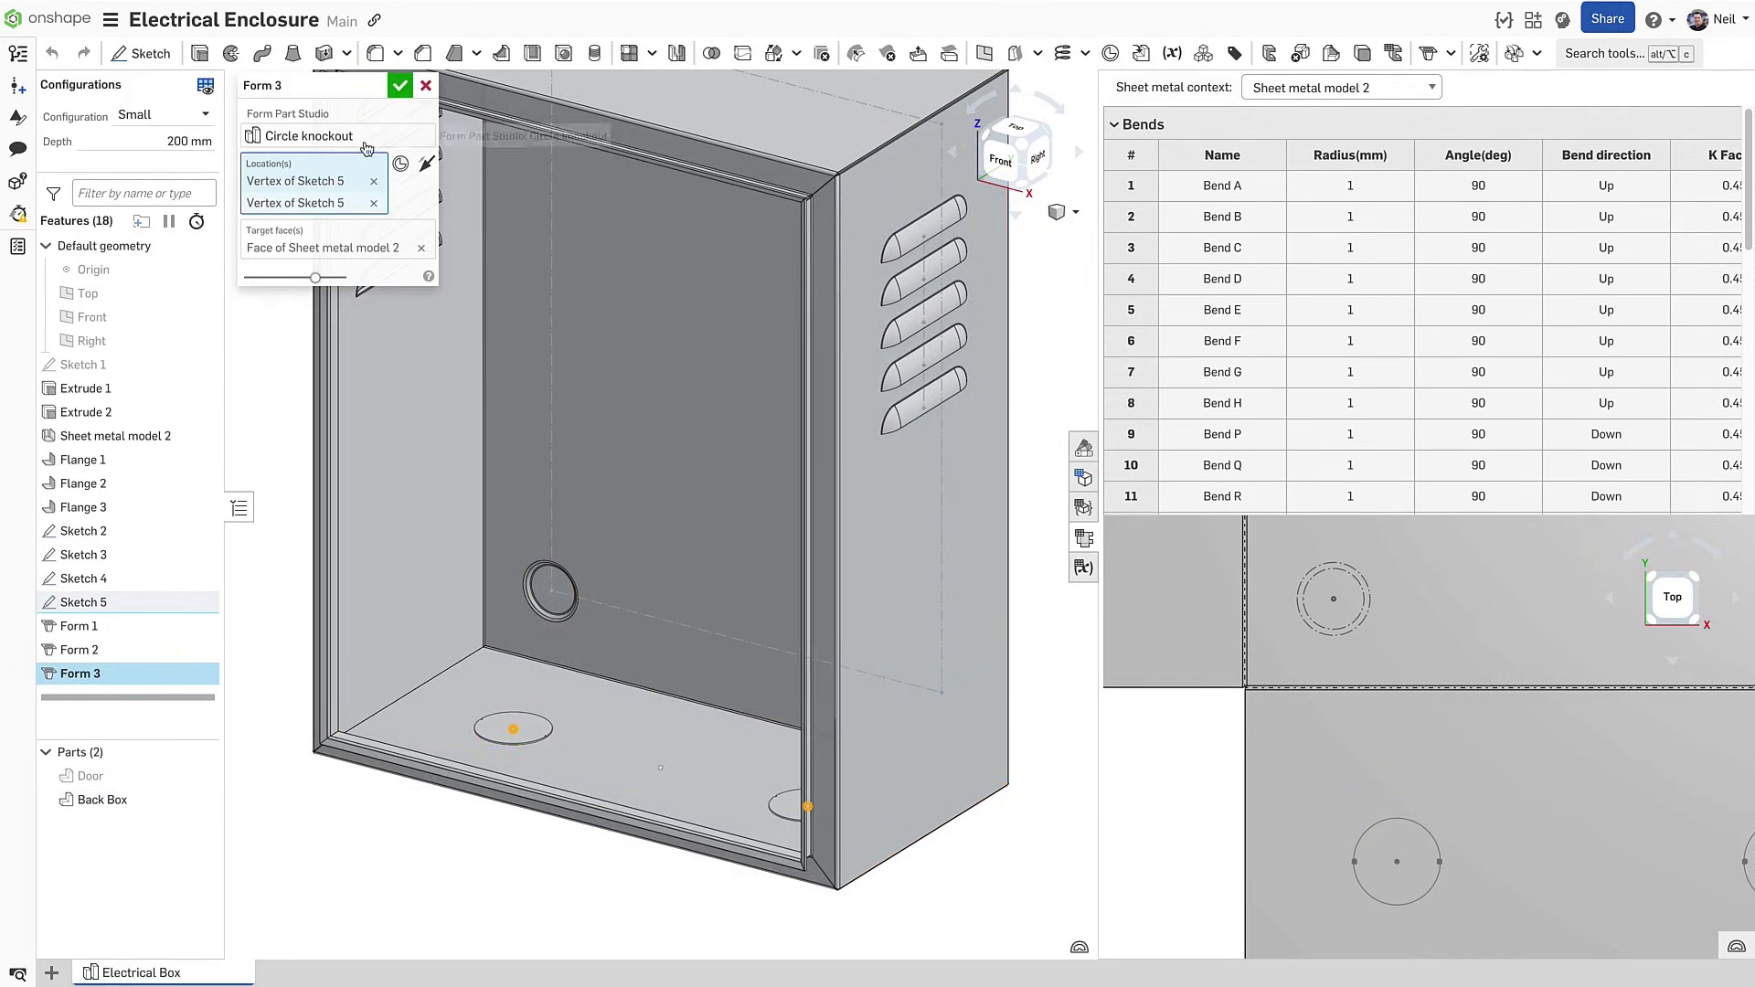
{"action": "left_click", "coordinate": [329, 136]}
{"action": "left_click", "coordinate": [574, 135]}
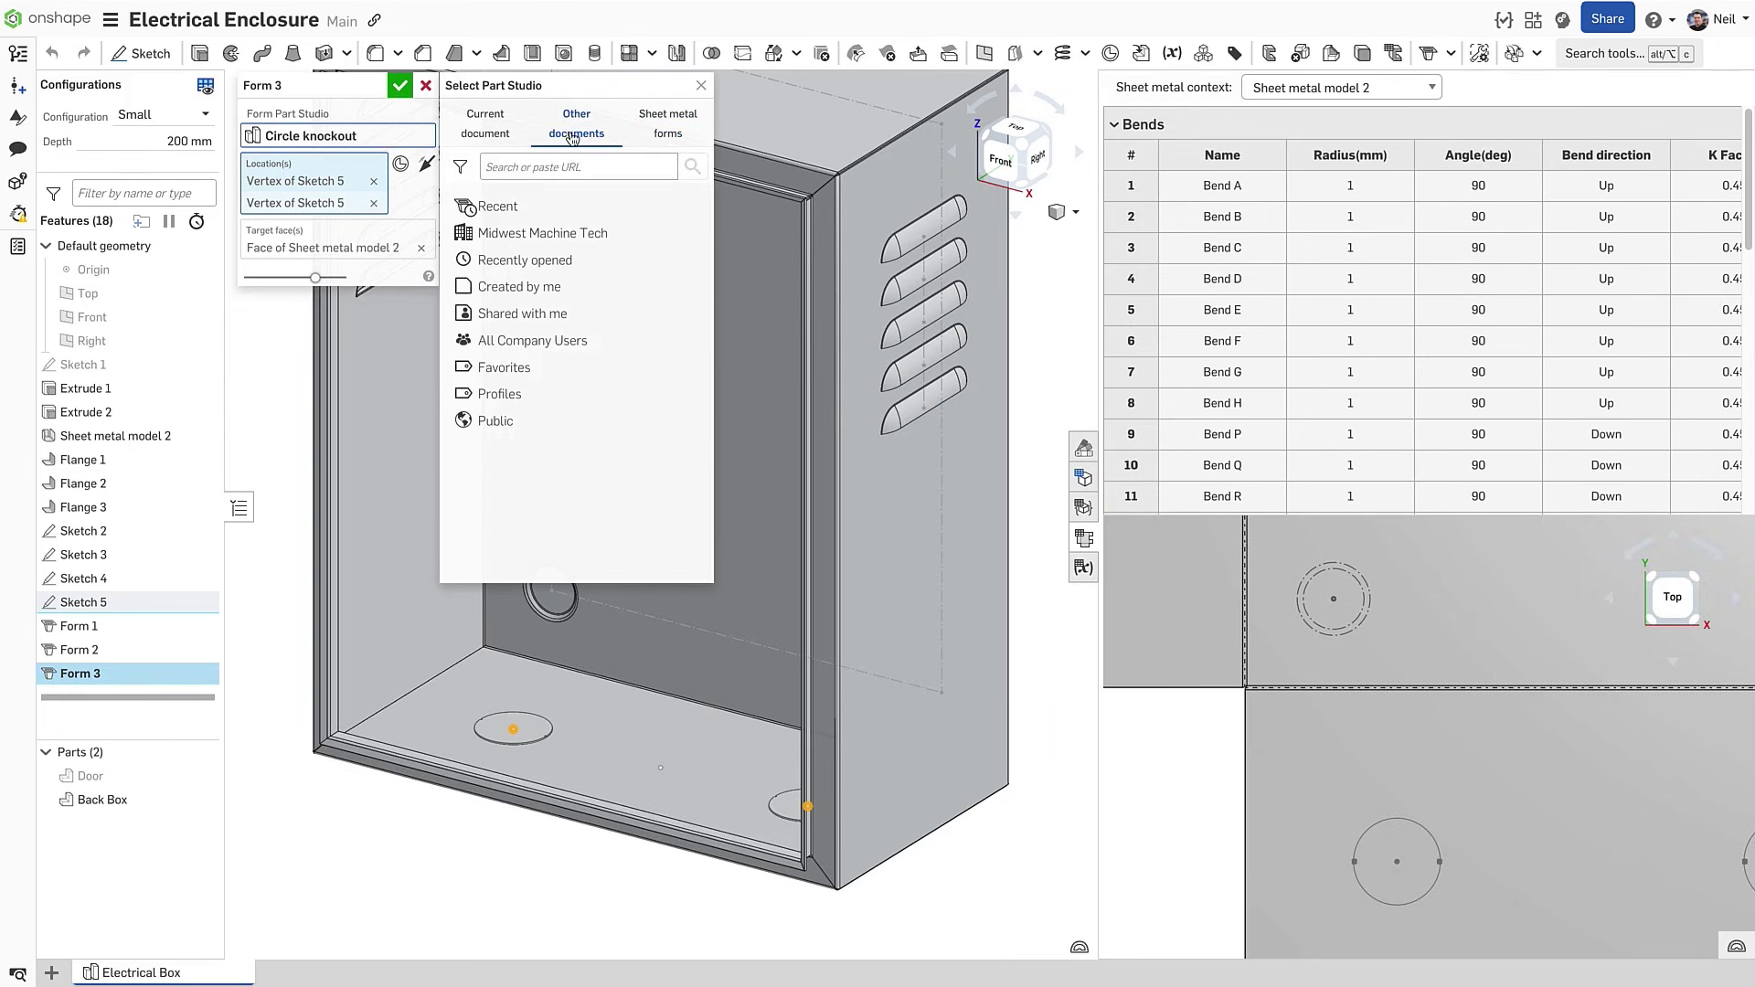
{"action": "left_click", "coordinate": [501, 207]}
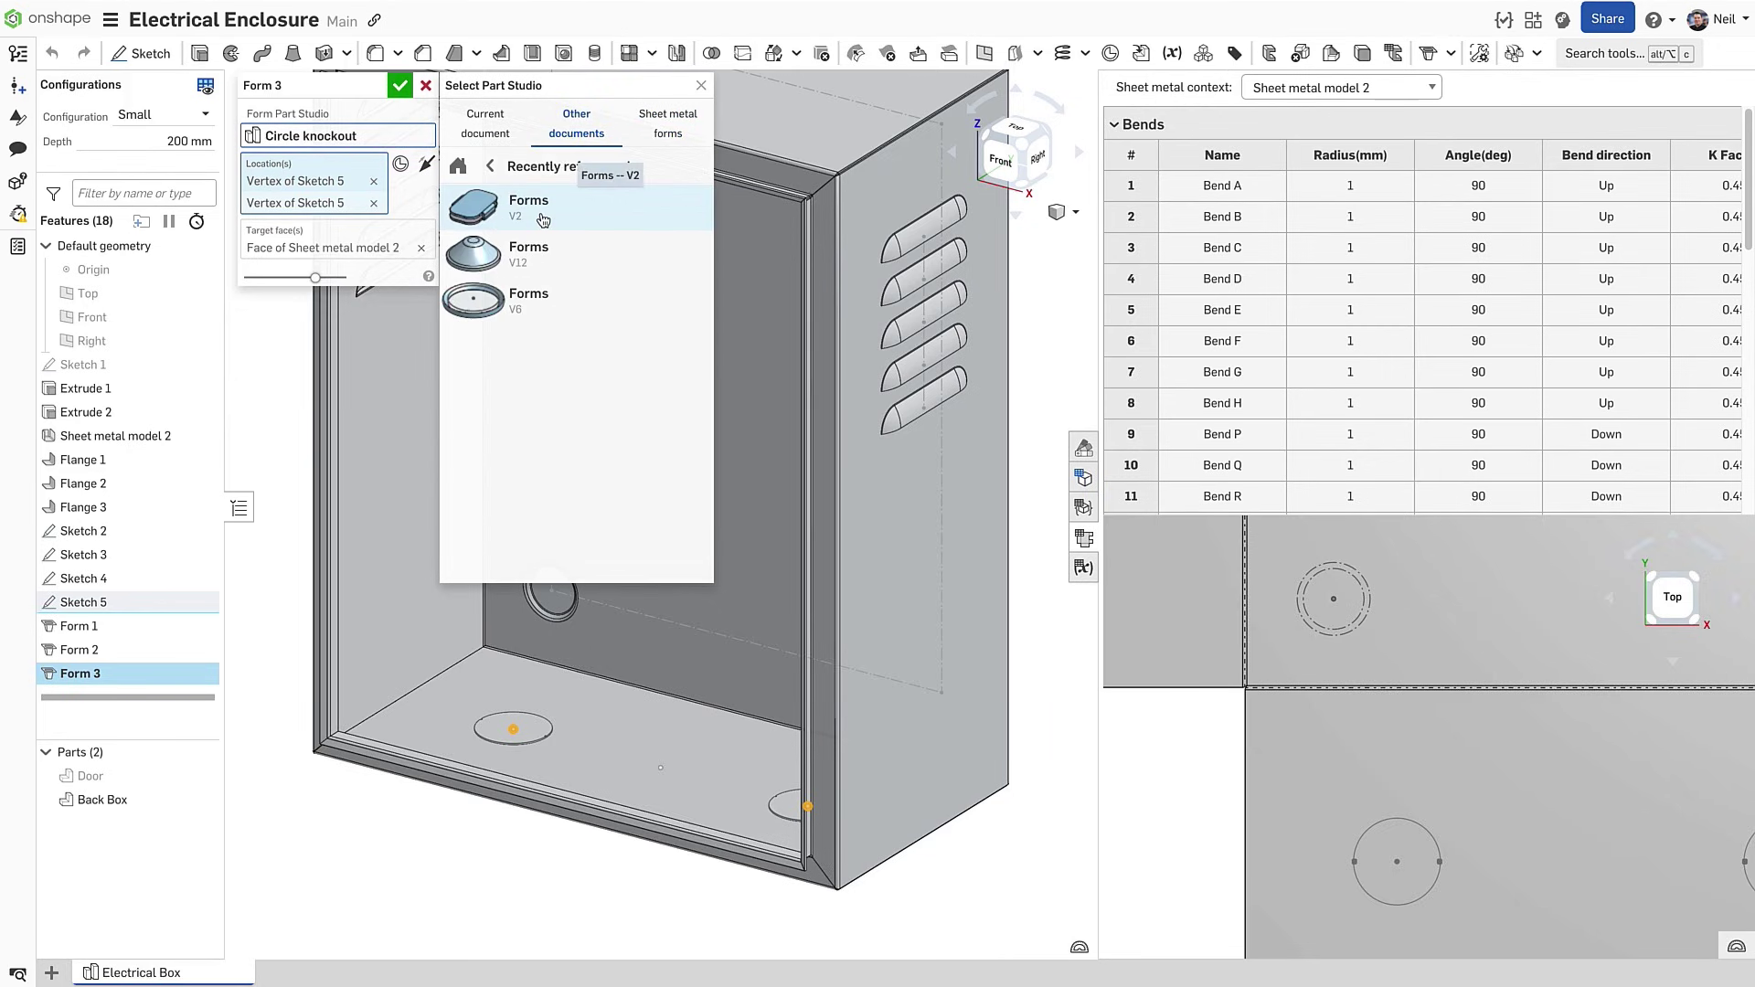
{"action": "left_click", "coordinate": [543, 220]}
{"action": "left_click", "coordinate": [540, 280]}
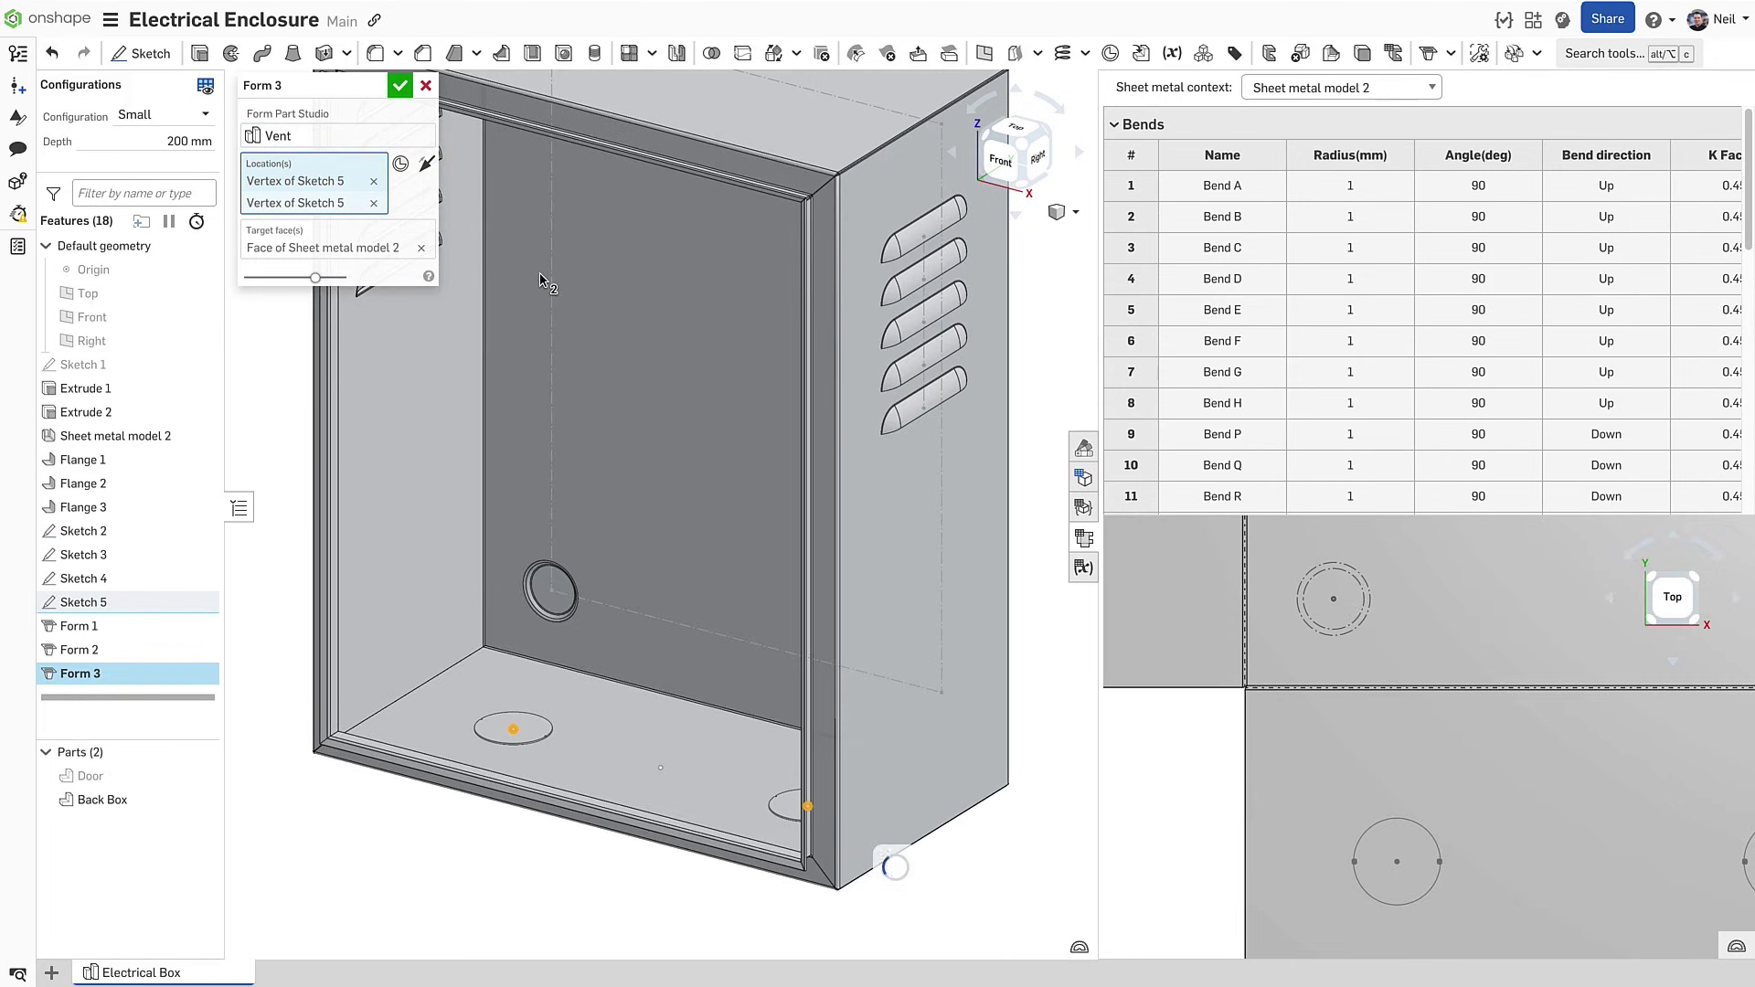
{"action": "left_click", "coordinate": [400, 86]}
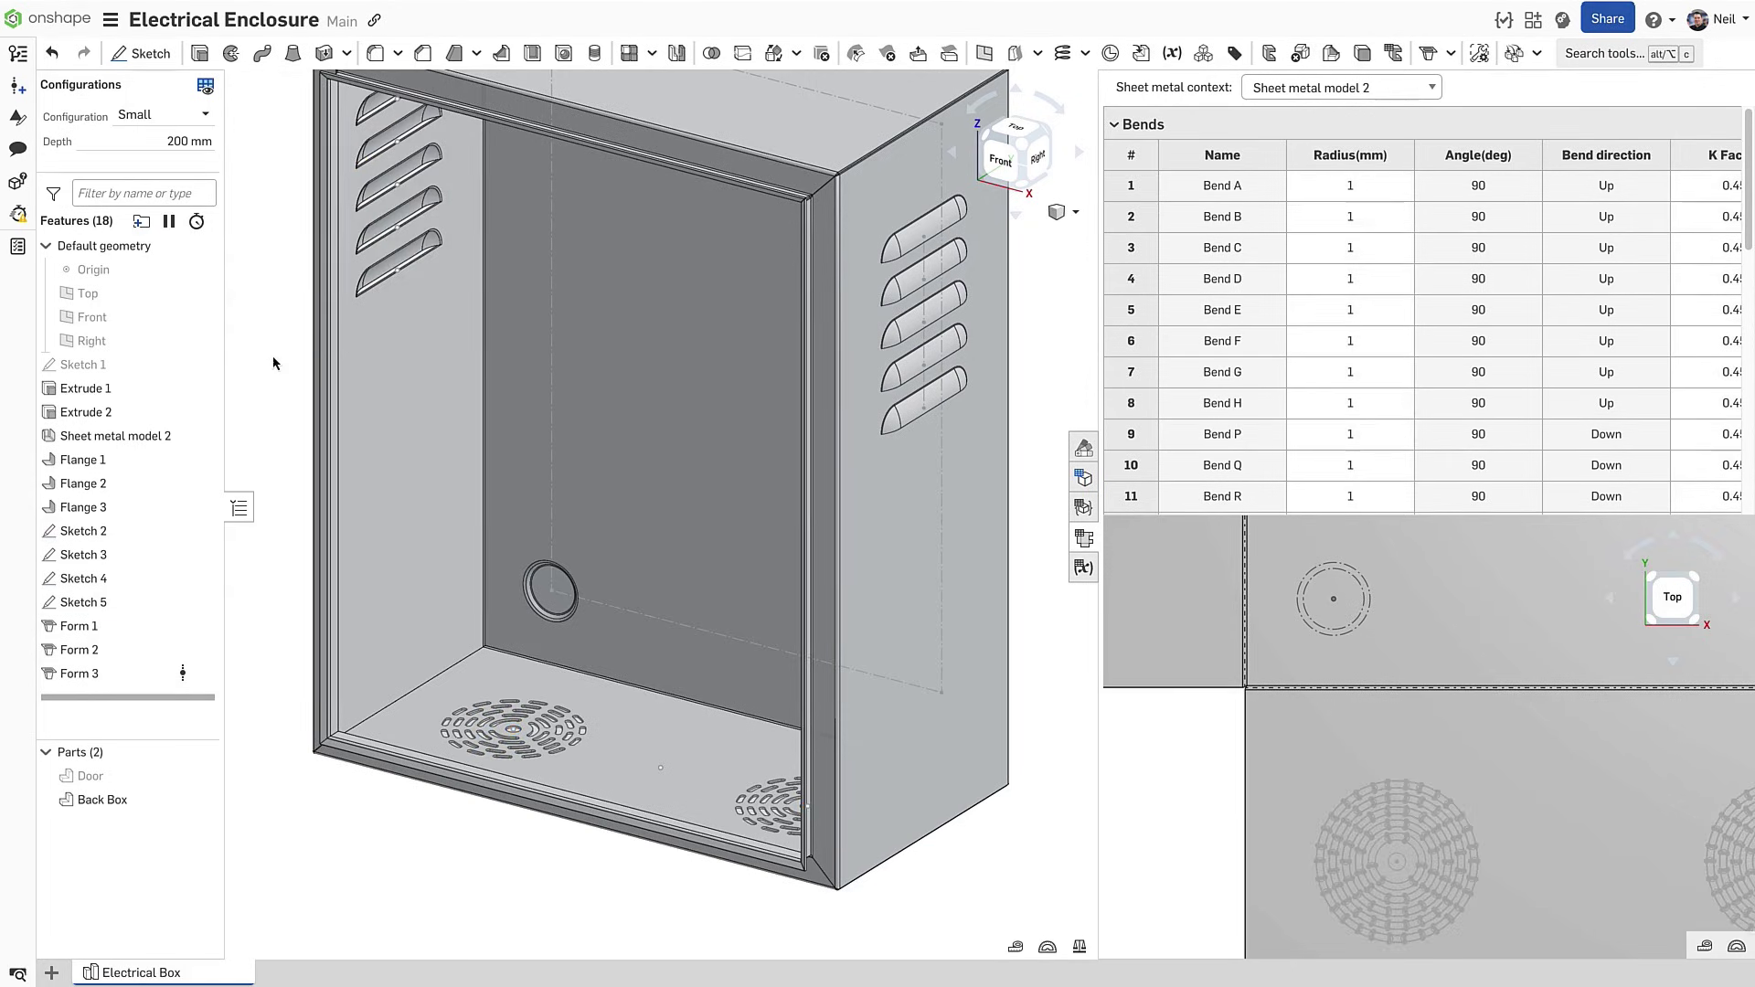
Go to Documents and open the Forms document inside the Form Library folder
{"action": "left_click", "coordinate": [55, 19]}
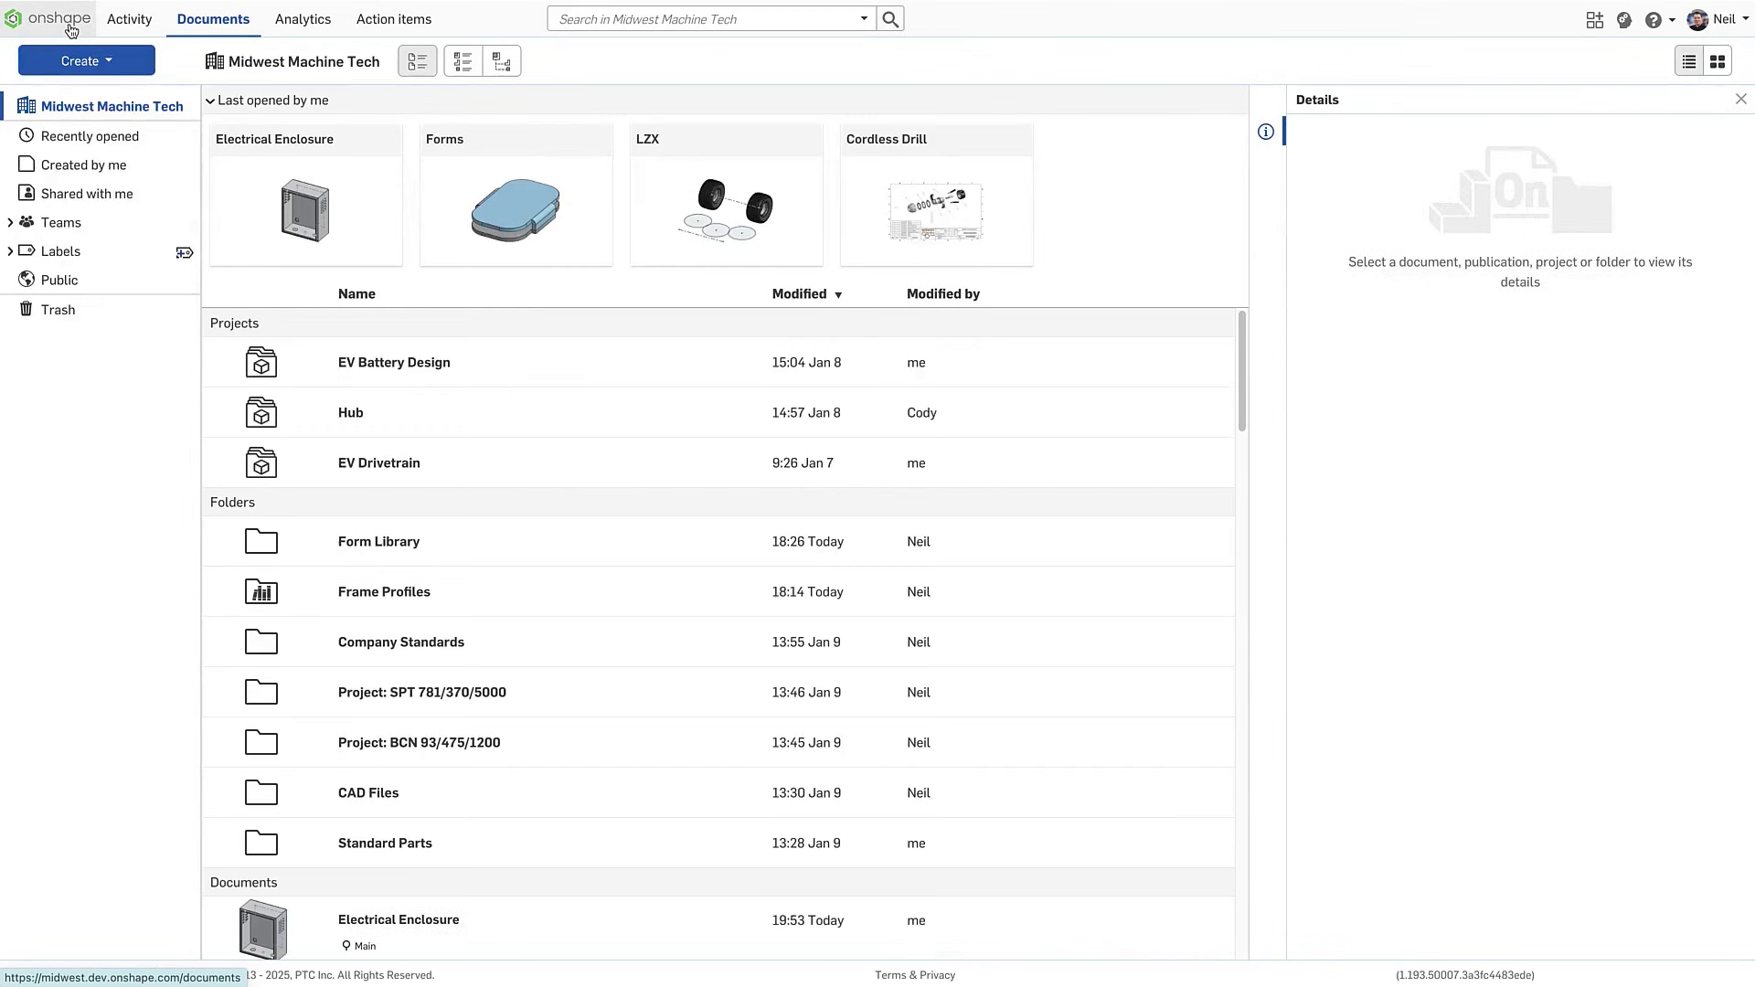
{"action": "left_click", "coordinate": [395, 541]}
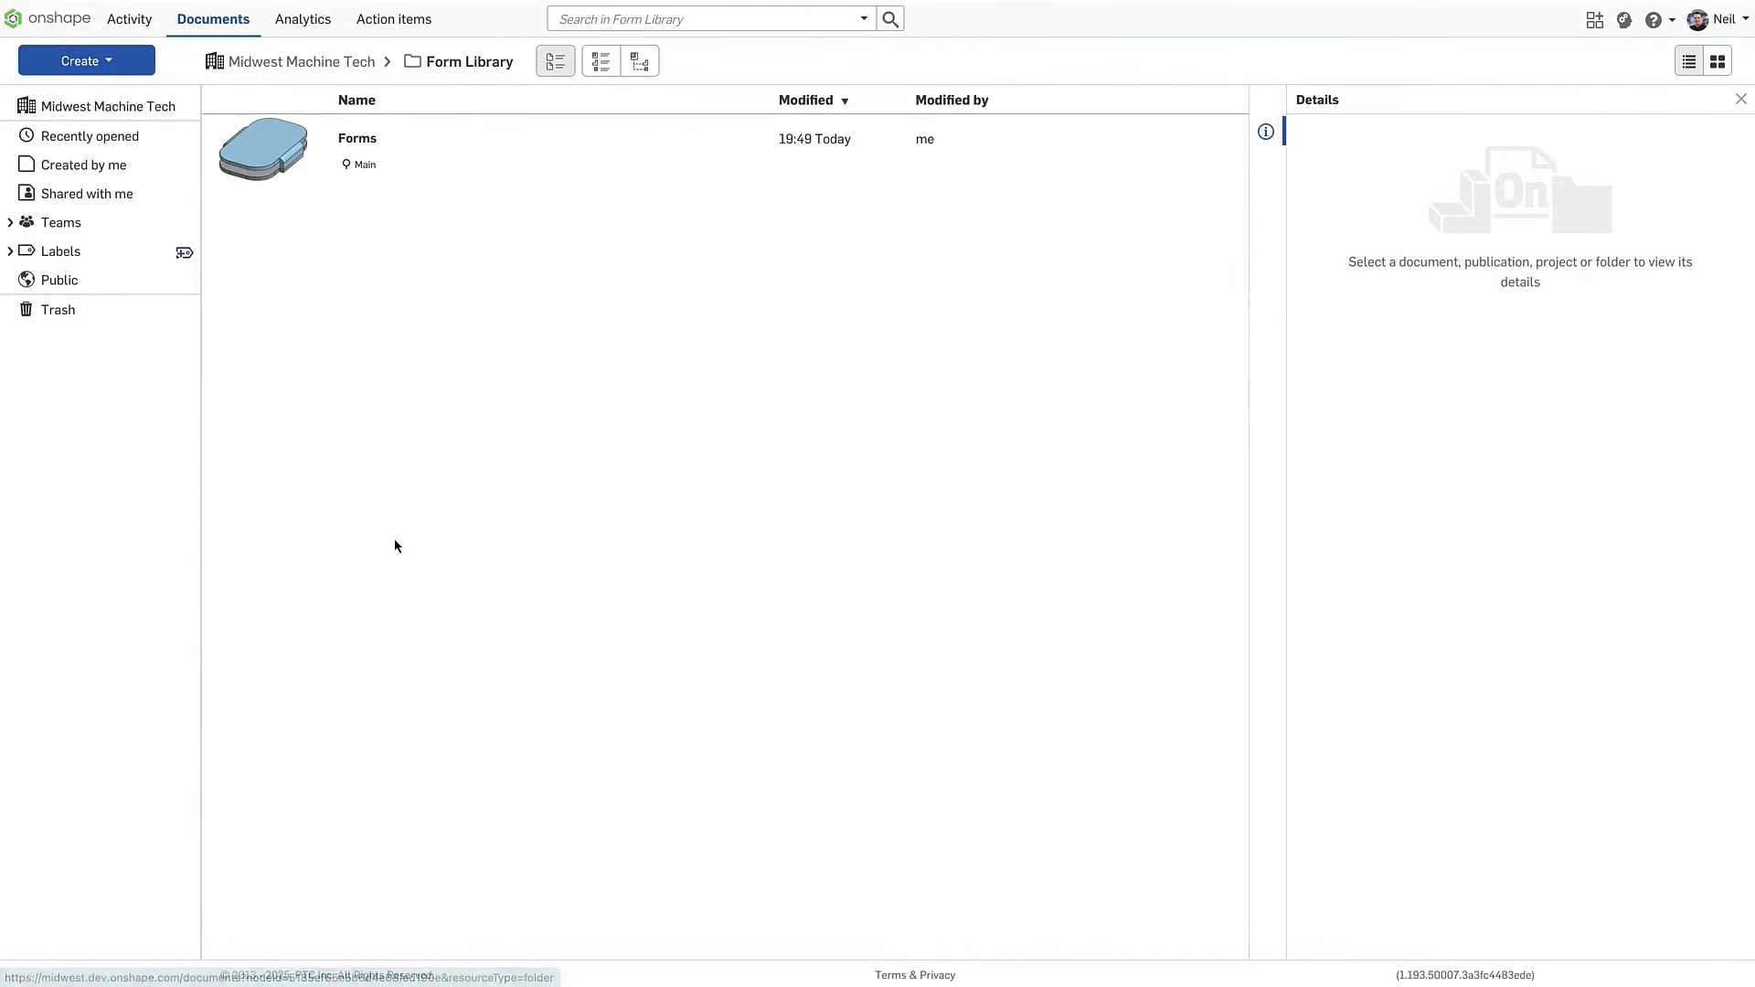
{"action": "left_click", "coordinate": [357, 145]}
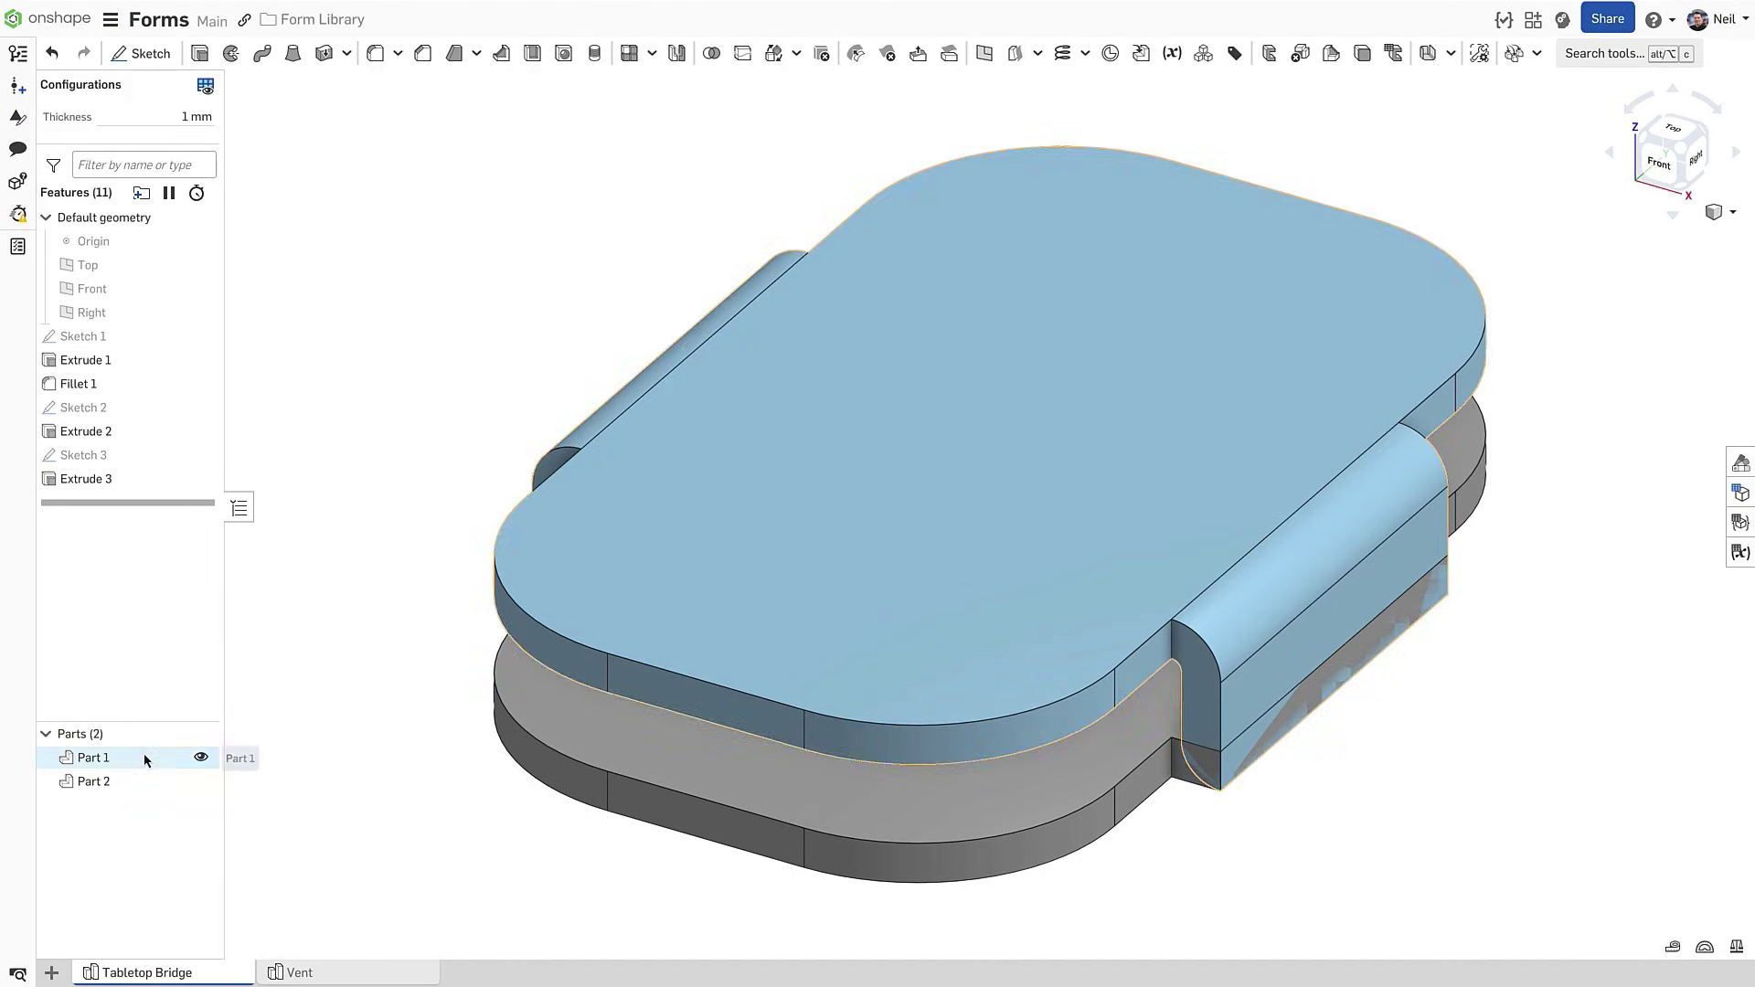
{"action": "left_click", "coordinate": [144, 759]}
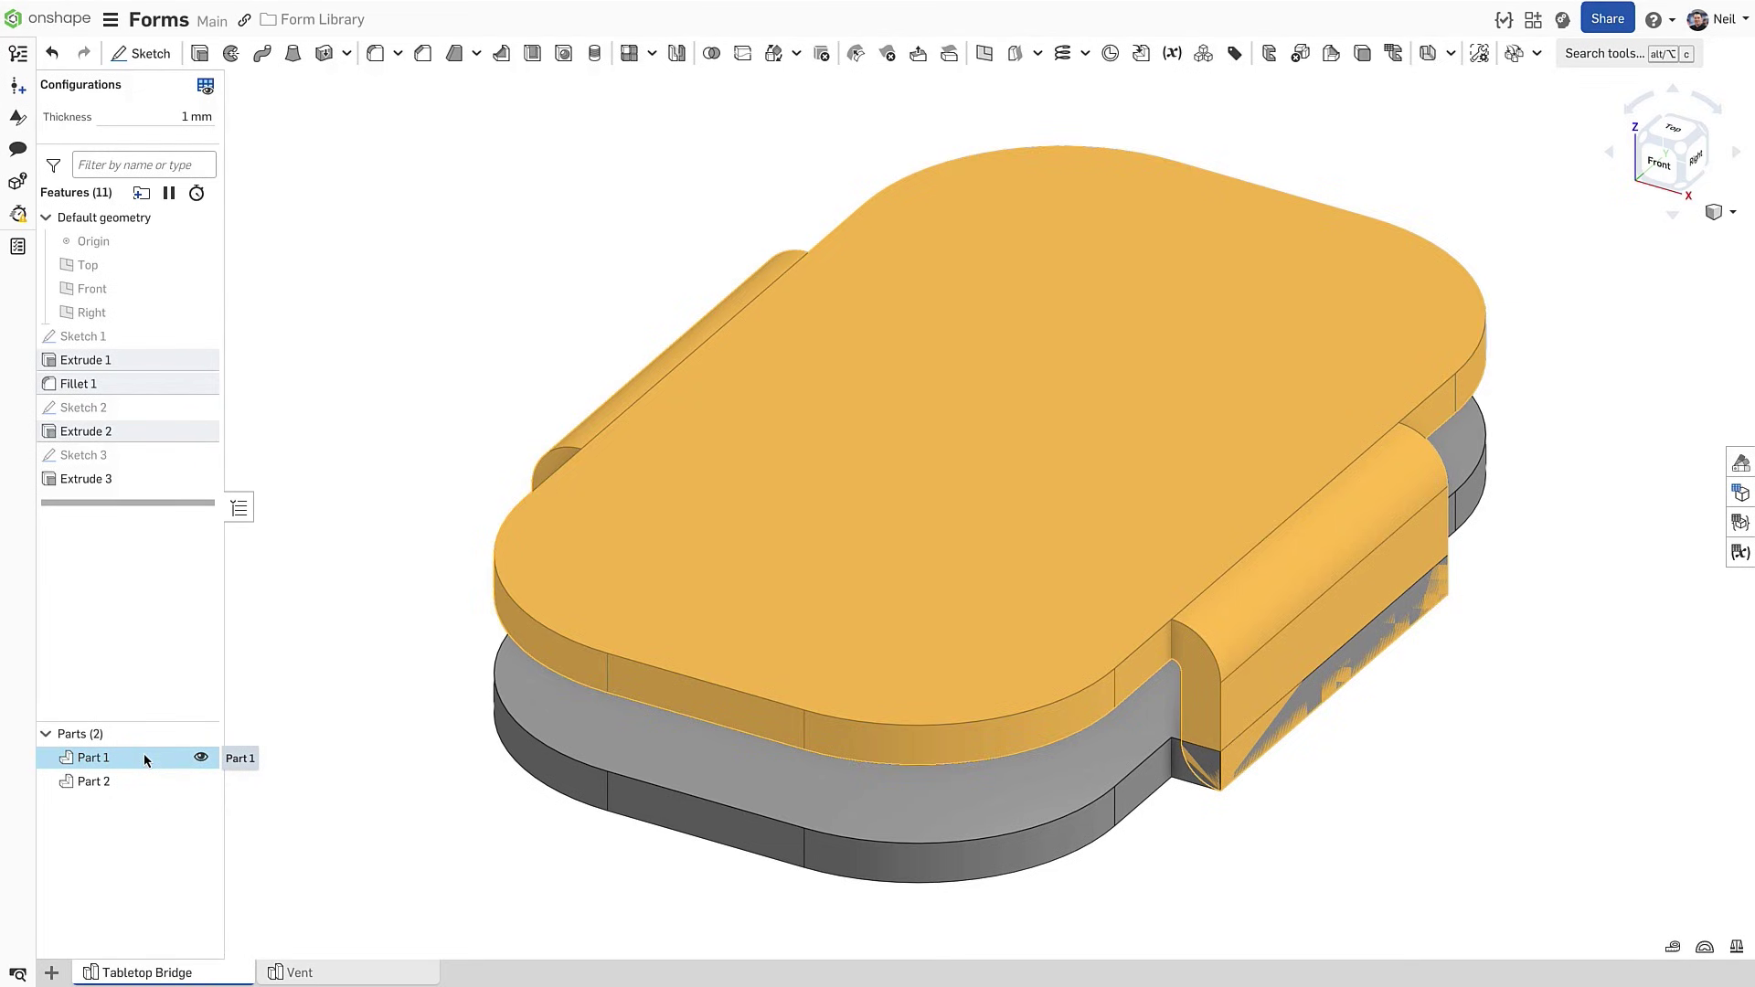
{"action": "left_click", "coordinate": [138, 782]}
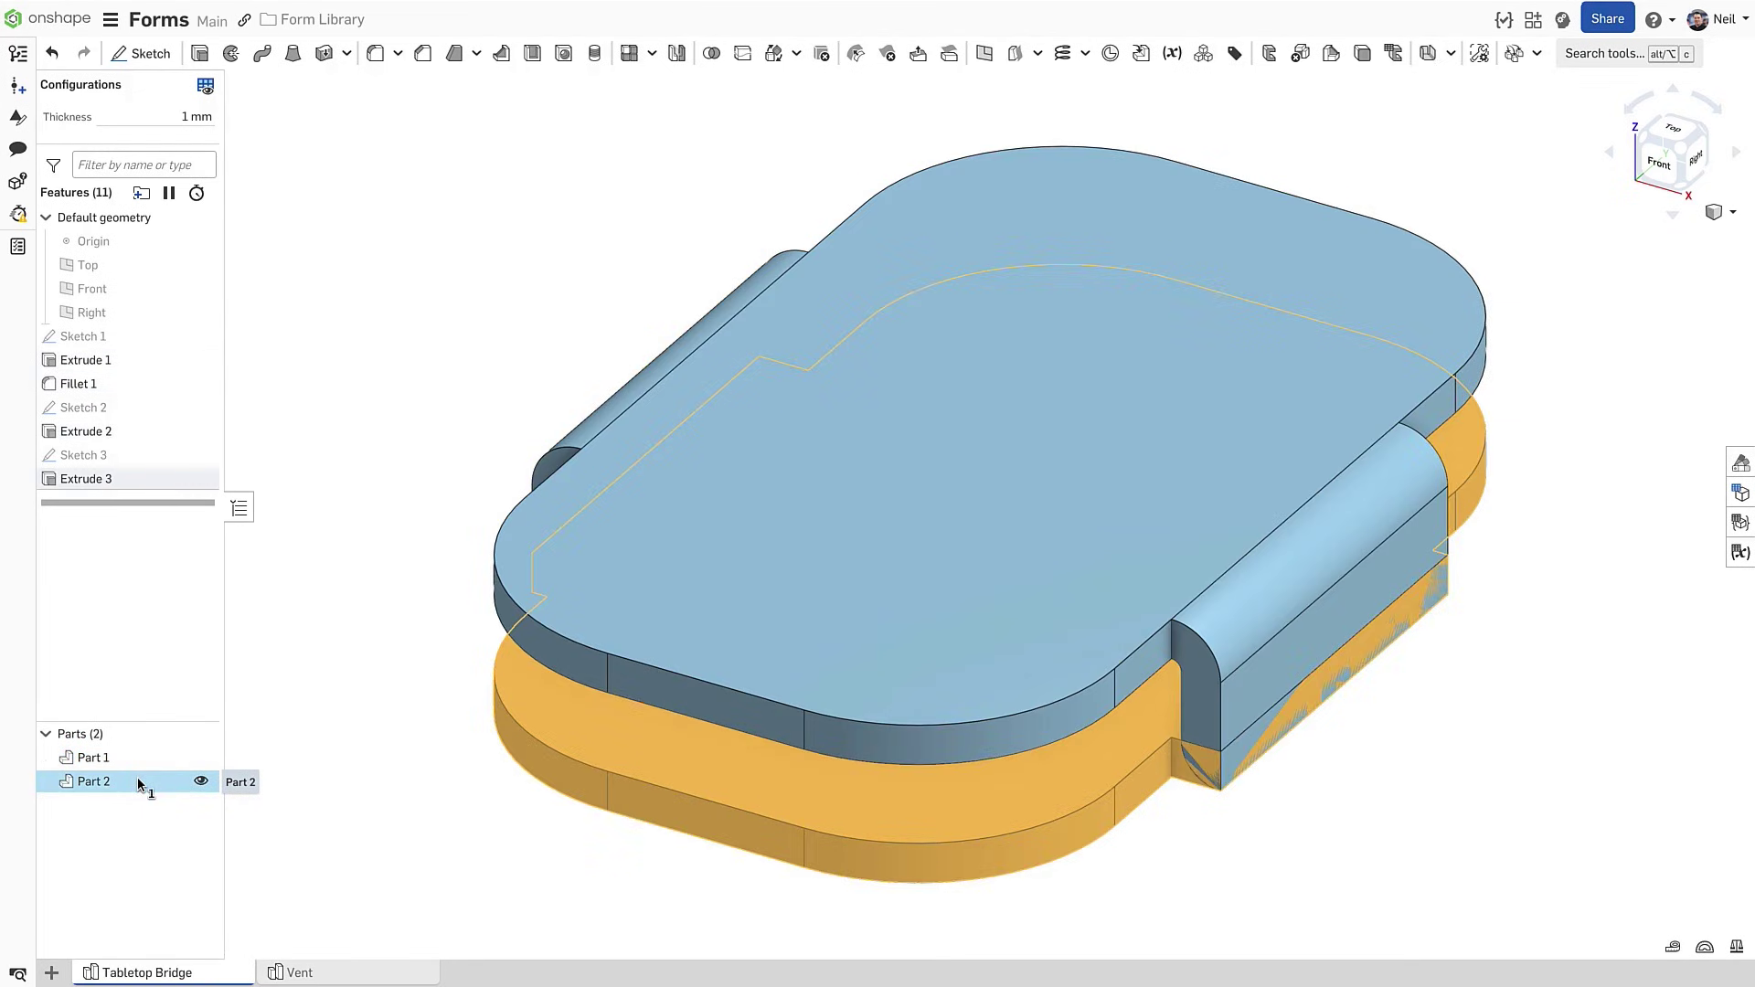
{"action": "left_click", "coordinate": [139, 783]}
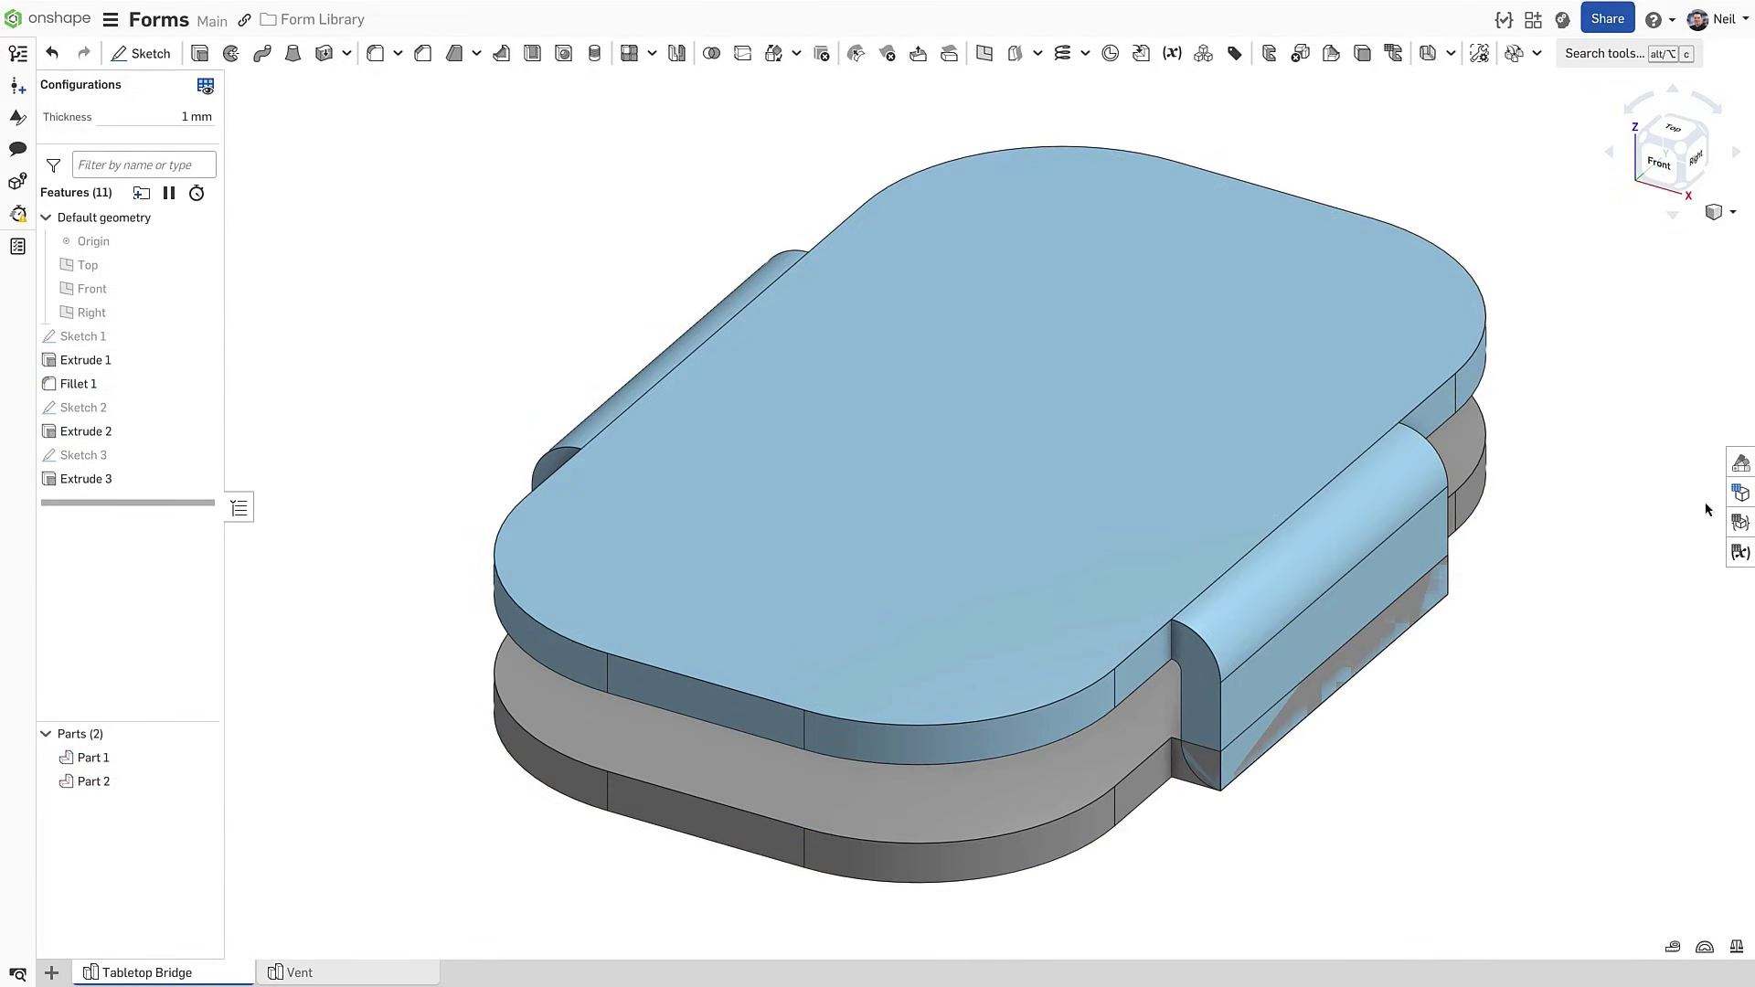
{"action": "left_click", "coordinate": [1740, 493]}
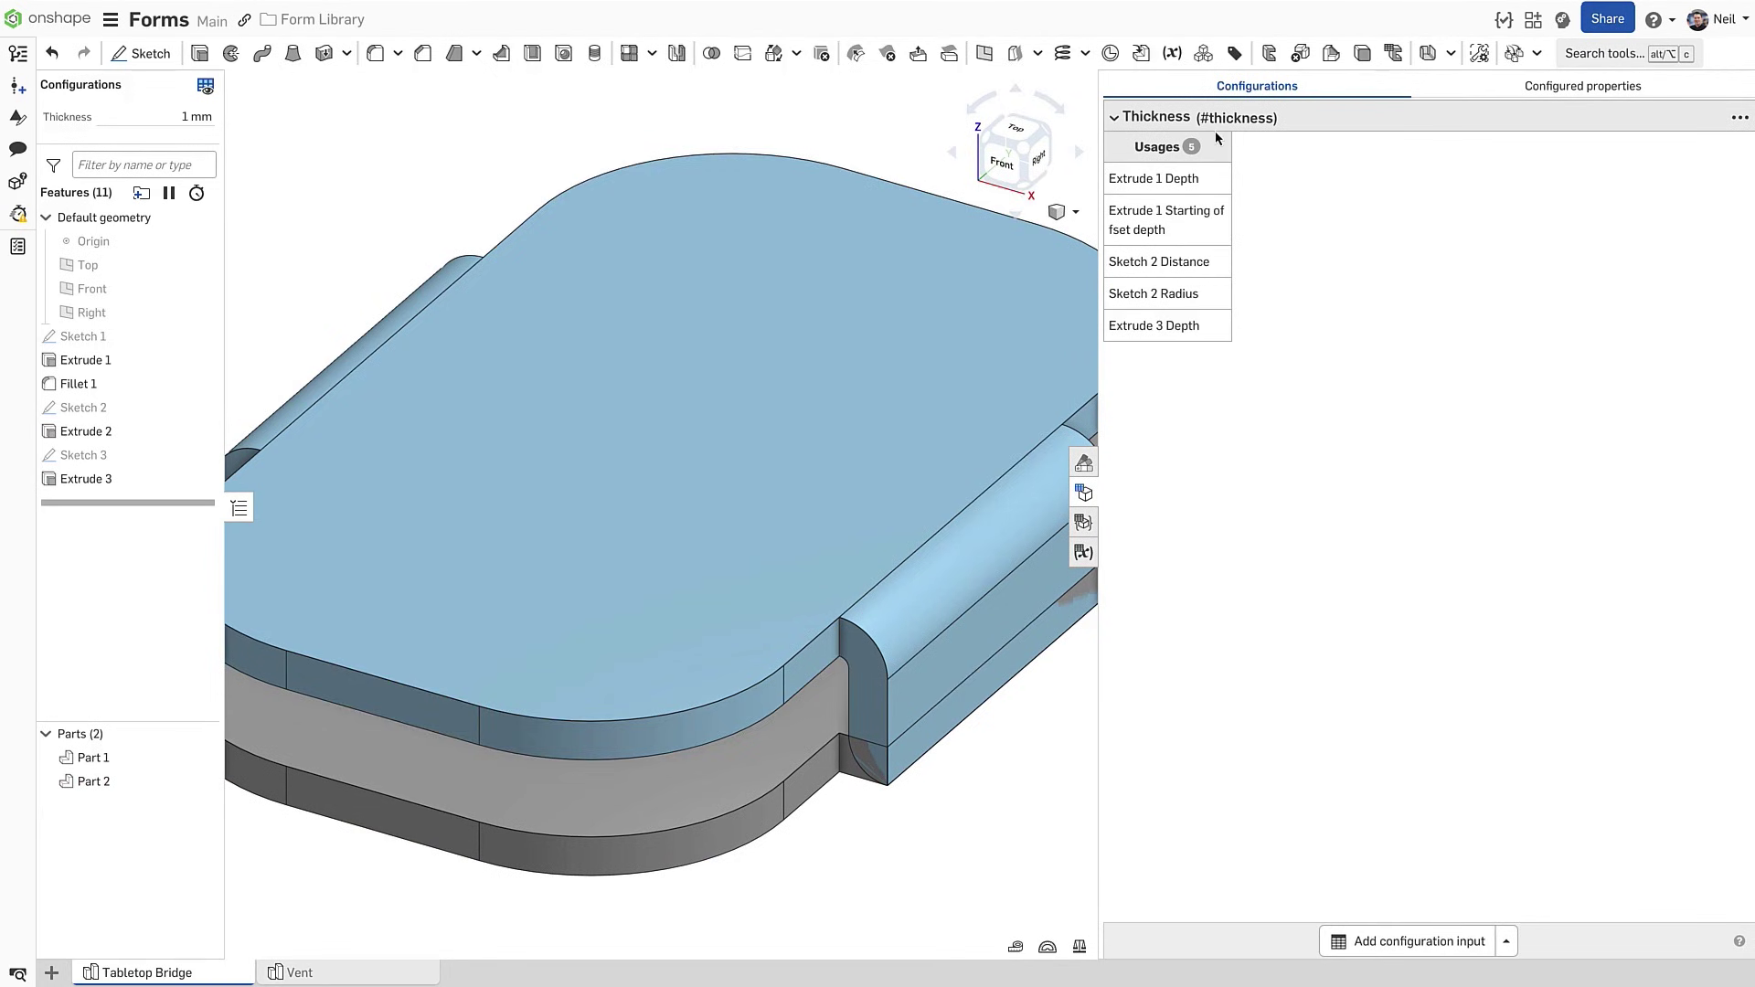
{"action": "left_click", "coordinate": [1084, 493]}
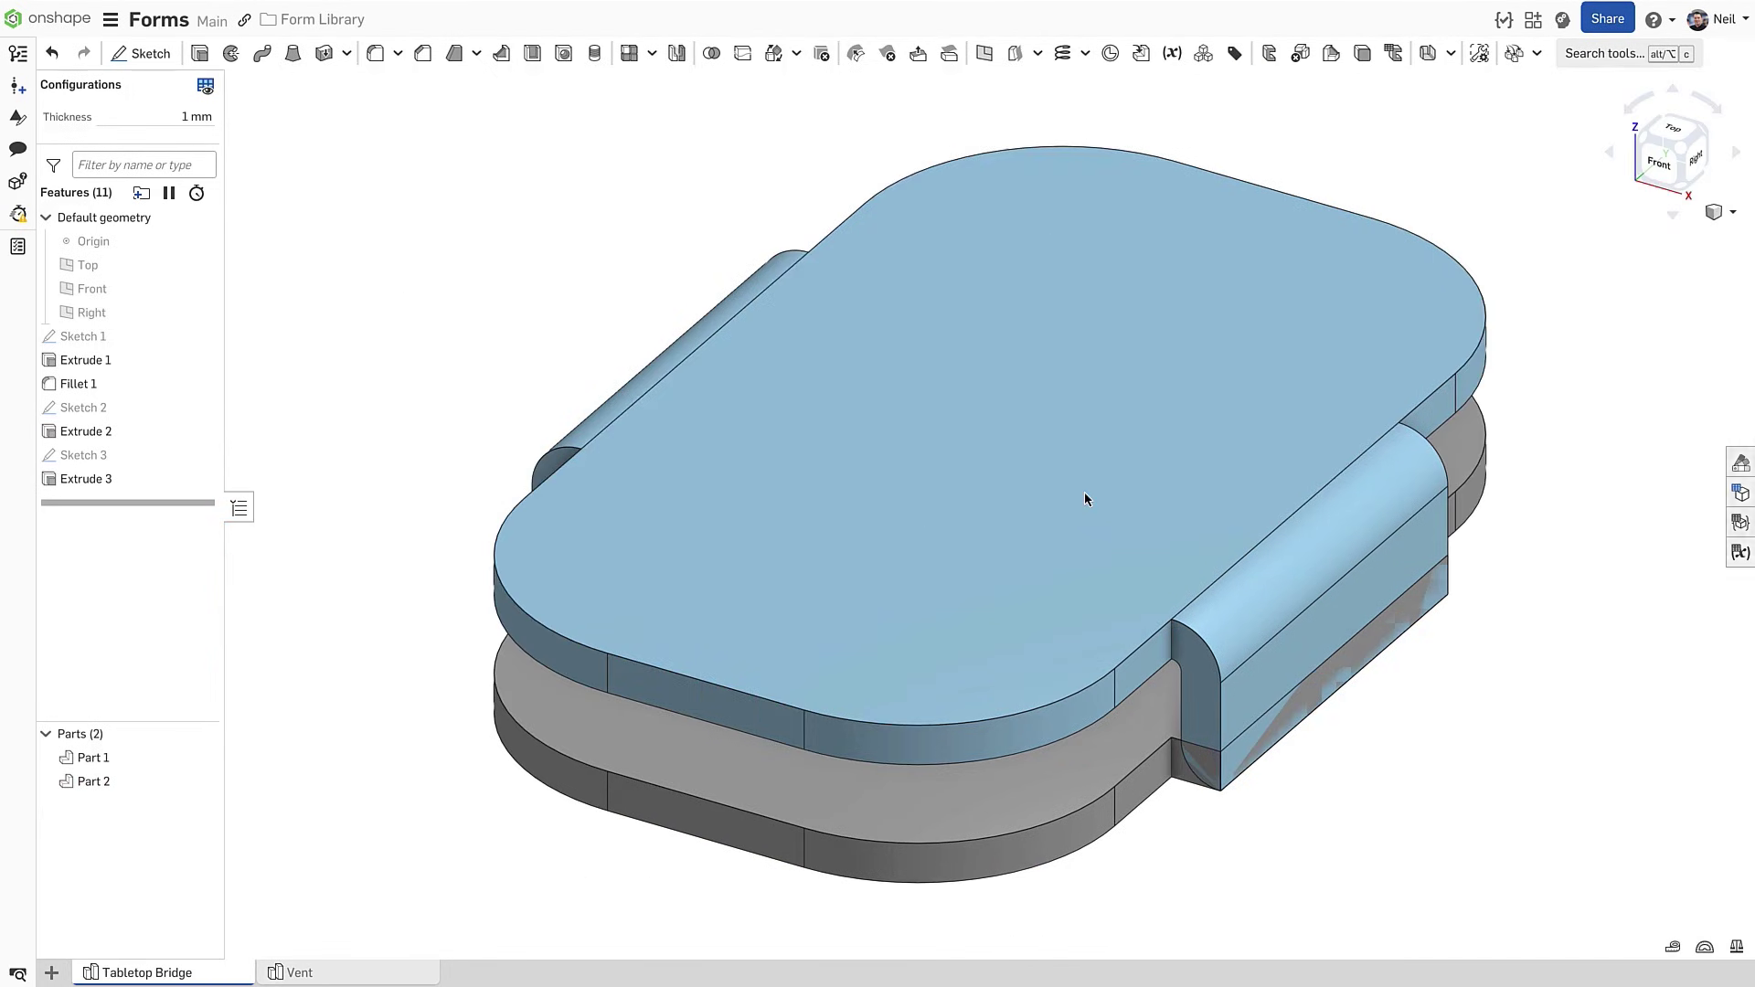
{"action": "double_click", "coordinate": [156, 361]}
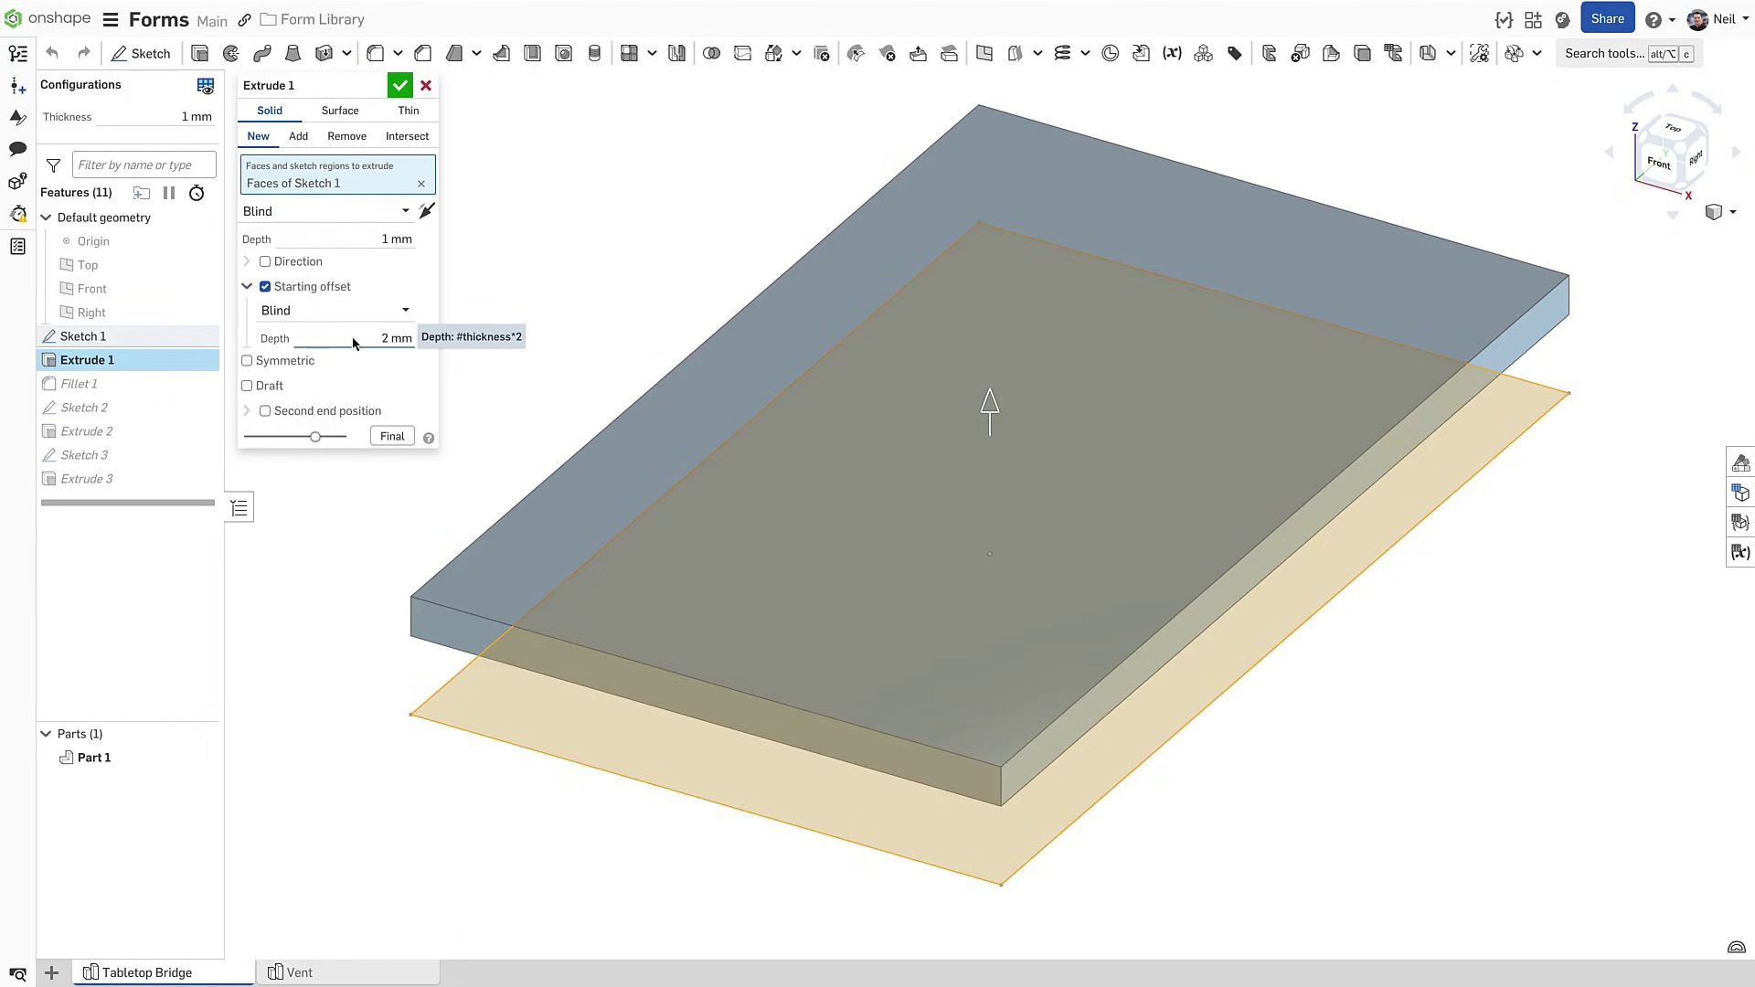
{"action": "key", "text": "Escape"}
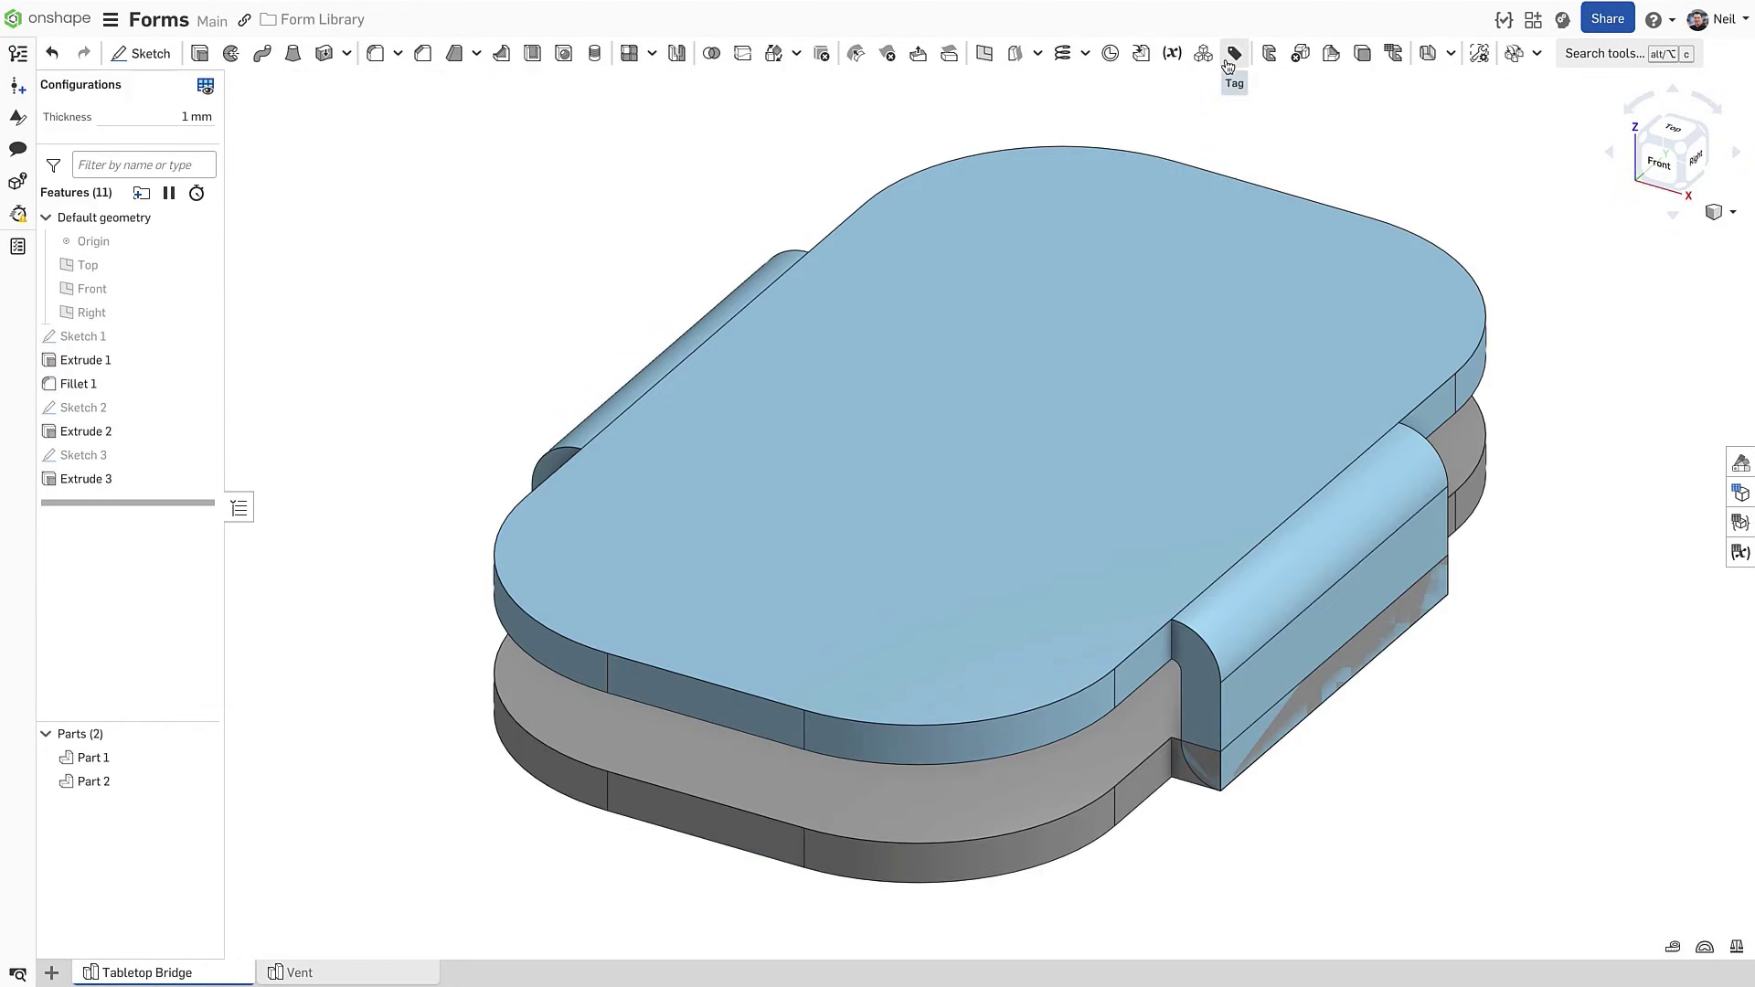
Create a Form tag with Part 1 to add, Part 2 to remove, Sketch 3 as flat view
{"action": "left_click", "coordinate": [1235, 53]}
{"action": "left_click", "coordinate": [405, 112]}
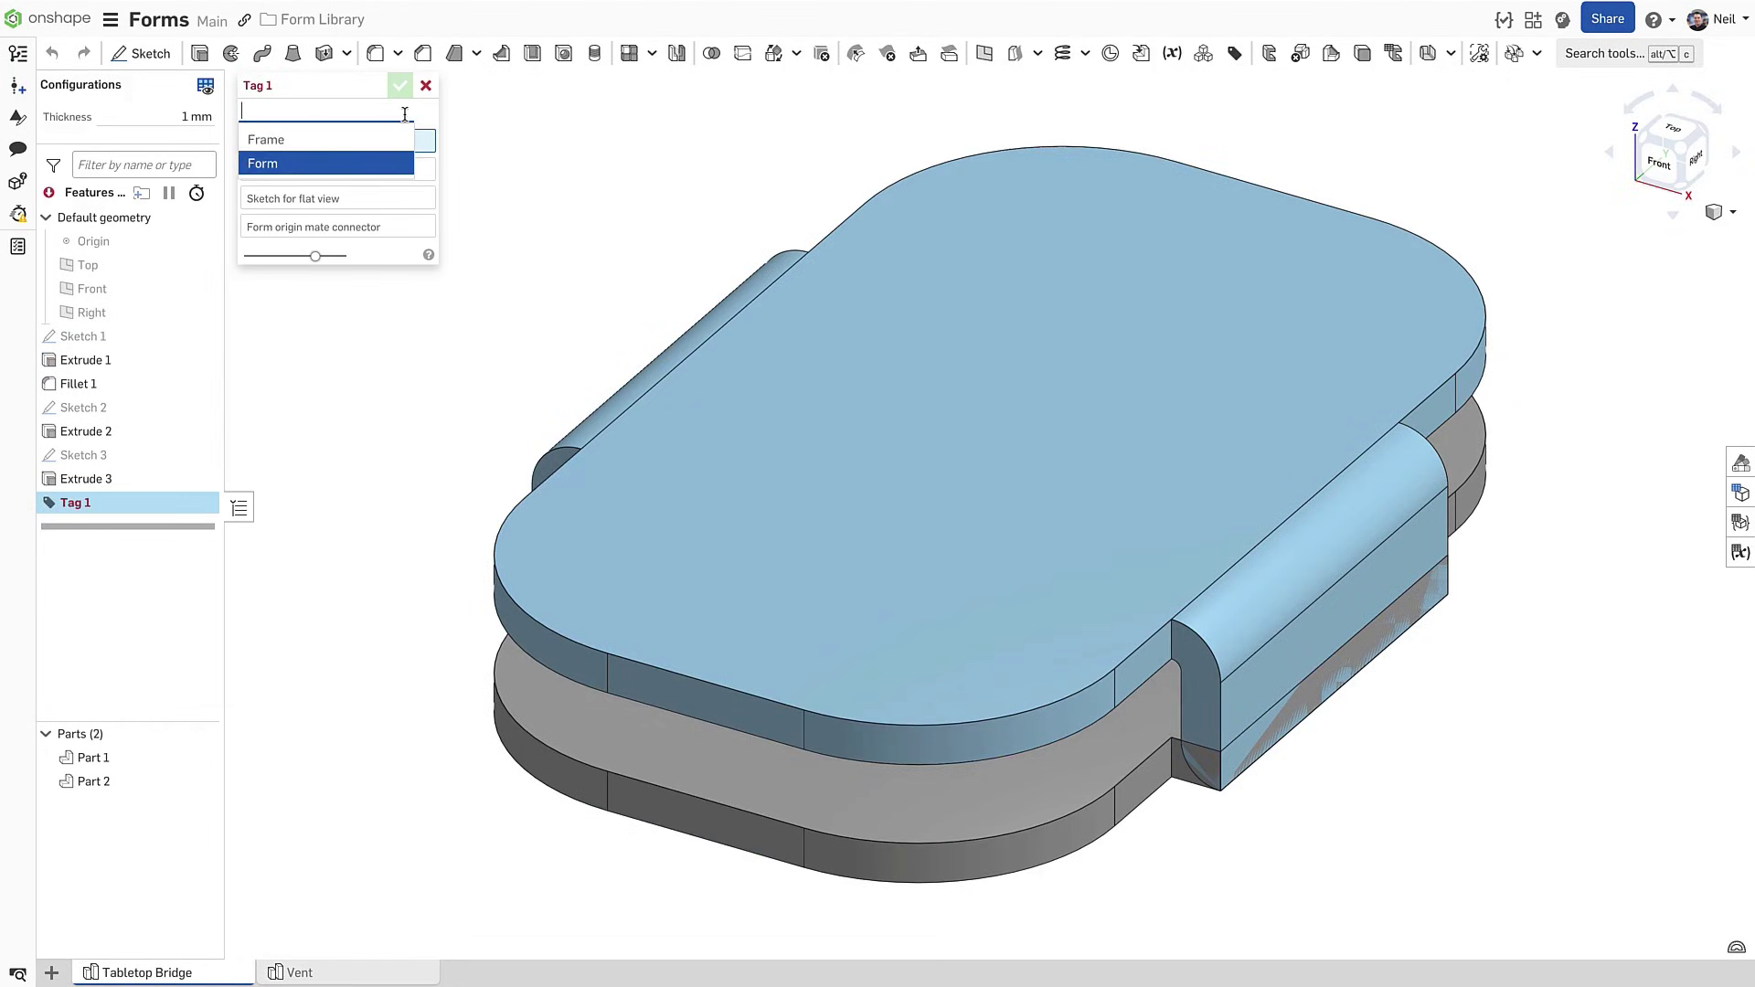
{"action": "key", "text": "Return"}
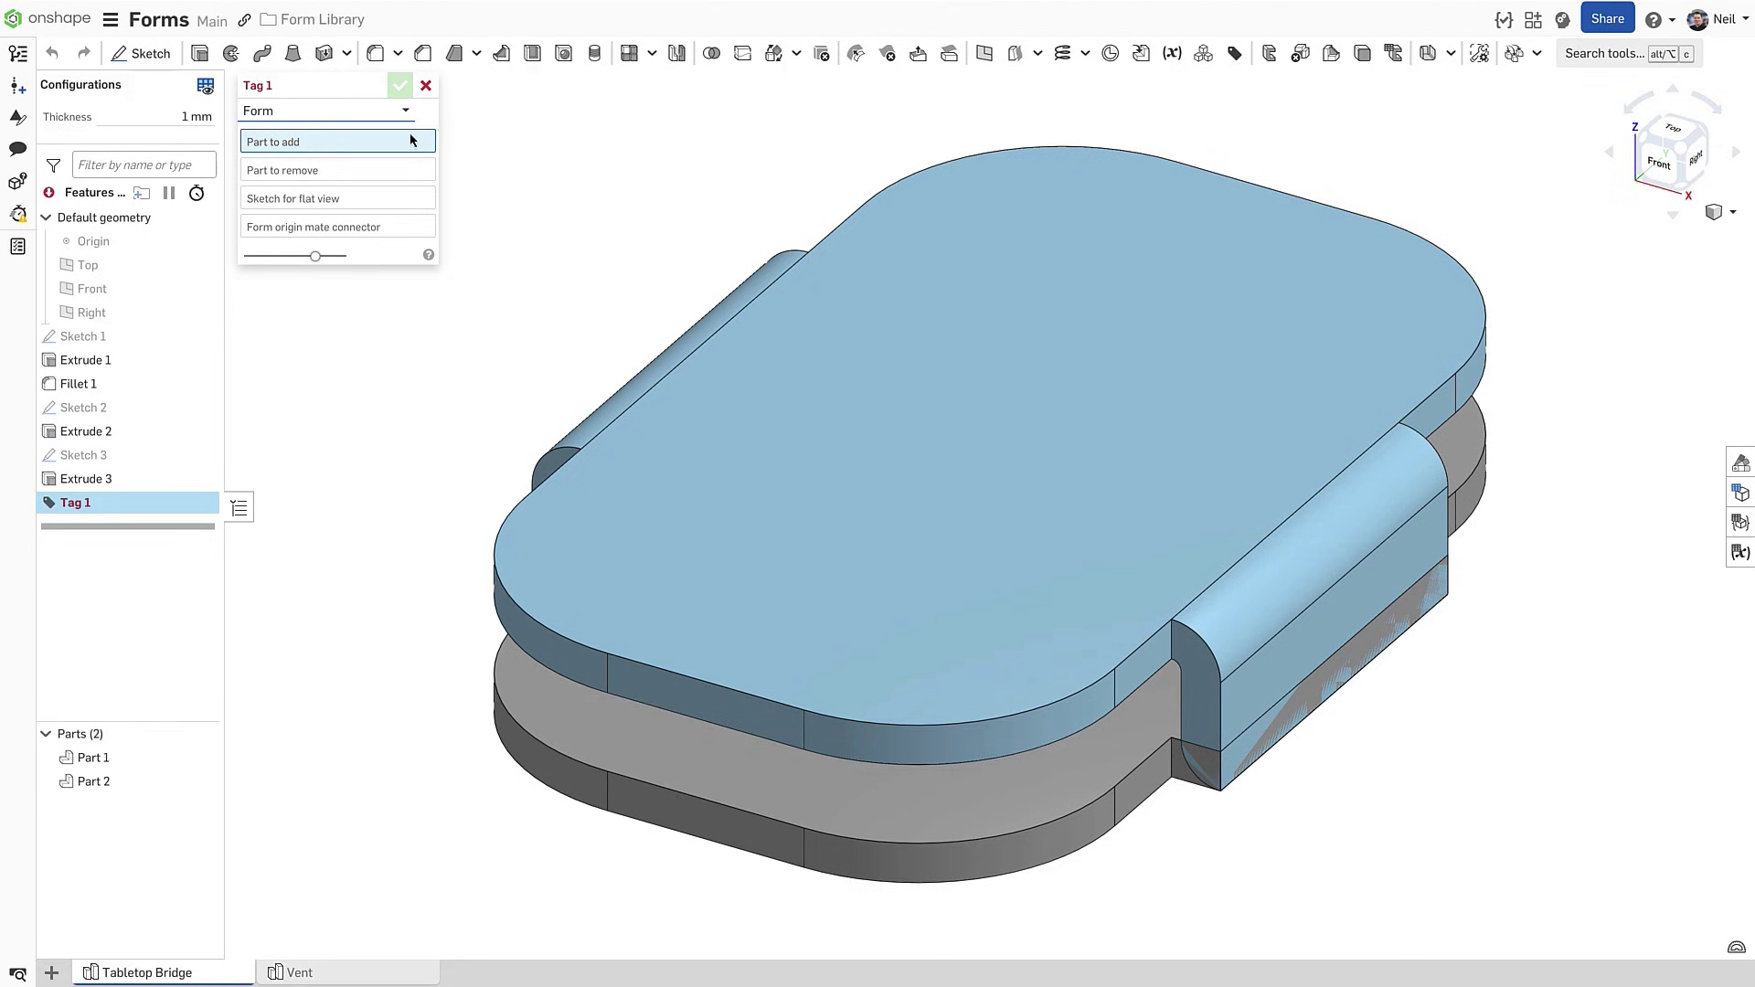
{"action": "left_click", "coordinate": [627, 469]}
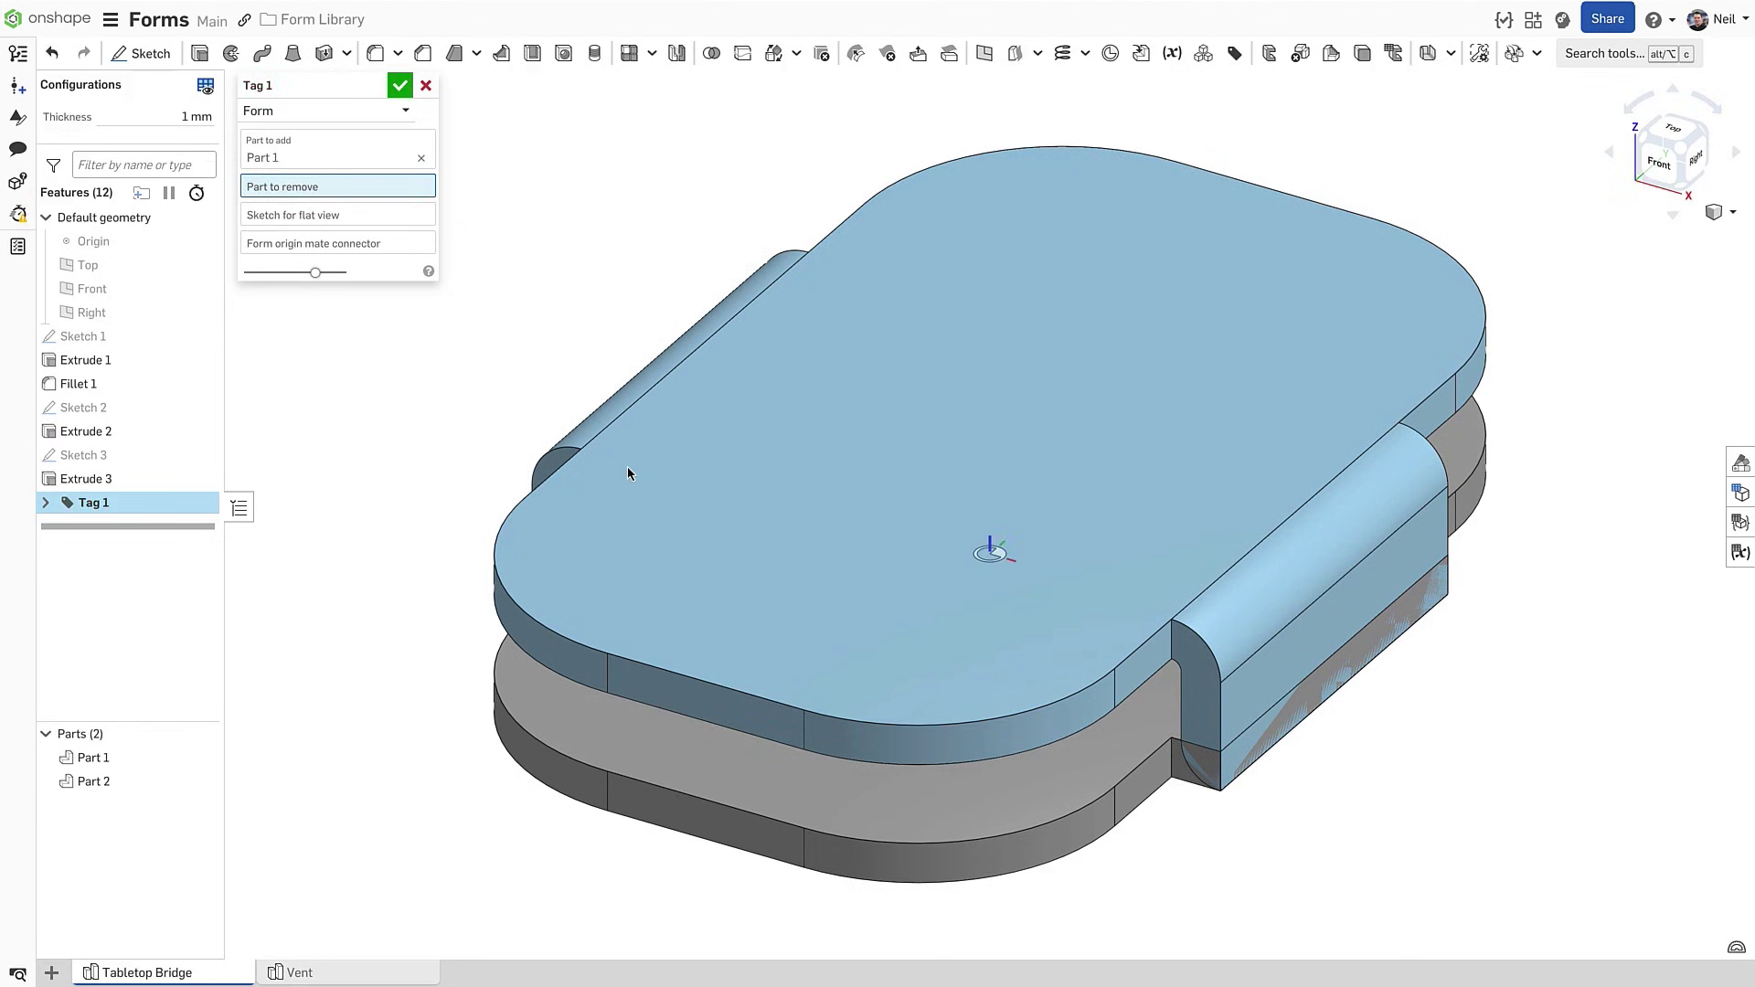
{"action": "left_click", "coordinate": [565, 720]}
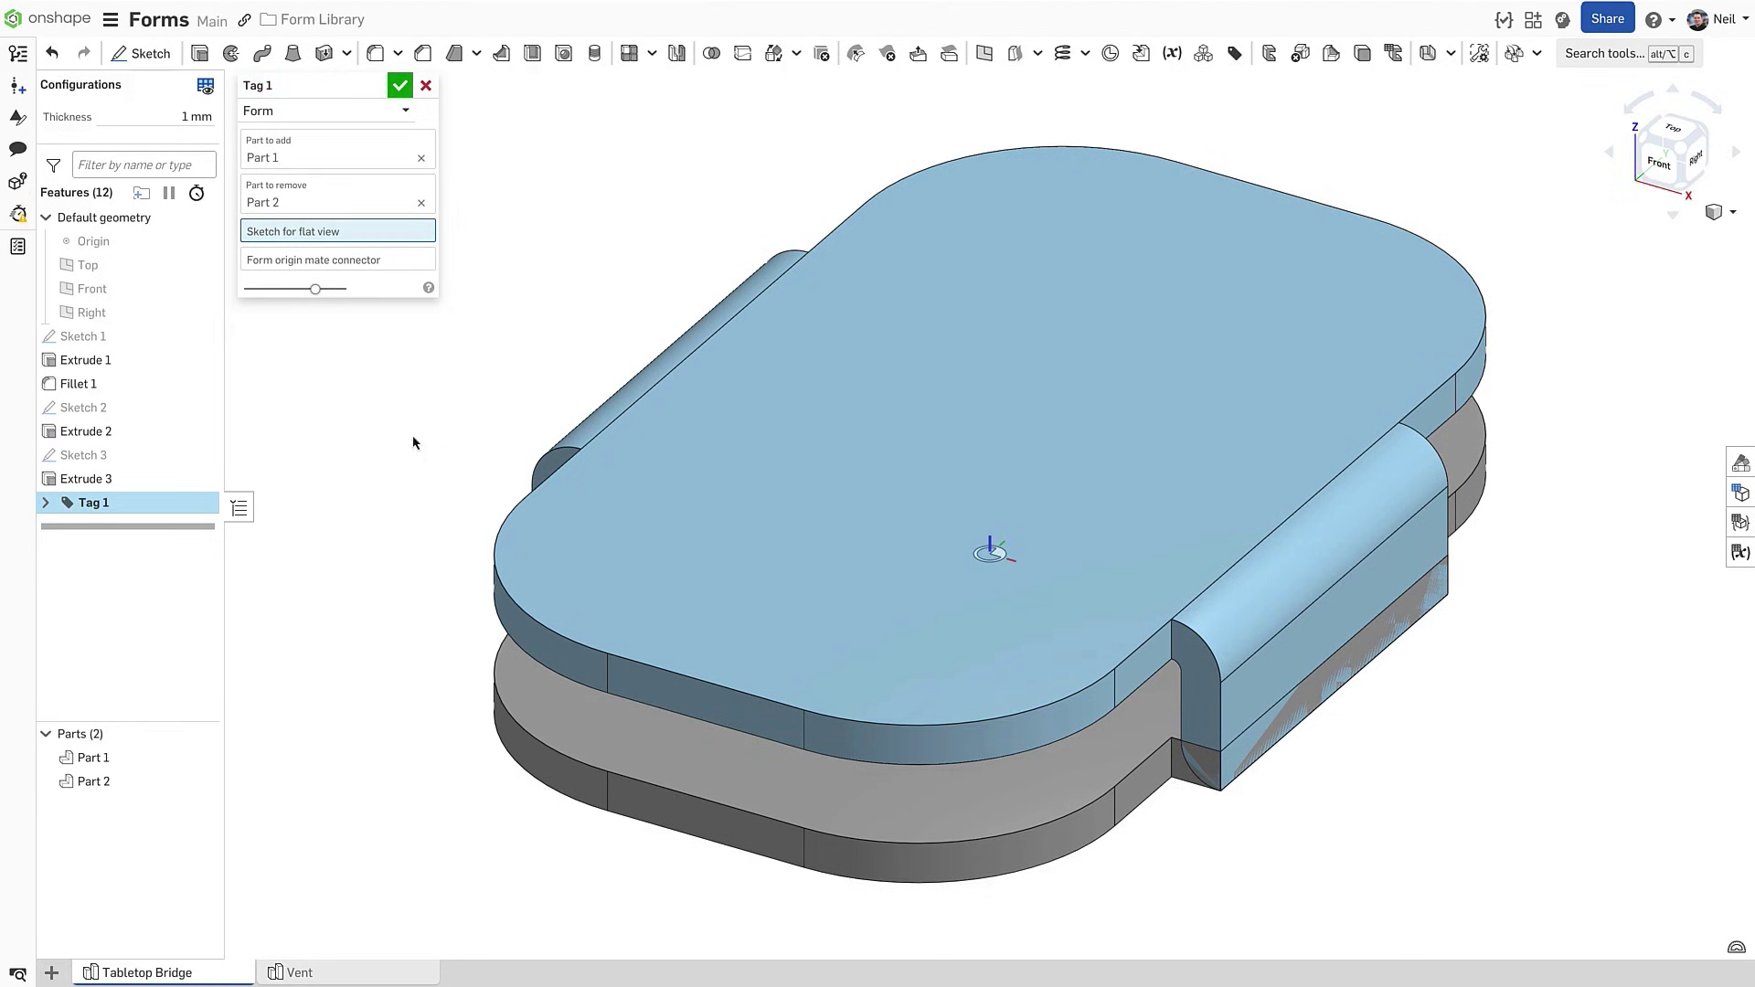
{"action": "left_click", "coordinate": [138, 455]}
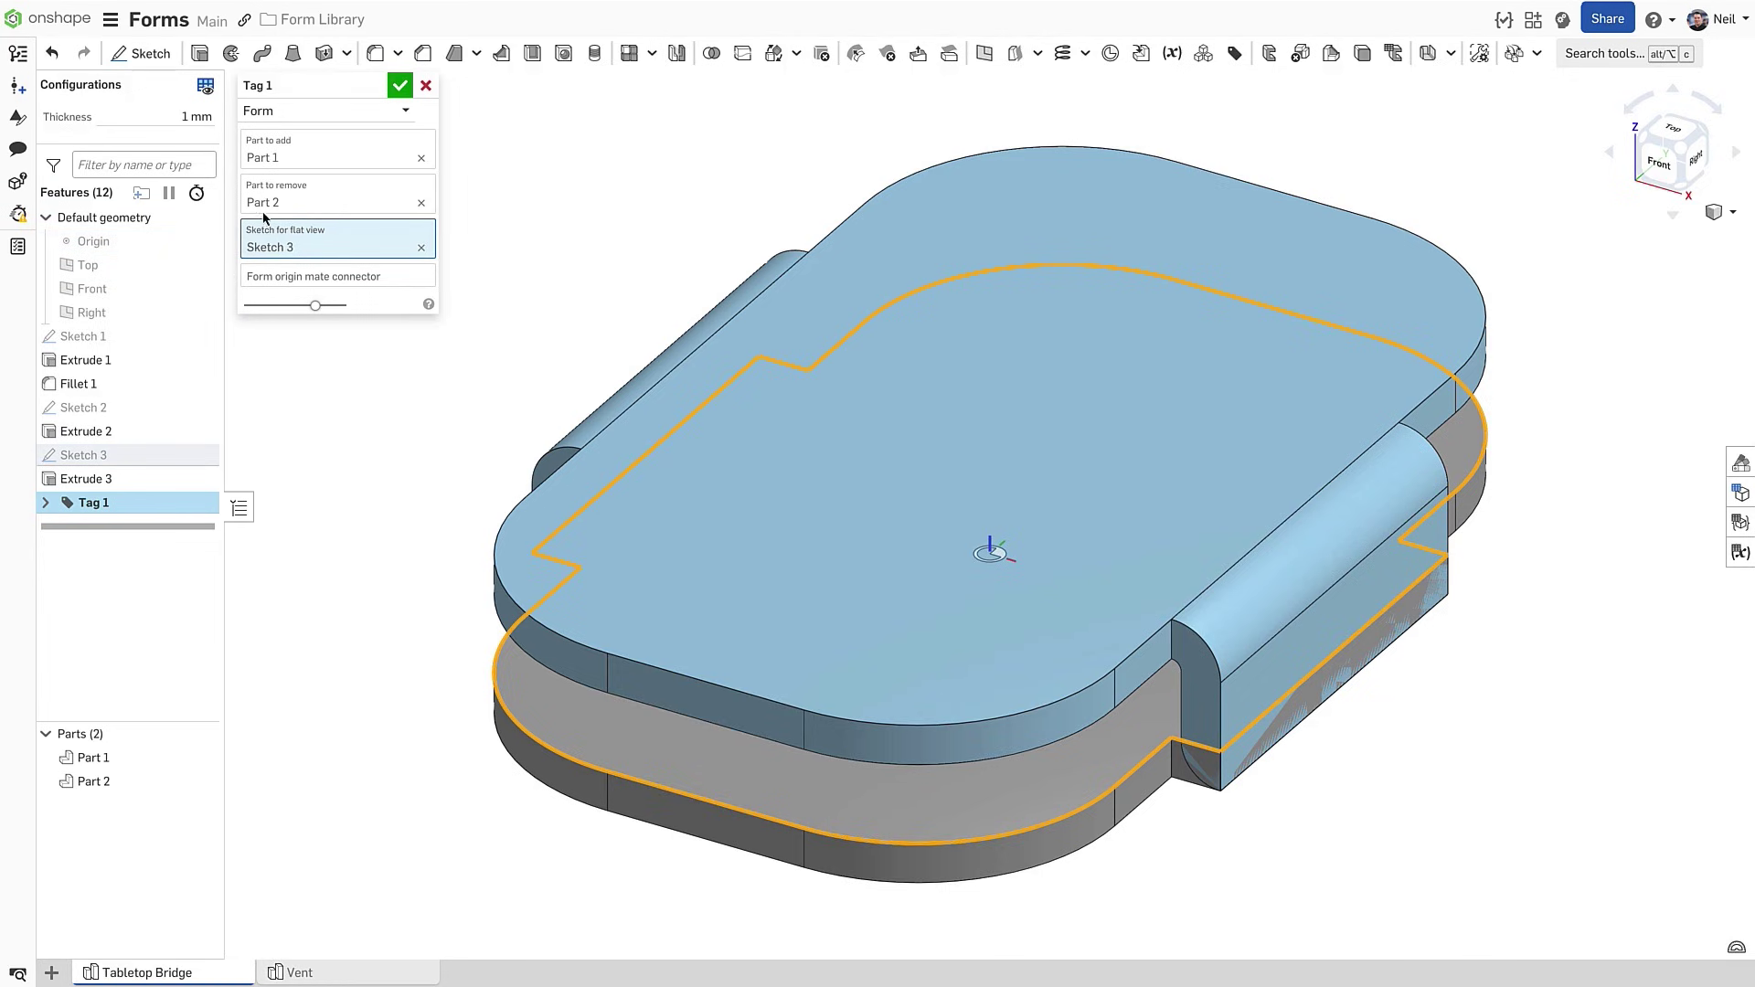
Accept the form tag and save version V3 of the Forms document
{"action": "left_click", "coordinate": [399, 85]}
{"action": "scroll", "coordinate": [457, 259], "scroll_direction": "down", "scroll_amount": 1}
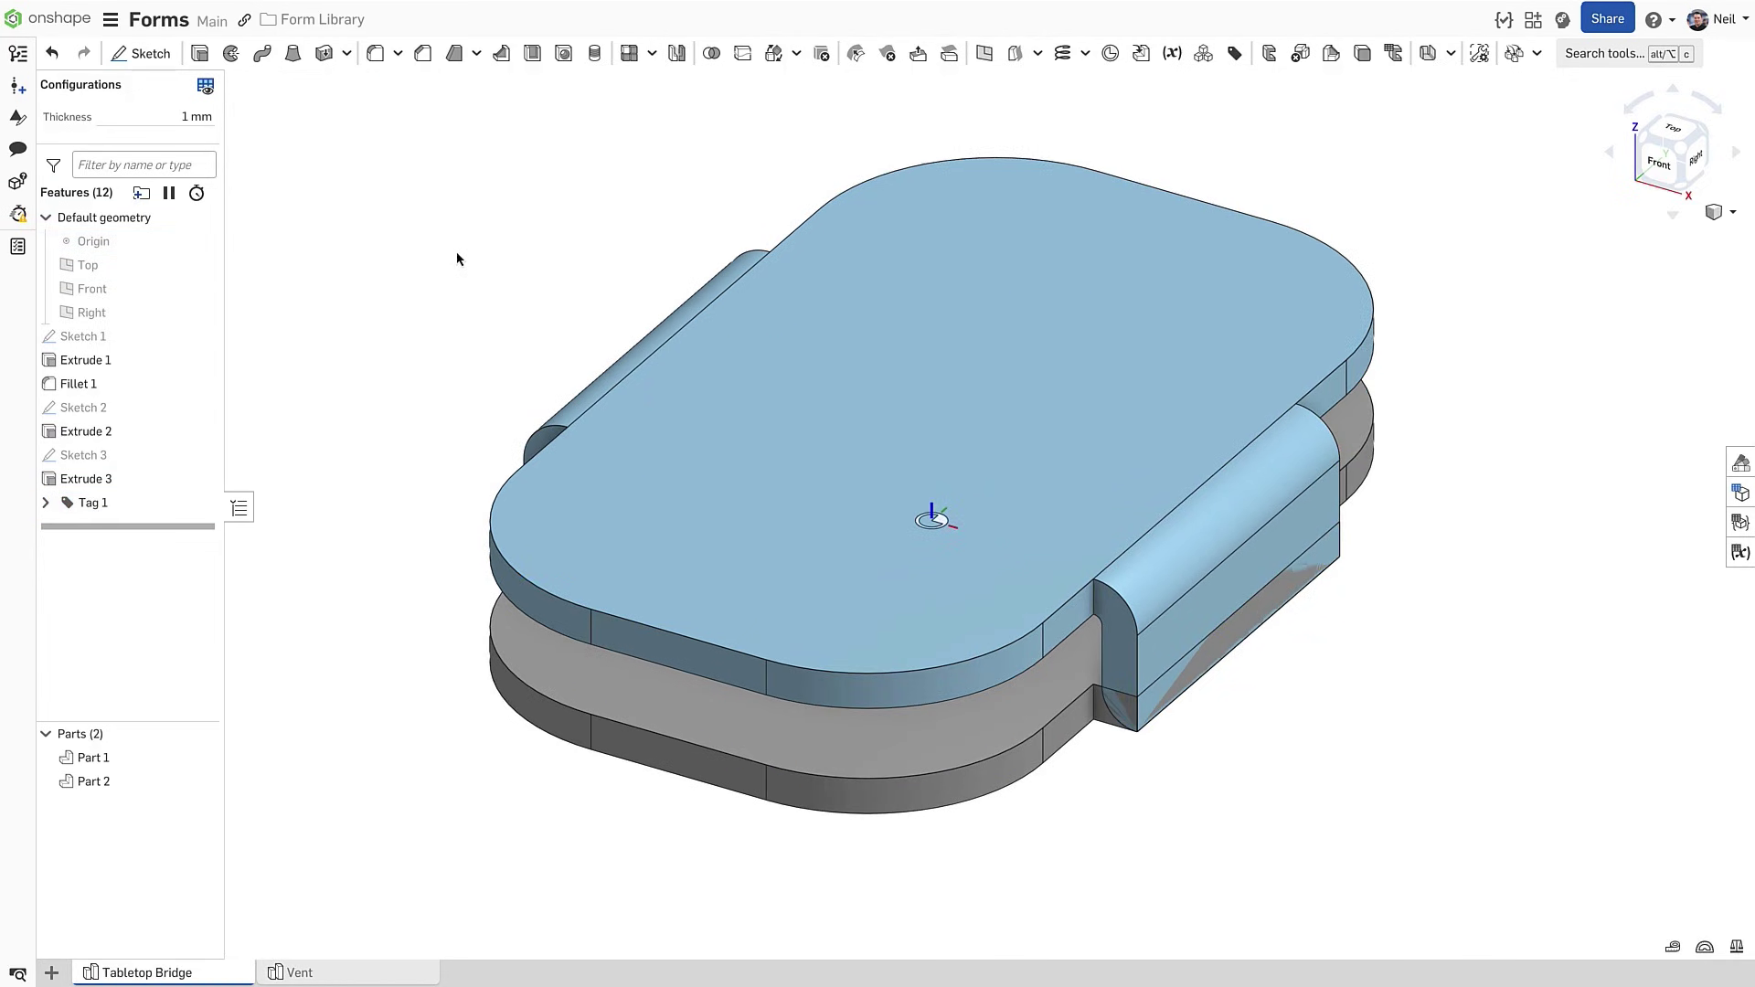
{"action": "left_click", "coordinate": [21, 95]}
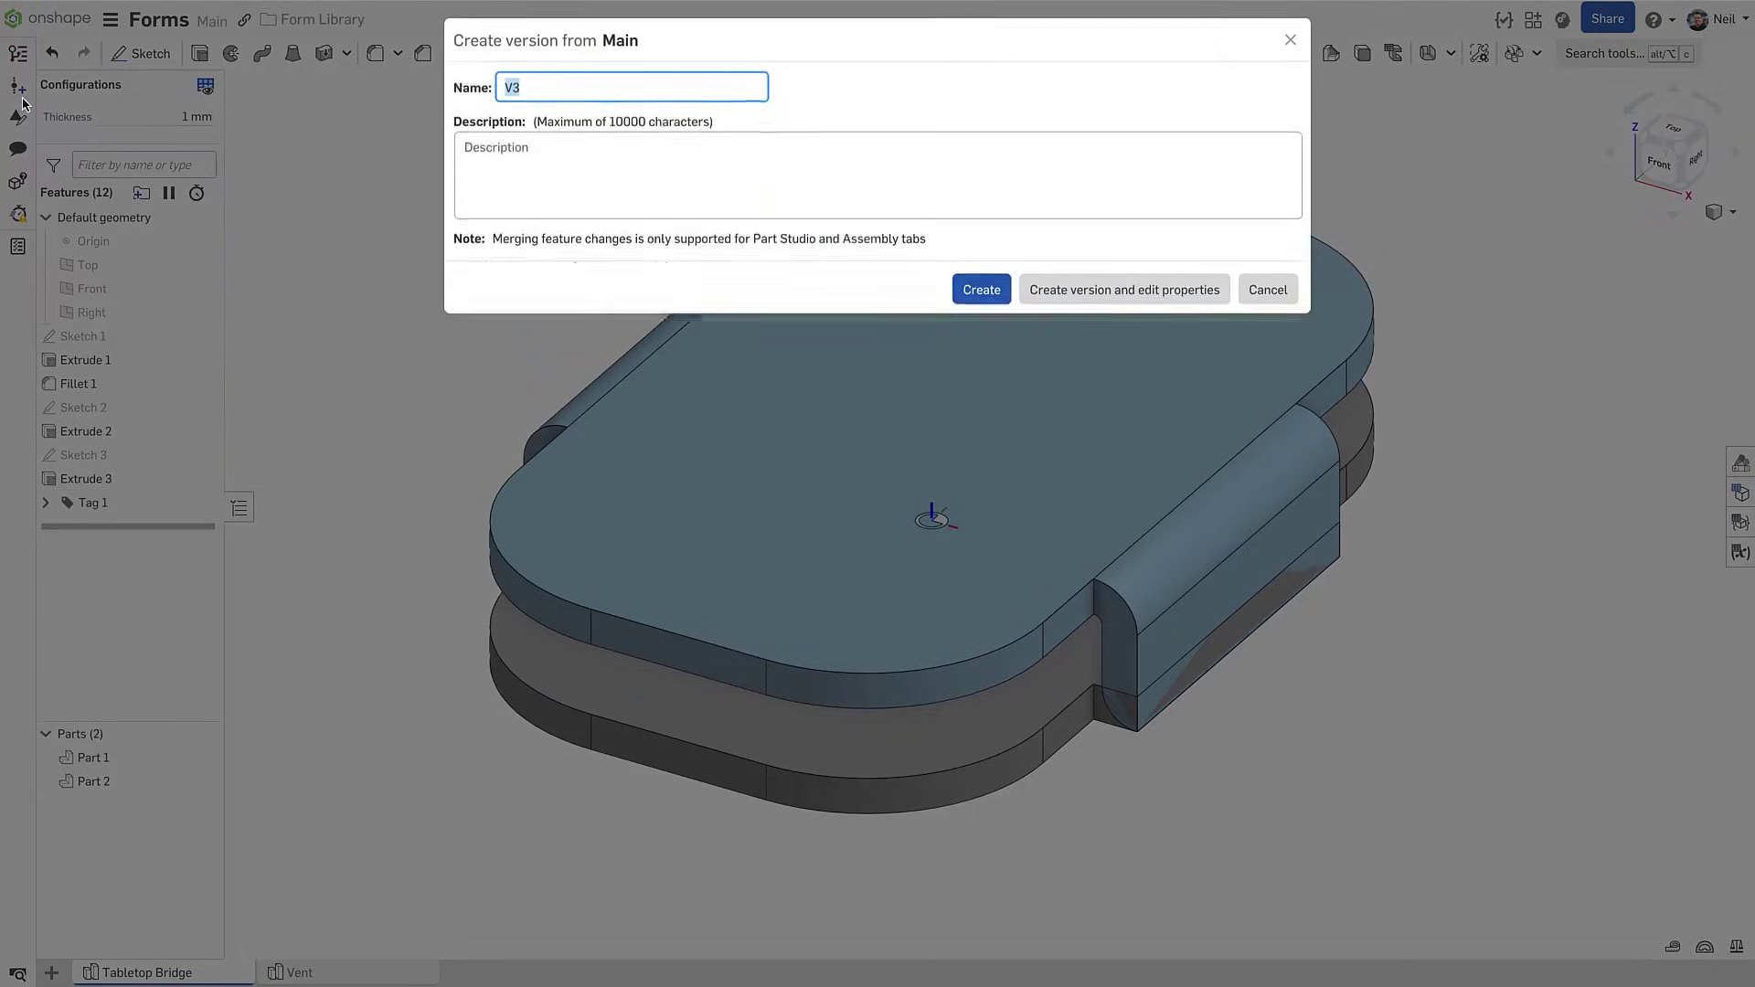
{"action": "left_click", "coordinate": [981, 295]}
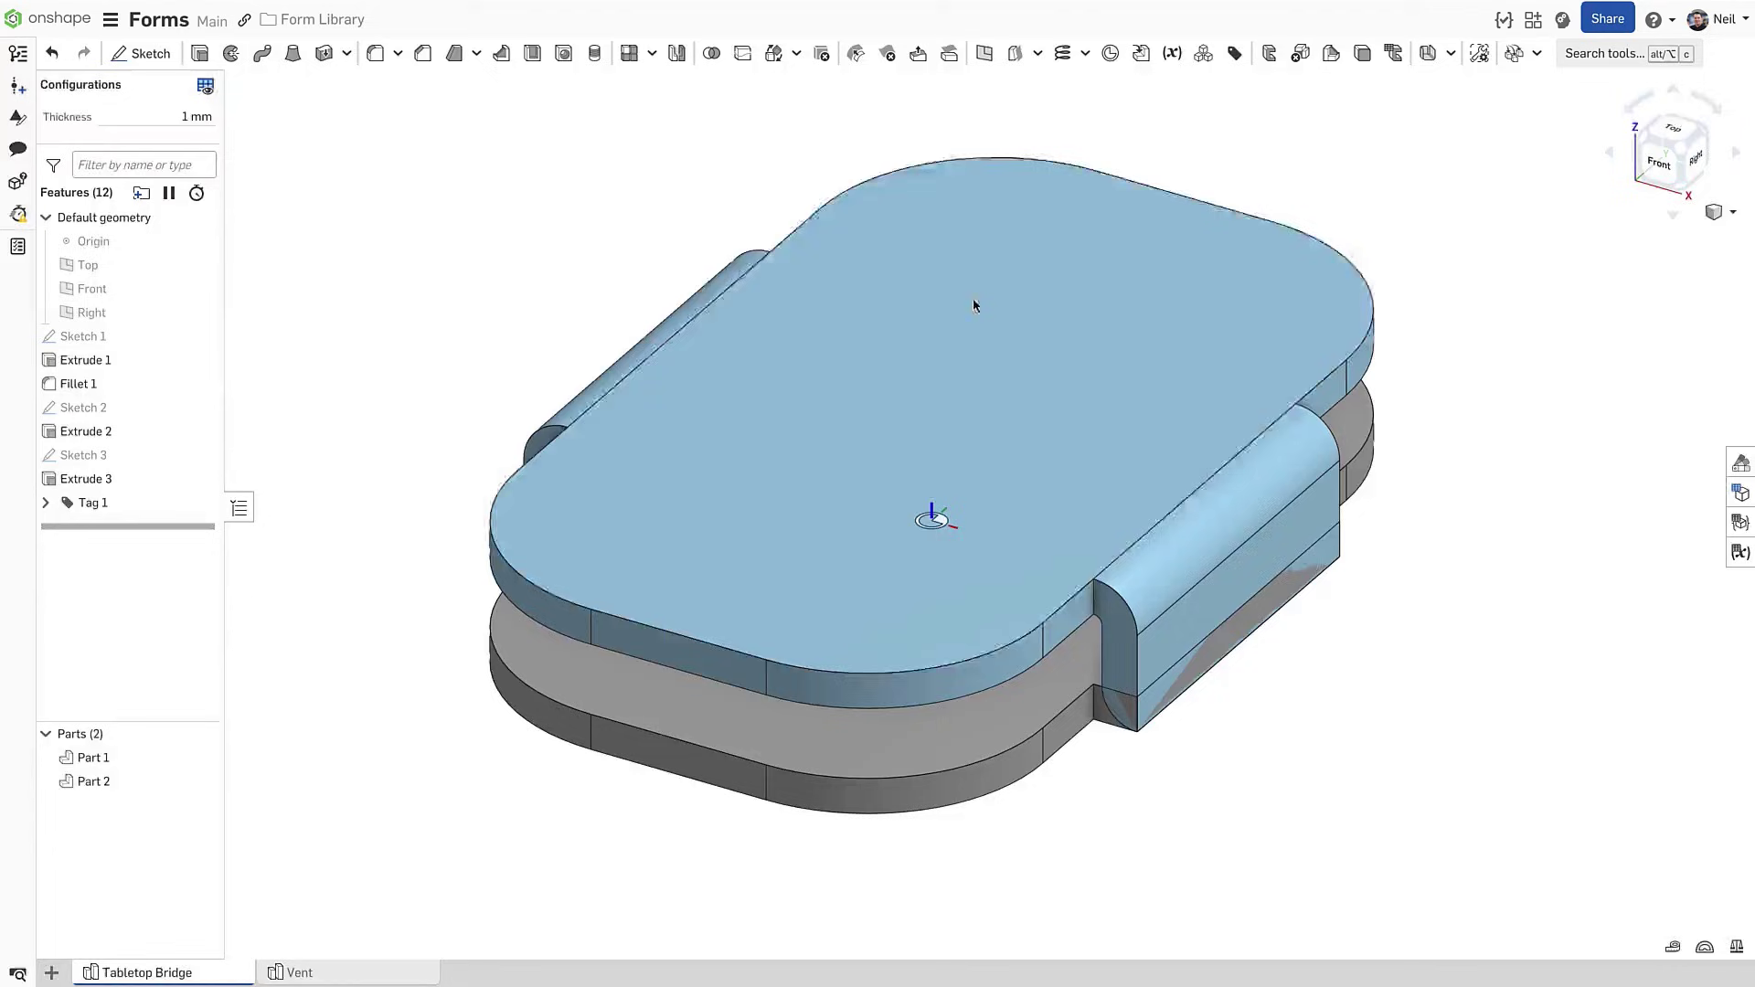
Set the Form Library folder as Midwest Machine Tech's sheet metal forms library
{"action": "left_click", "coordinate": [51, 19]}
{"action": "left_click", "coordinate": [282, 64]}
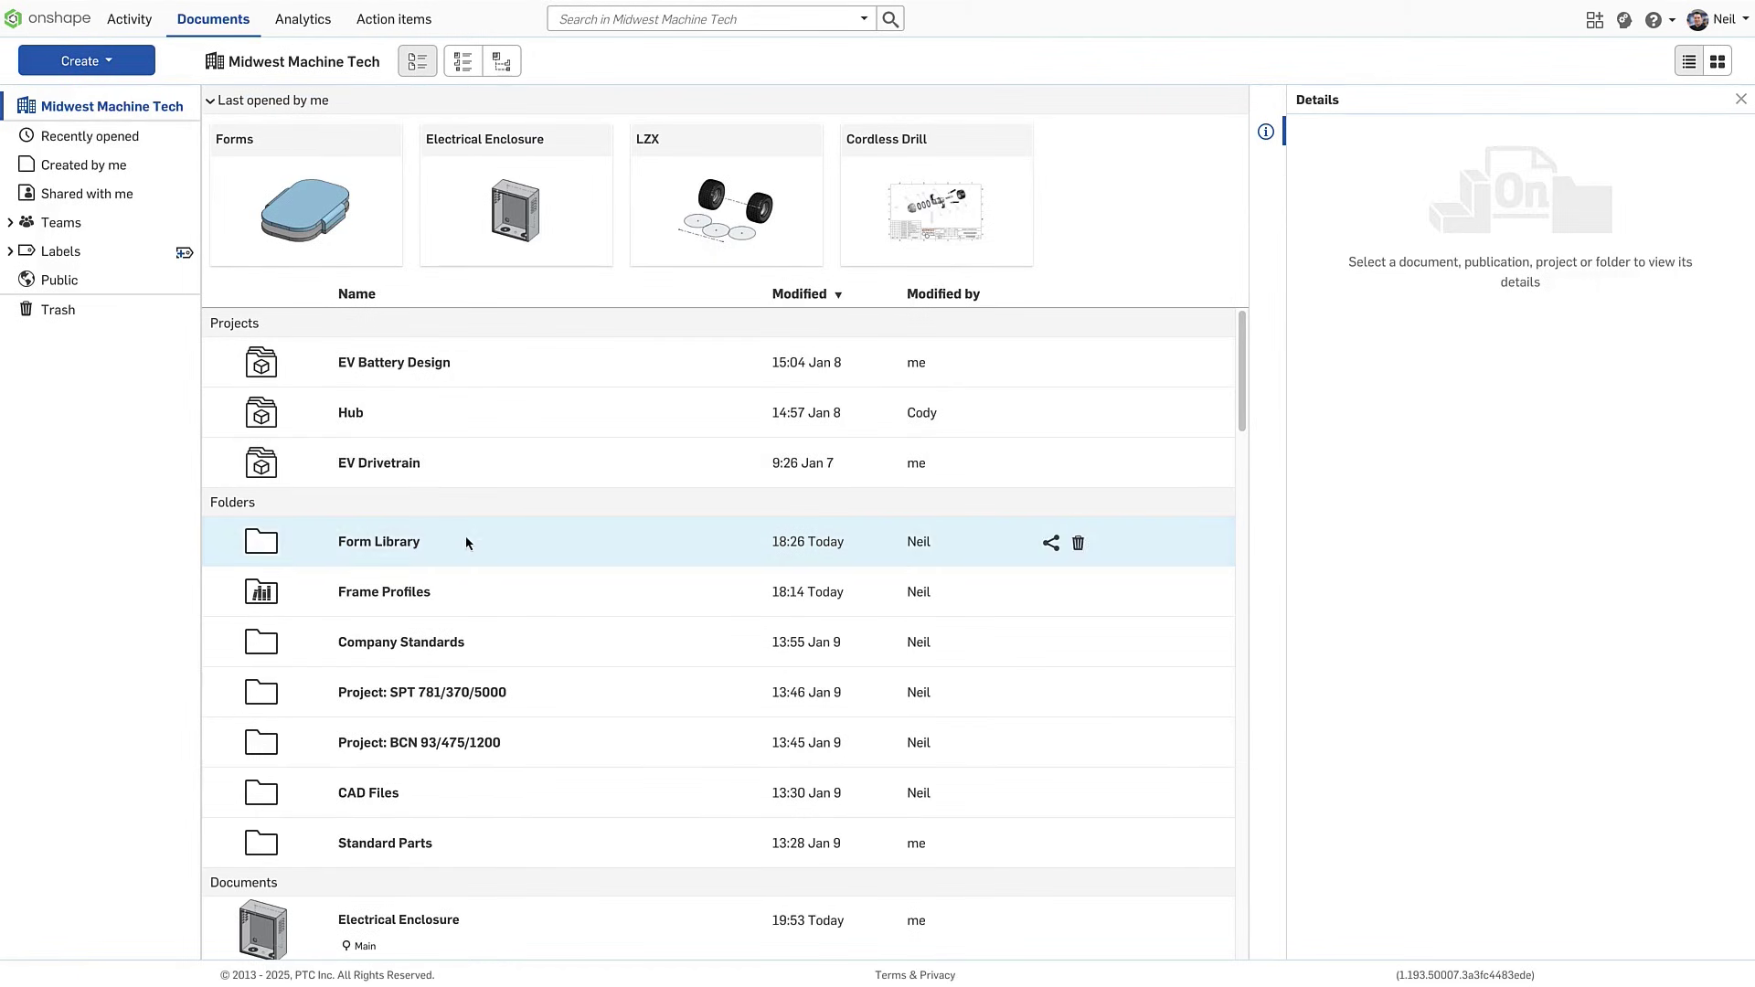
{"action": "right_click", "coordinate": [467, 538]}
{"action": "mouse_move", "coordinate": [571, 725]}
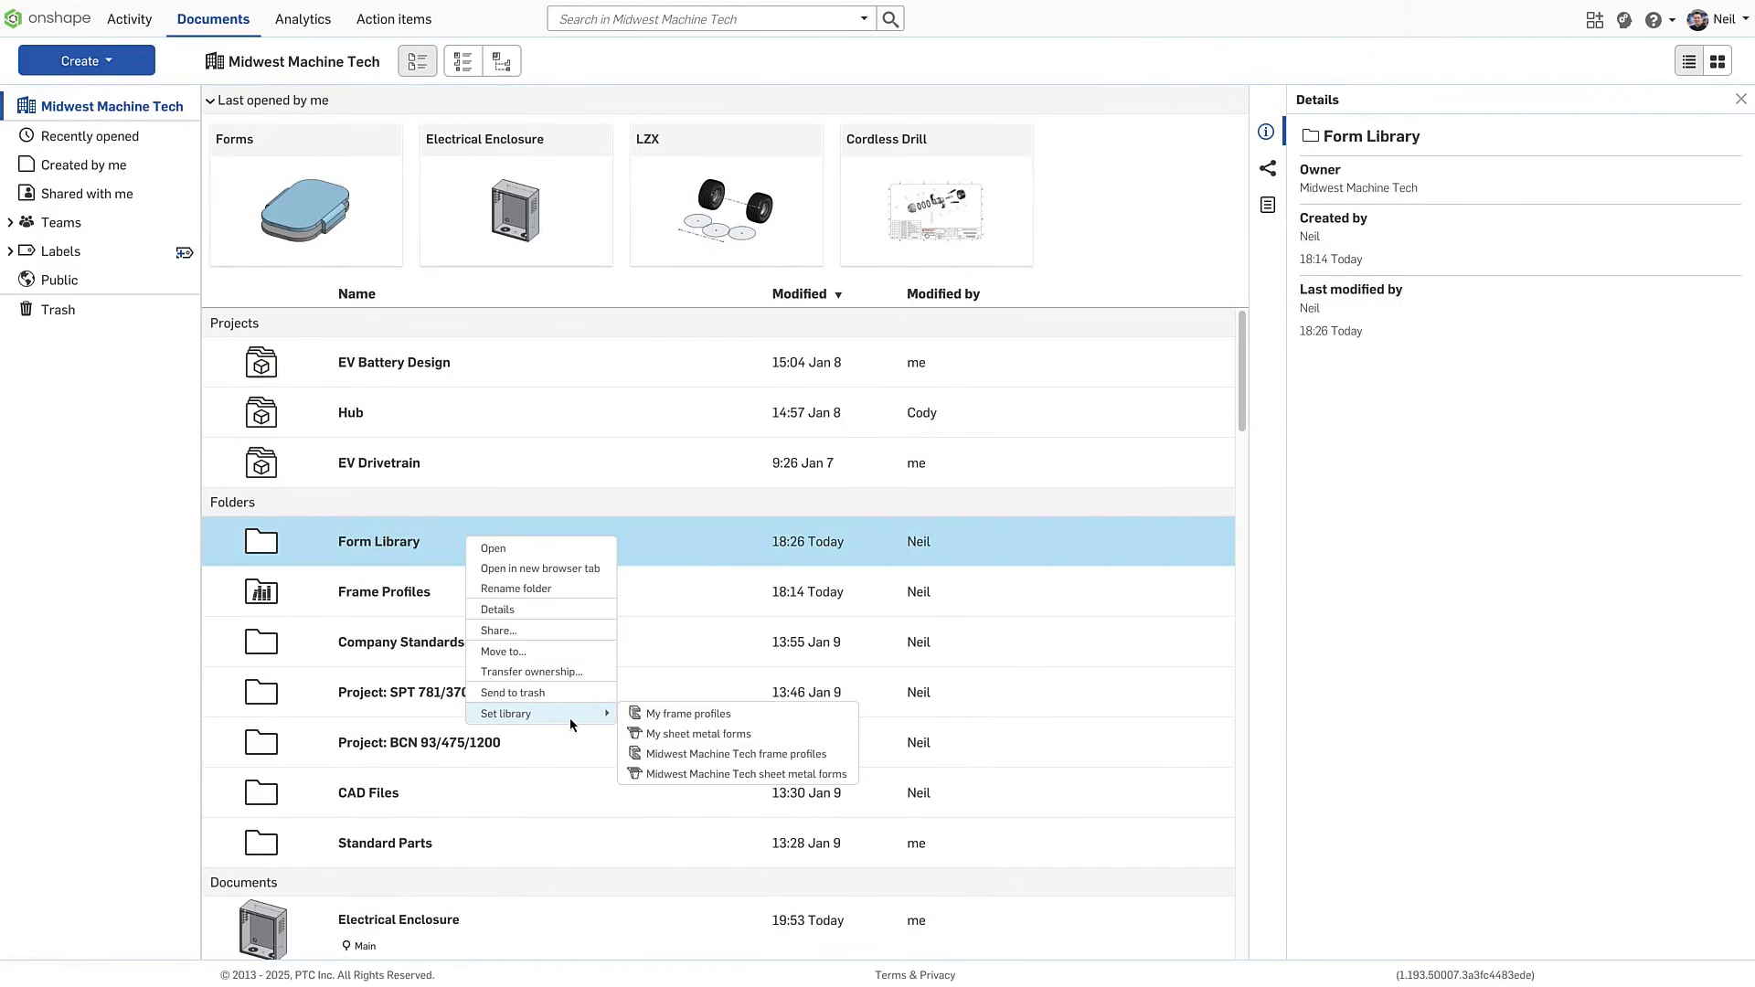
{"action": "left_click", "coordinate": [676, 774]}
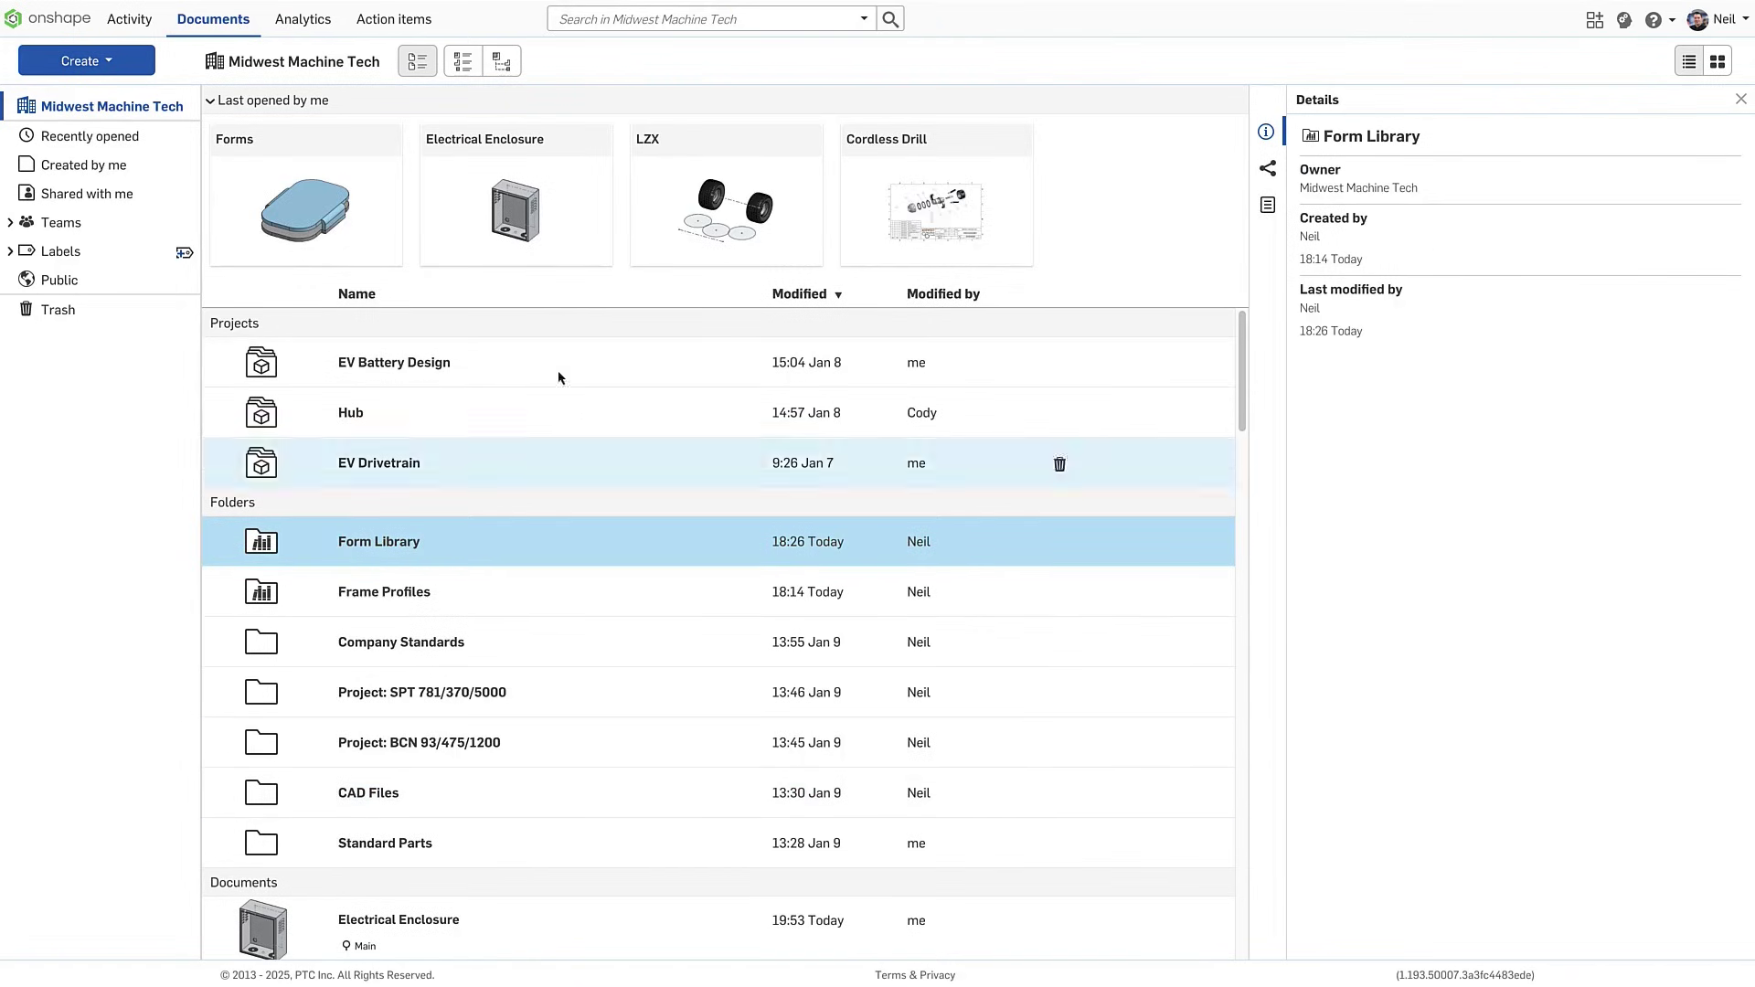
Reopen Electrical Enclosure, export its flat pattern as DXF/DWG, and view the Flat pattern tab
{"action": "left_click", "coordinate": [428, 239]}
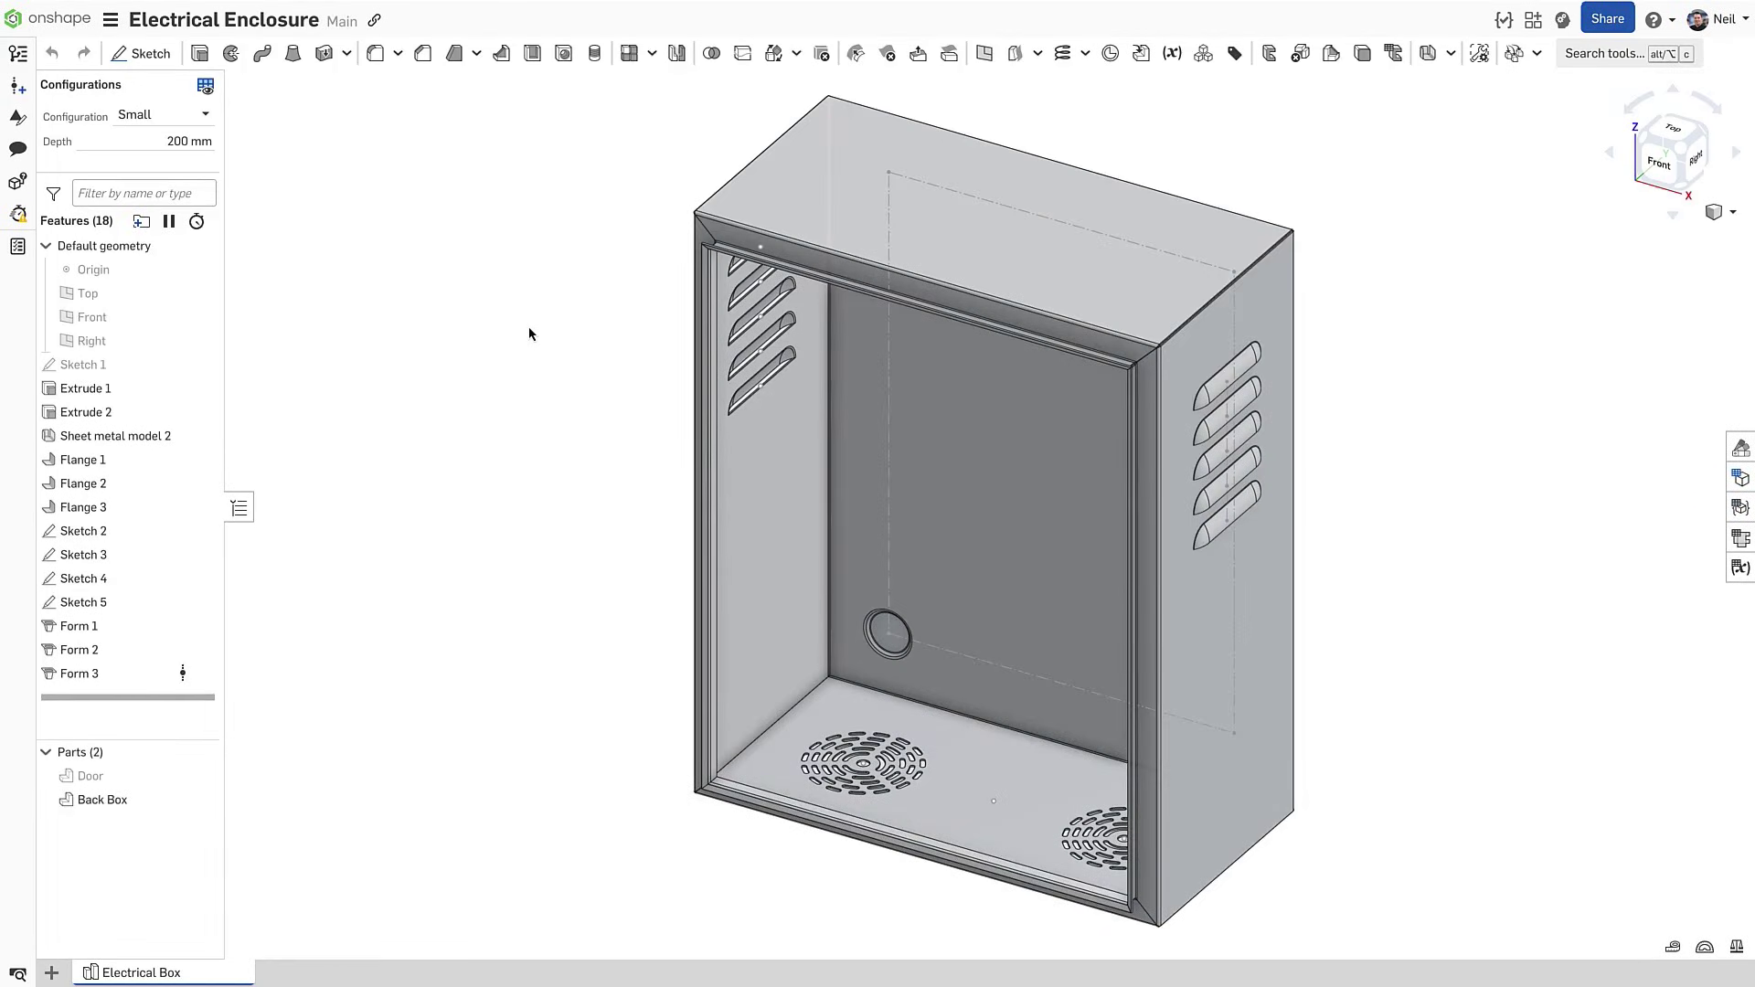
{"action": "left_click", "coordinate": [1739, 539]}
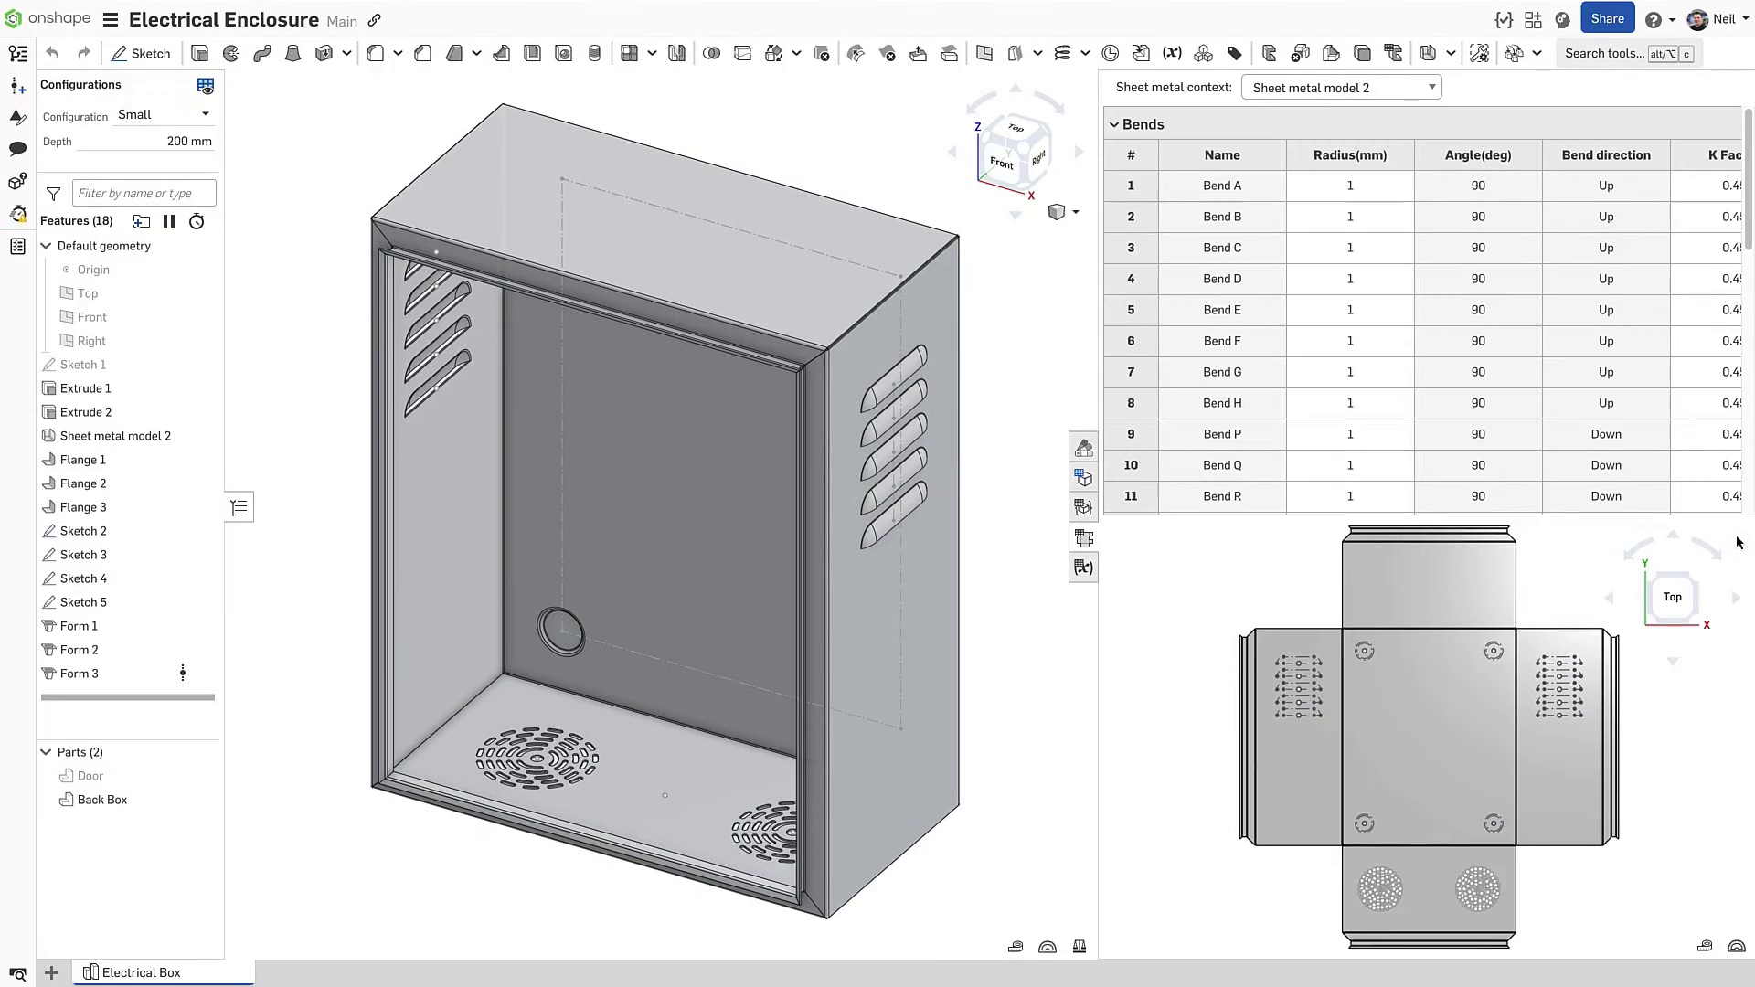
{"action": "right_click", "coordinate": [1403, 670]}
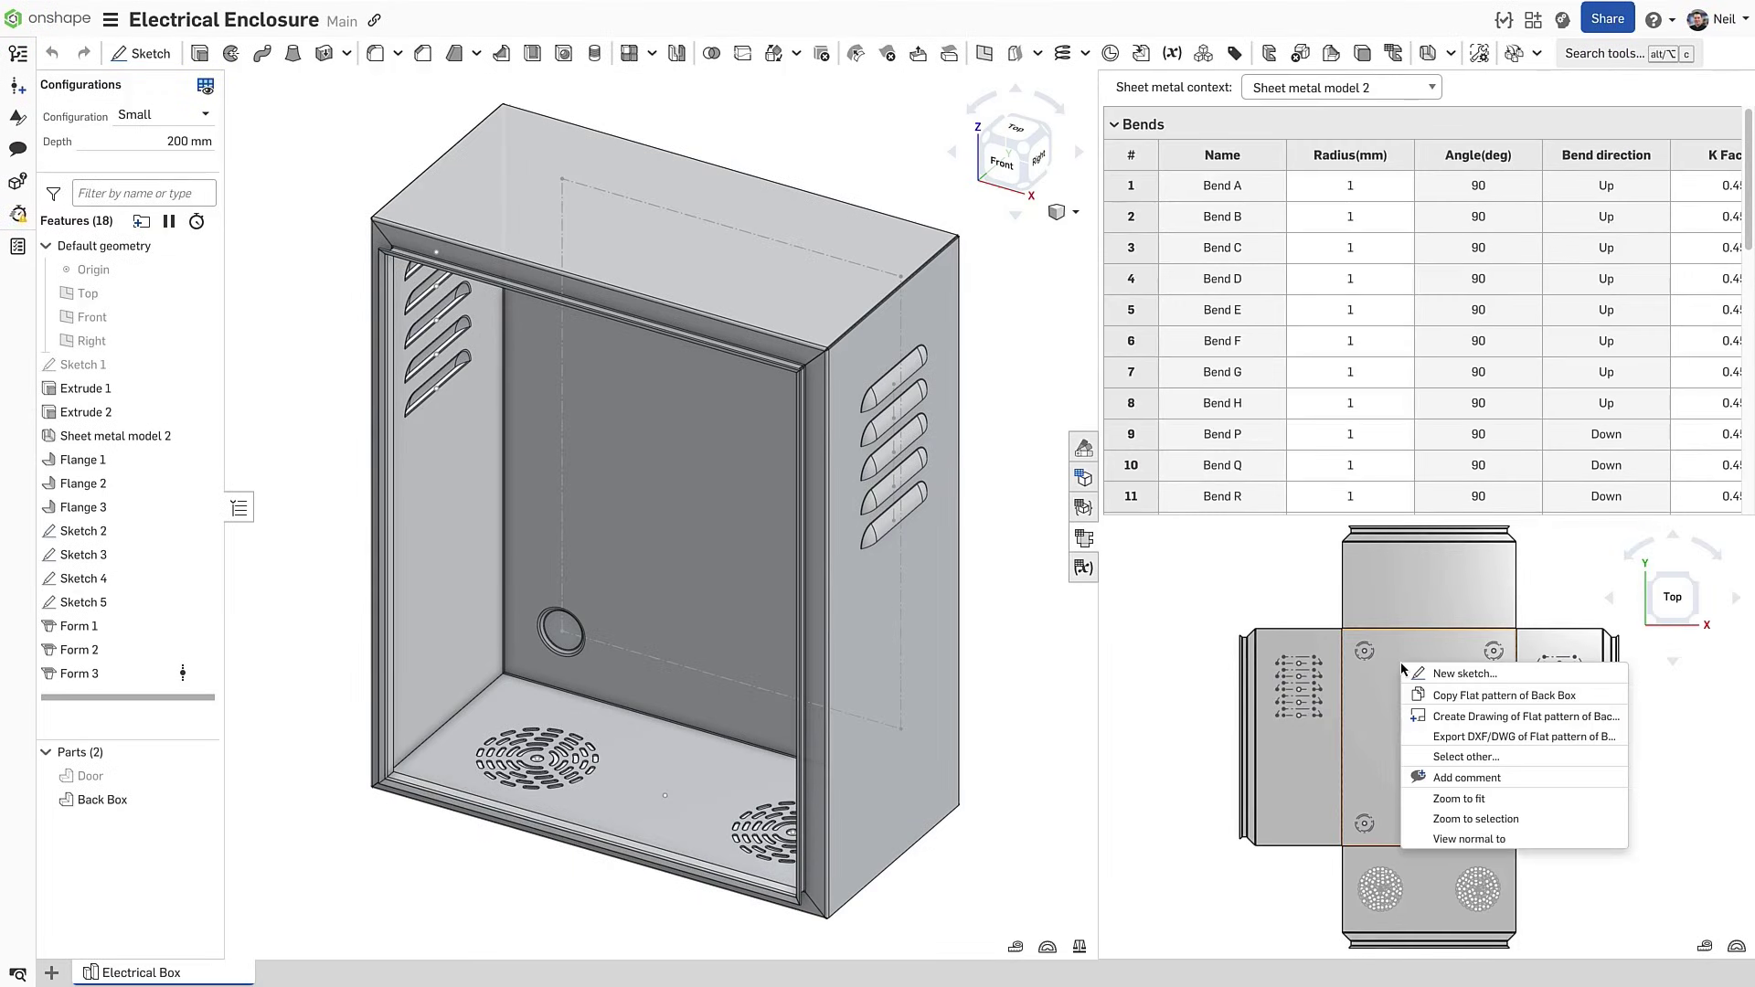
{"action": "left_click", "coordinate": [1429, 737]}
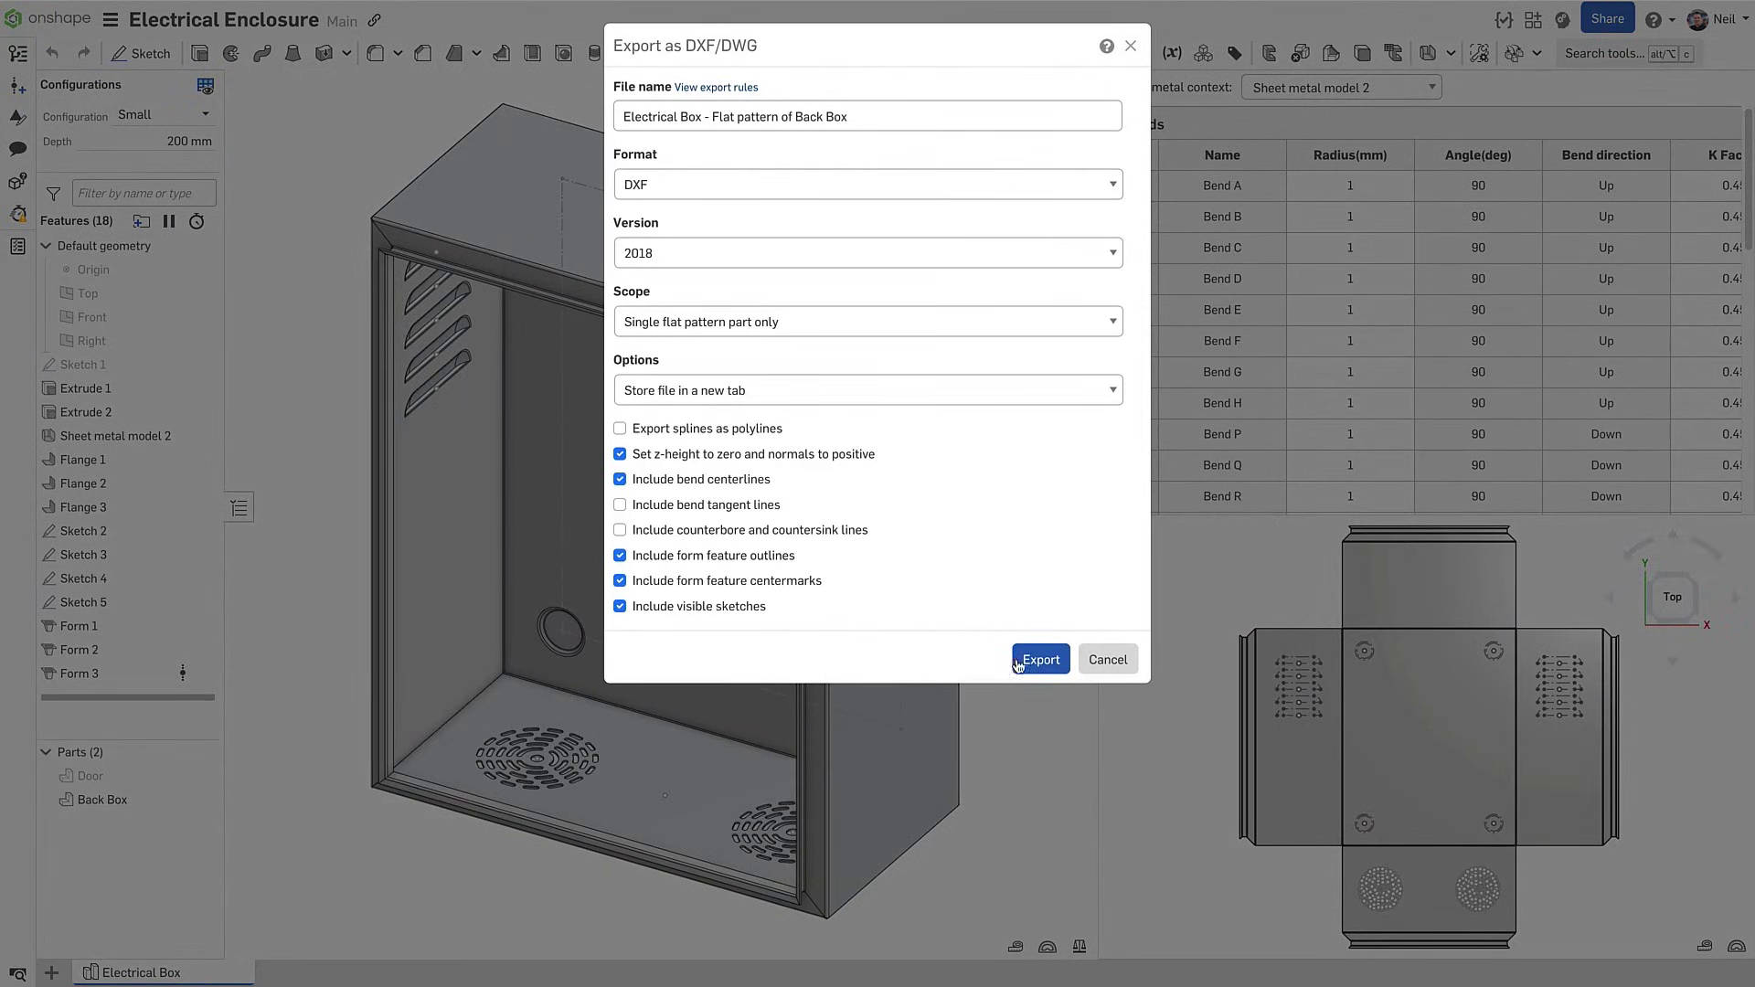
{"action": "left_click", "coordinate": [1040, 662]}
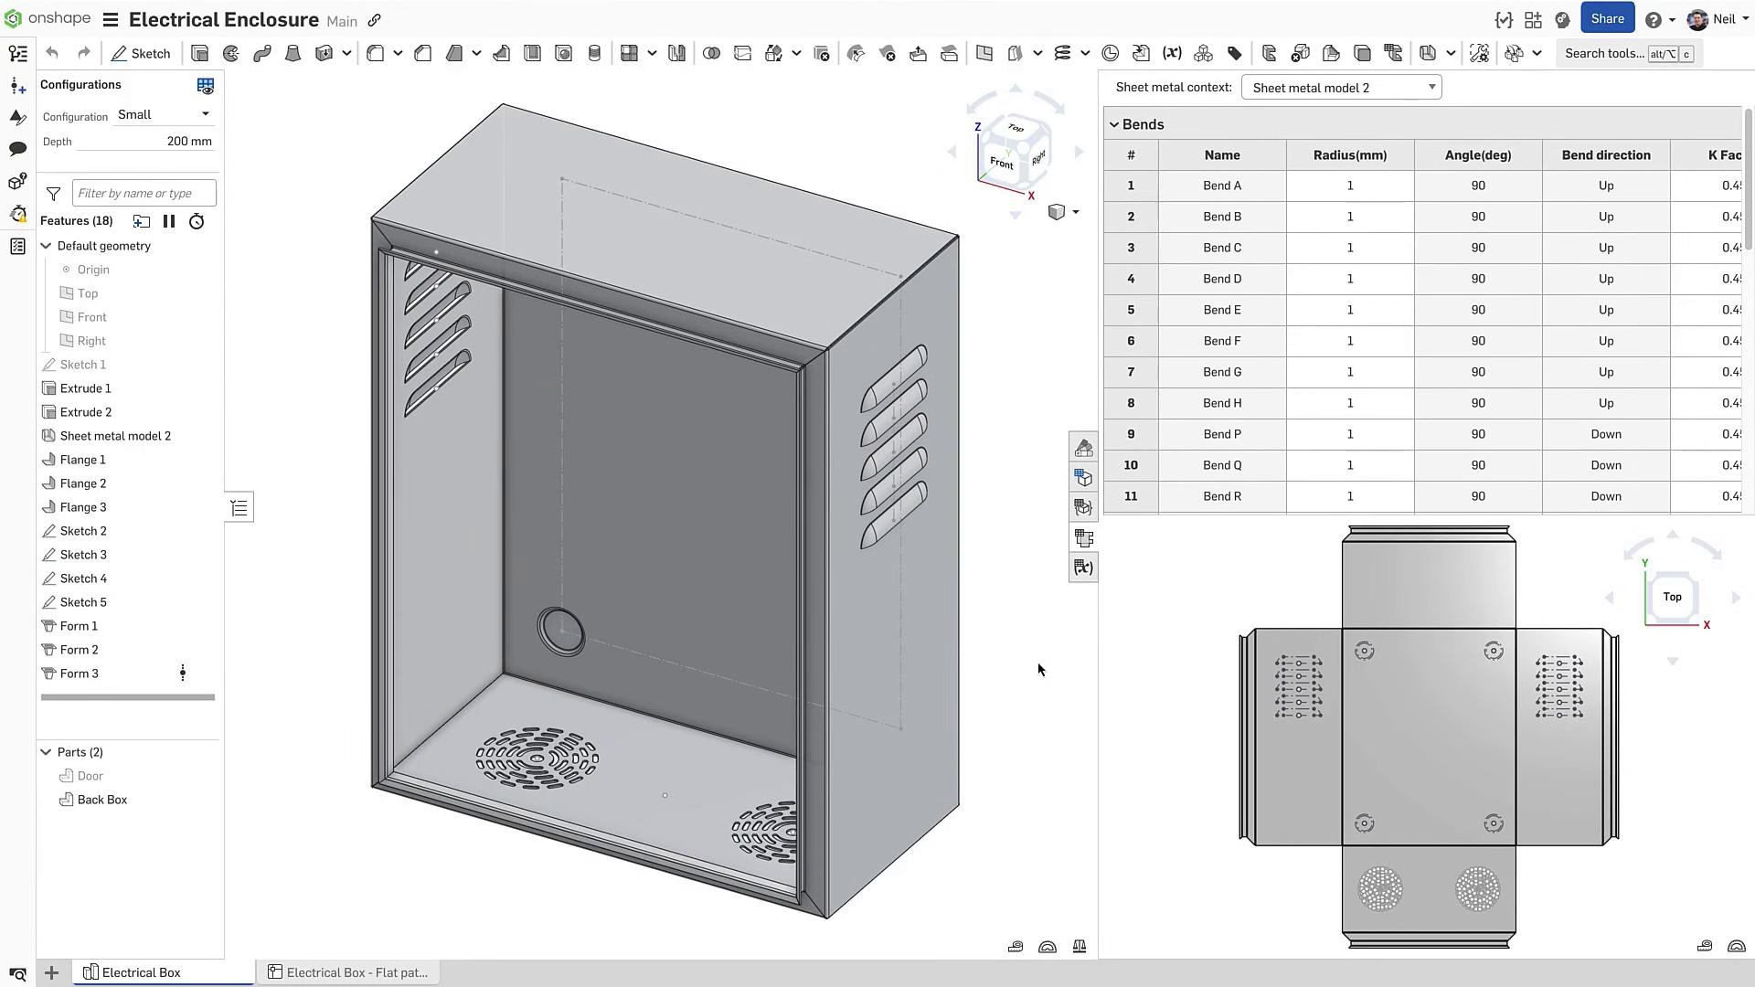
{"action": "left_click", "coordinate": [375, 973]}
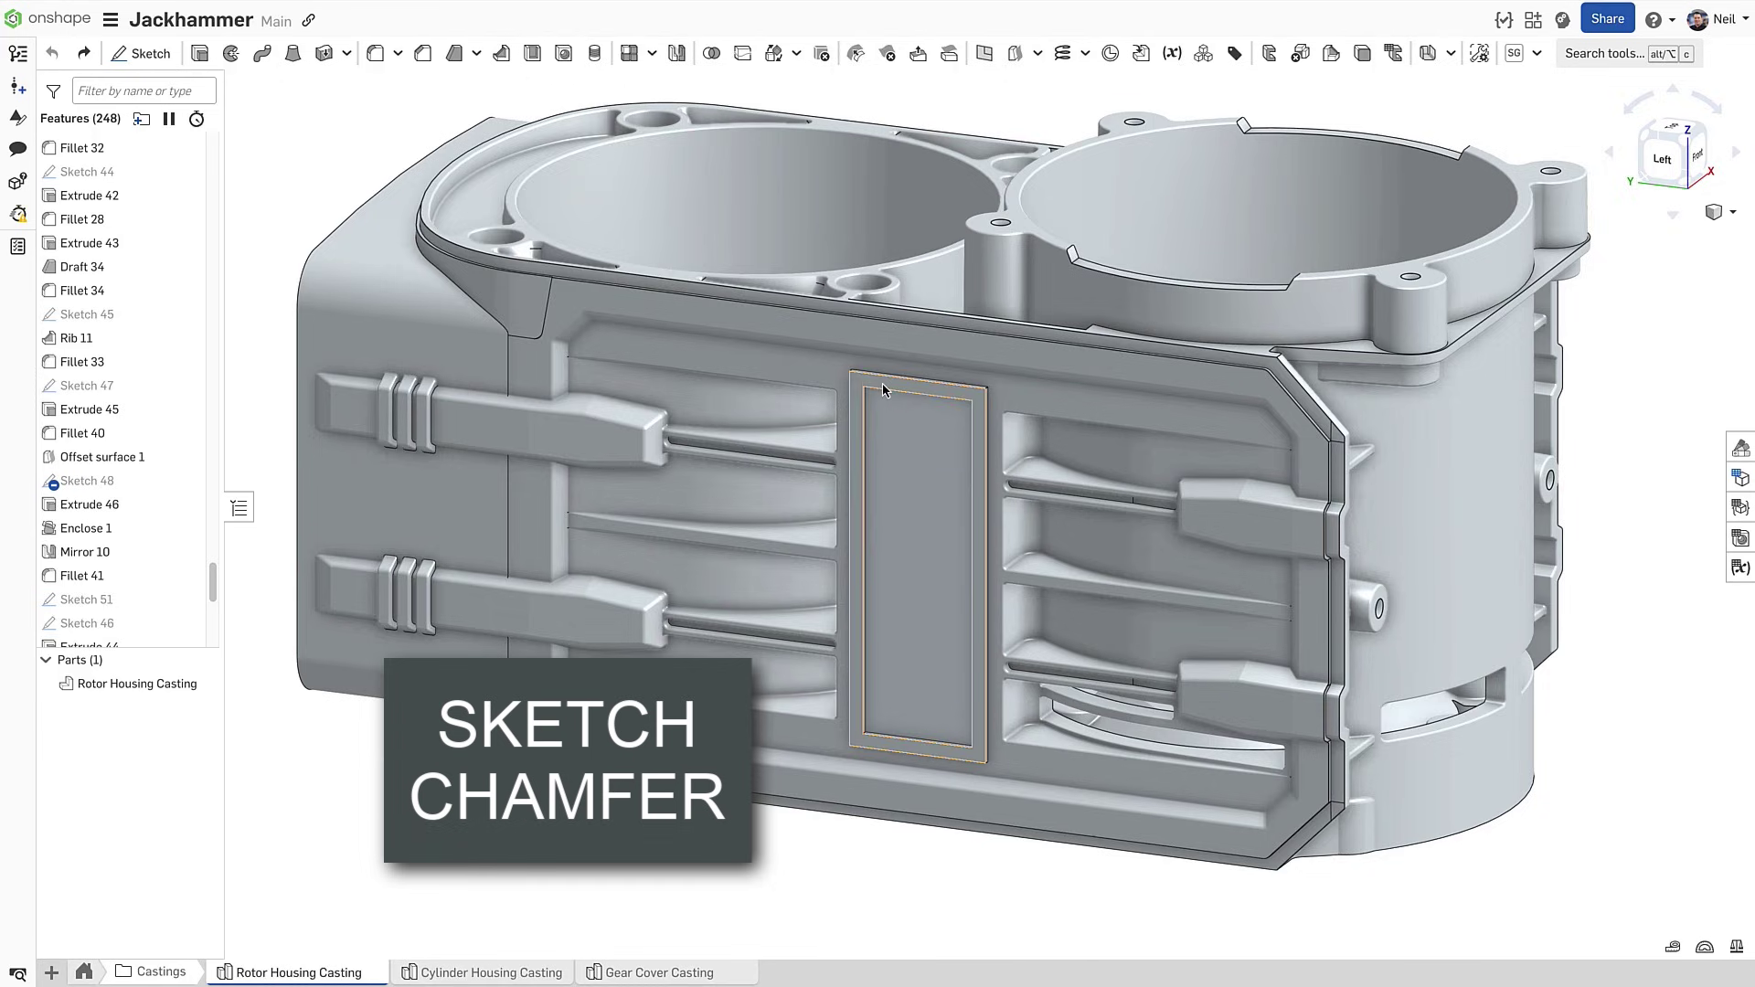
Edit Sketch 46 and chamfer all four corners of the rectangle
{"action": "right_click", "coordinate": [887, 391]}
{"action": "left_click", "coordinate": [901, 417]}
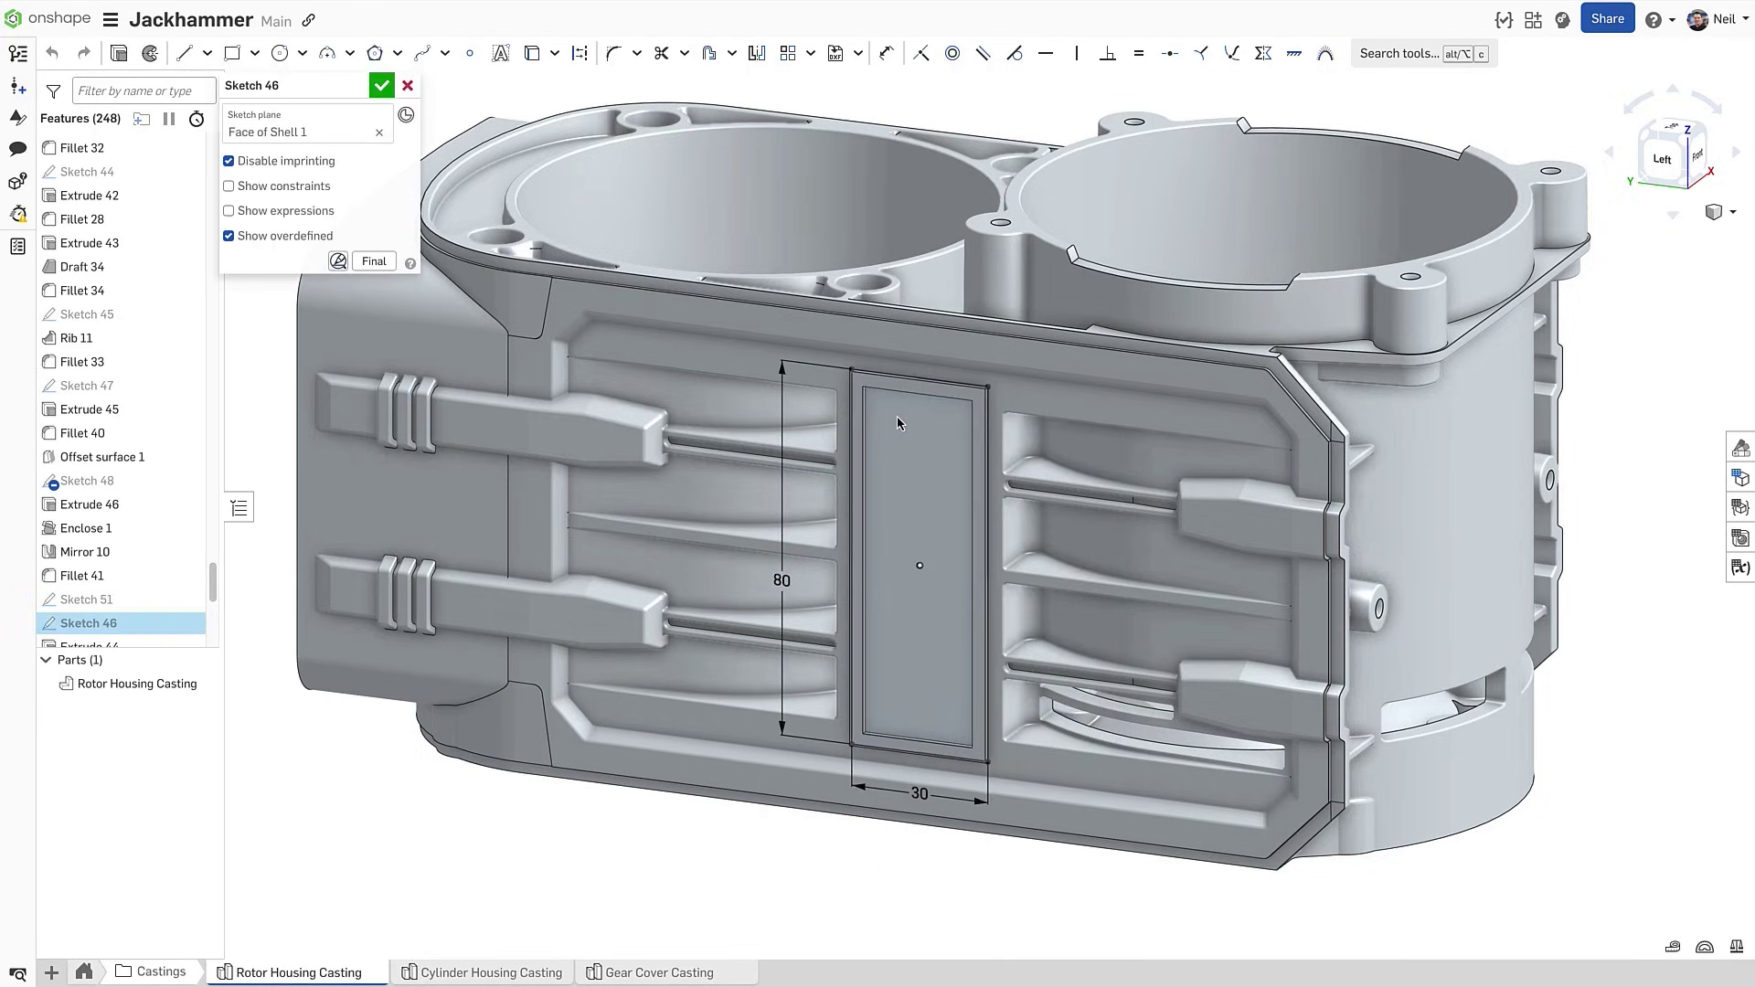
{"action": "key", "text": "n"}
{"action": "scroll", "coordinate": [1166, 678], "scroll_direction": "up", "scroll_amount": 3}
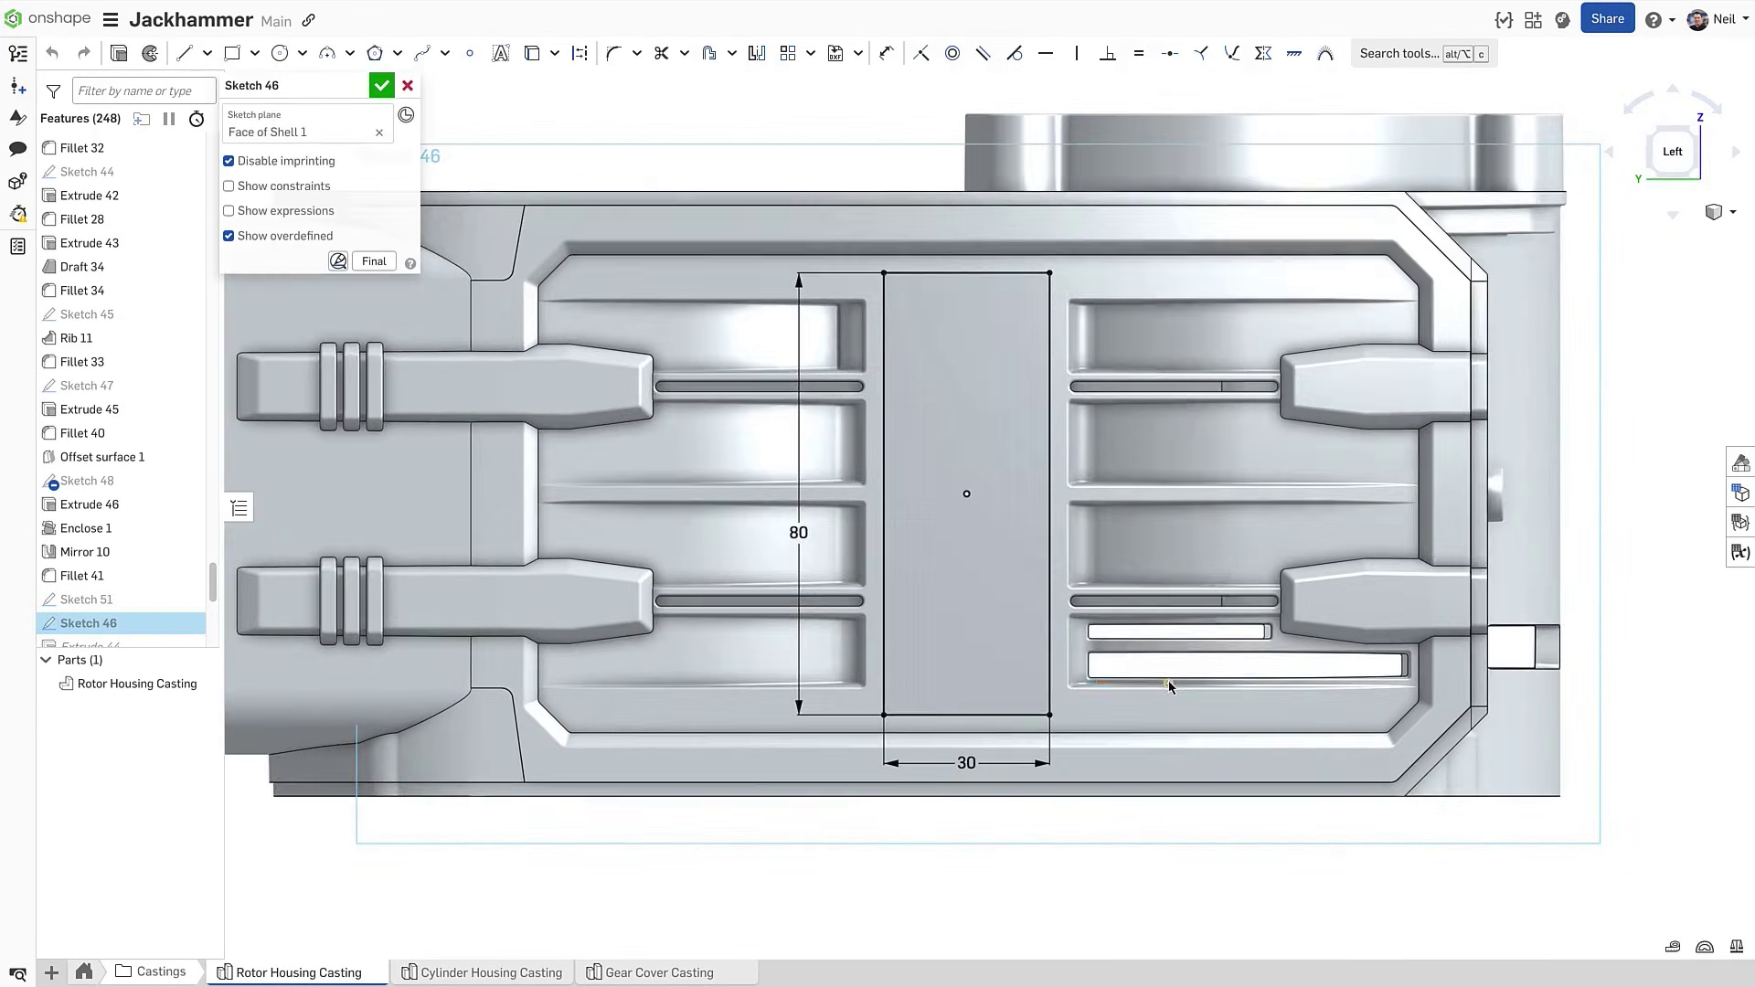
{"action": "scroll", "coordinate": [1150, 675], "scroll_direction": "up", "scroll_amount": 1}
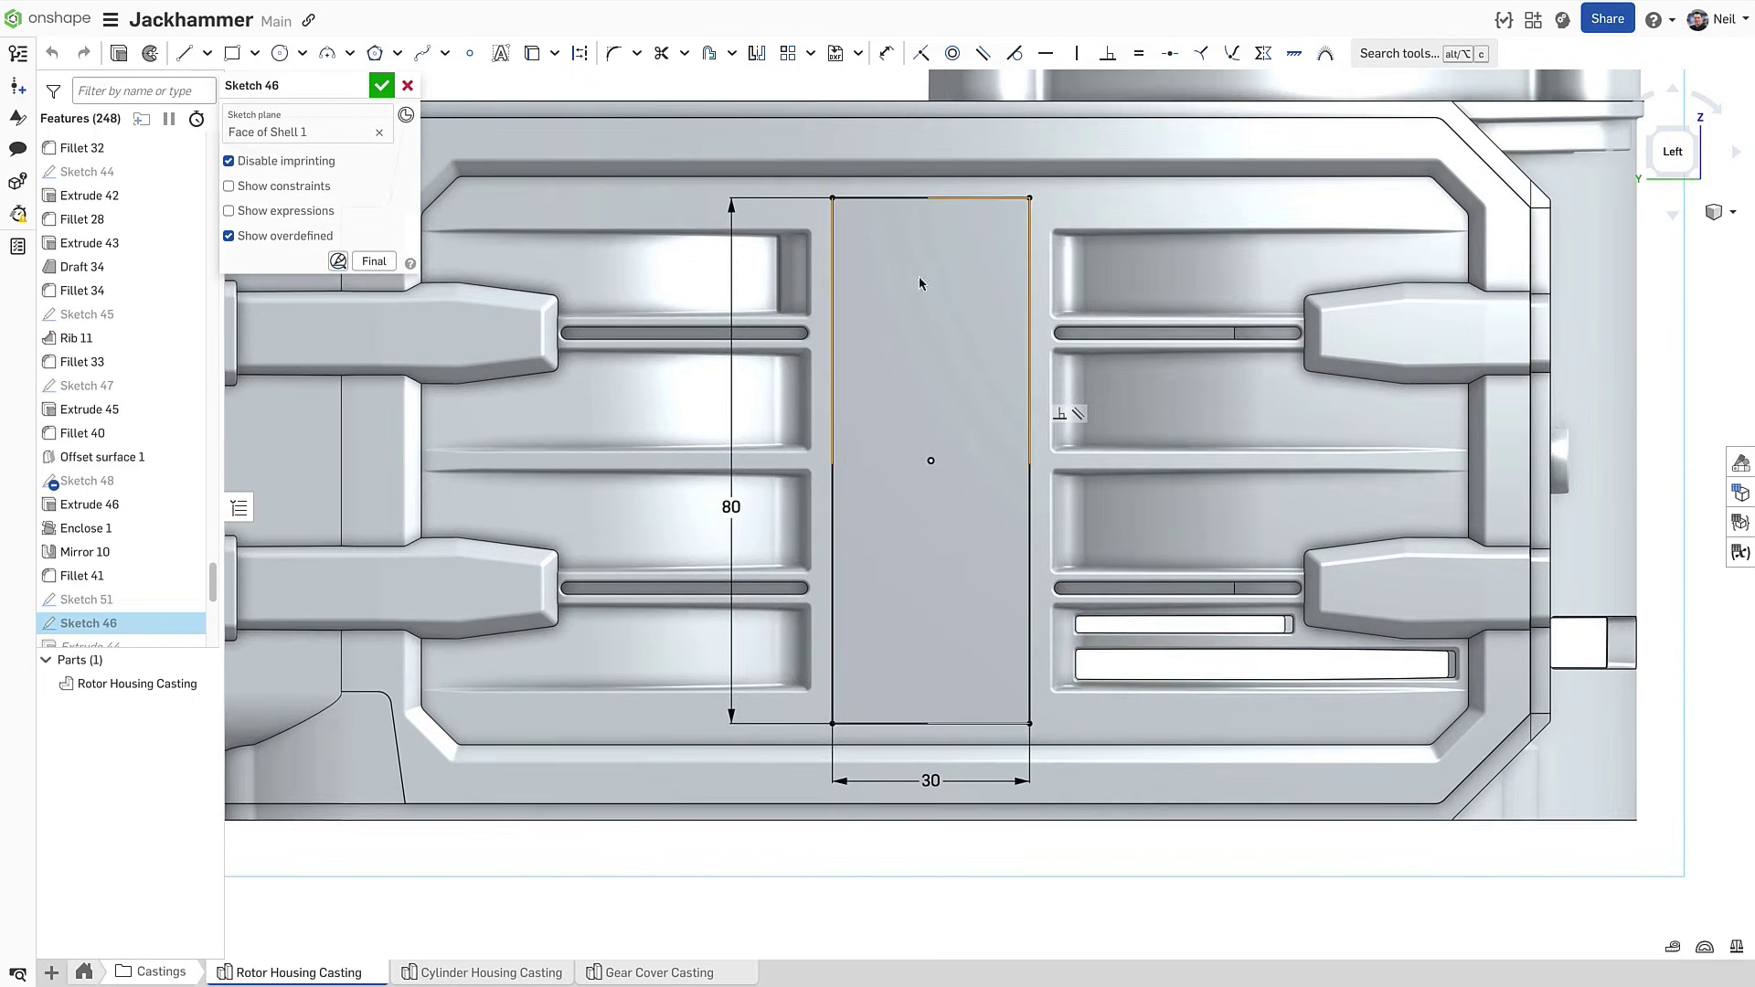
{"action": "left_click", "coordinate": [639, 57]}
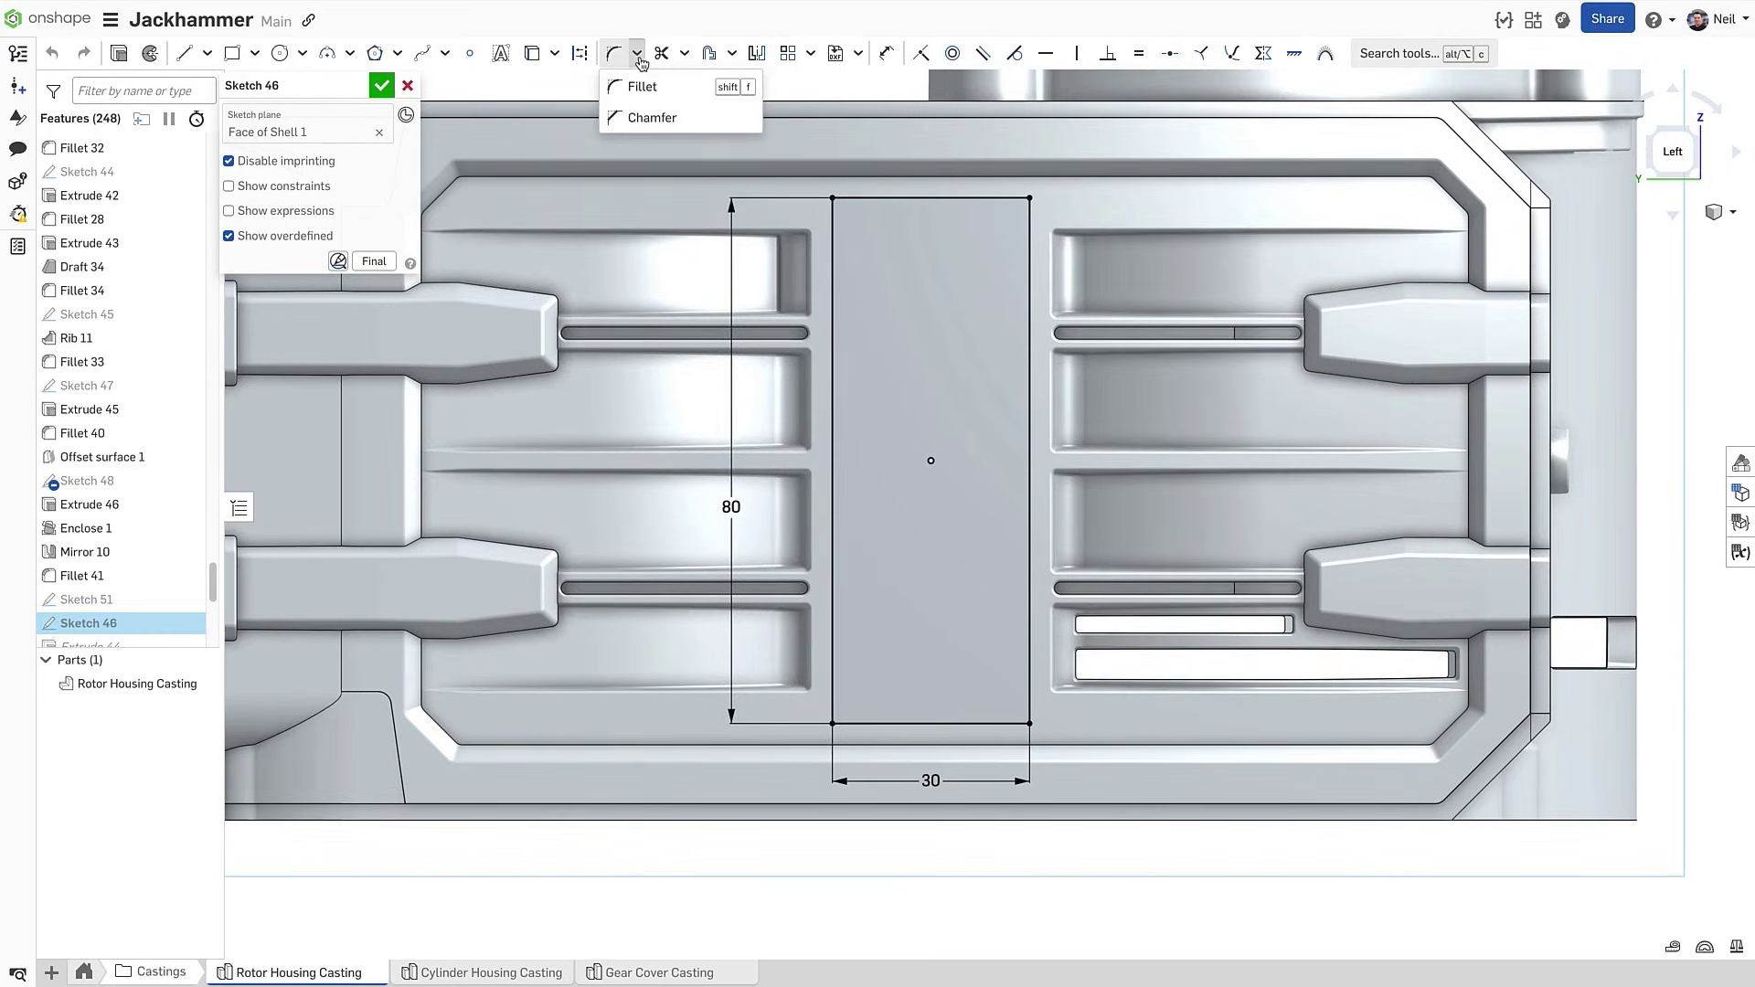
{"action": "left_click", "coordinate": [705, 125]}
{"action": "left_click", "coordinate": [831, 198]}
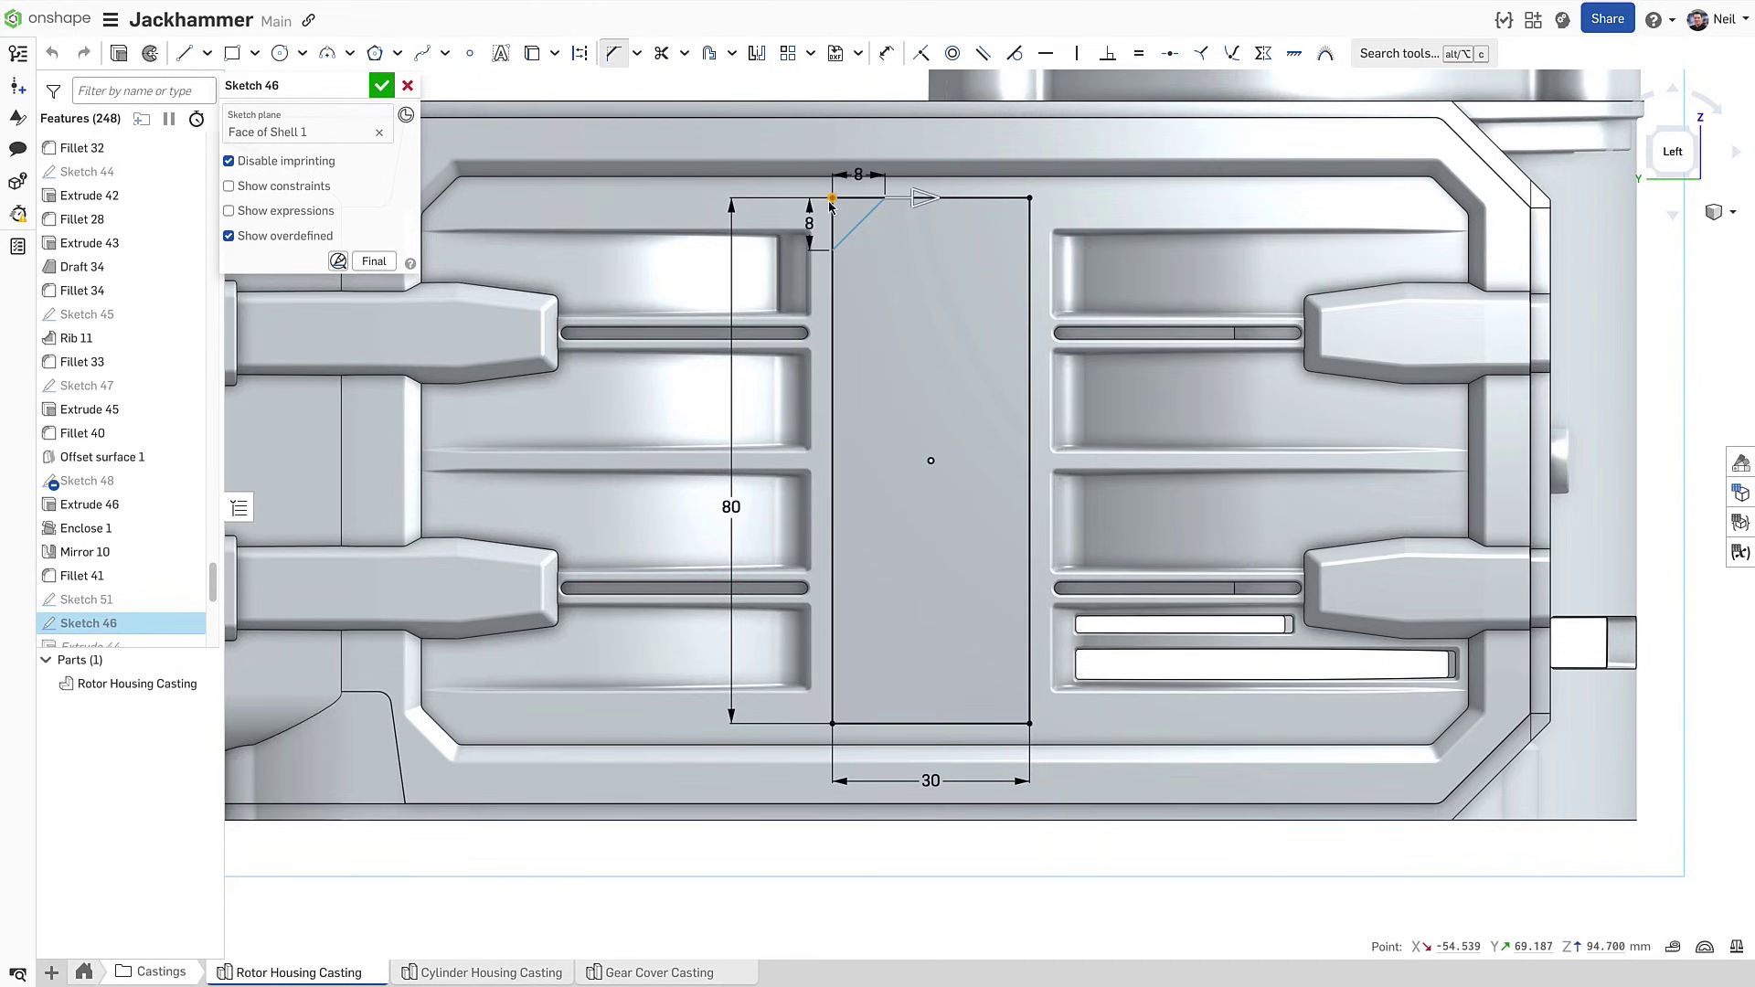
{"action": "left_click", "coordinate": [1023, 197]}
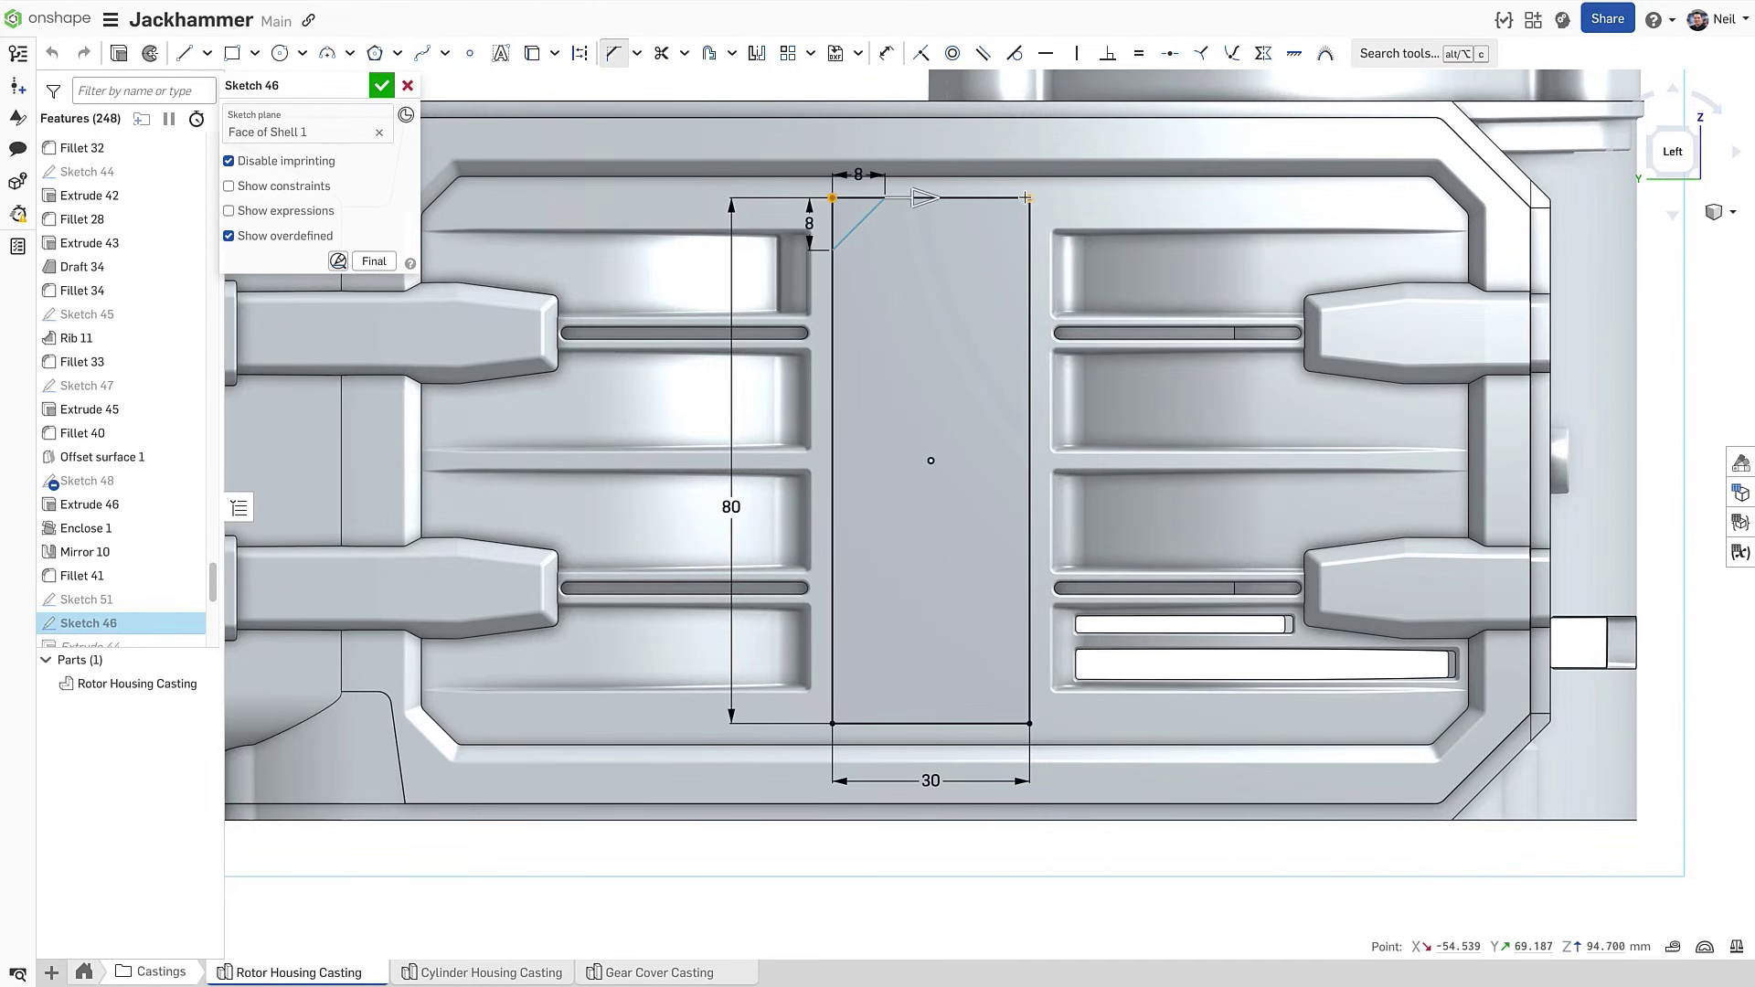
{"action": "left_click", "coordinate": [1029, 722]}
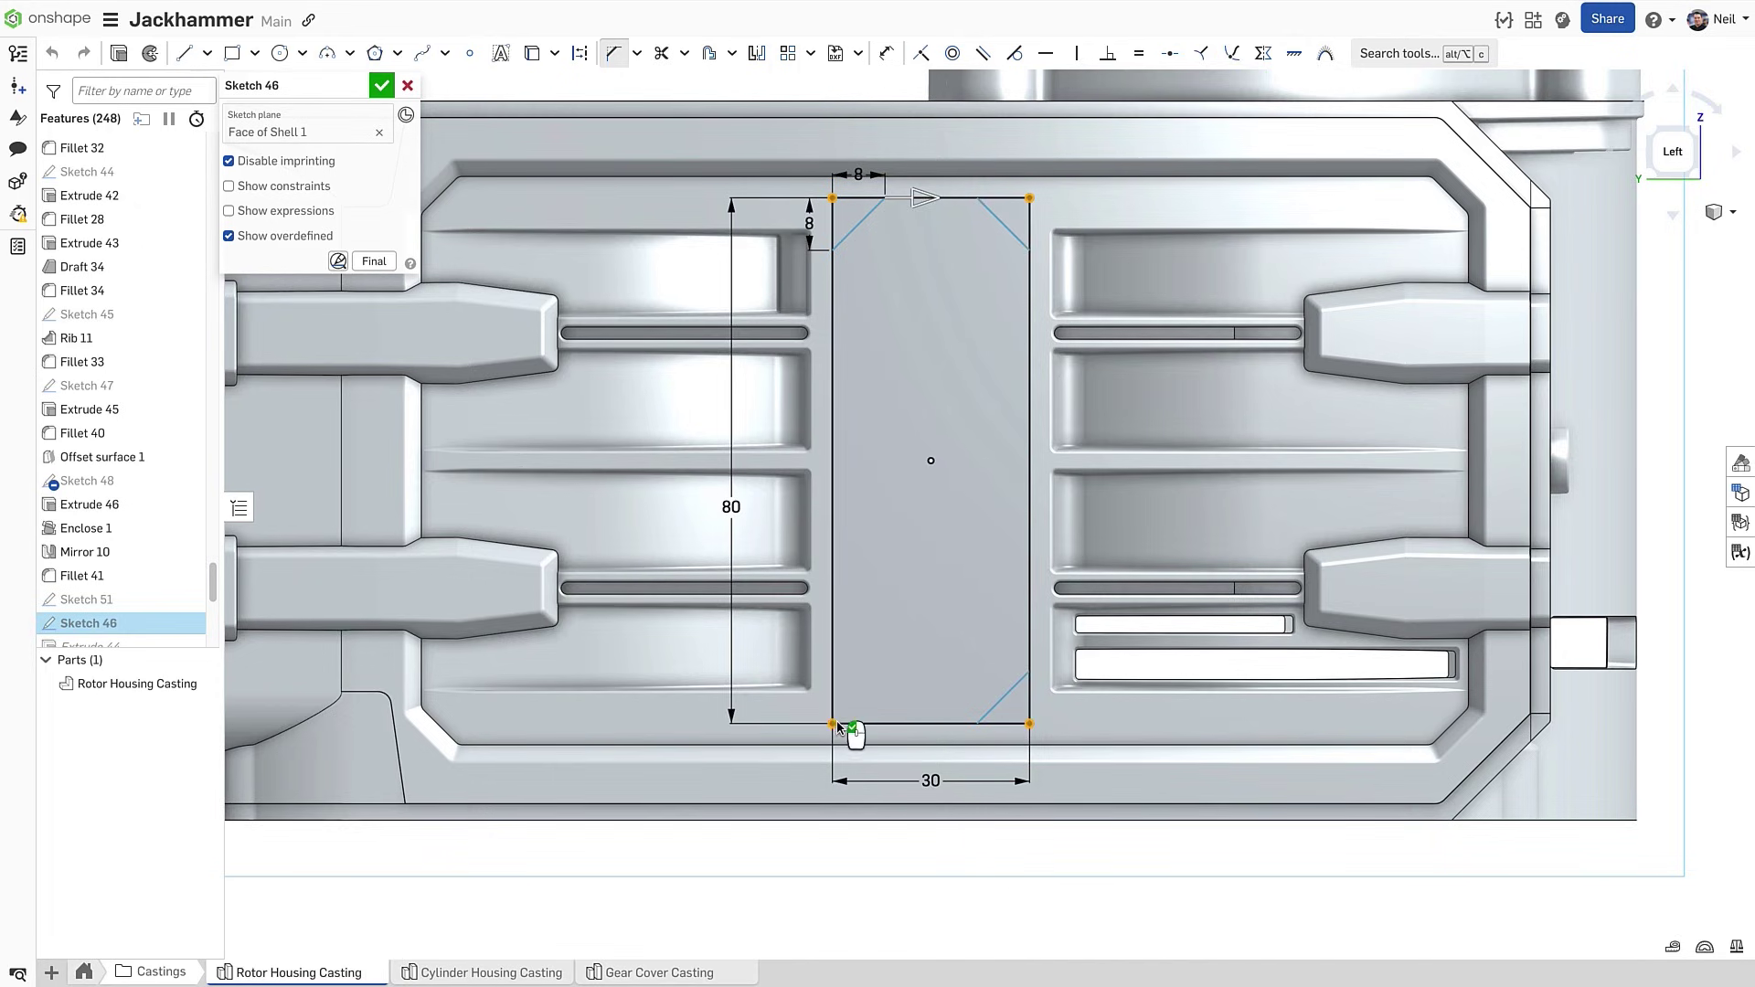
{"action": "left_click", "coordinate": [833, 722]}
Dimension the chamfers 10 mm tall and 6 mm wide and accept the sketch
{"action": "left_click_drag", "start_coordinate": [921, 201], "coordinate": [937, 197]}
{"action": "double_click", "coordinate": [809, 230]}
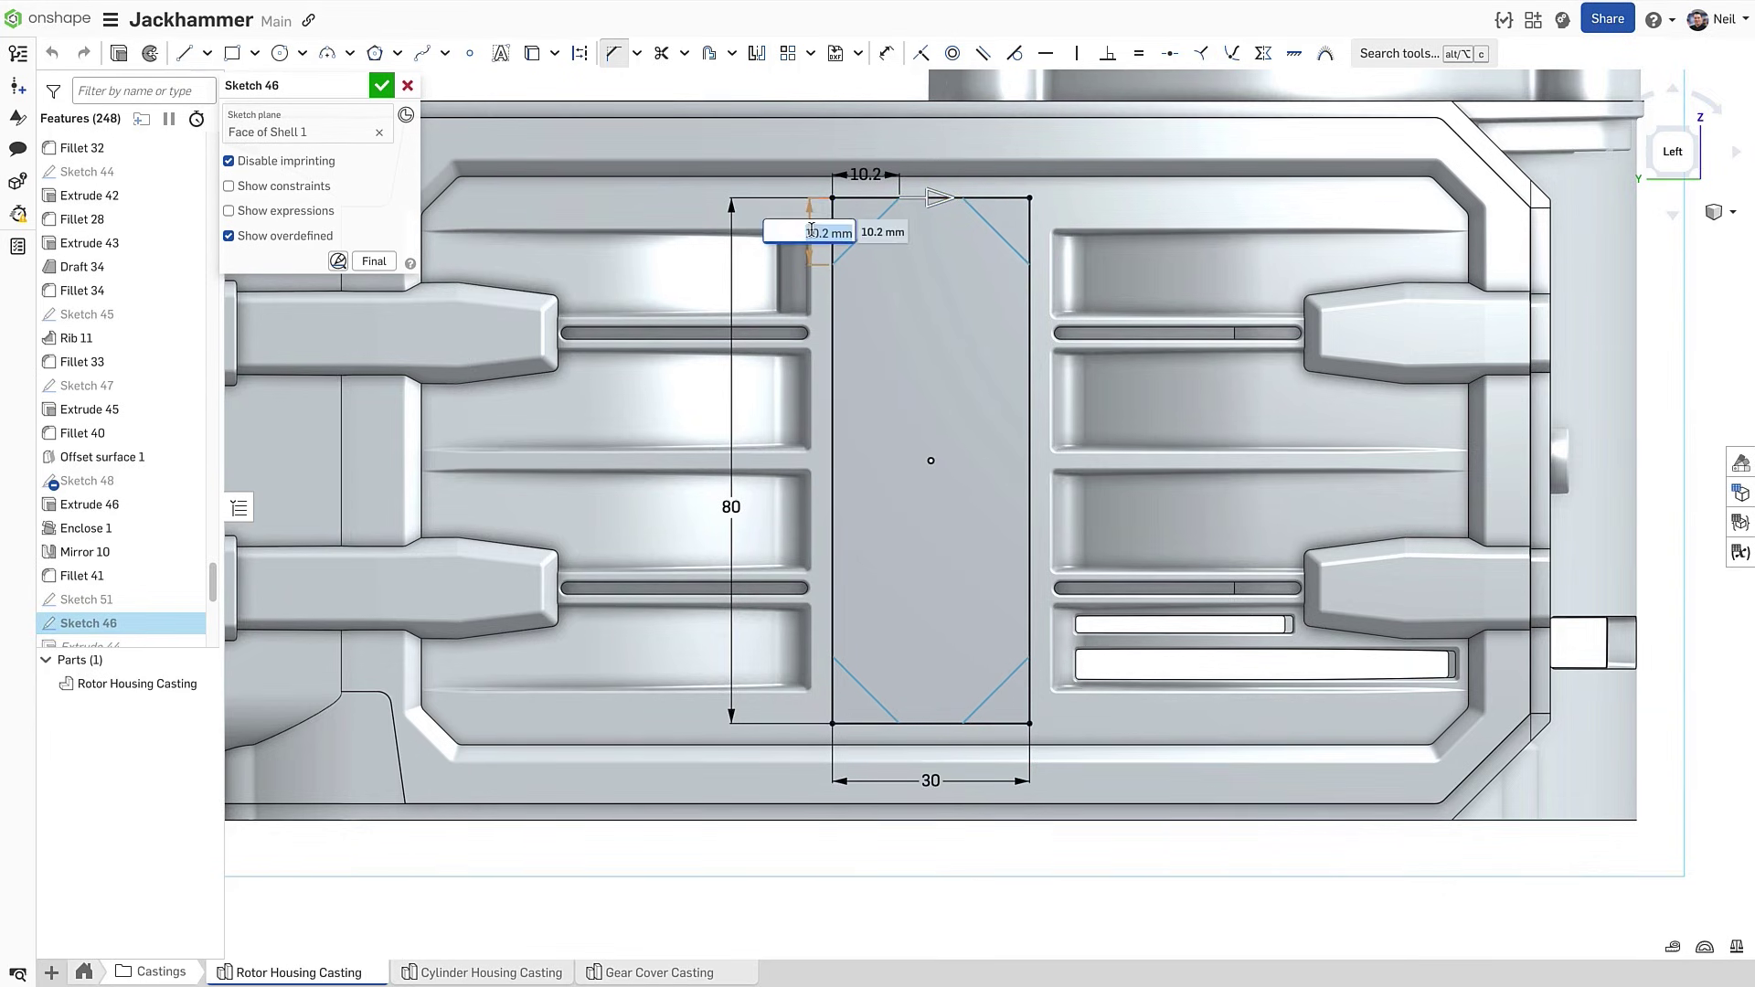
{"action": "type", "text": "10"}
{"action": "key", "text": "Return"}
{"action": "double_click", "coordinate": [855, 178]}
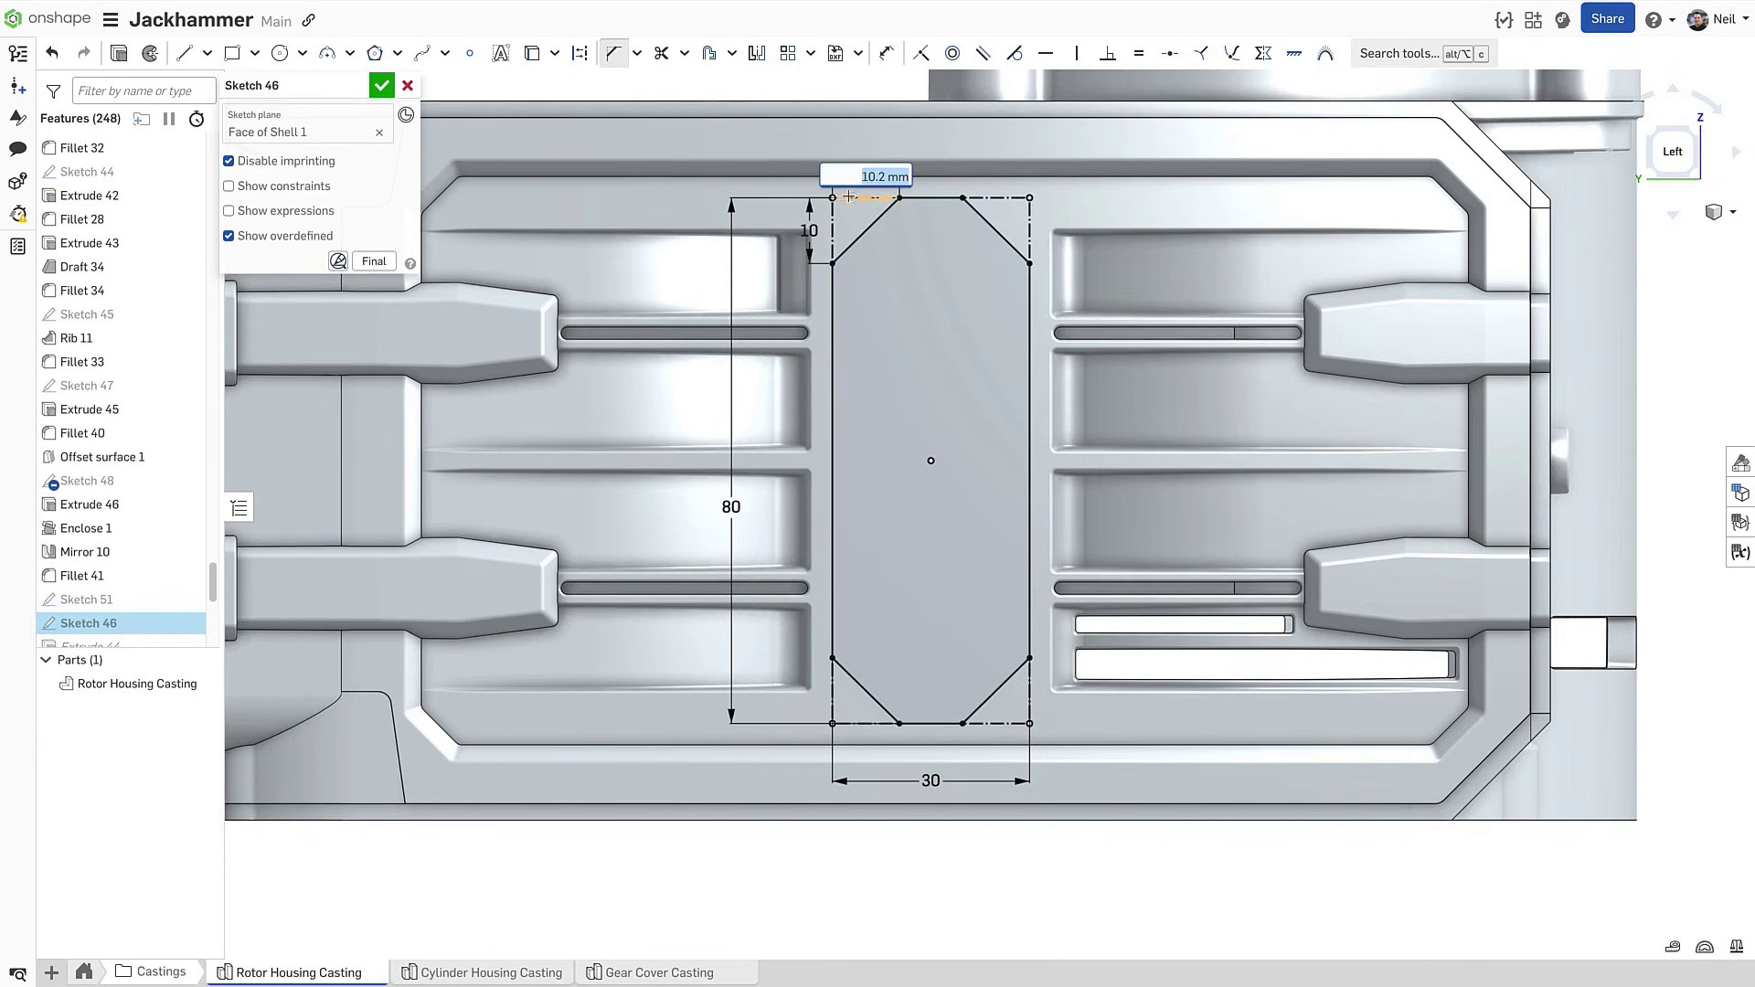
{"action": "type", "text": "6"}
{"action": "key", "text": "Return"}
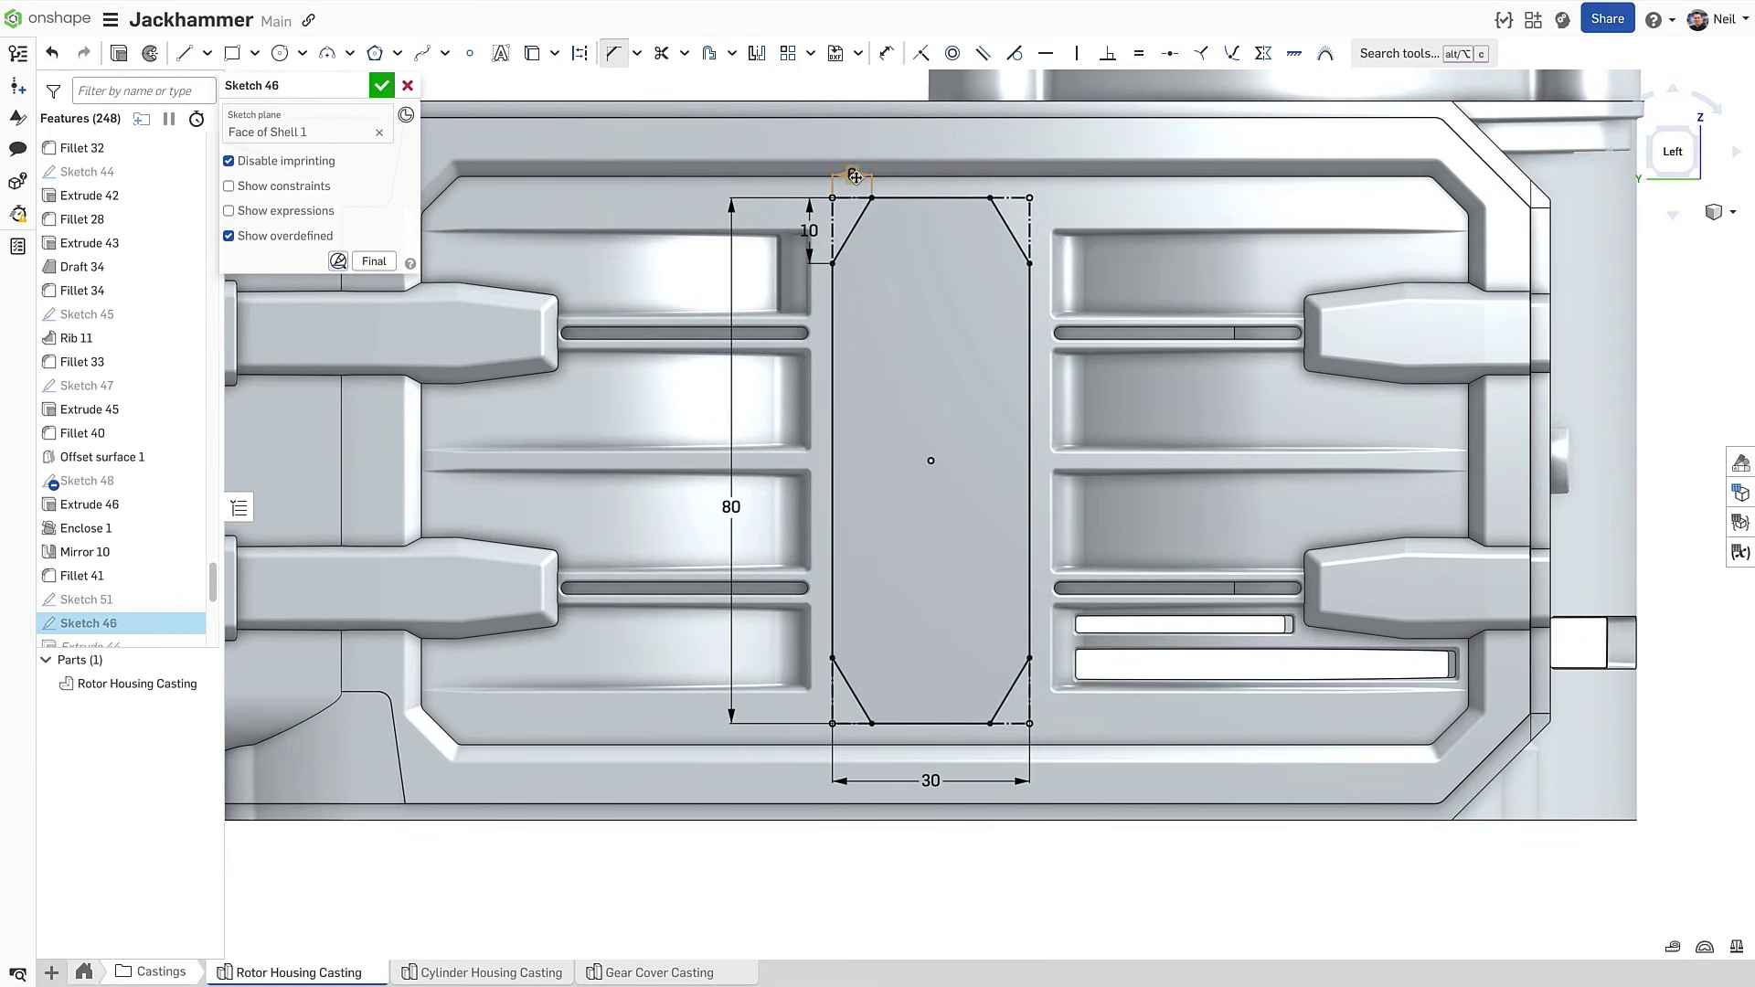
{"action": "left_click", "coordinate": [382, 86]}
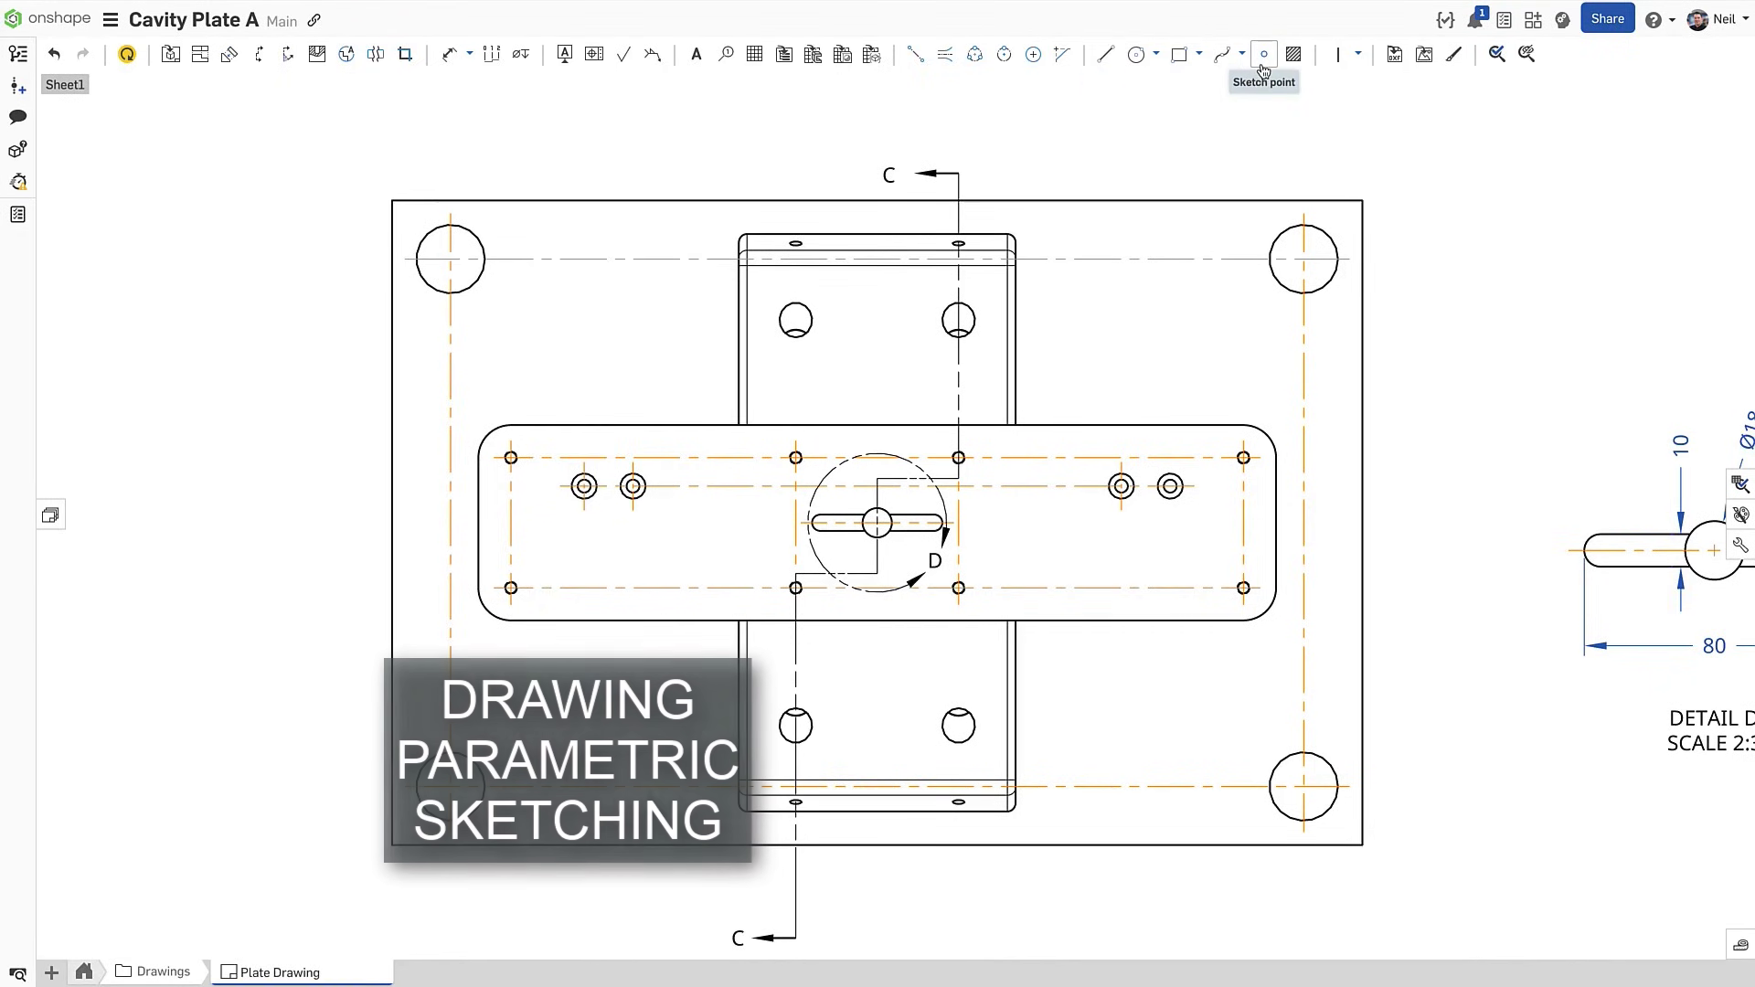
Draw a rectangle on the plate and cross it with two corner-to-corner diagonals
{"action": "left_click", "coordinate": [494, 310]}
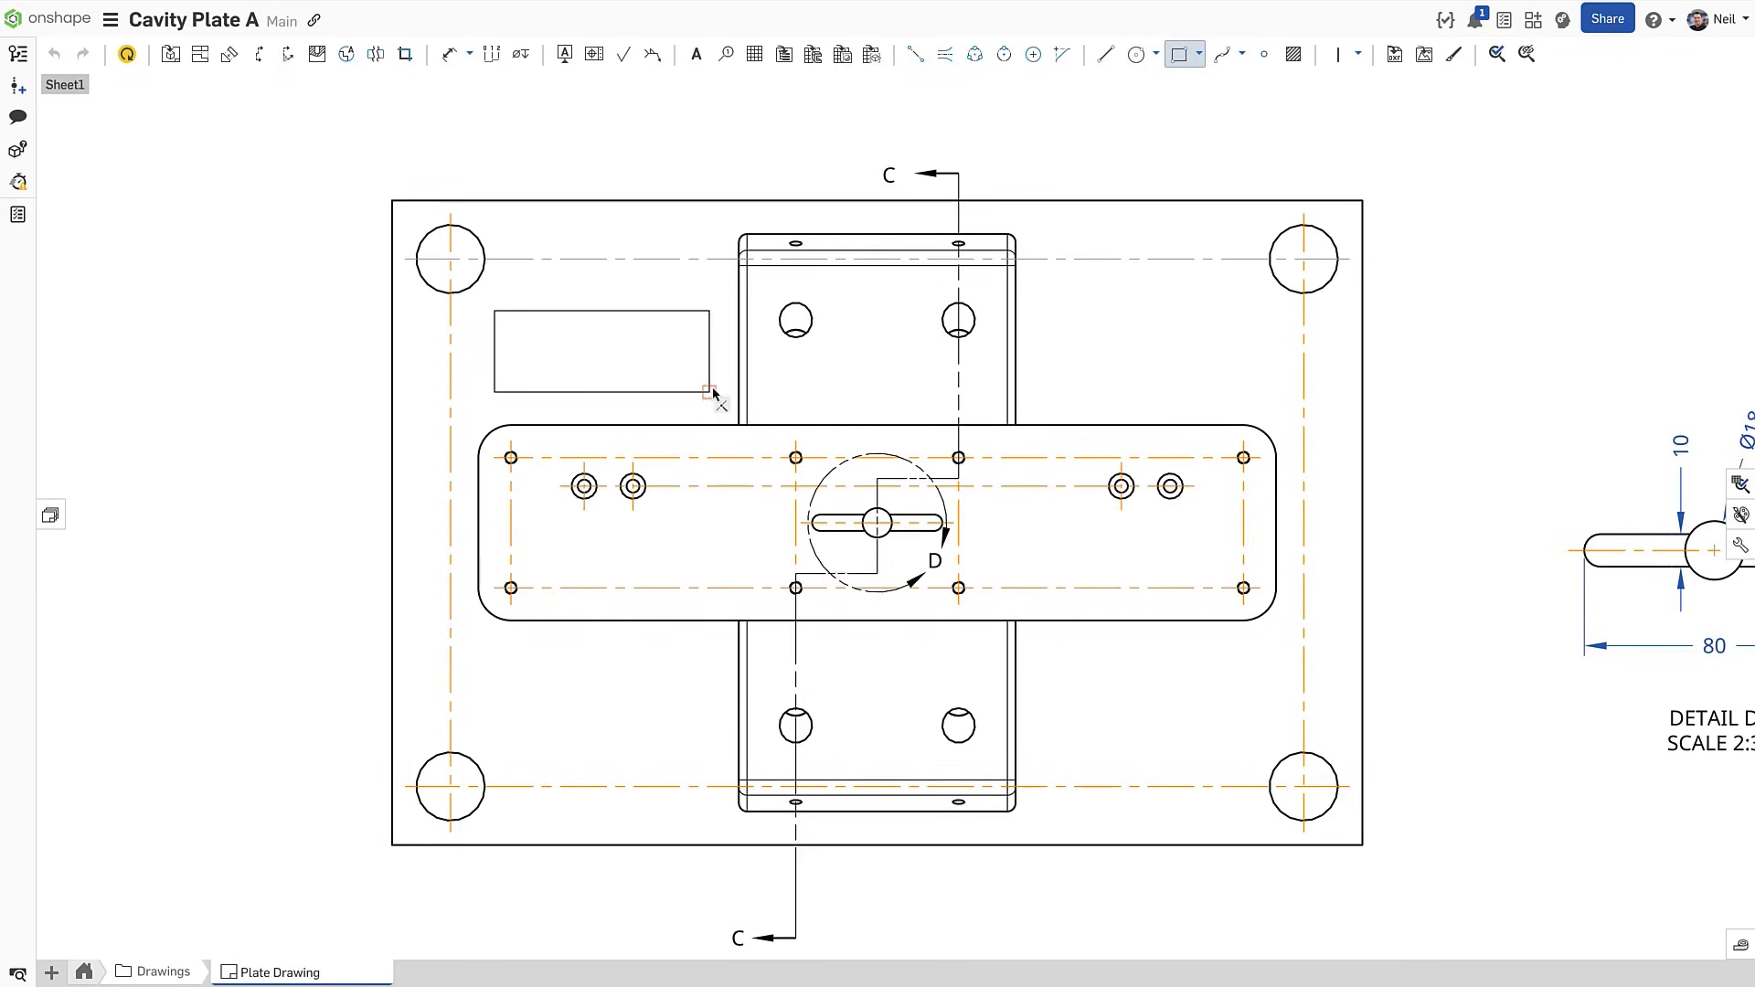
{"action": "left_click", "coordinate": [709, 392]}
{"action": "key", "text": "l"}
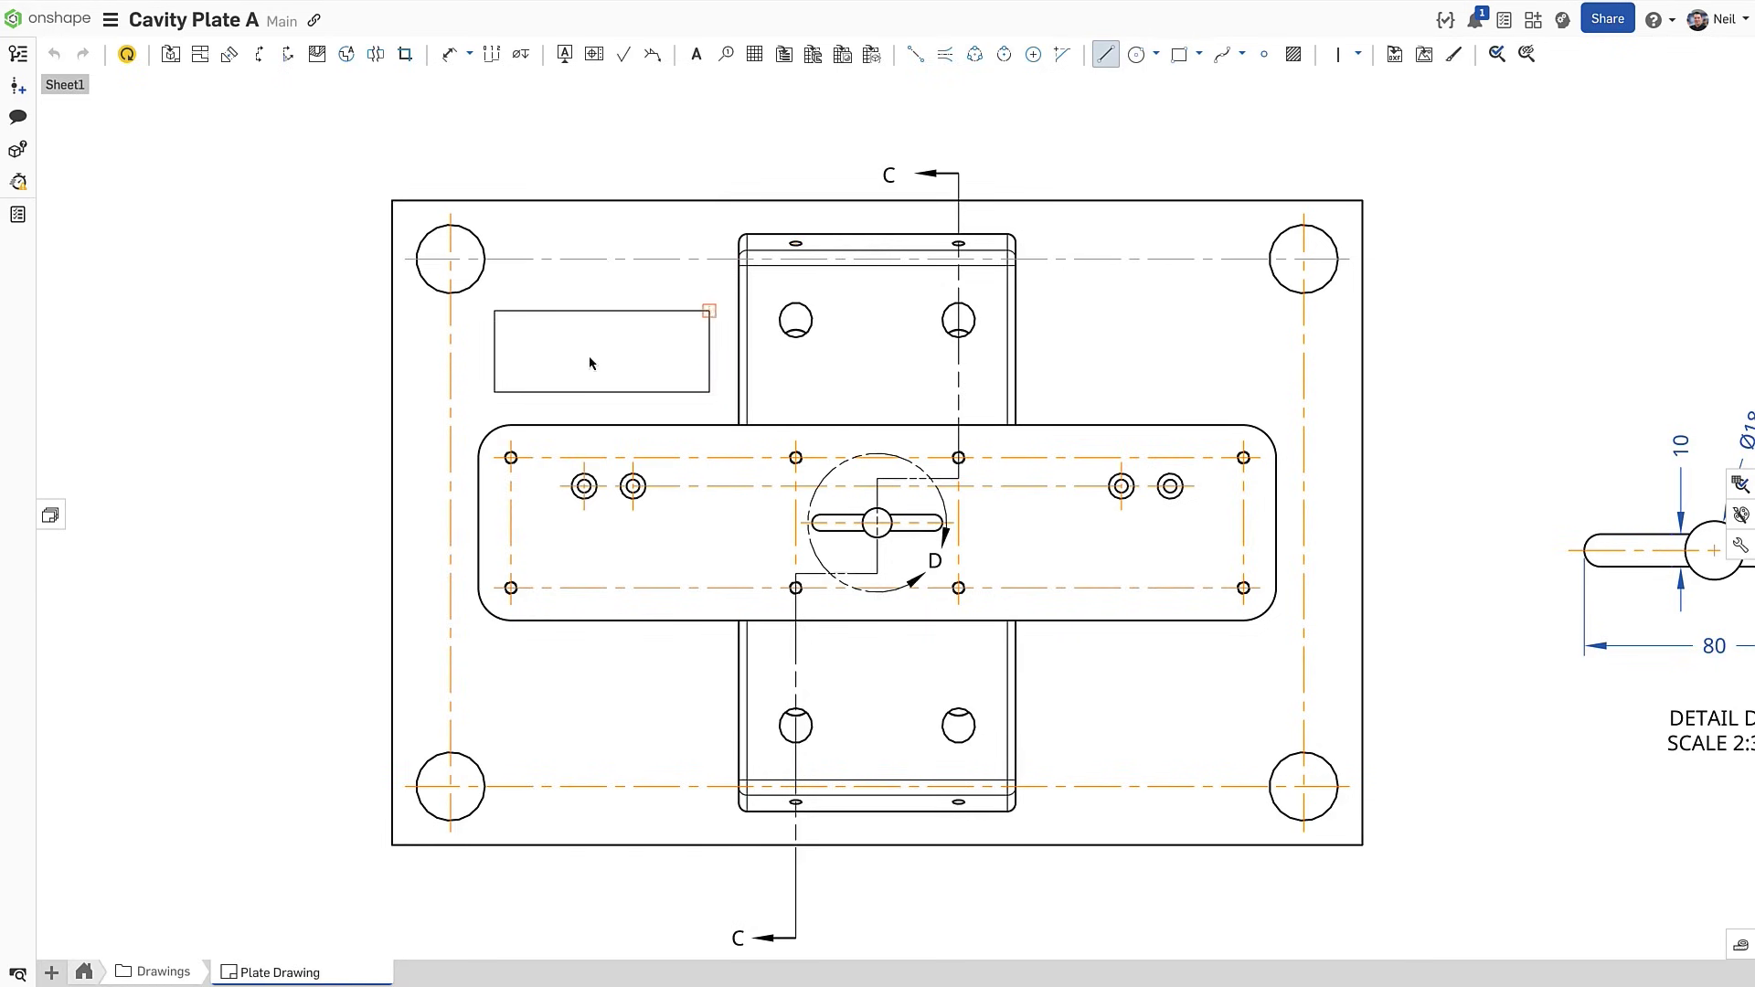
{"action": "left_click", "coordinate": [710, 310]}
{"action": "left_click", "coordinate": [494, 392]}
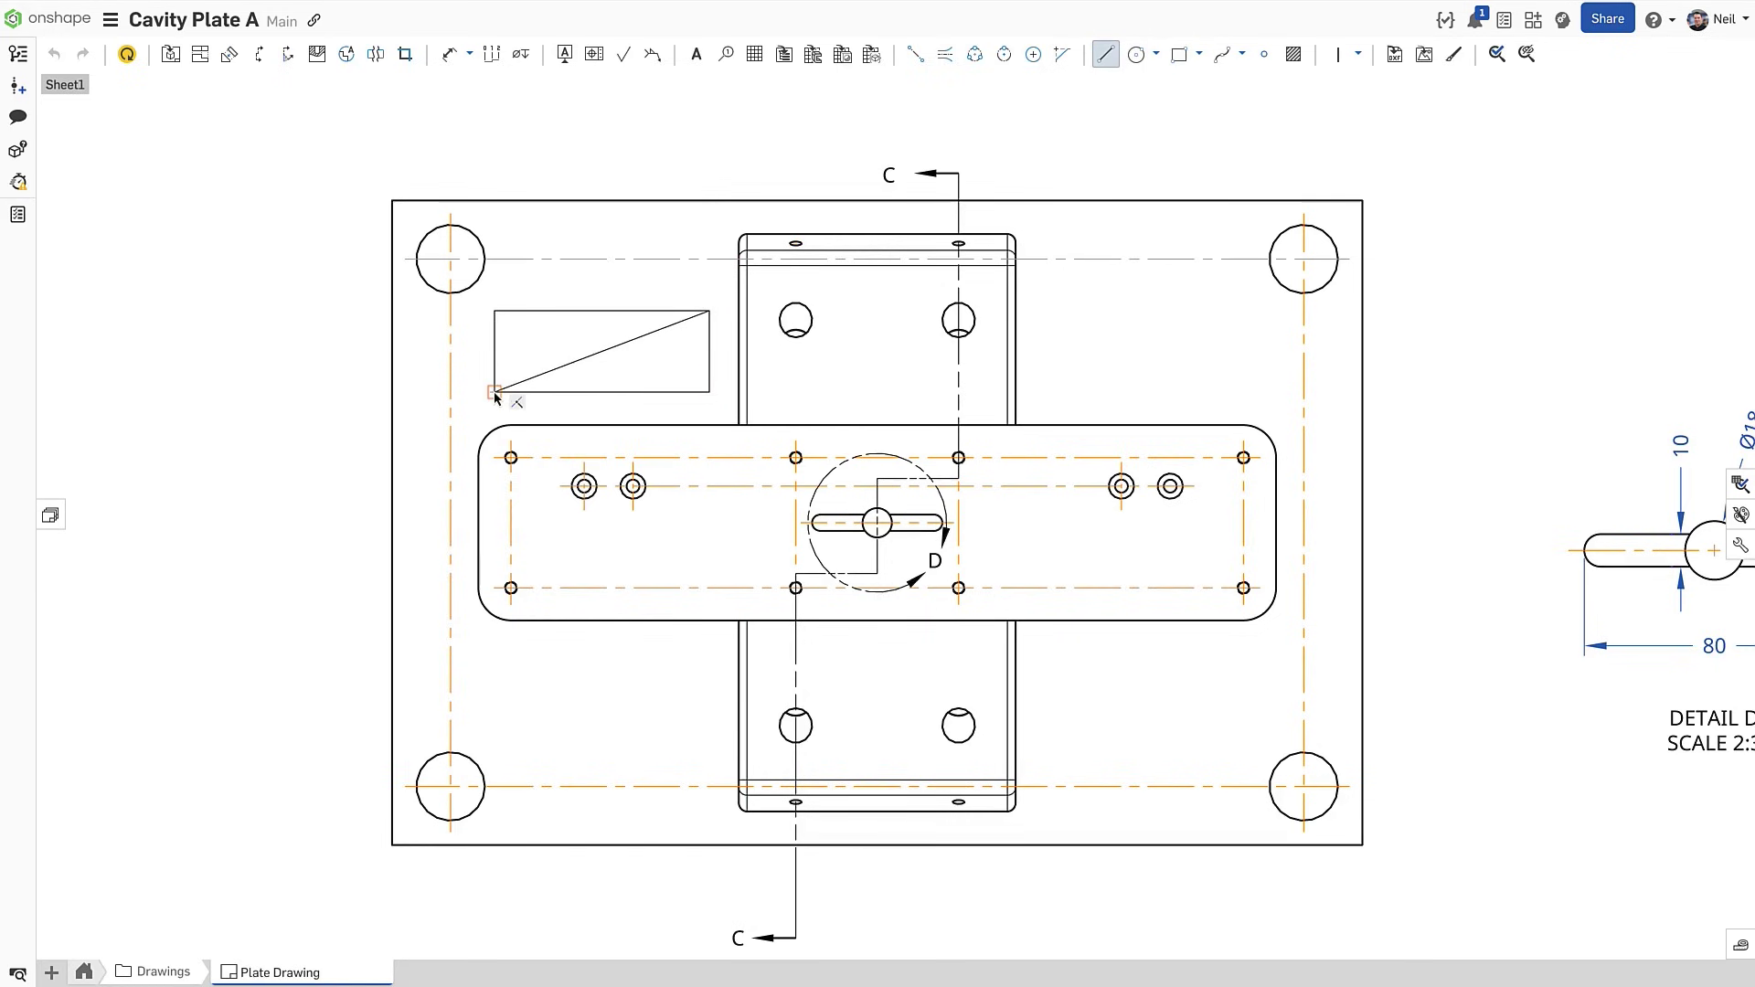
{"action": "left_click", "coordinate": [494, 310]}
{"action": "left_click", "coordinate": [709, 392]}
{"action": "key", "text": "Escape"}
Lower the rectangle's top edge slightly and vertically align its left edge with the slot corner
{"action": "double_click", "coordinate": [604, 313]}
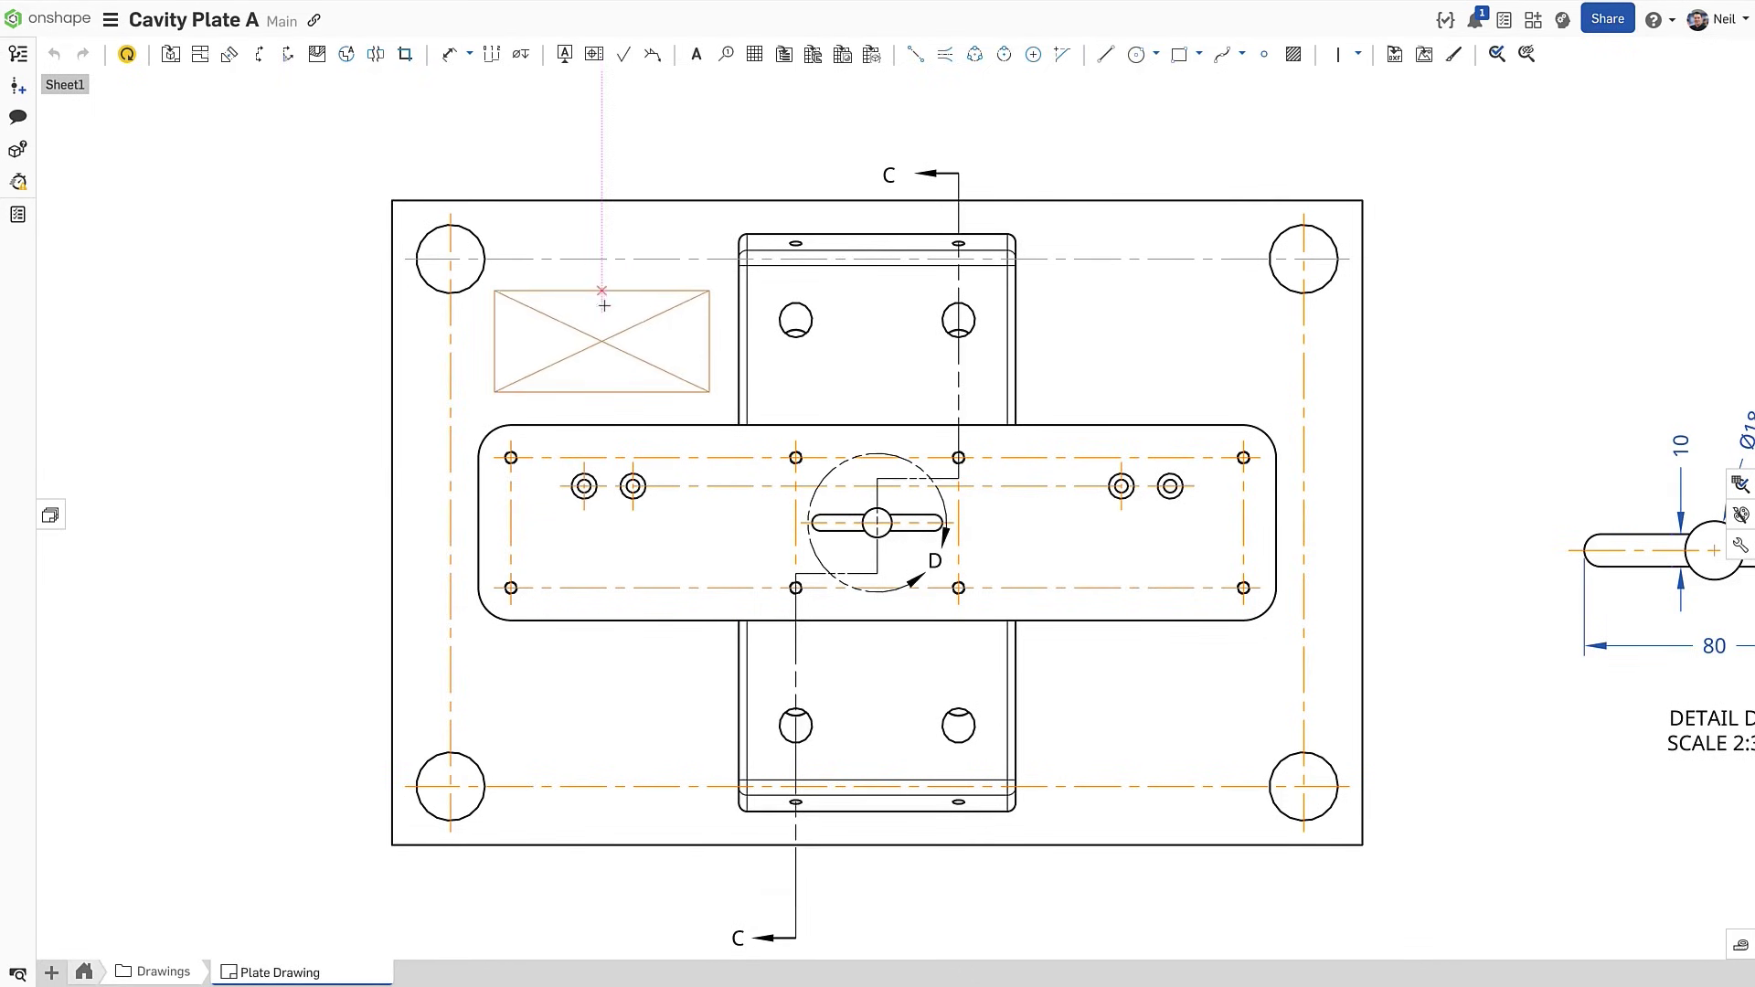
{"action": "left_click_drag", "start_coordinate": [601, 312], "coordinate": [604, 323]}
{"action": "key", "text": "Return"}
{"action": "left_click", "coordinate": [1358, 54]}
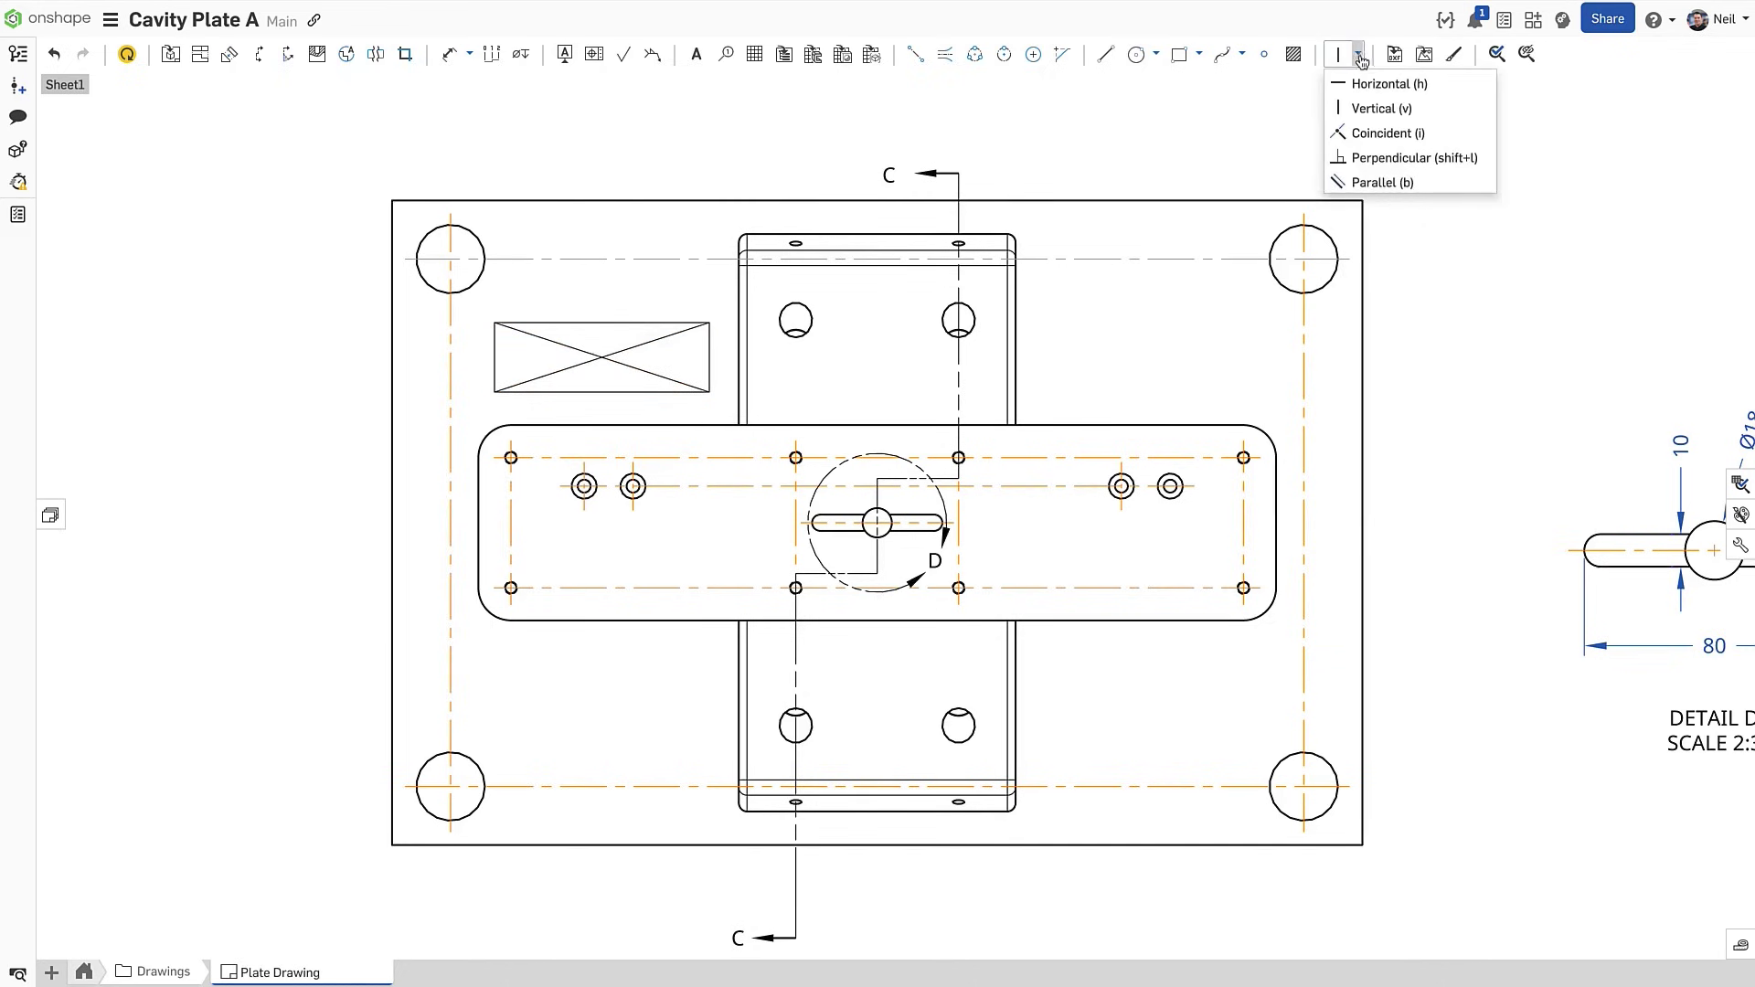
{"action": "left_click", "coordinate": [1429, 115]}
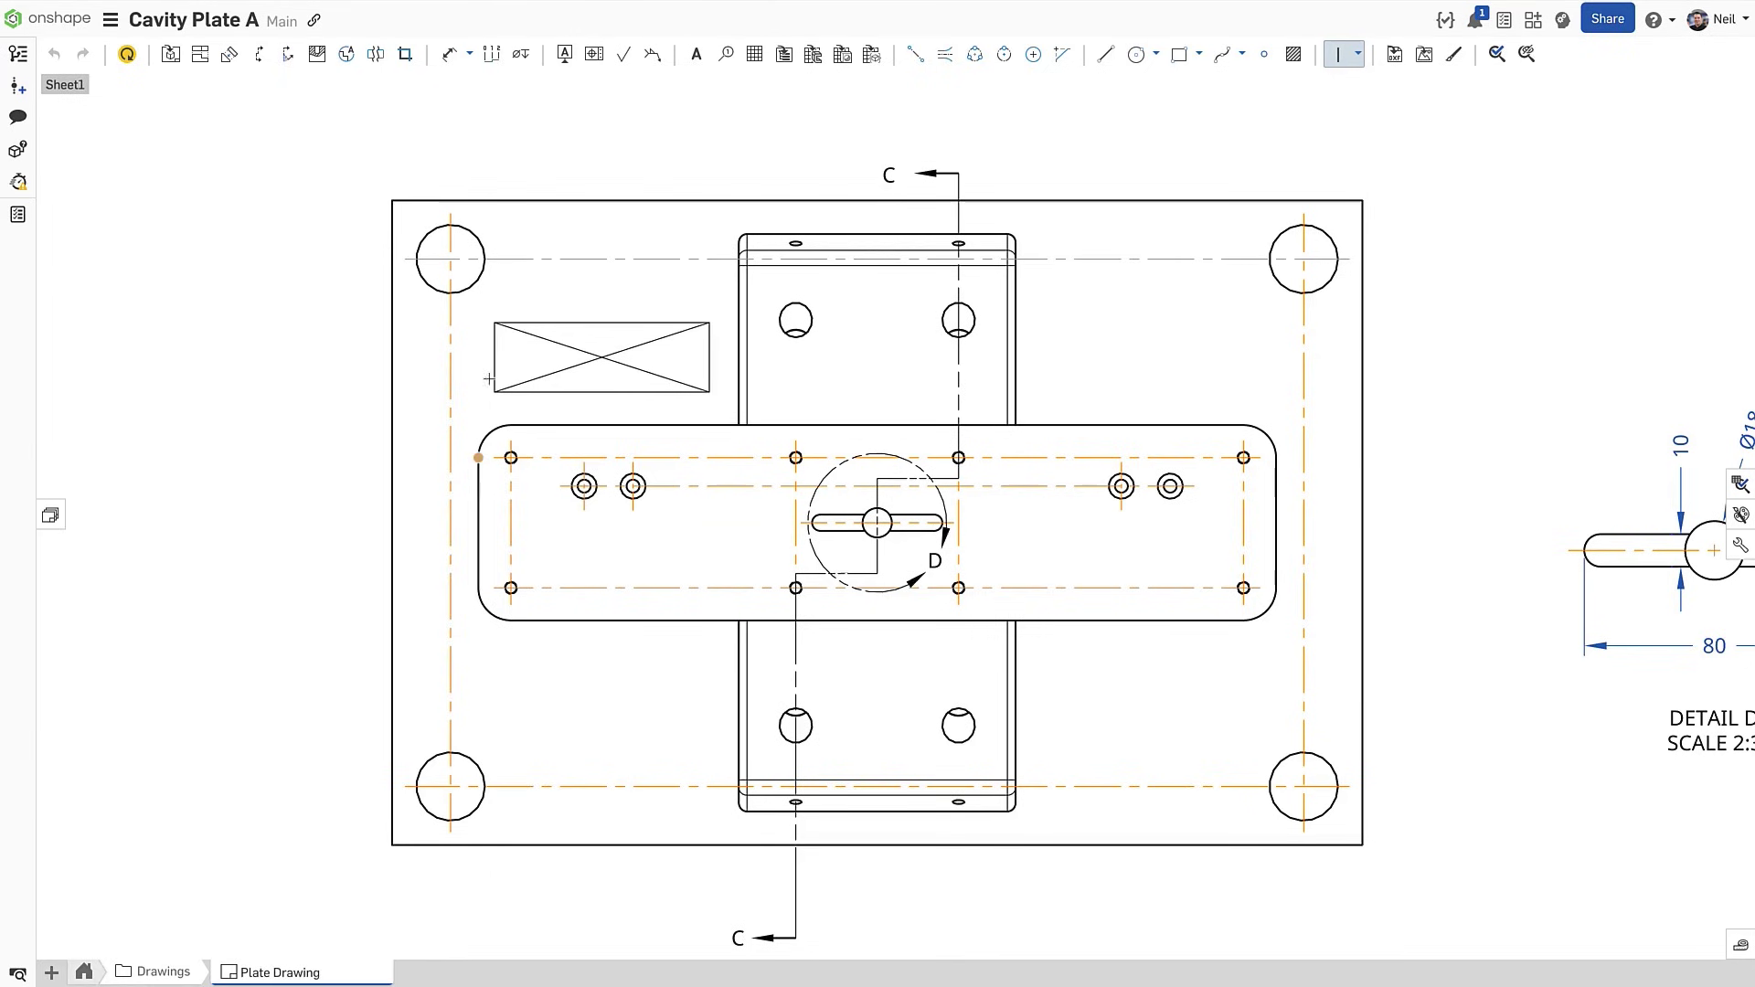
{"action": "left_click", "coordinate": [494, 359]}
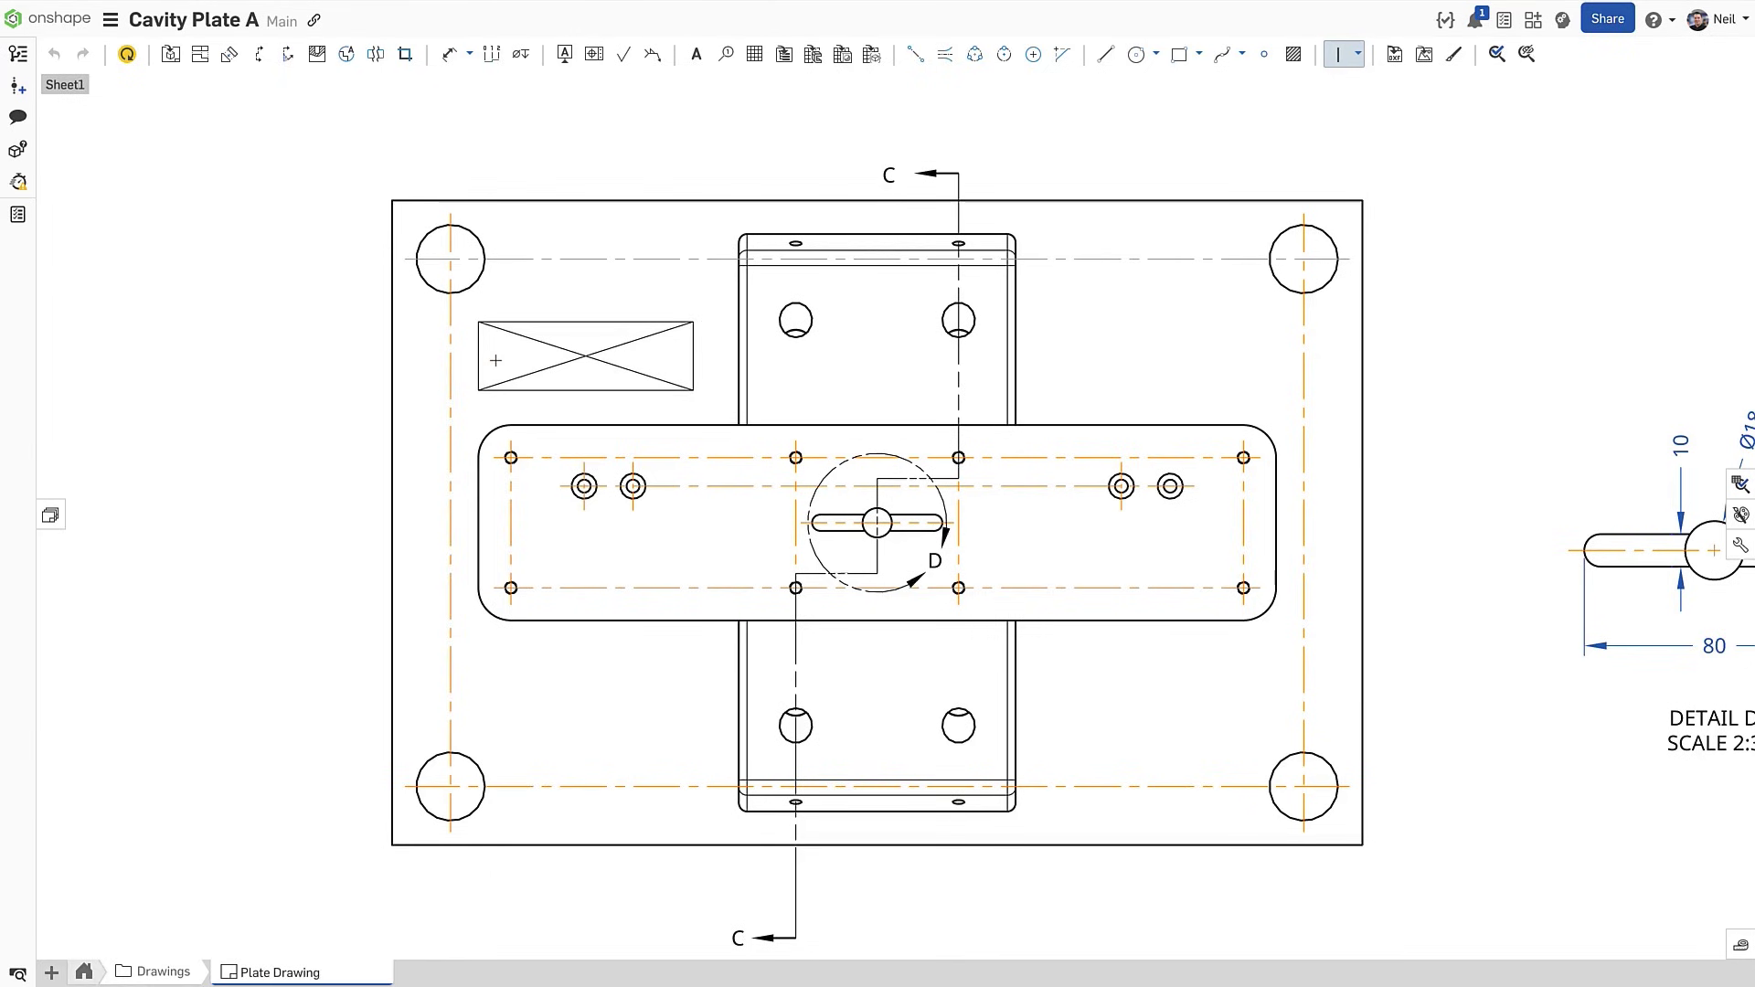
Dimension the rectangle 25 above the slot and 25 from the centre block
{"action": "key", "text": "d"}
{"action": "left_click", "coordinate": [529, 391]}
{"action": "left_click", "coordinate": [533, 425]}
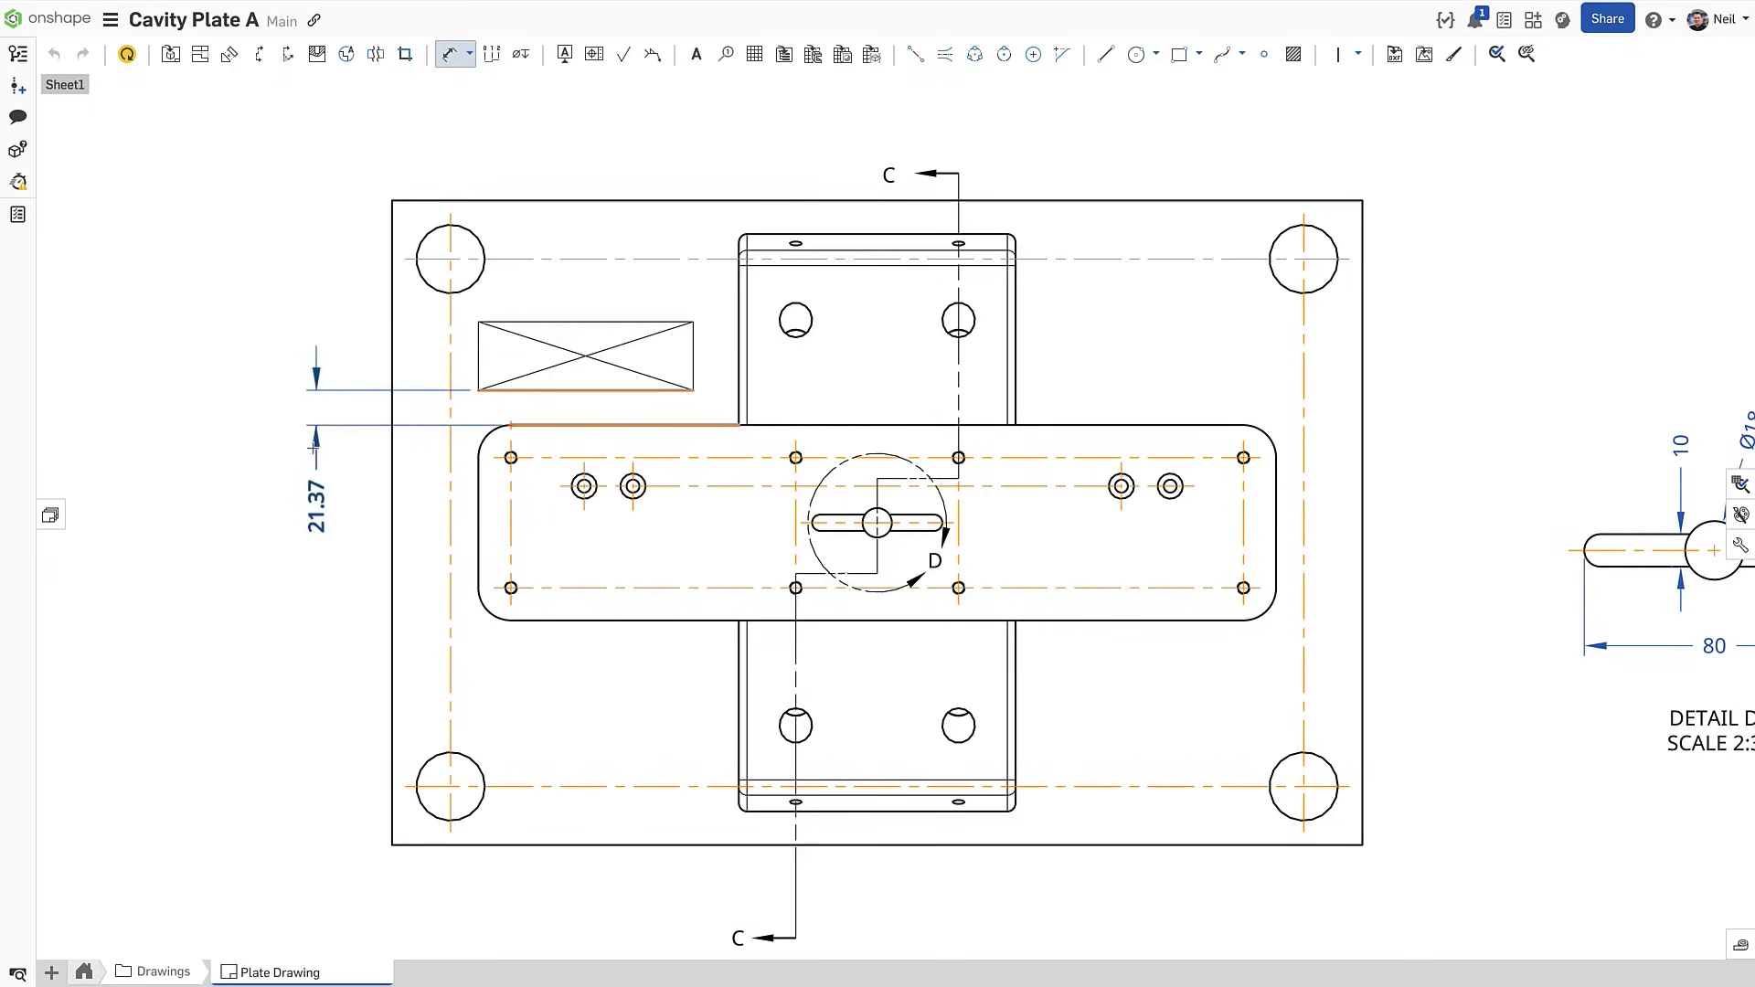
{"action": "left_click", "coordinate": [312, 440]}
{"action": "type", "text": "25"}
{"action": "key", "text": "Return"}
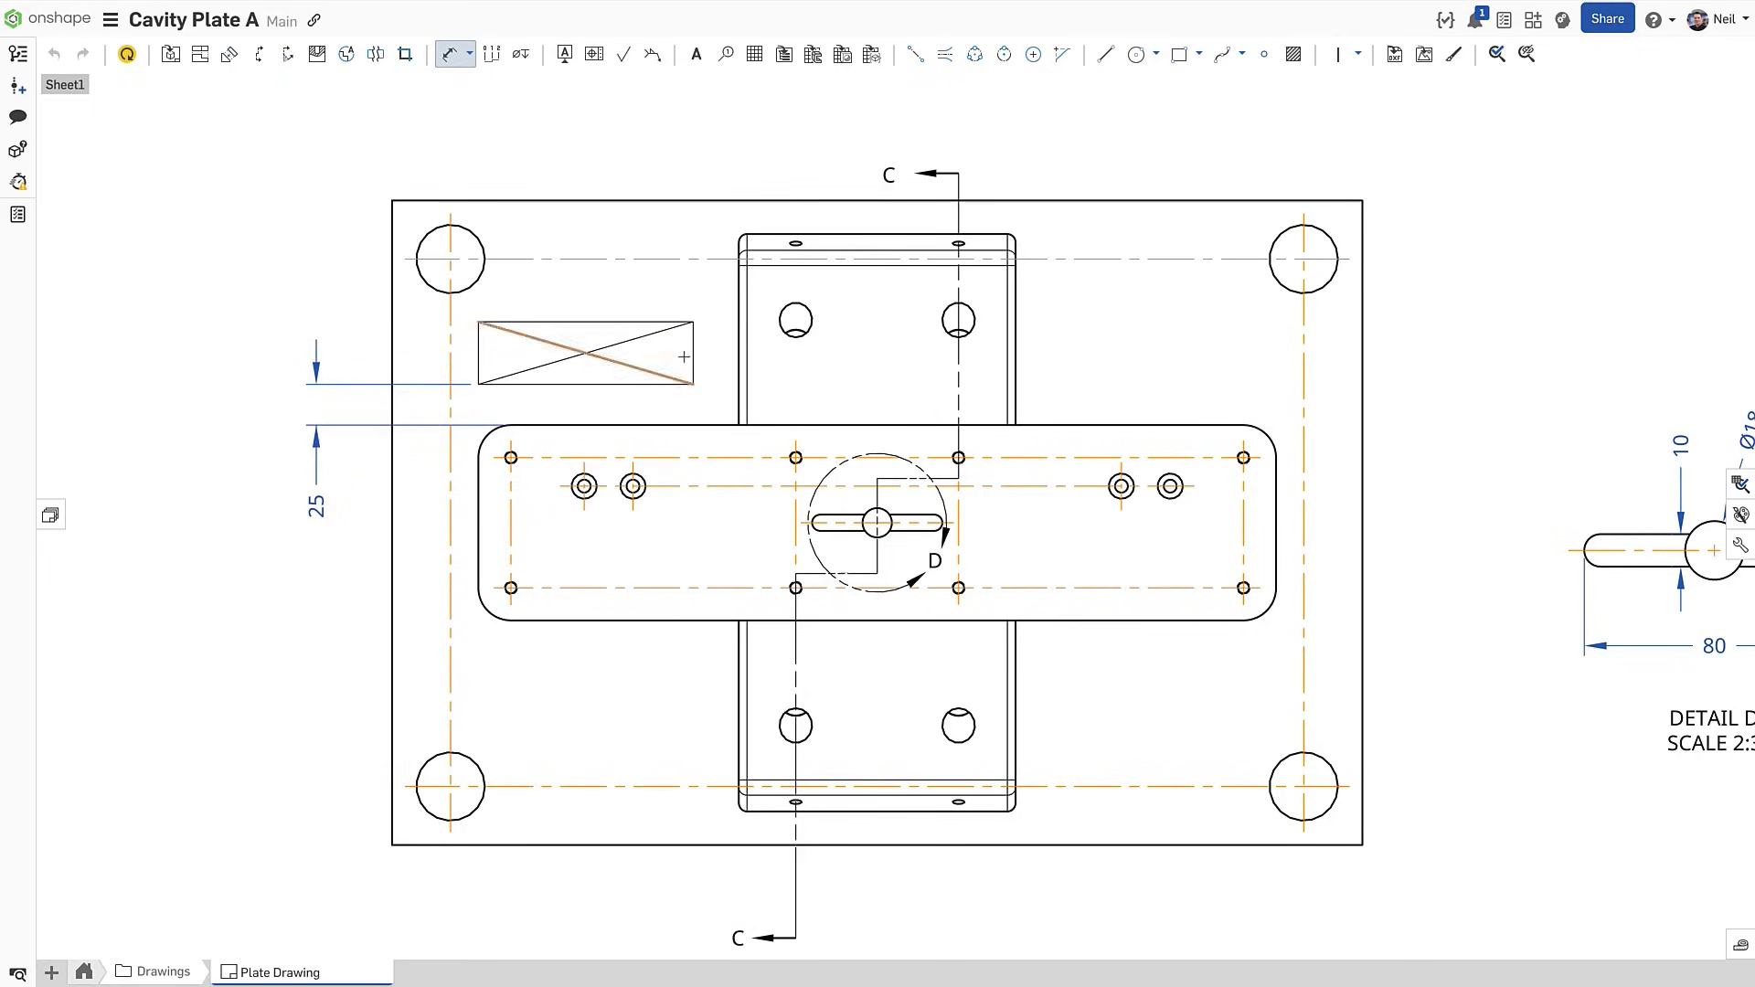
{"action": "left_click", "coordinate": [694, 355]}
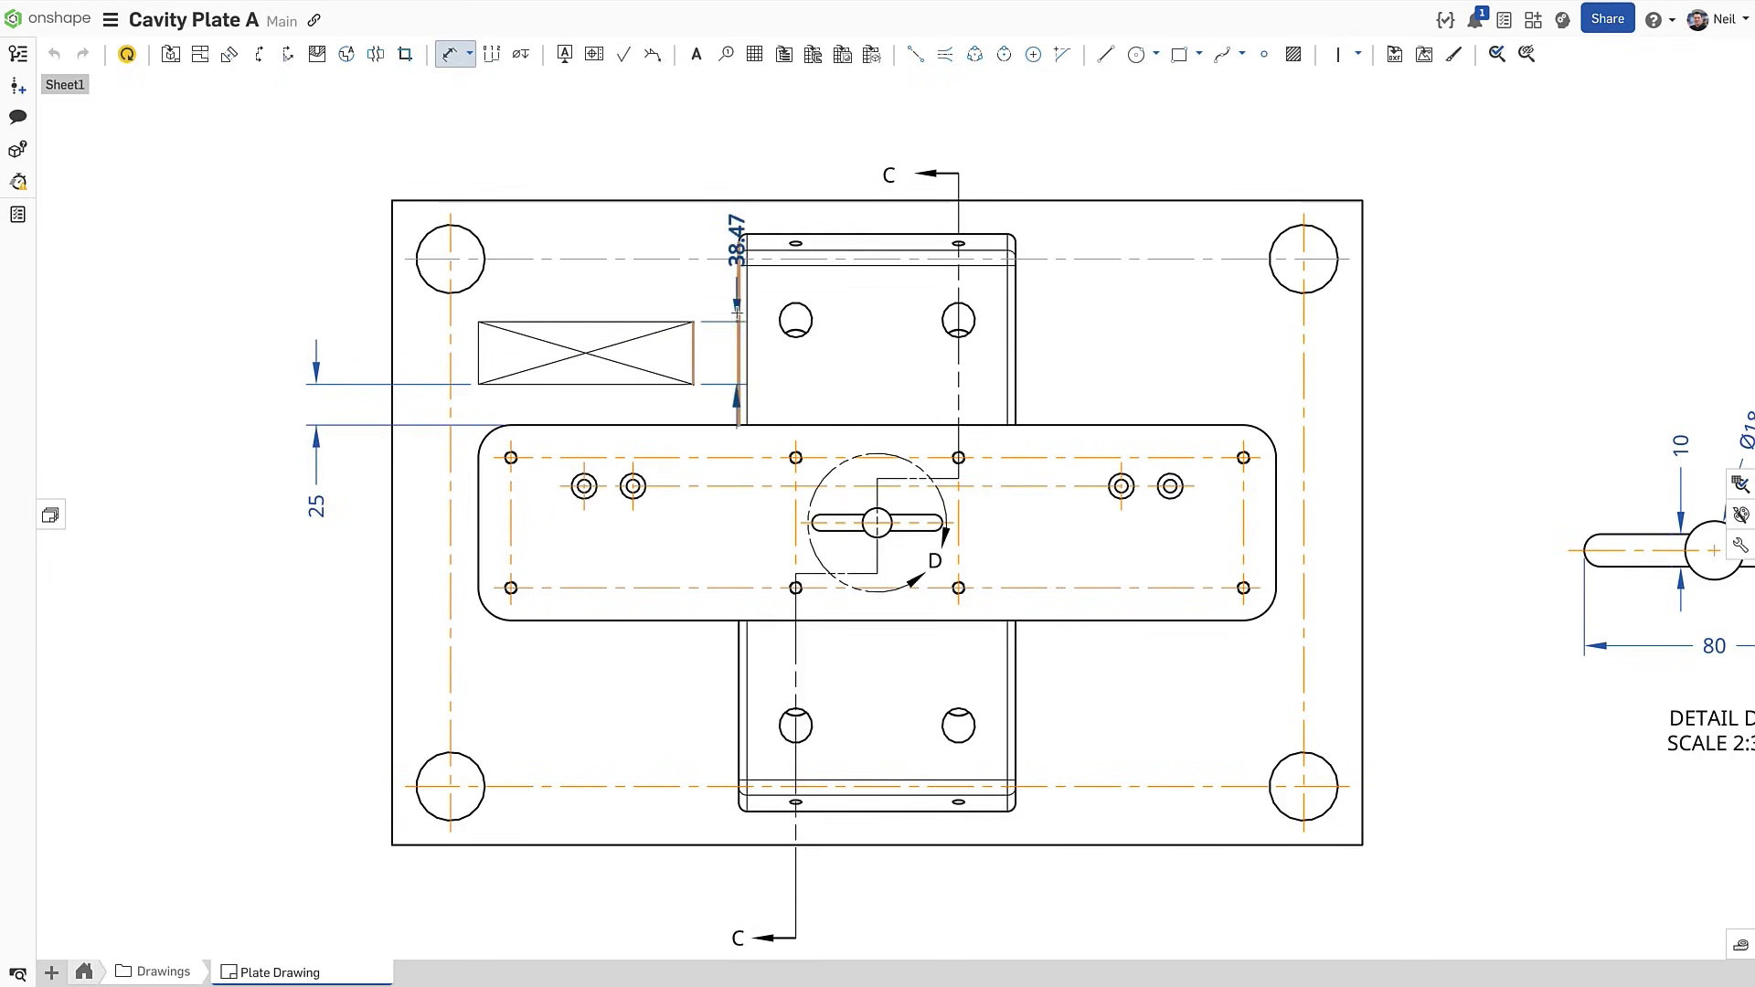
{"action": "left_click", "coordinate": [737, 311]}
{"action": "left_click", "coordinate": [666, 153]}
{"action": "type", "text": "25"}
{"action": "key", "text": "Return"}
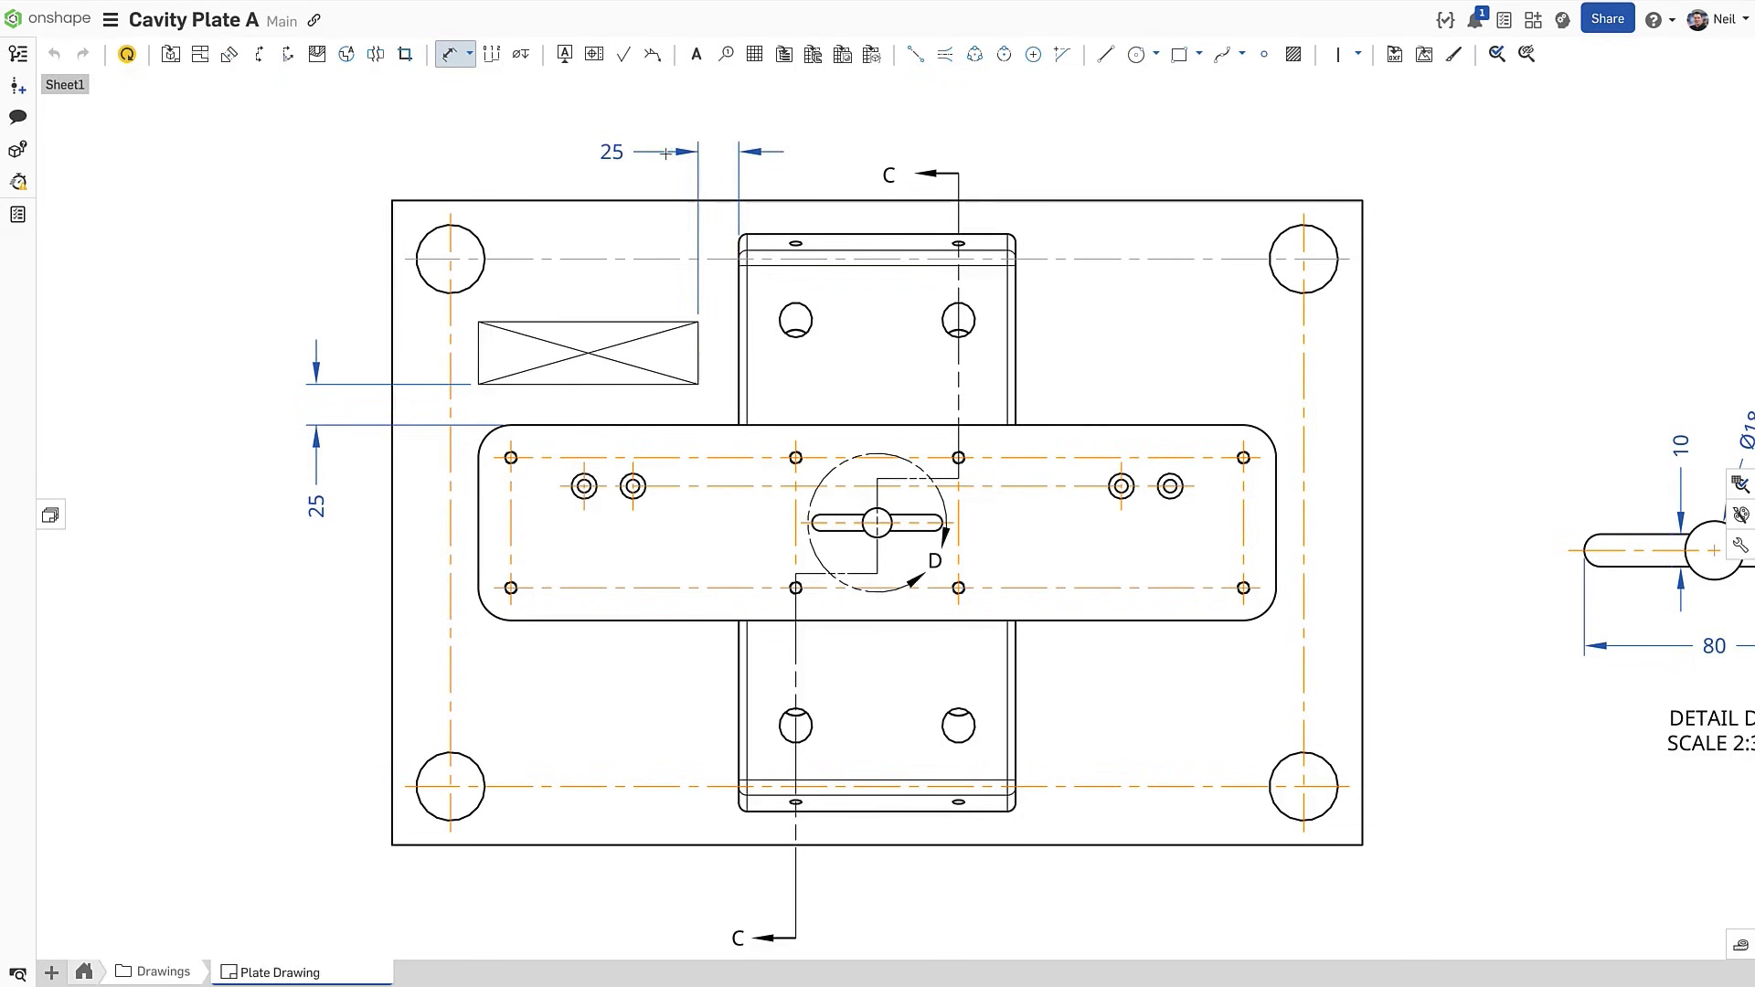
Set the crossed rectangle's height to 35
{"action": "left_click", "coordinate": [551, 321]}
{"action": "left_click", "coordinate": [540, 384]}
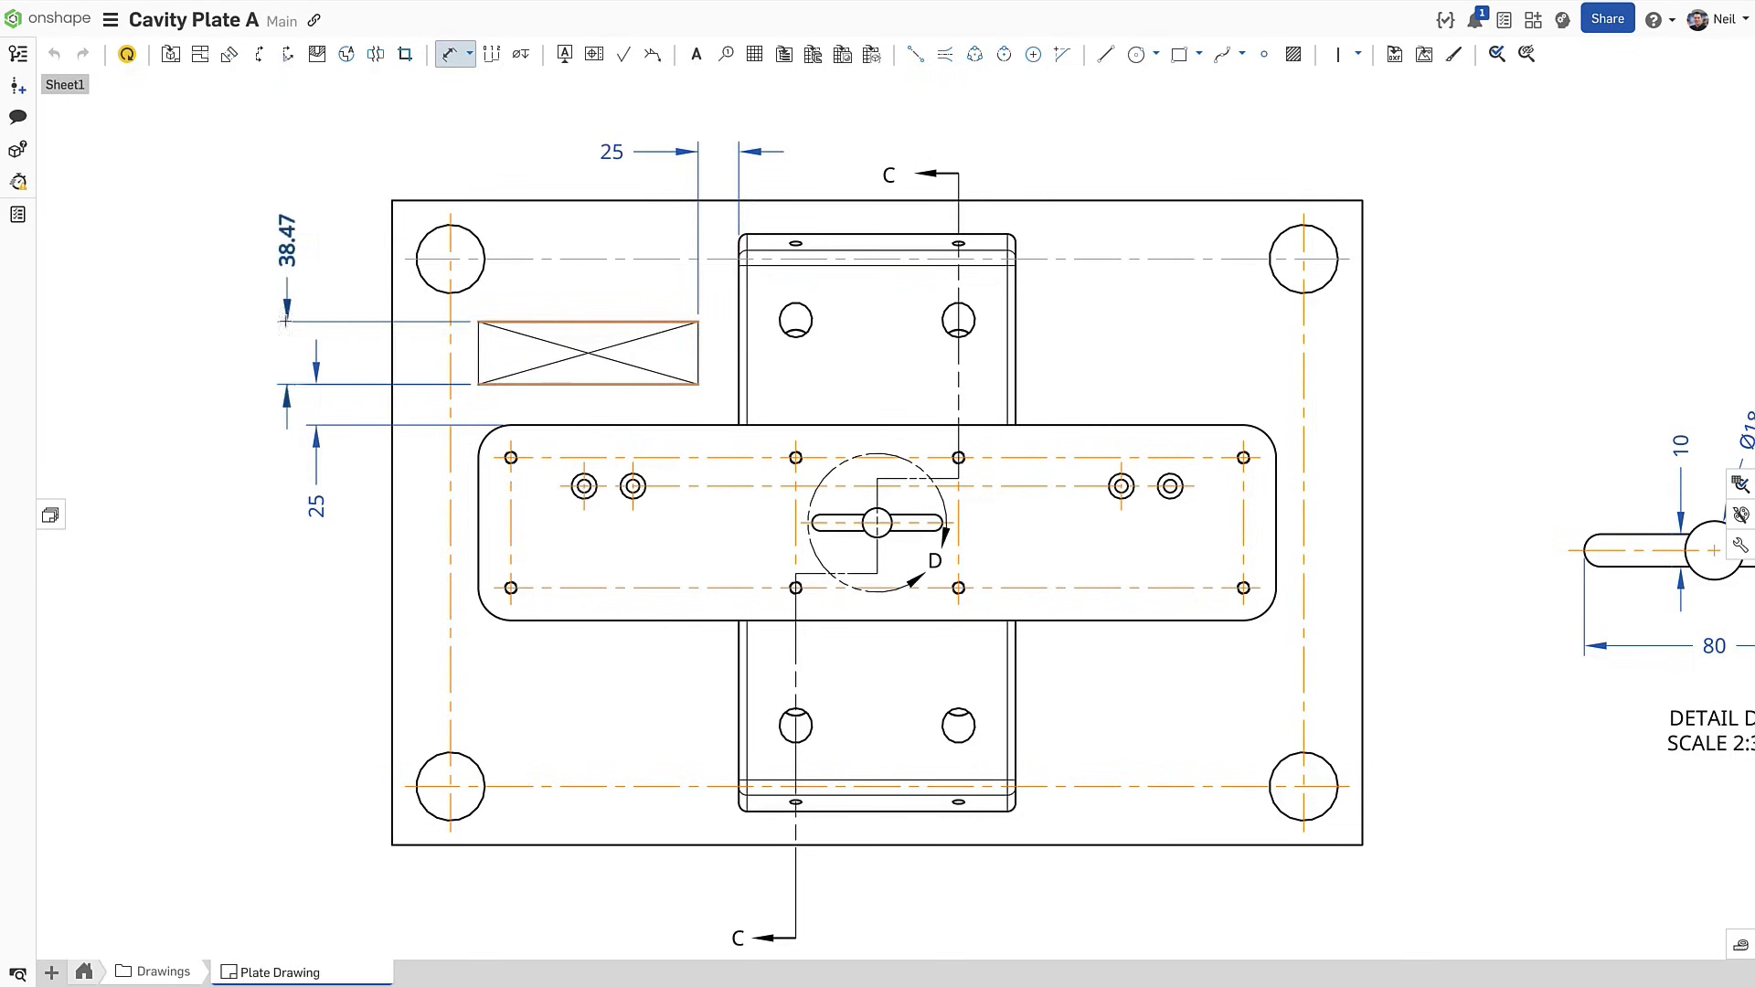
{"action": "left_click", "coordinate": [283, 320]}
{"action": "type", "text": "35"}
{"action": "key", "text": "Return"}
Undo the extra 78 dimension to the plate top and update the drawing to the latest model
{"action": "left_click", "coordinate": [515, 326]}
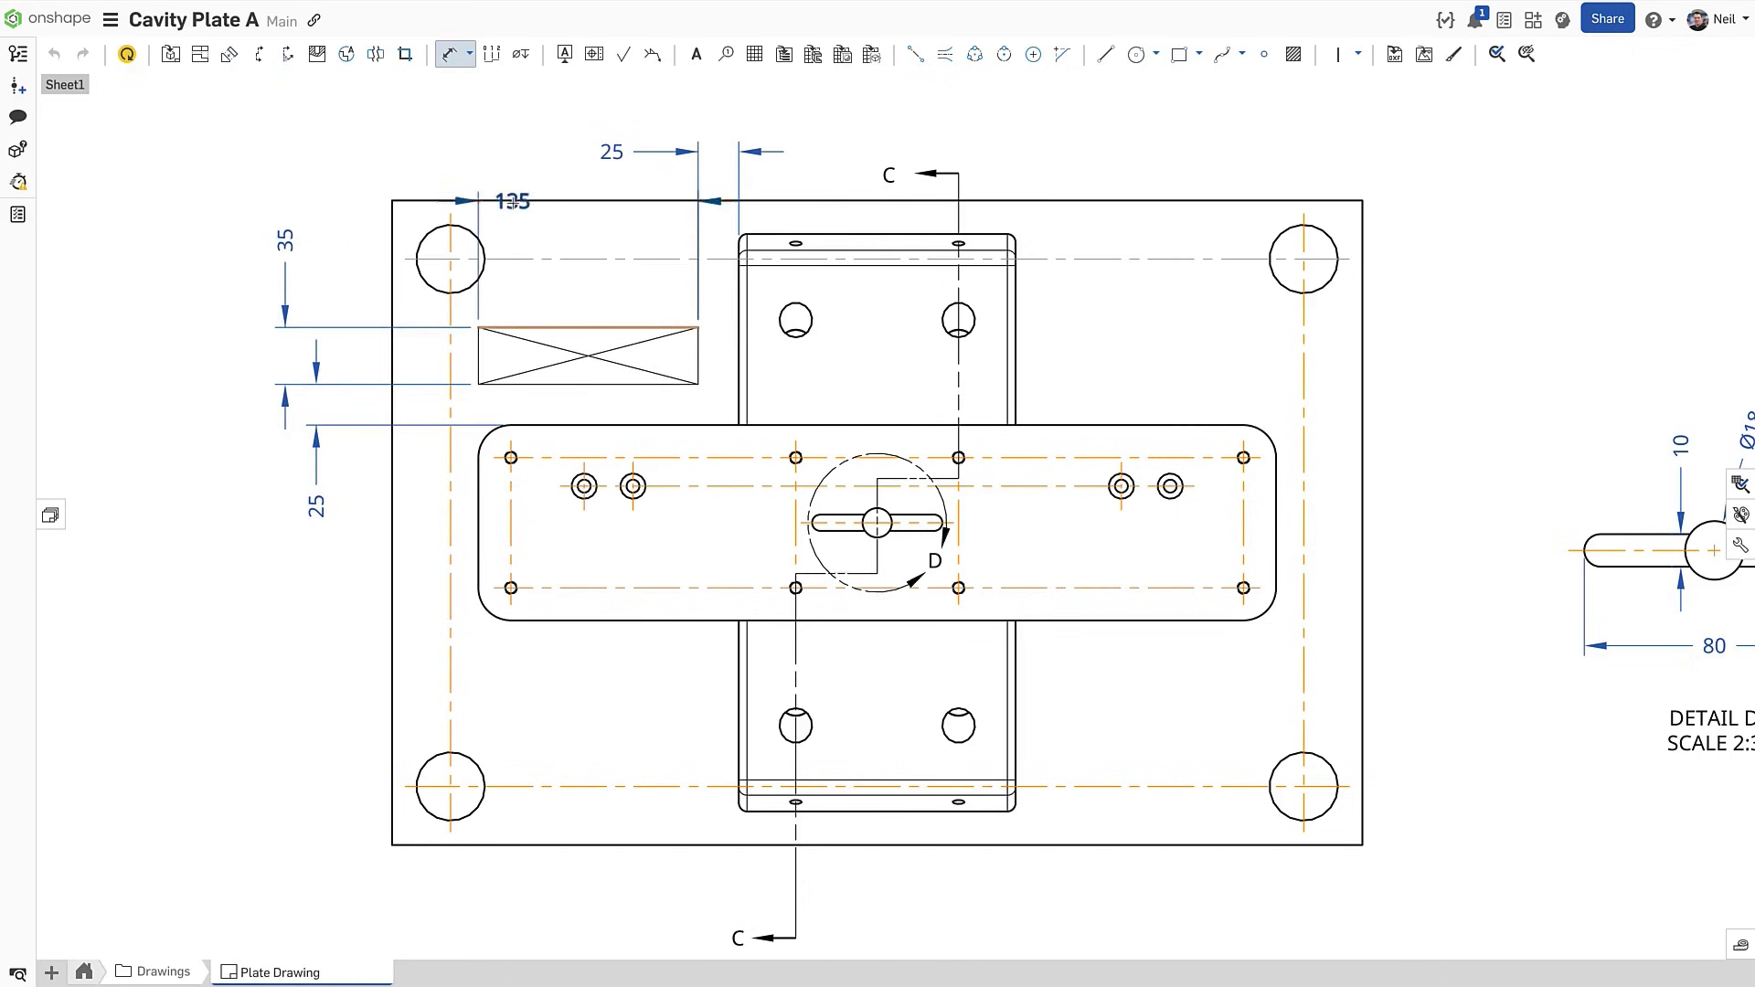
{"action": "left_click", "coordinate": [460, 201]}
{"action": "left_click", "coordinate": [332, 258]}
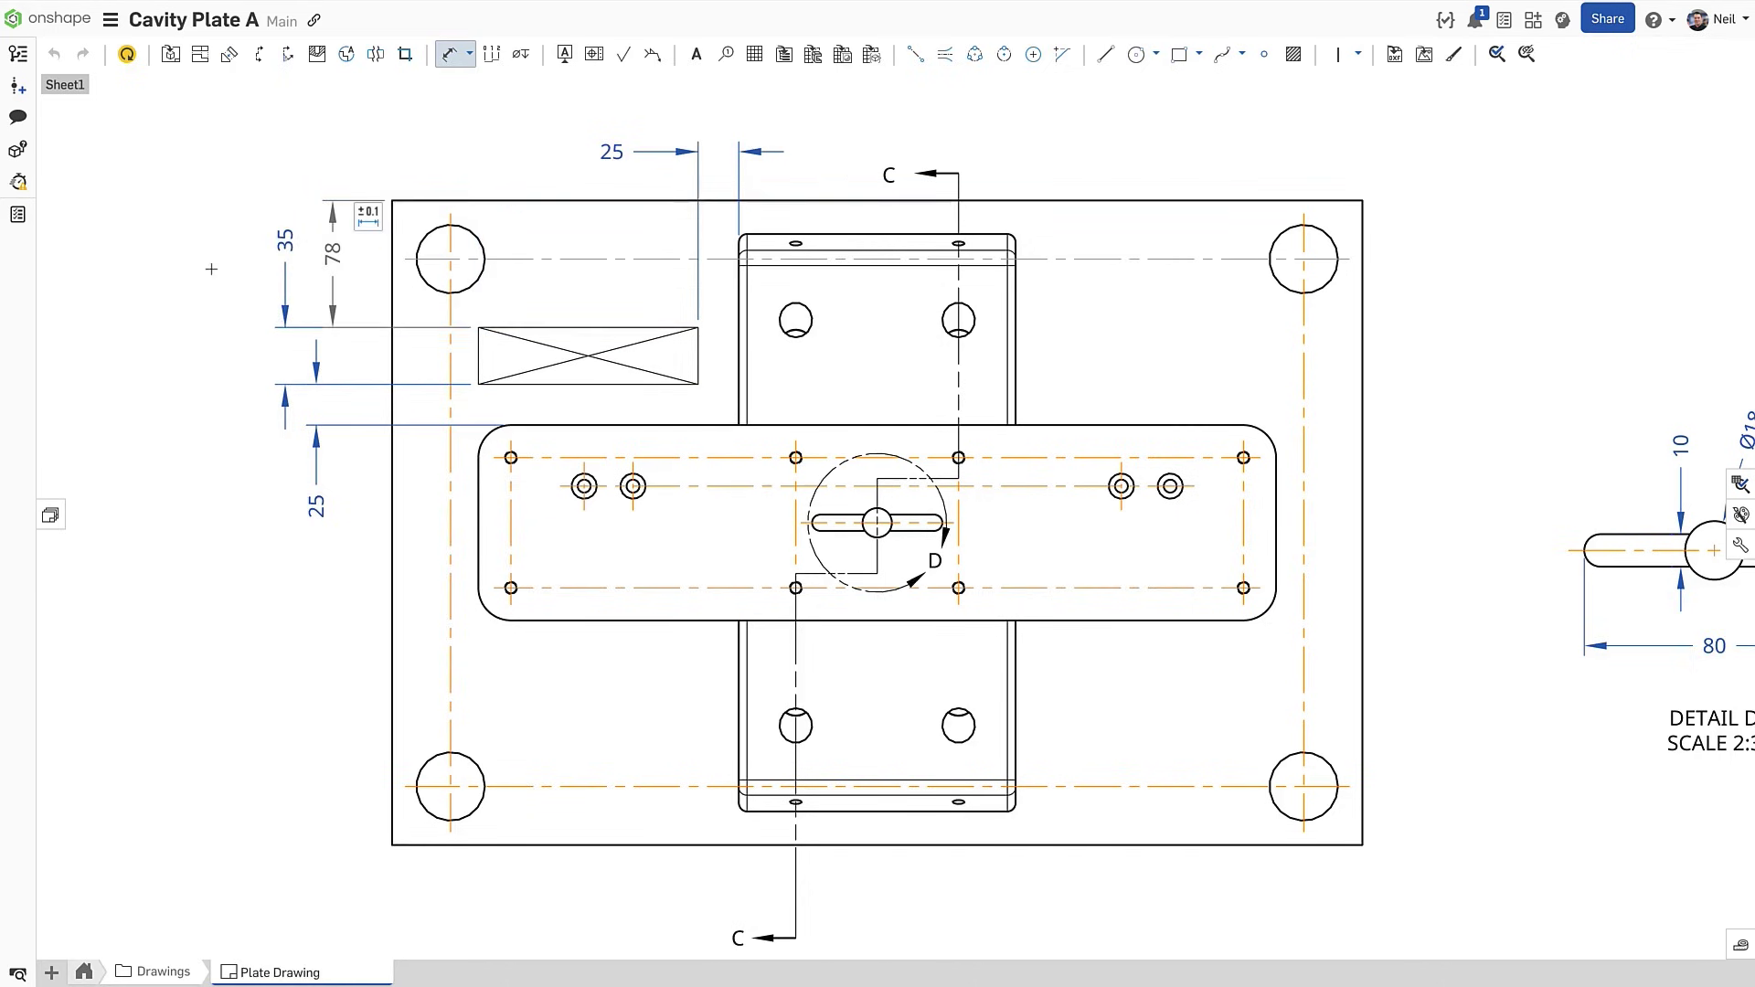
{"action": "key", "text": "Escape"}
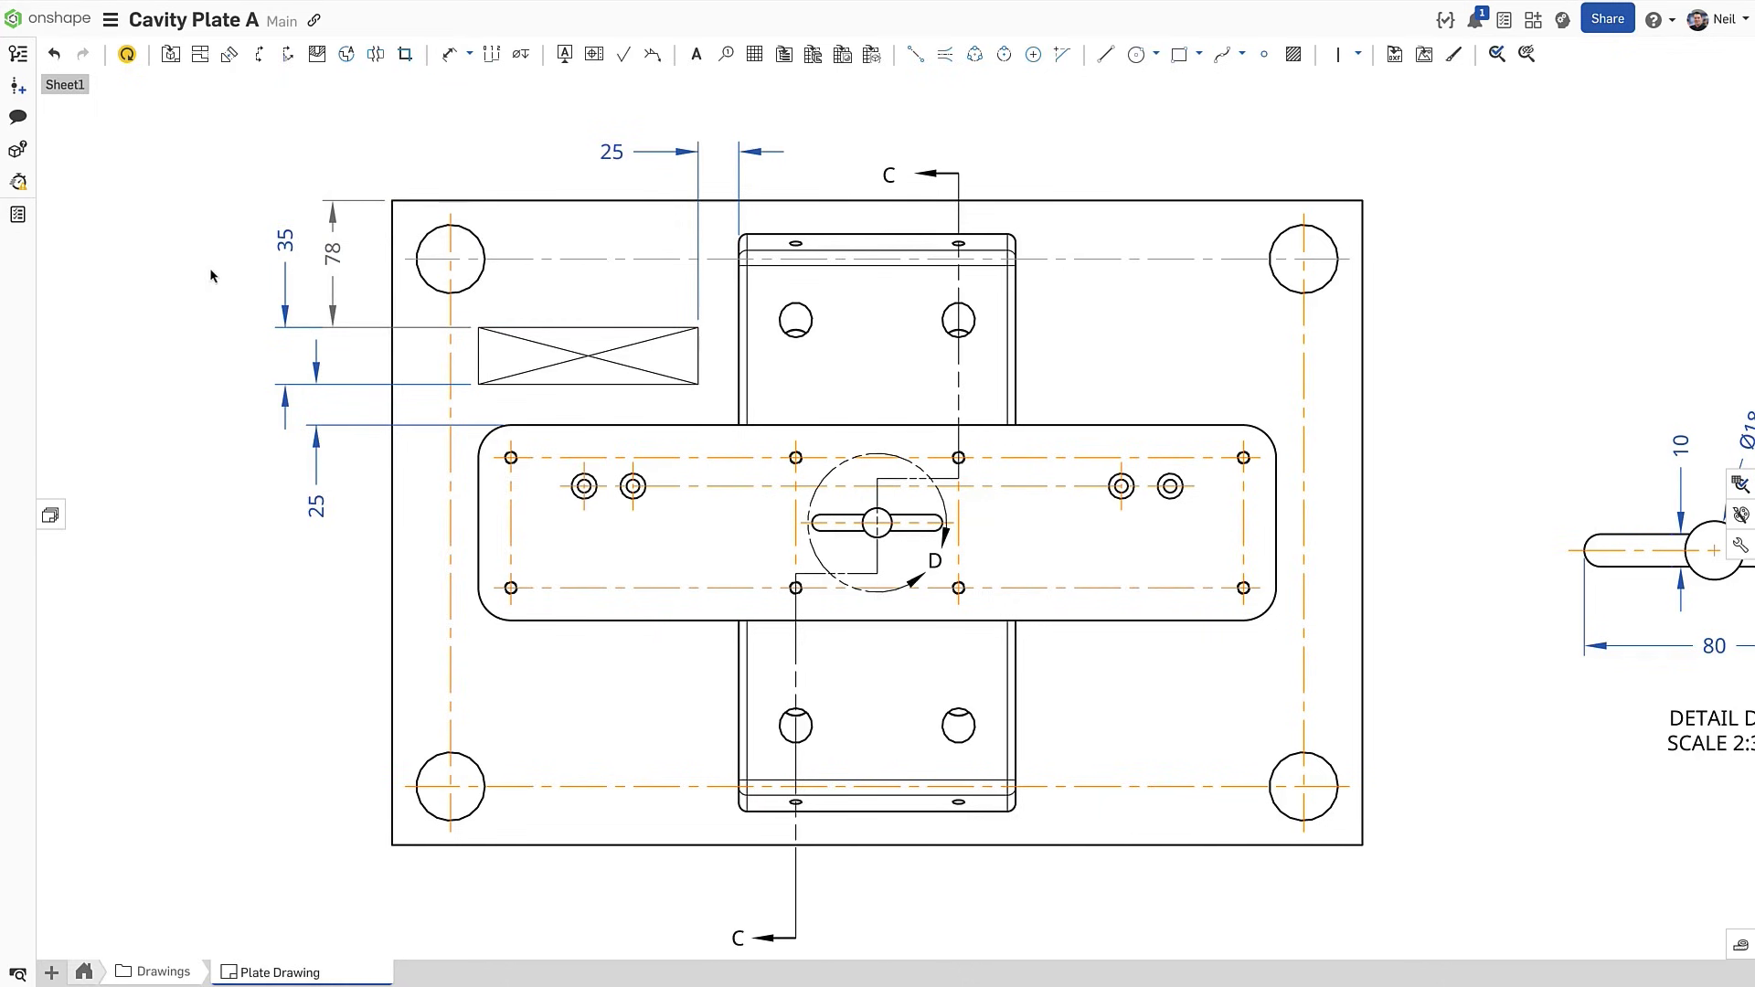
{"action": "key", "text": "ctrl+z"}
{"action": "left_click", "coordinate": [127, 54]}
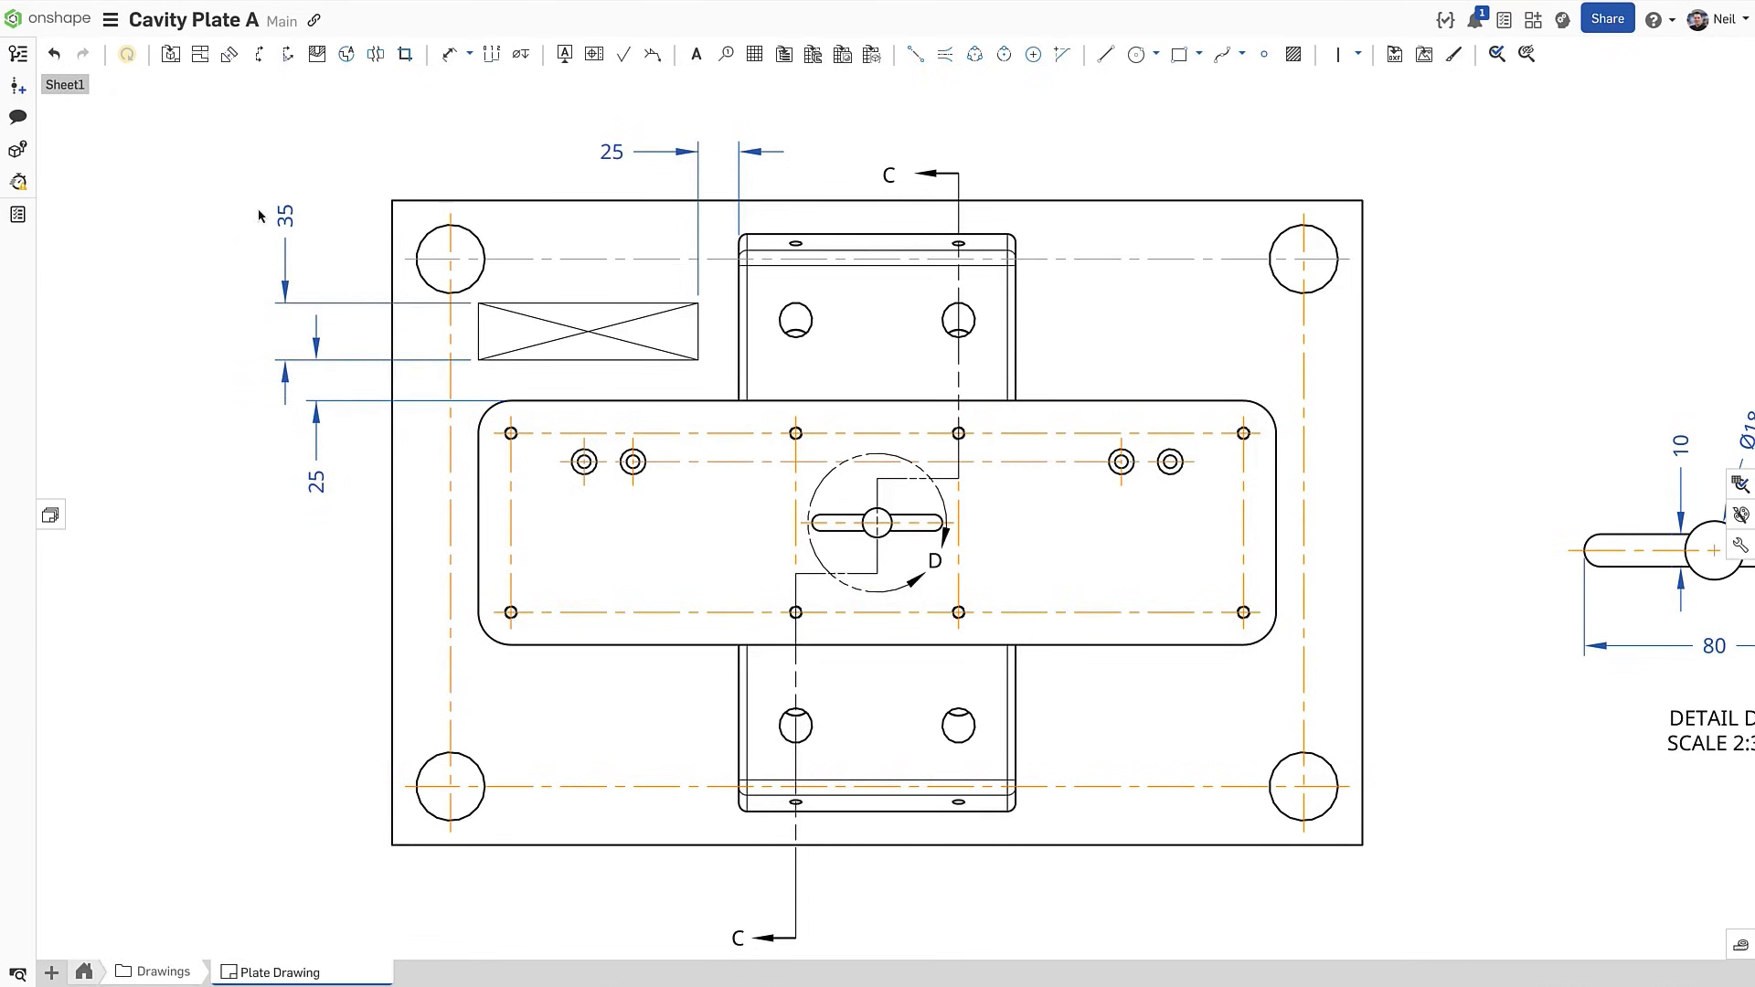
{"action": "left_click", "coordinate": [278, 215]}
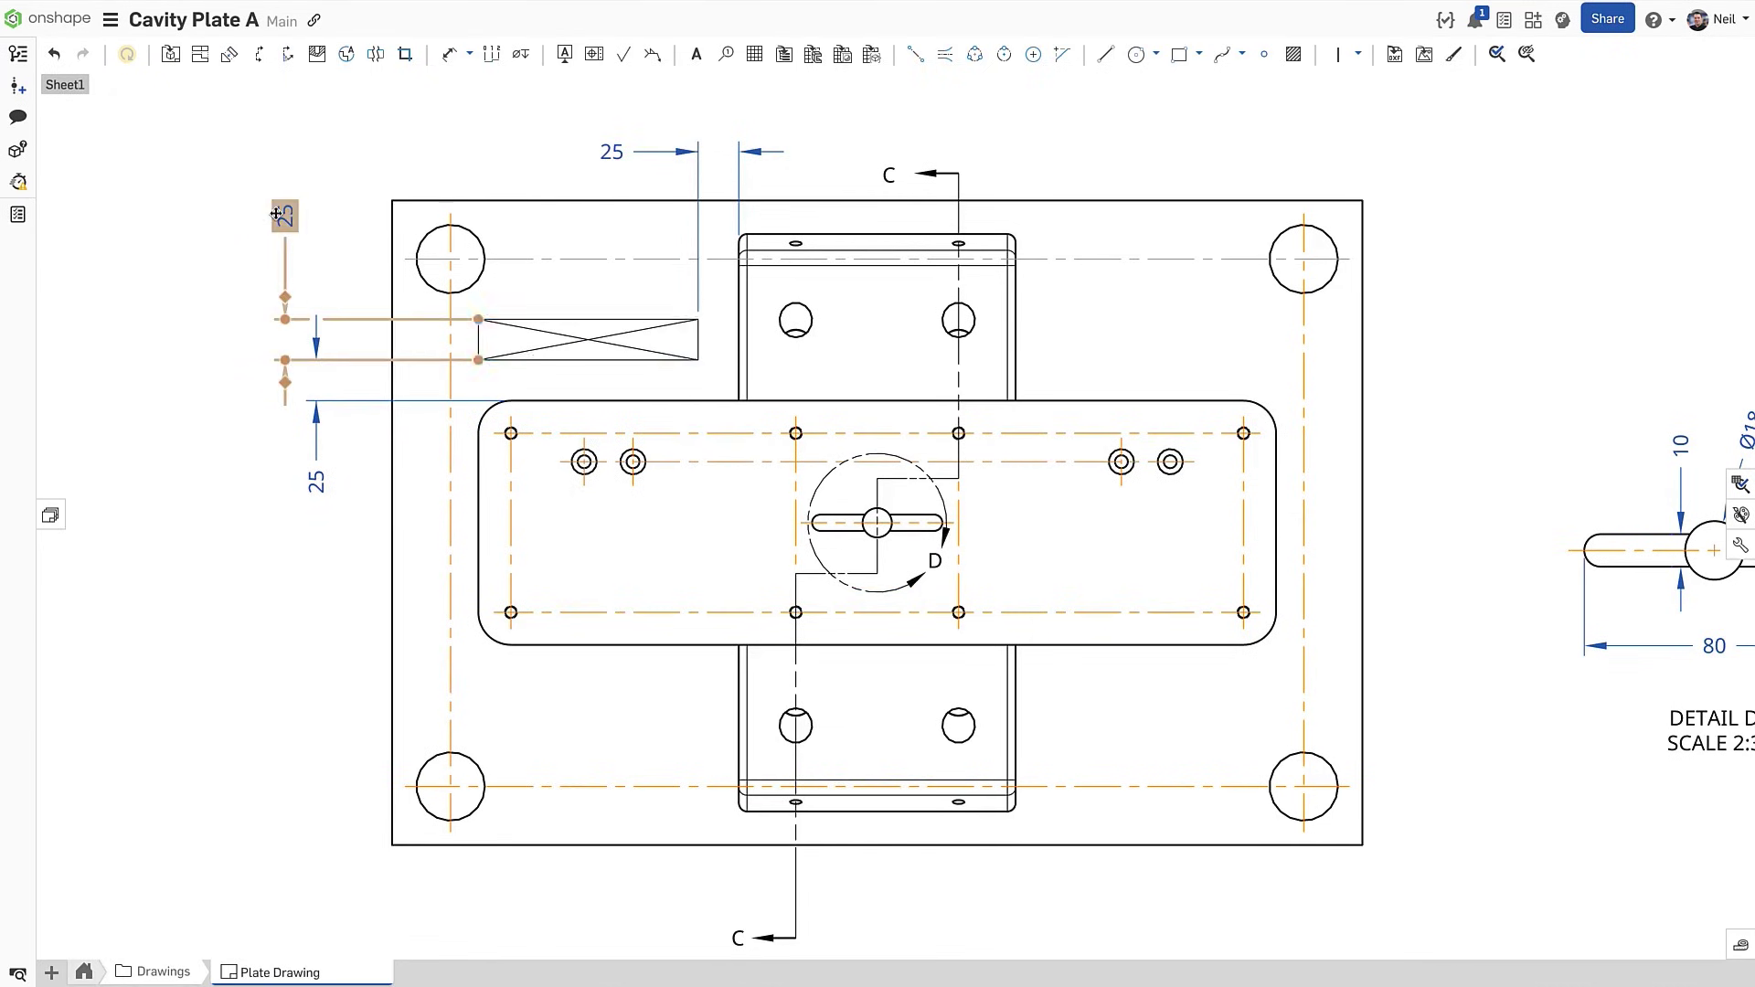
Show, then hide, the view's sketch constraints and nudge the Cavity Plate A view slightly right
{"action": "left_click", "coordinate": [243, 225]}
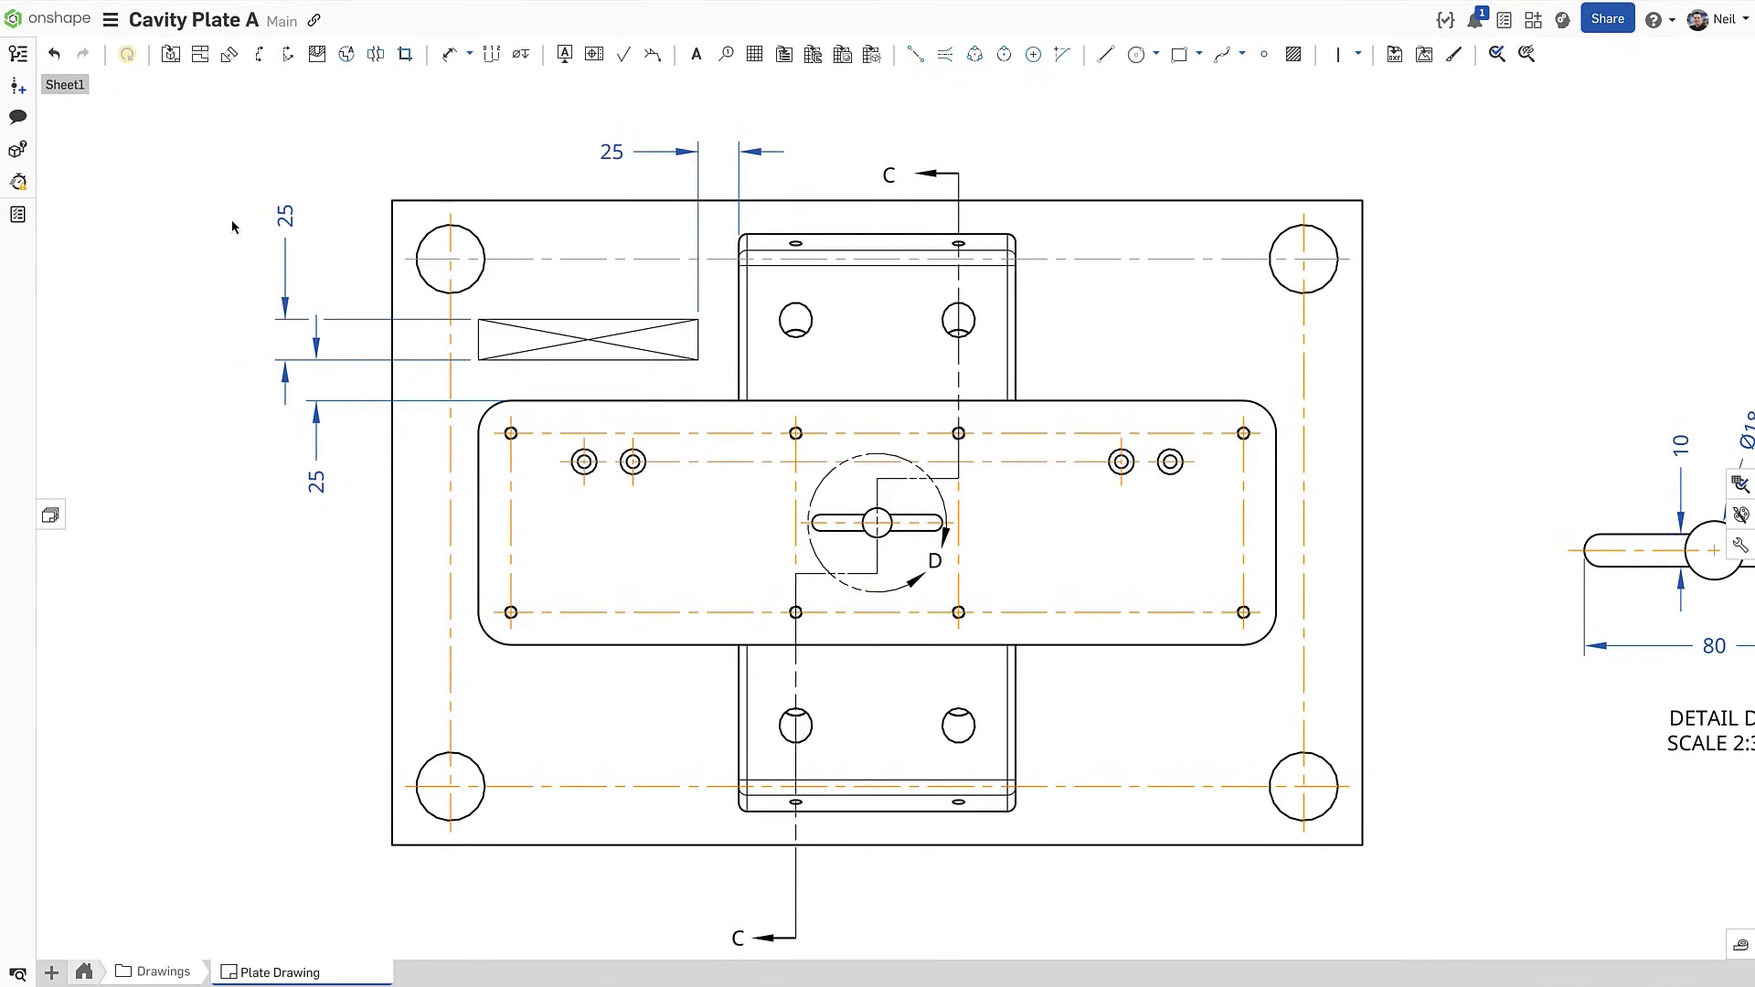
{"action": "right_click", "coordinate": [532, 229]}
{"action": "mouse_move", "coordinate": [603, 216]}
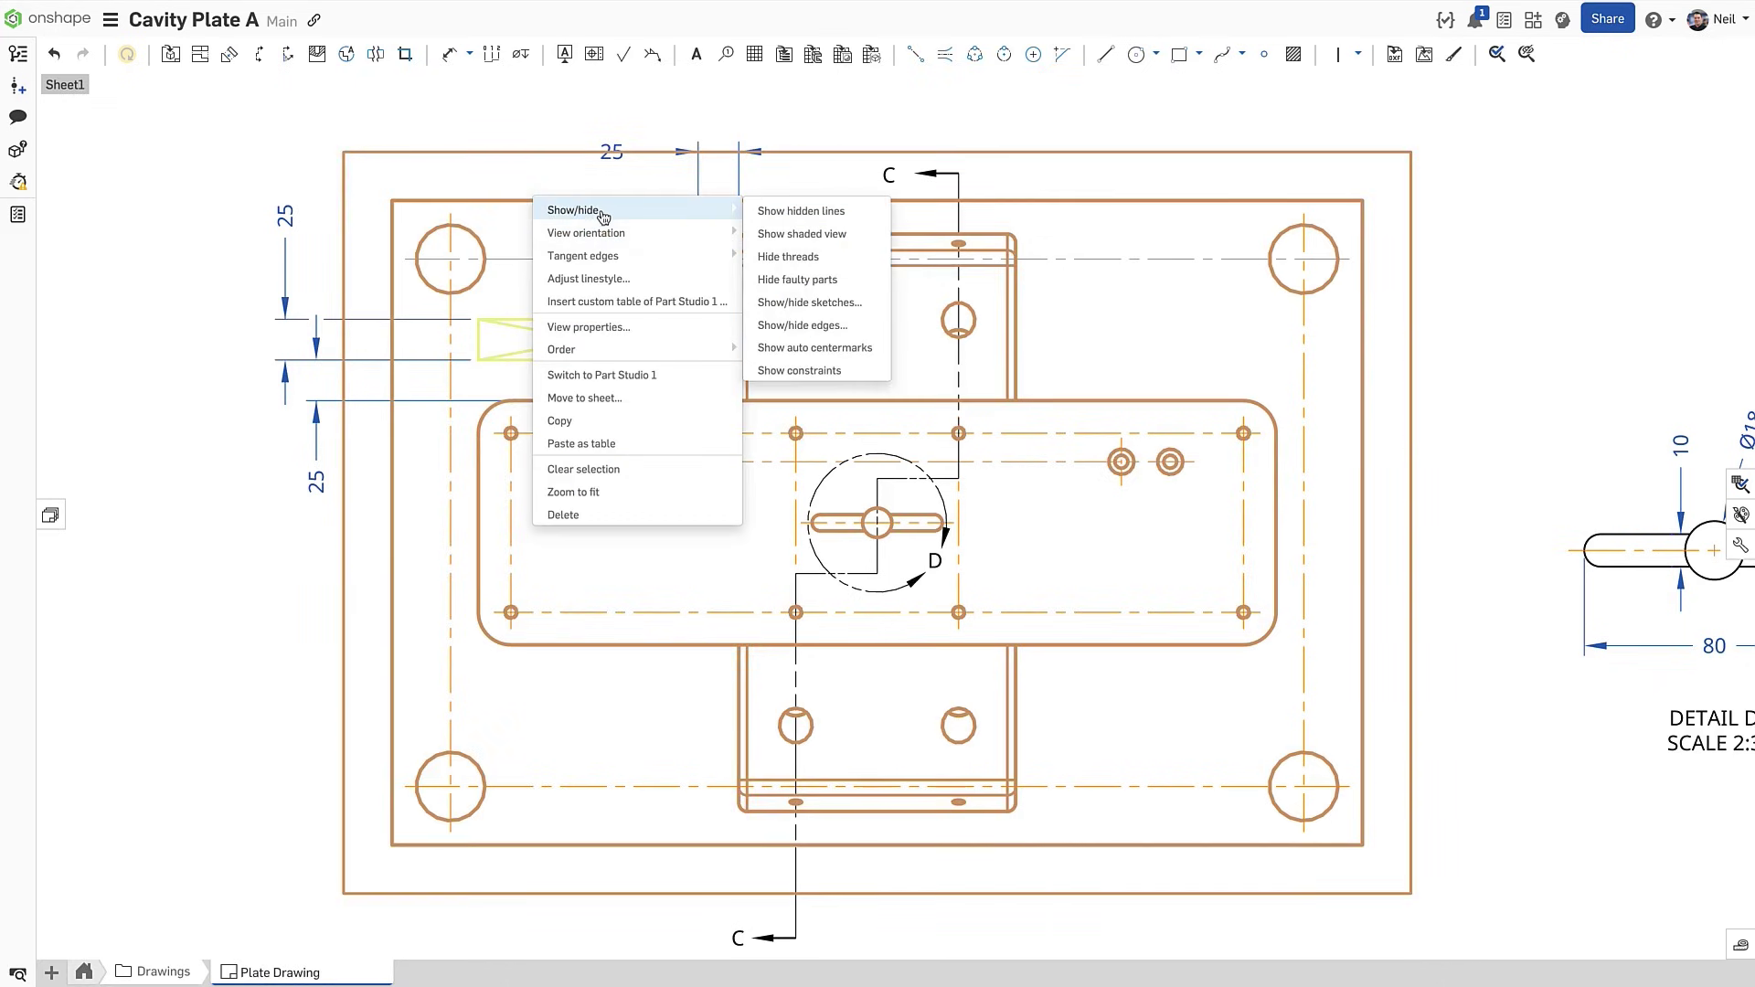
{"action": "left_click", "coordinate": [795, 371]}
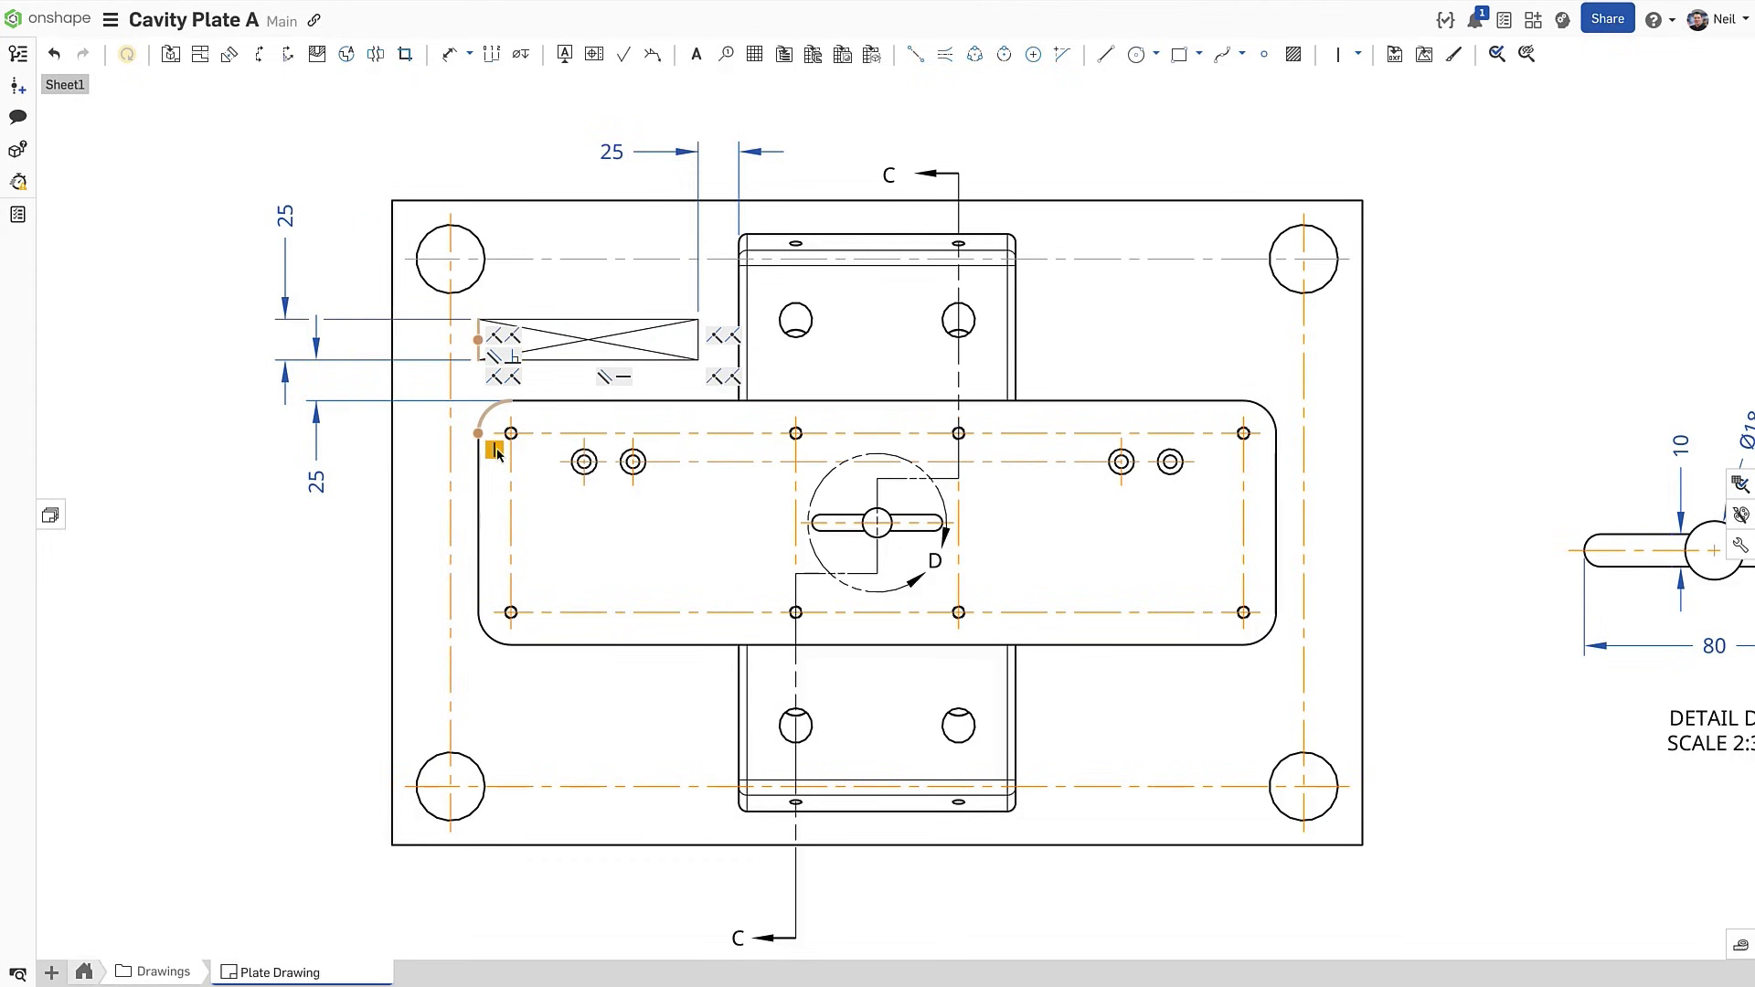
{"action": "right_click", "coordinate": [509, 202]}
{"action": "mouse_move", "coordinate": [548, 214]}
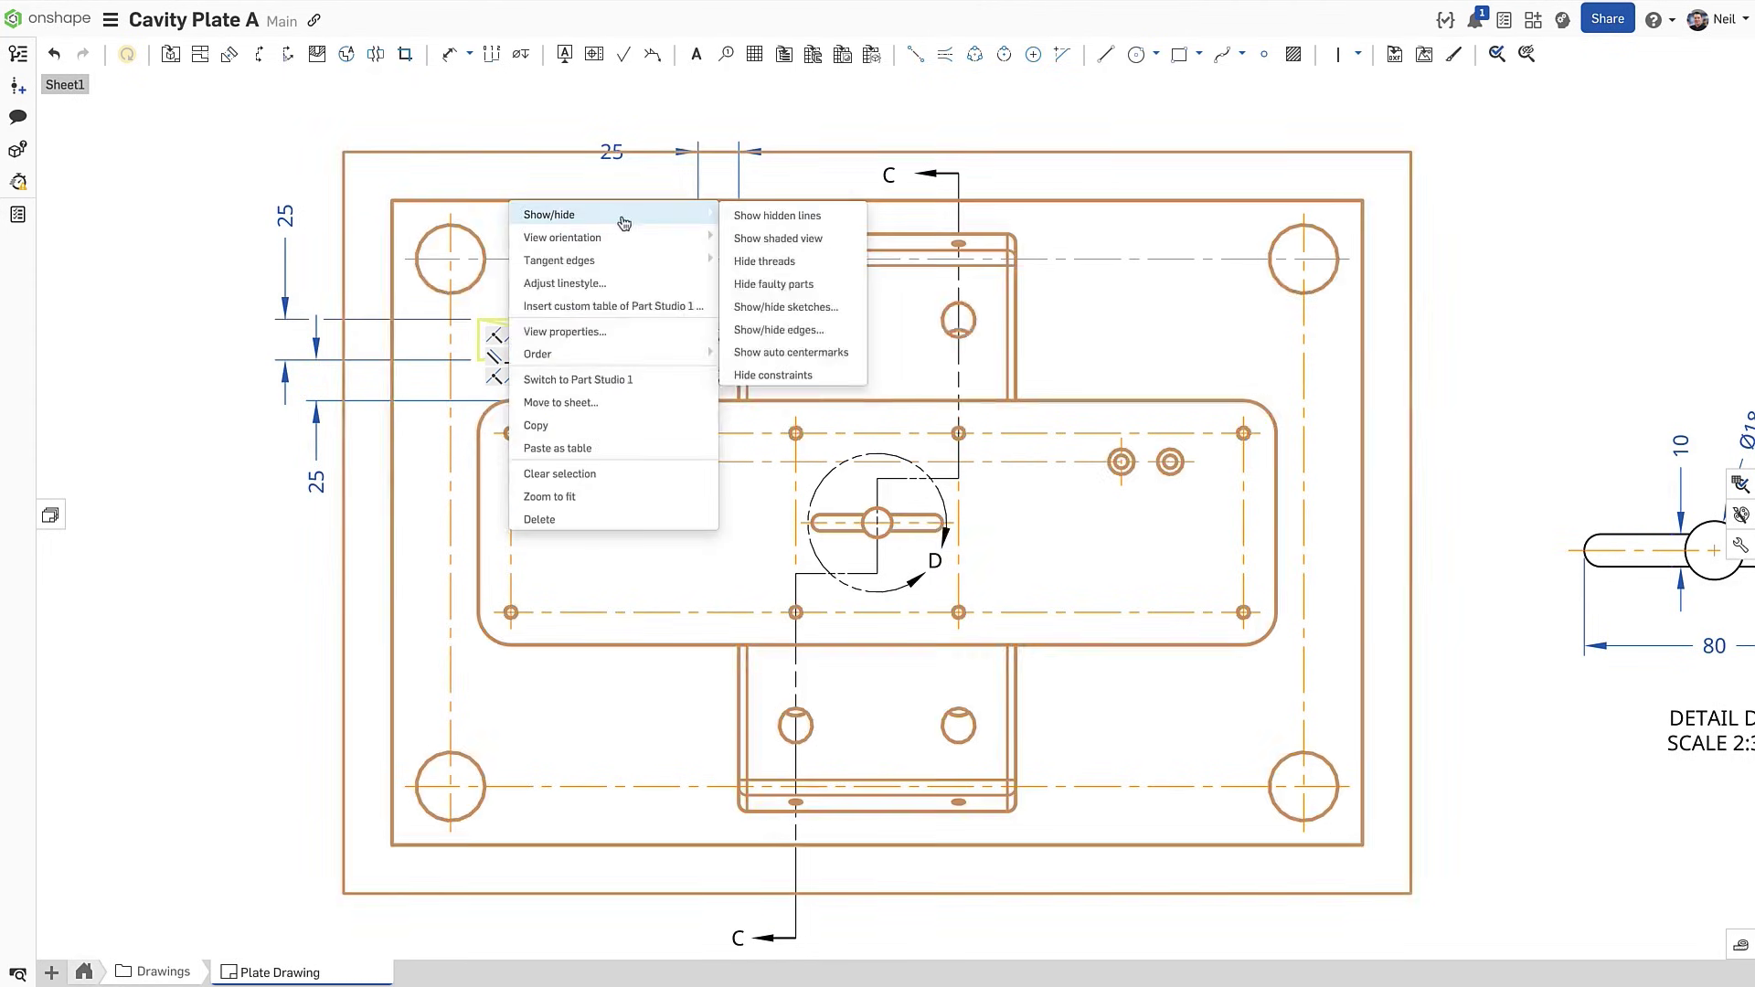
{"action": "left_click", "coordinate": [775, 376]}
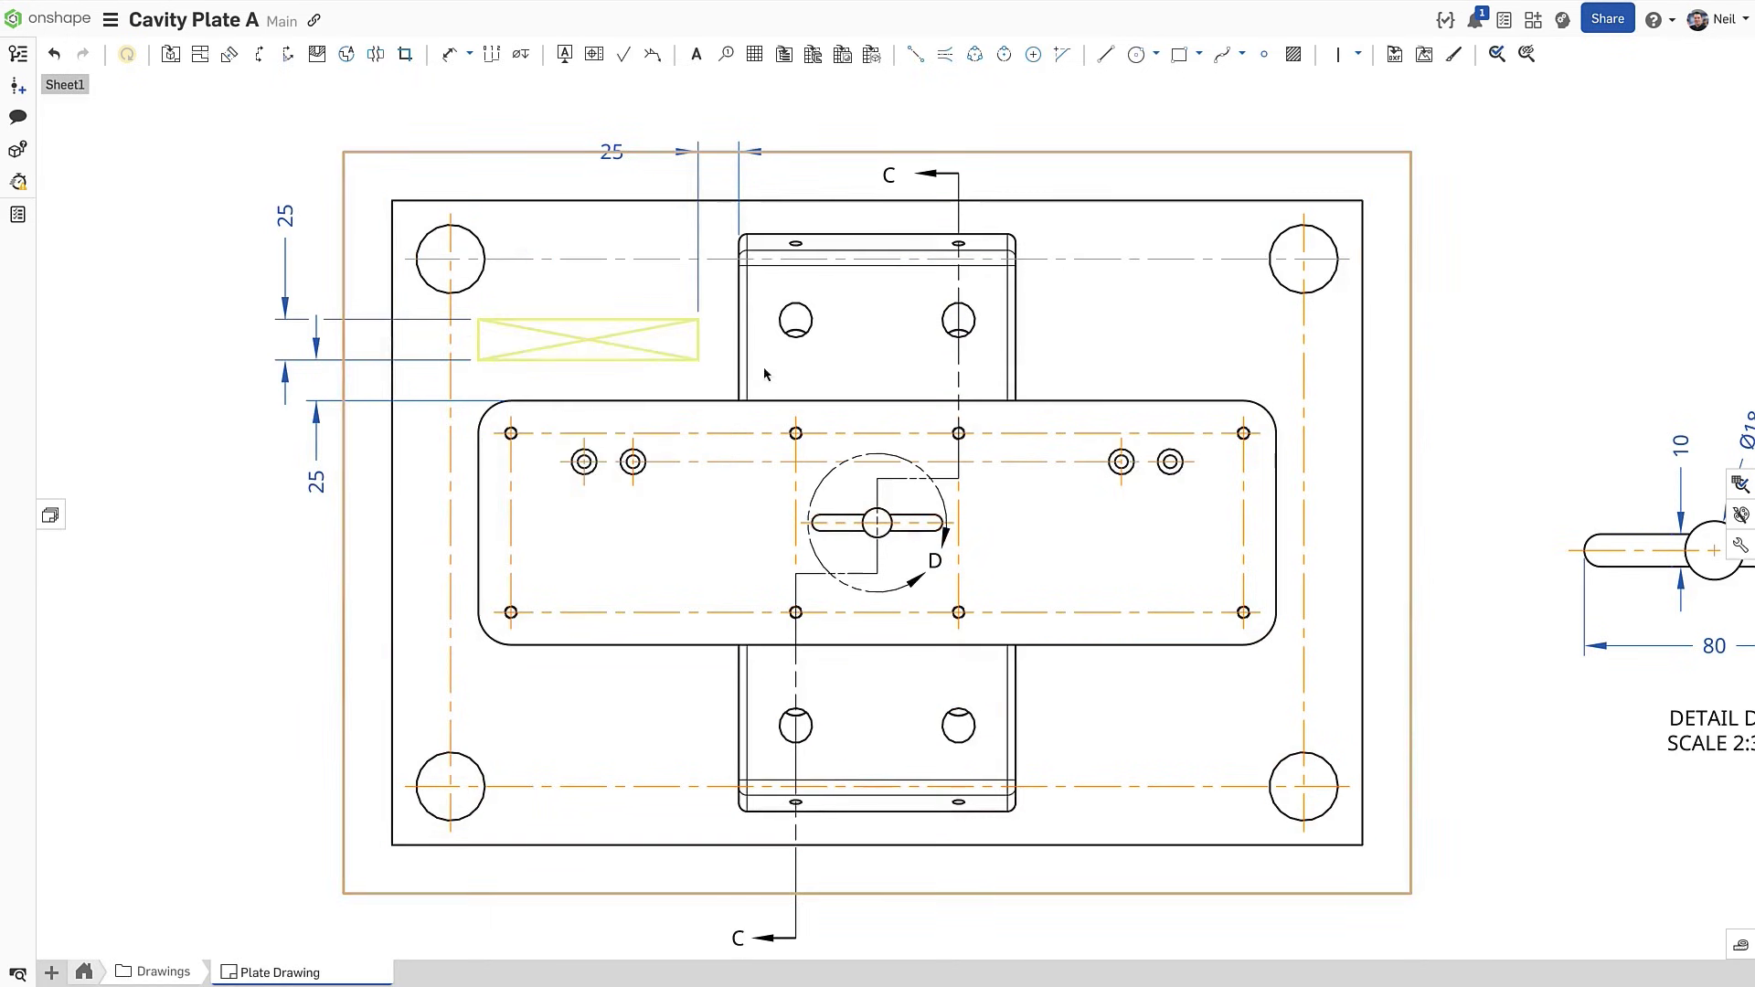
{"action": "mouse_move", "coordinate": [601, 243]}
{"action": "left_mouse_down"}
{"action": "mouse_move", "coordinate": [552, 243]}
{"action": "mouse_move", "coordinate": [619, 247]}
{"action": "left_mouse_up"}
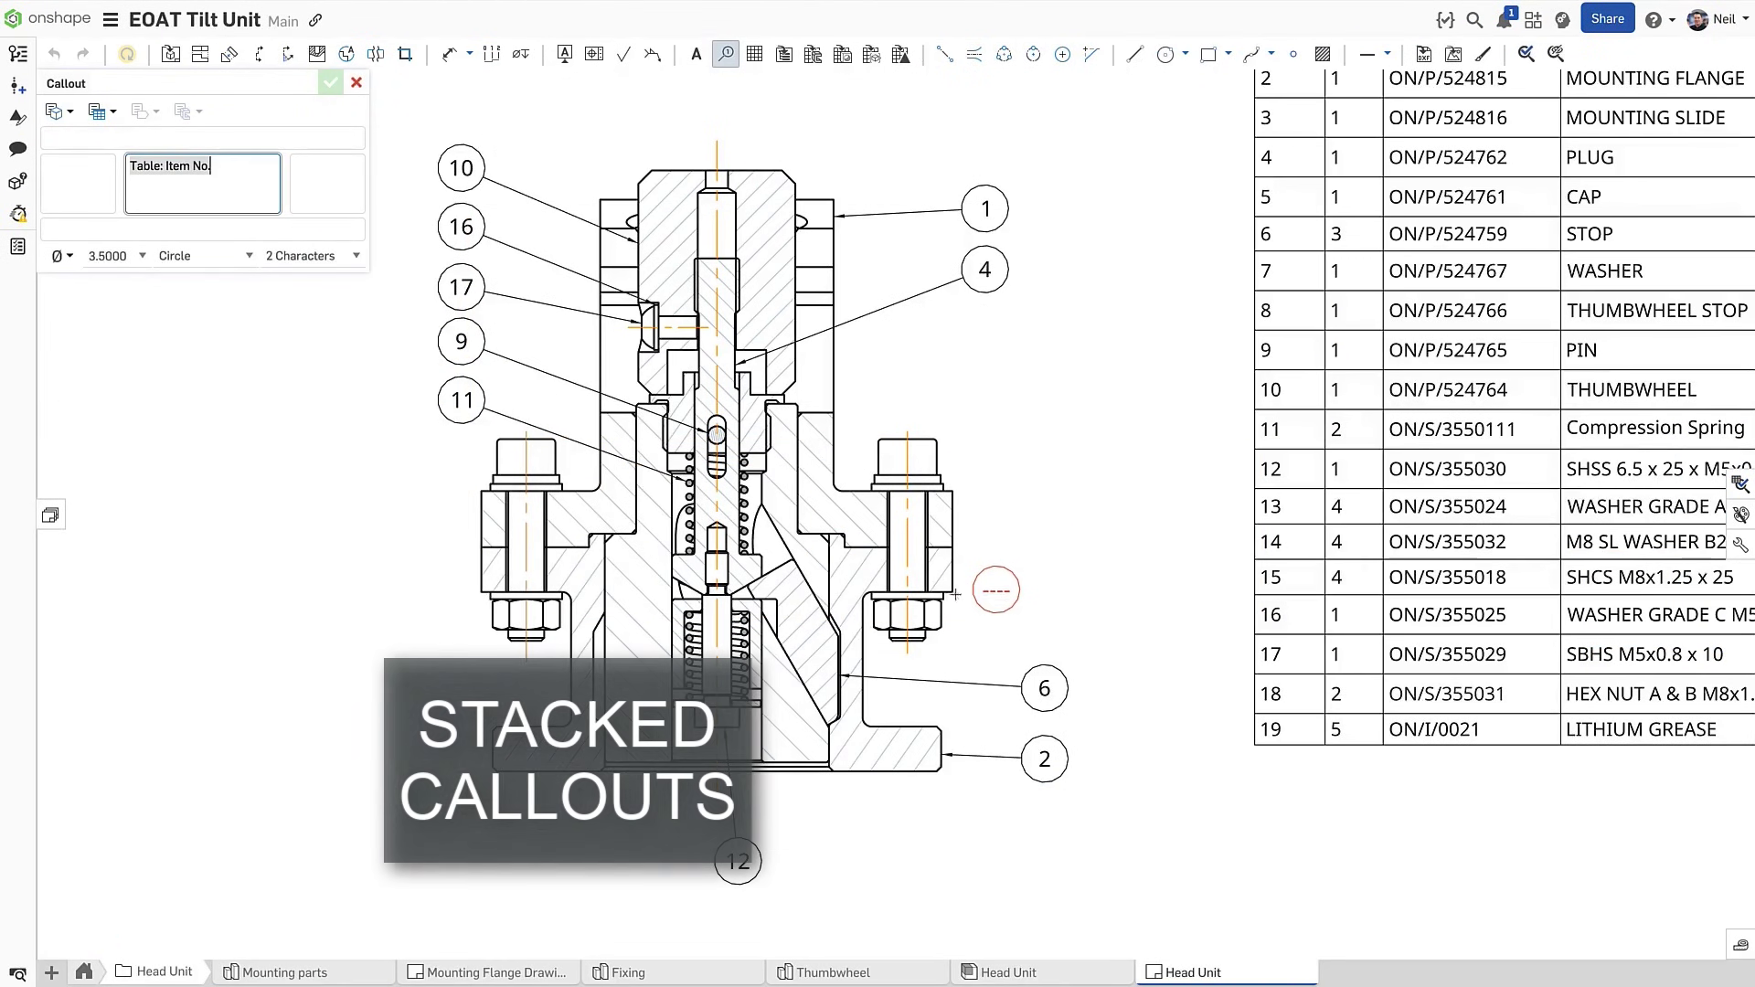
Balloon the lower washer, hex nut and bolt as 13, 18 and 15 right of the bolt
{"action": "left_click", "coordinate": [946, 596]}
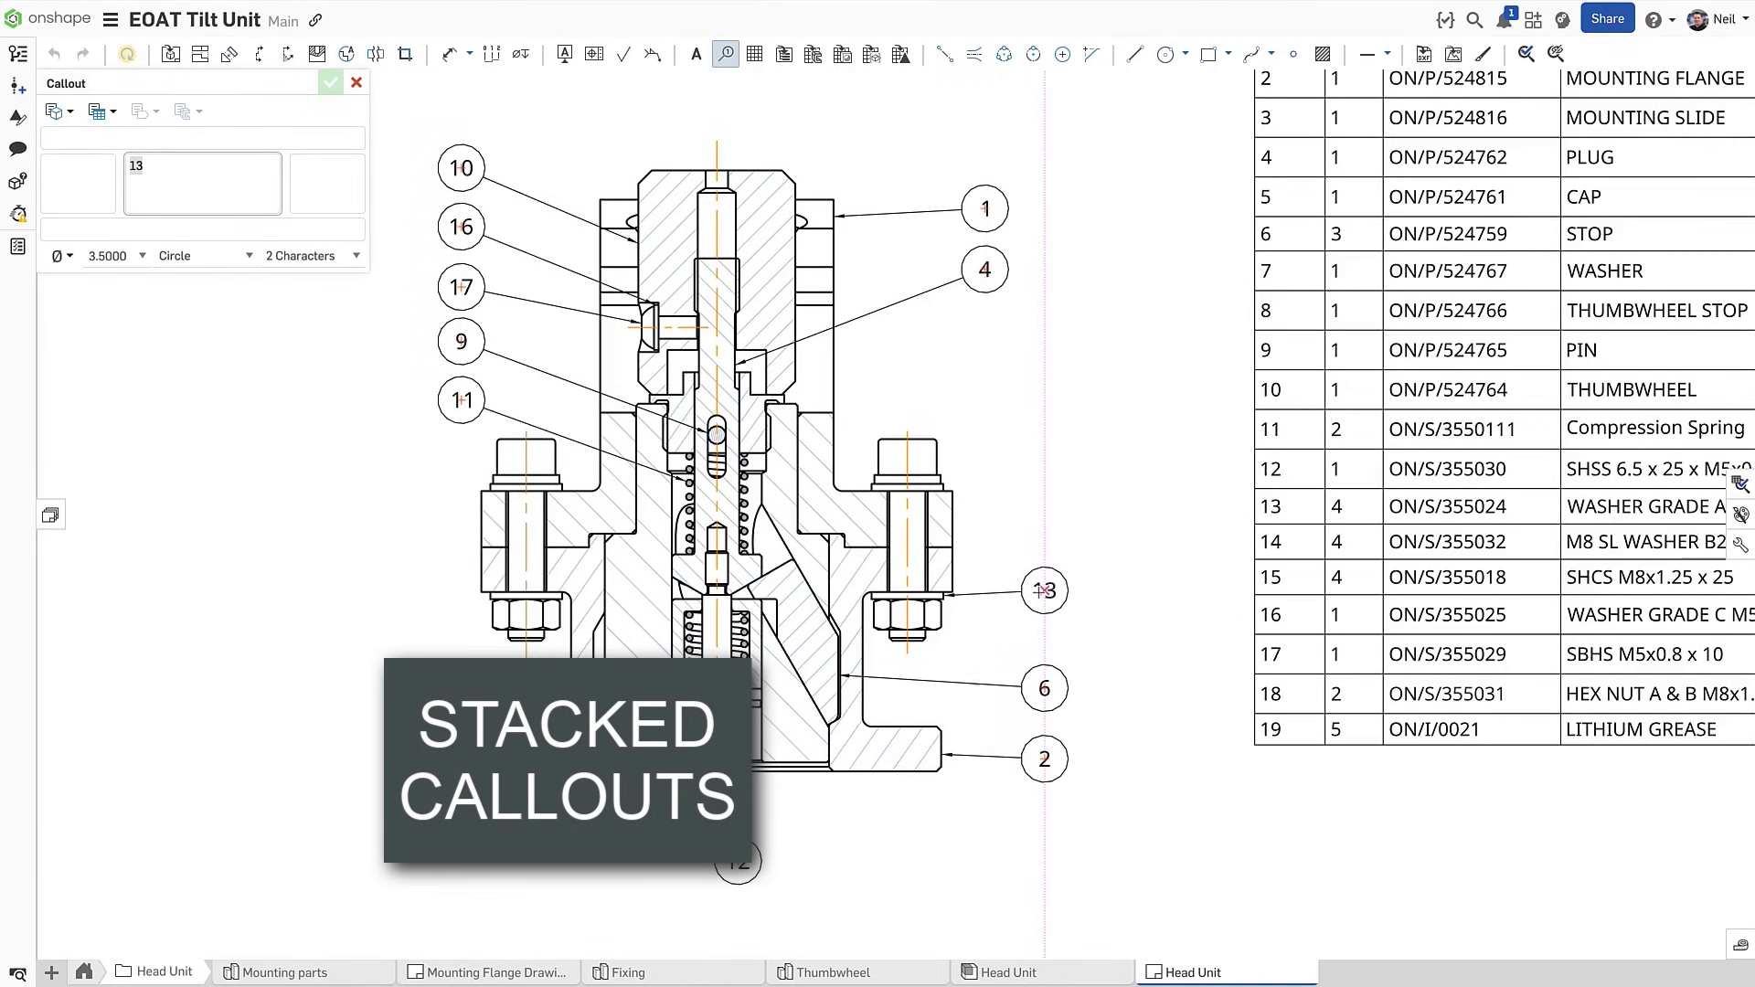
{"action": "left_click", "coordinate": [1045, 590]}
{"action": "left_click", "coordinate": [948, 618]}
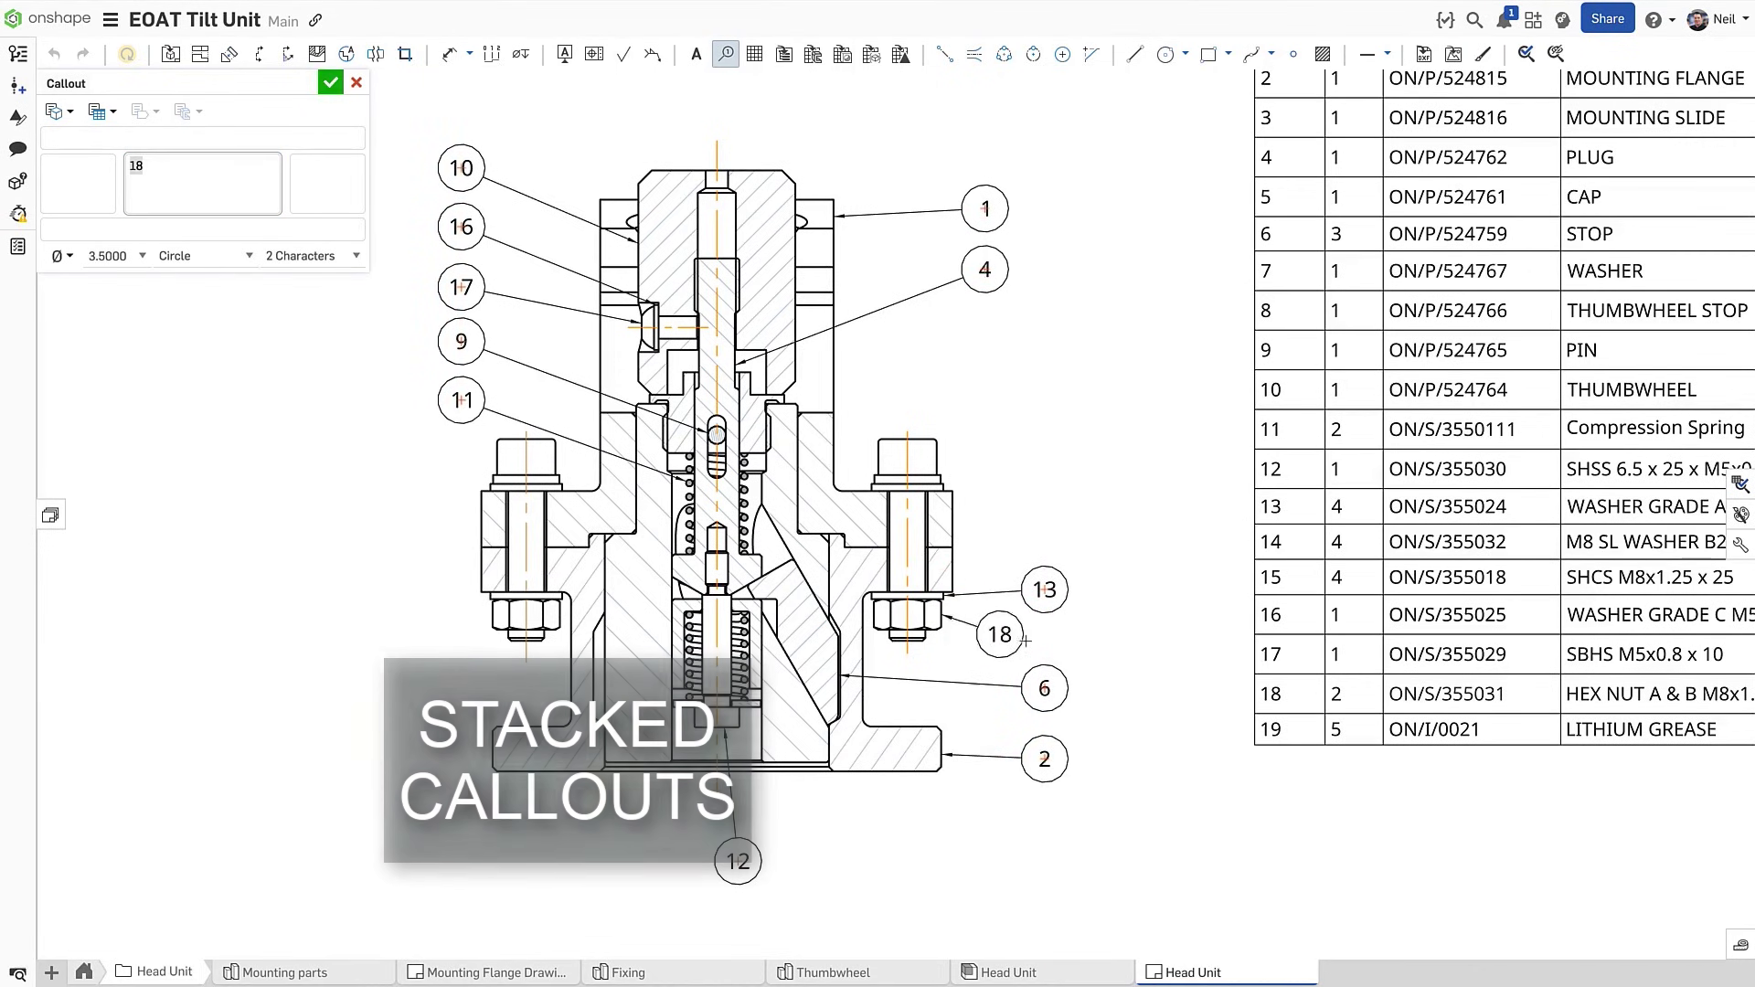
{"action": "left_click", "coordinate": [1044, 640]}
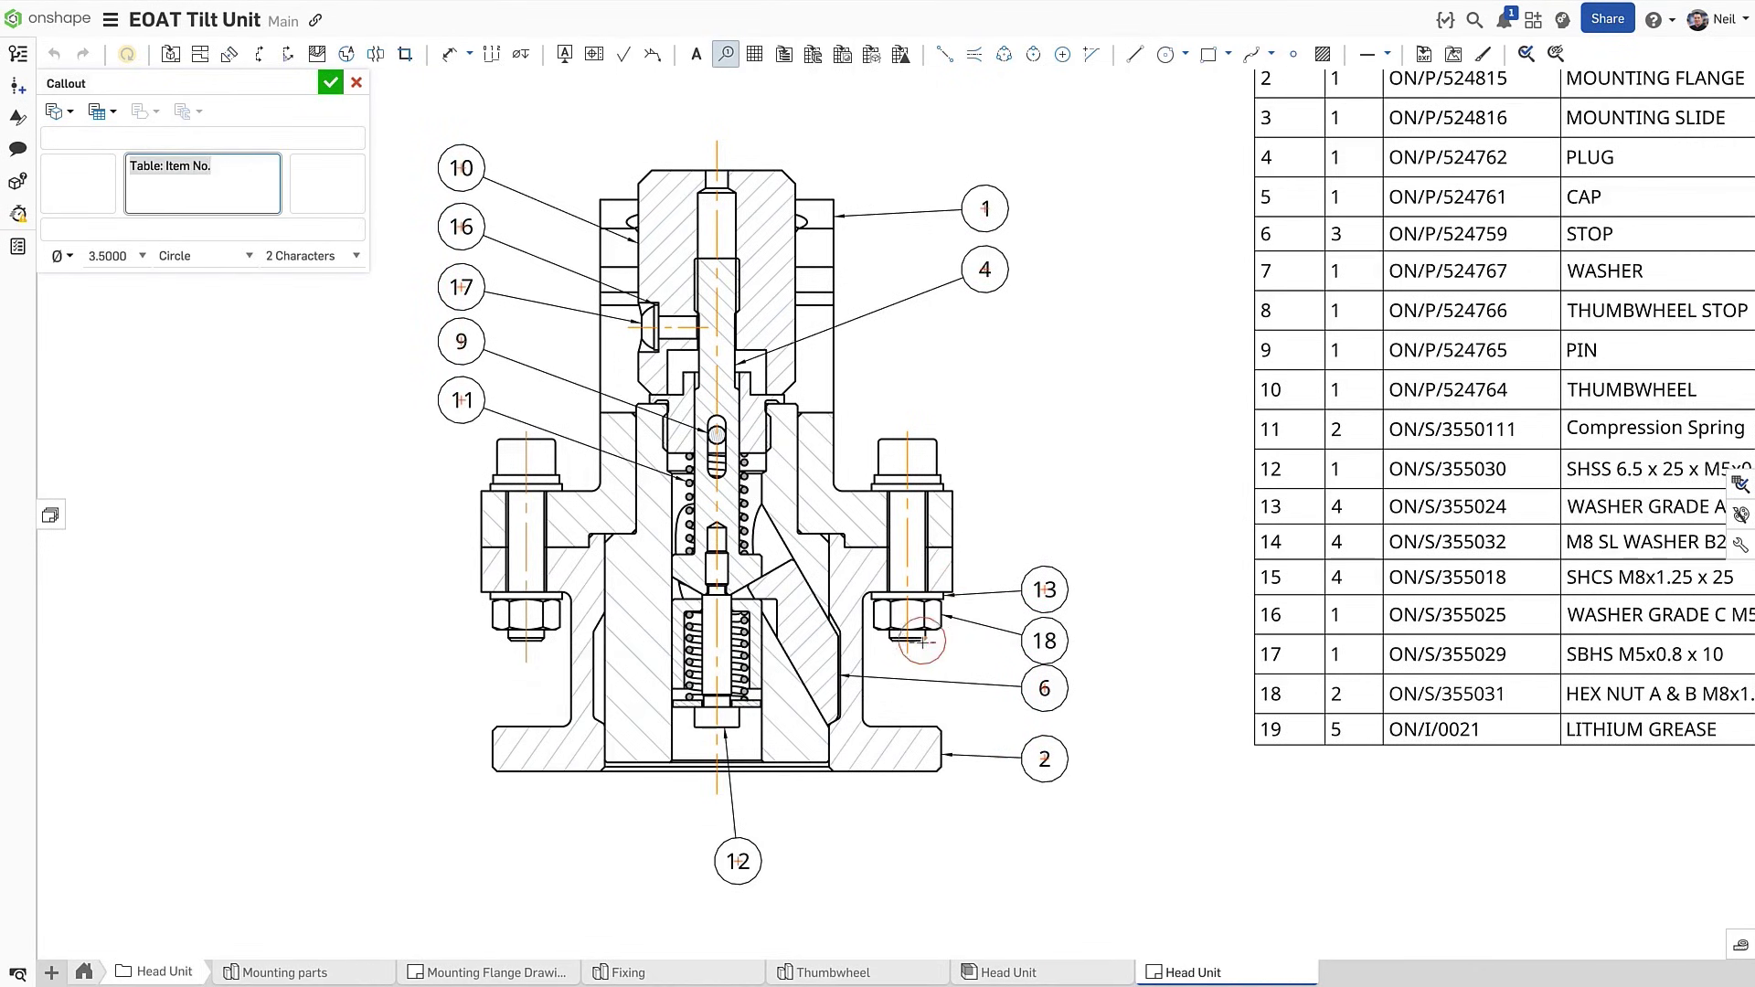
{"action": "left_click", "coordinate": [925, 643]}
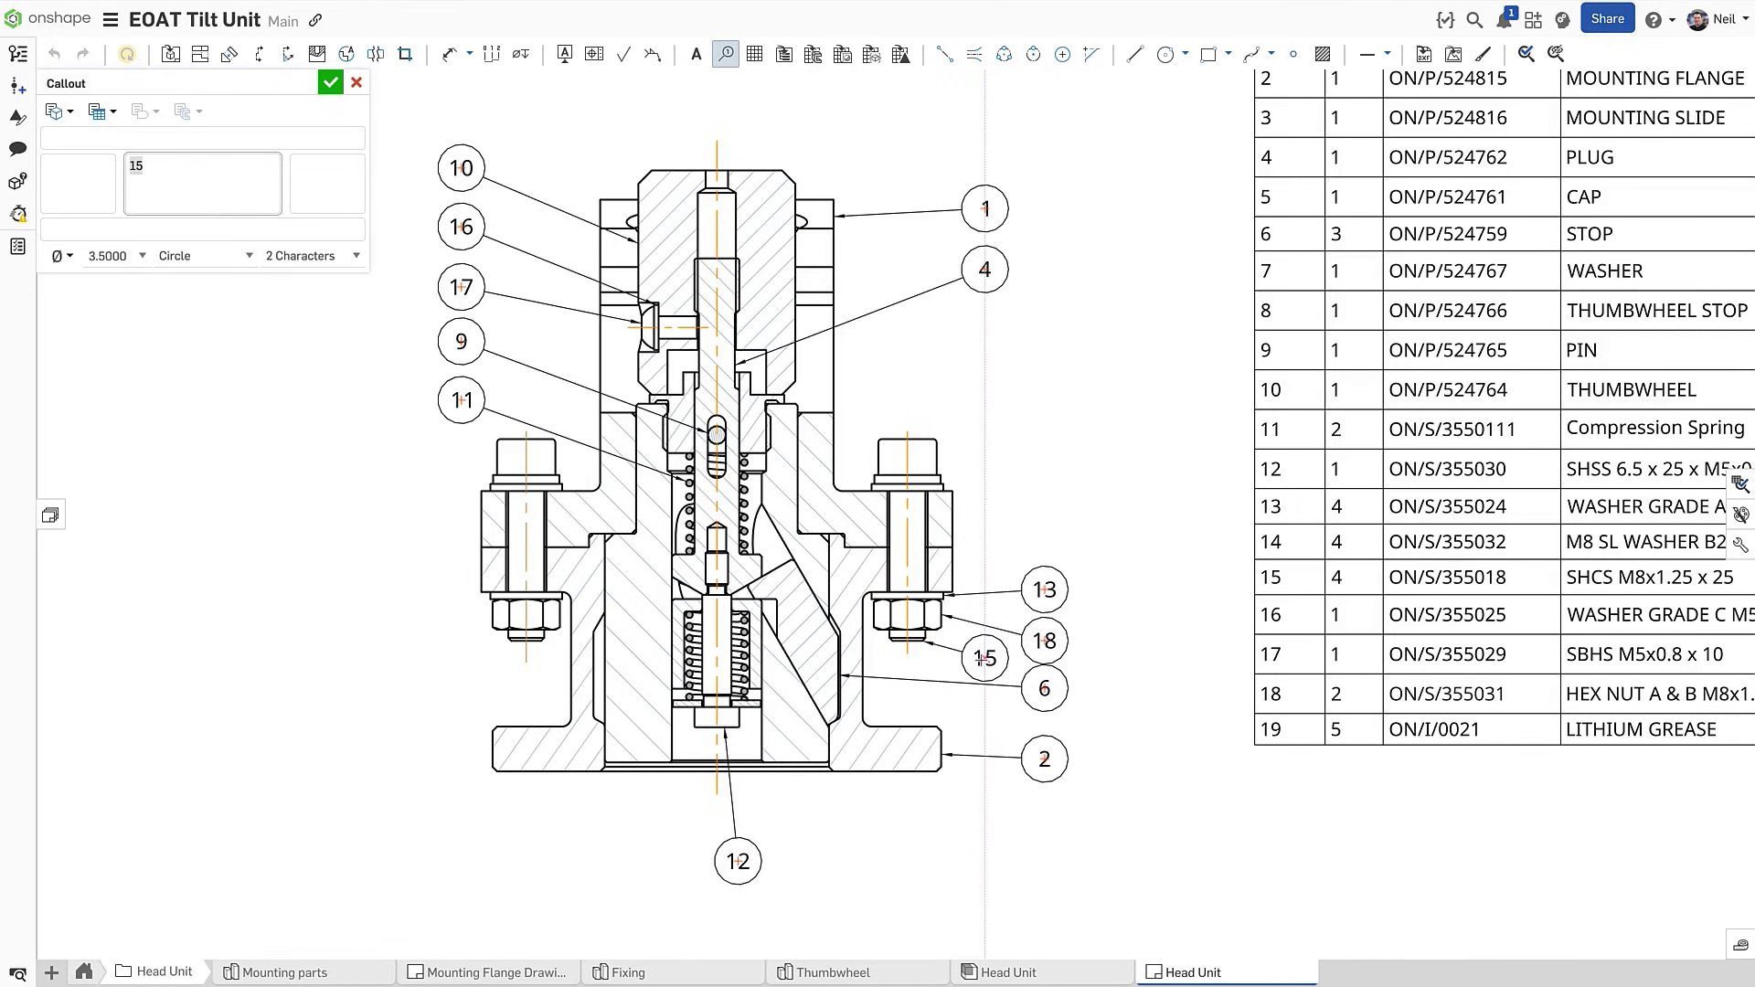
{"action": "left_click", "coordinate": [985, 658]}
{"action": "key", "text": "Escape"}
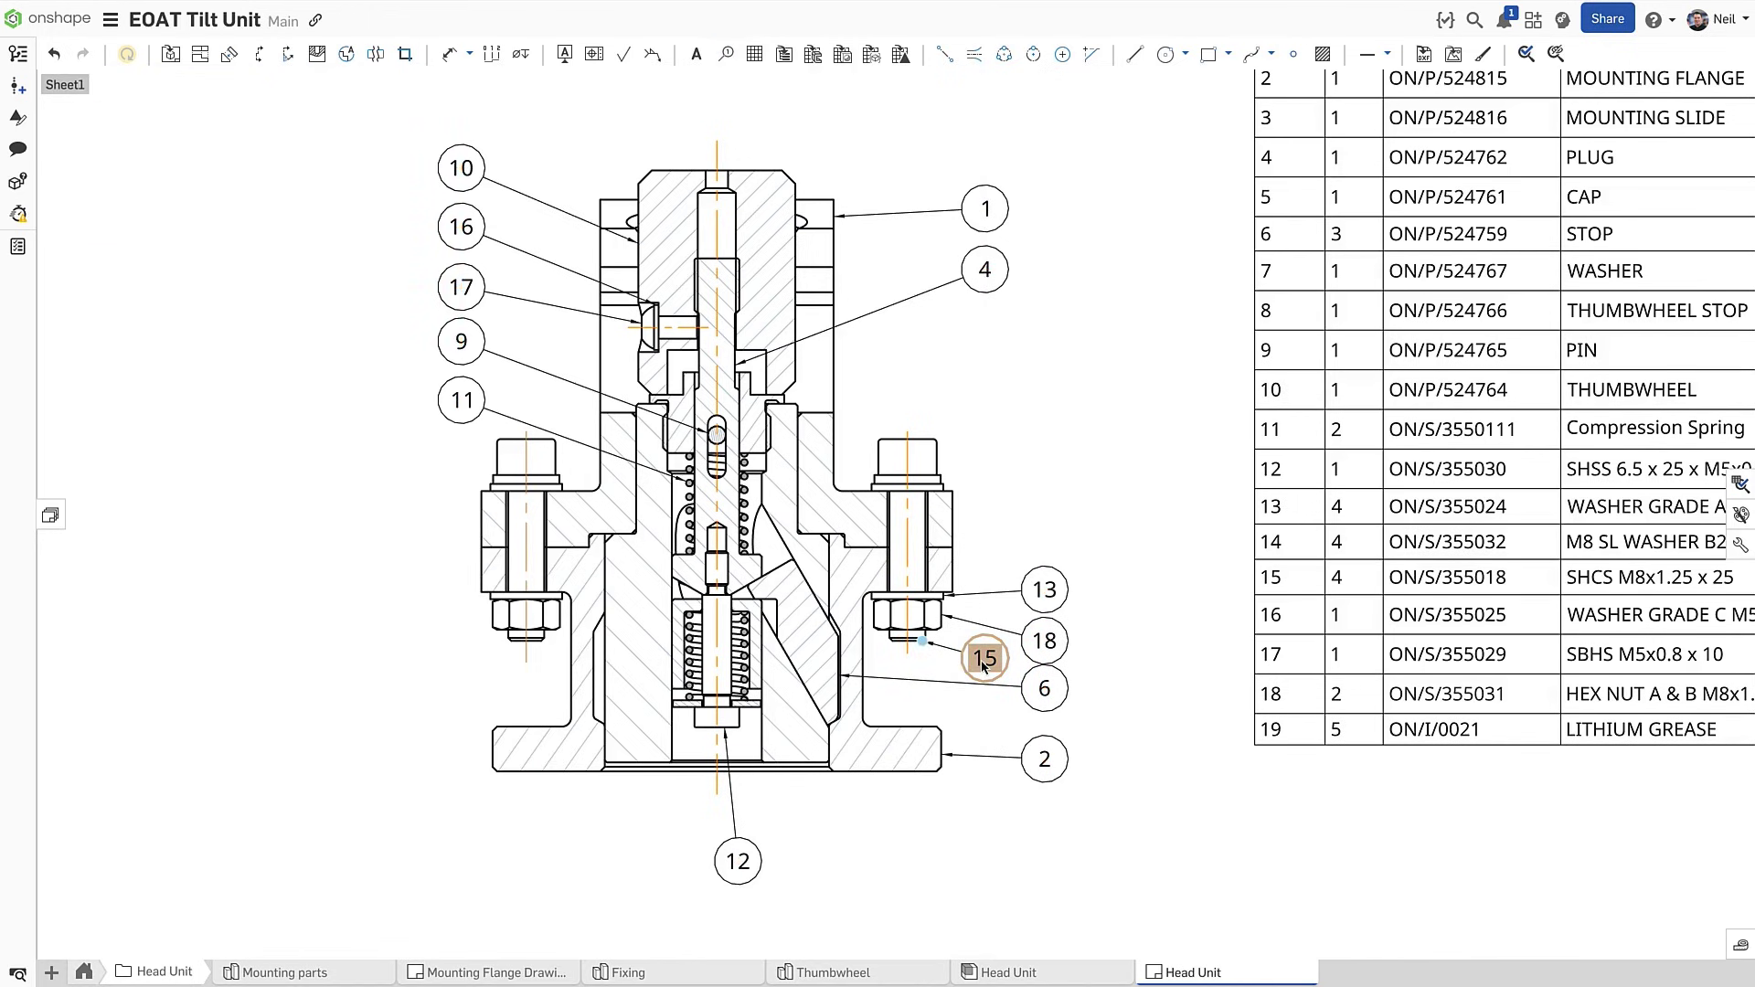
Move balloons 2 and 6 lower and tuck balloon 15 under balloon 18
{"action": "left_click_drag", "start_coordinate": [1041, 772], "coordinate": [1043, 810]}
{"action": "left_click_drag", "start_coordinate": [1043, 698], "coordinate": [1044, 758]}
{"action": "left_click_drag", "start_coordinate": [991, 662], "coordinate": [1050, 696]}
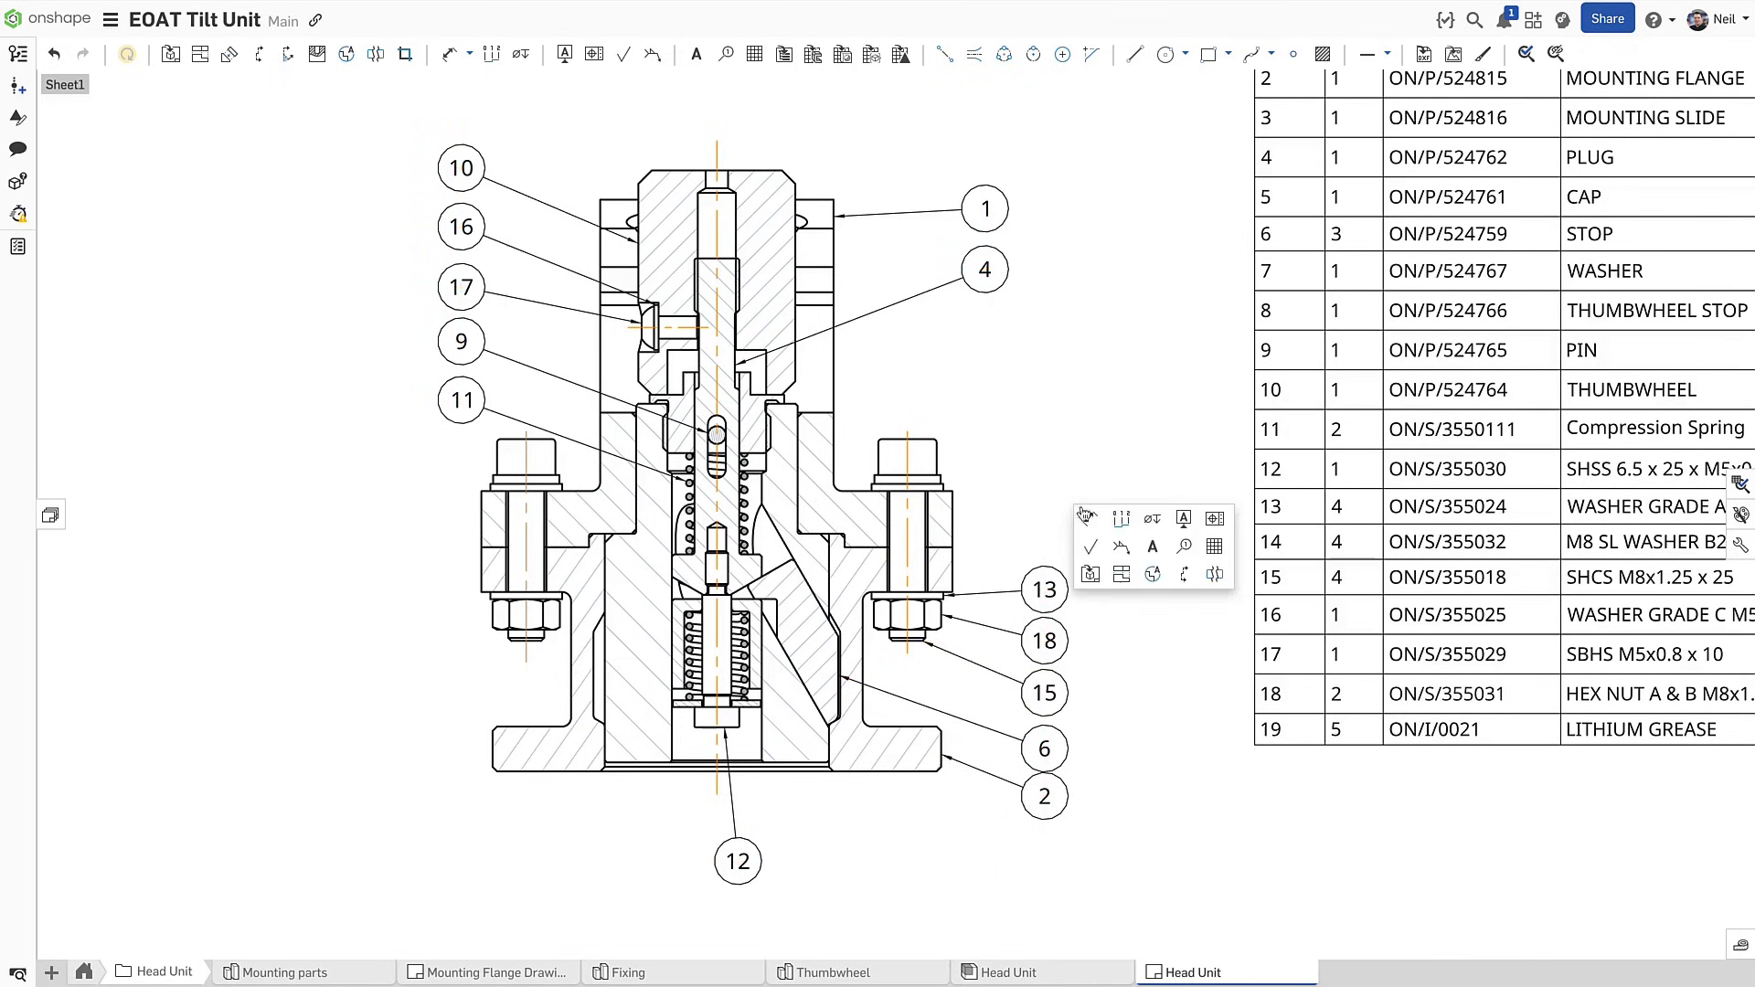
Add a row of balloons 15, 14 and 13 on the upper bolt head and washers
{"action": "key", "text": "c"}
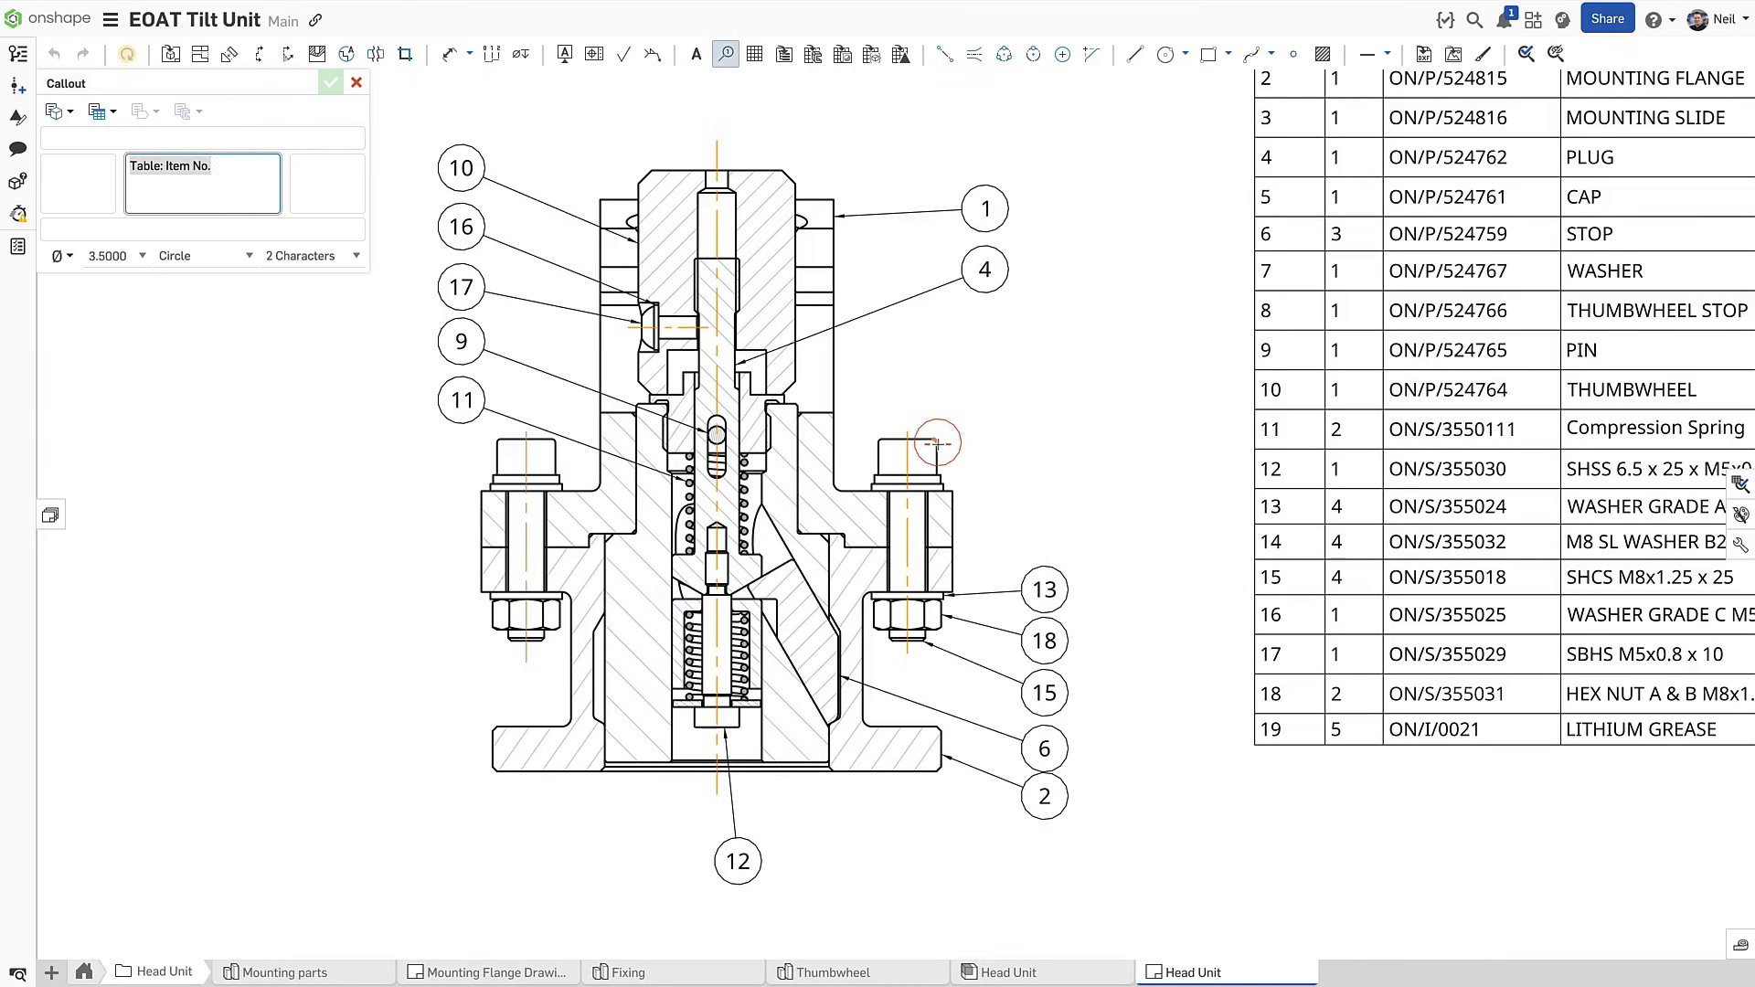
{"action": "left_click", "coordinate": [940, 443]}
{"action": "left_click", "coordinate": [984, 401]}
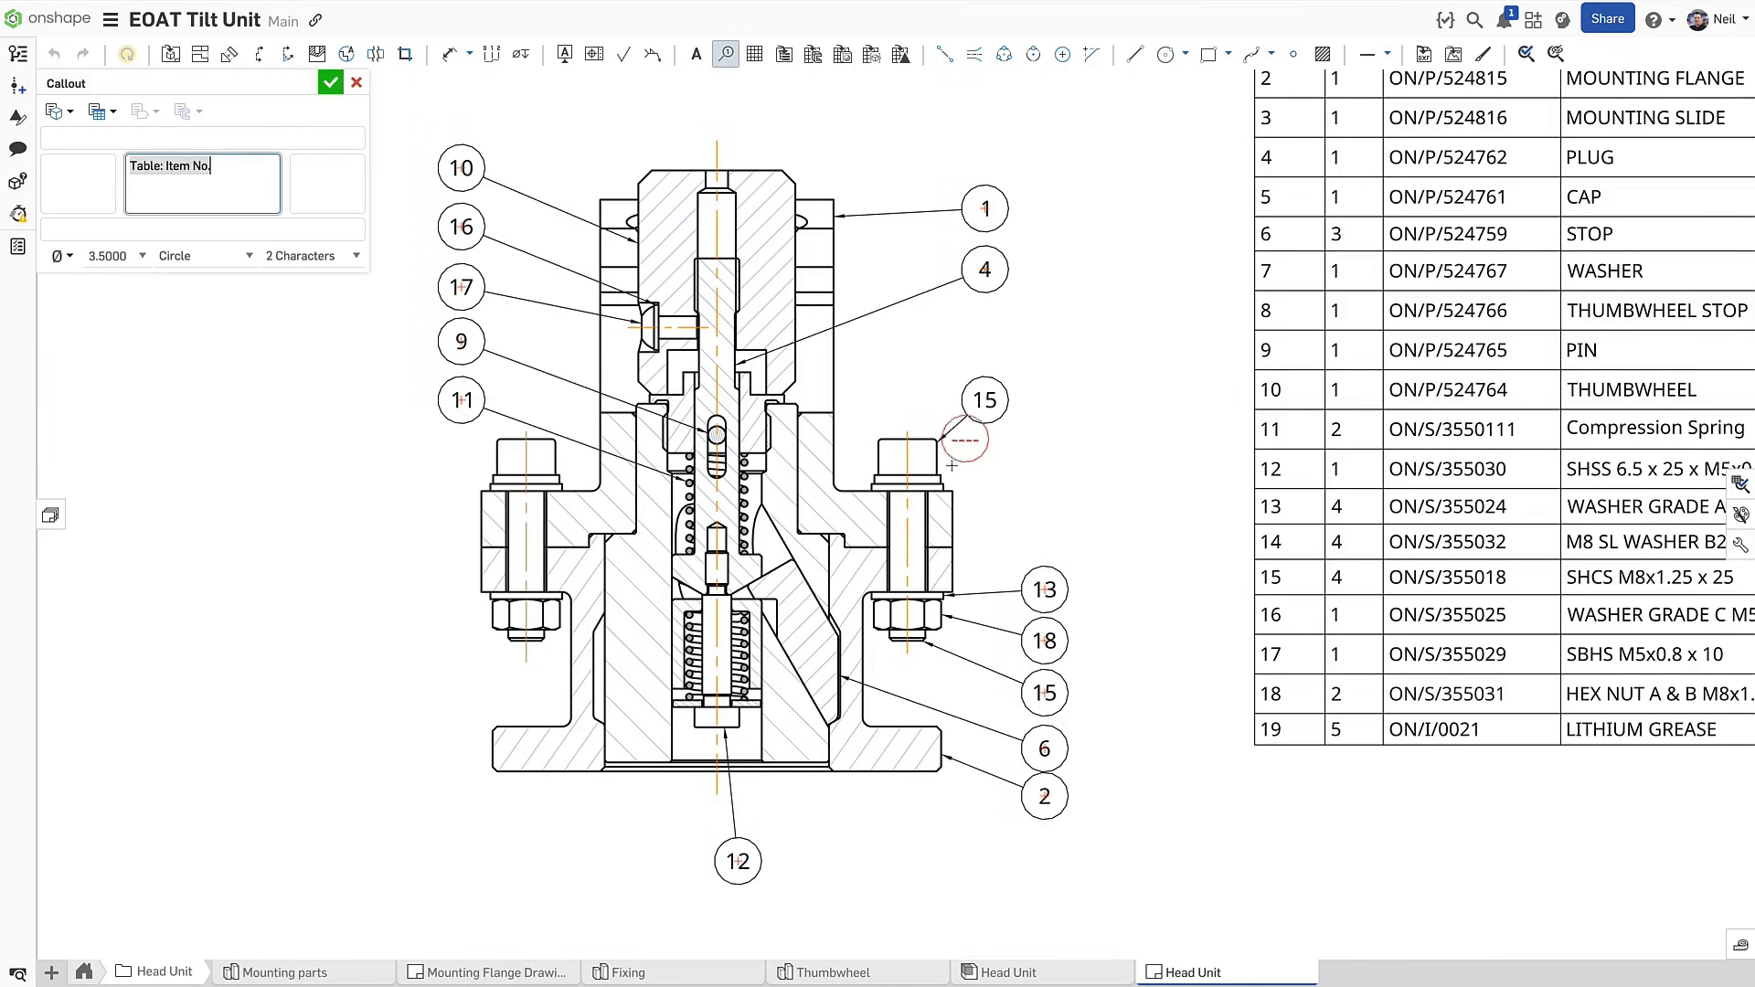
{"action": "left_click", "coordinate": [945, 475]}
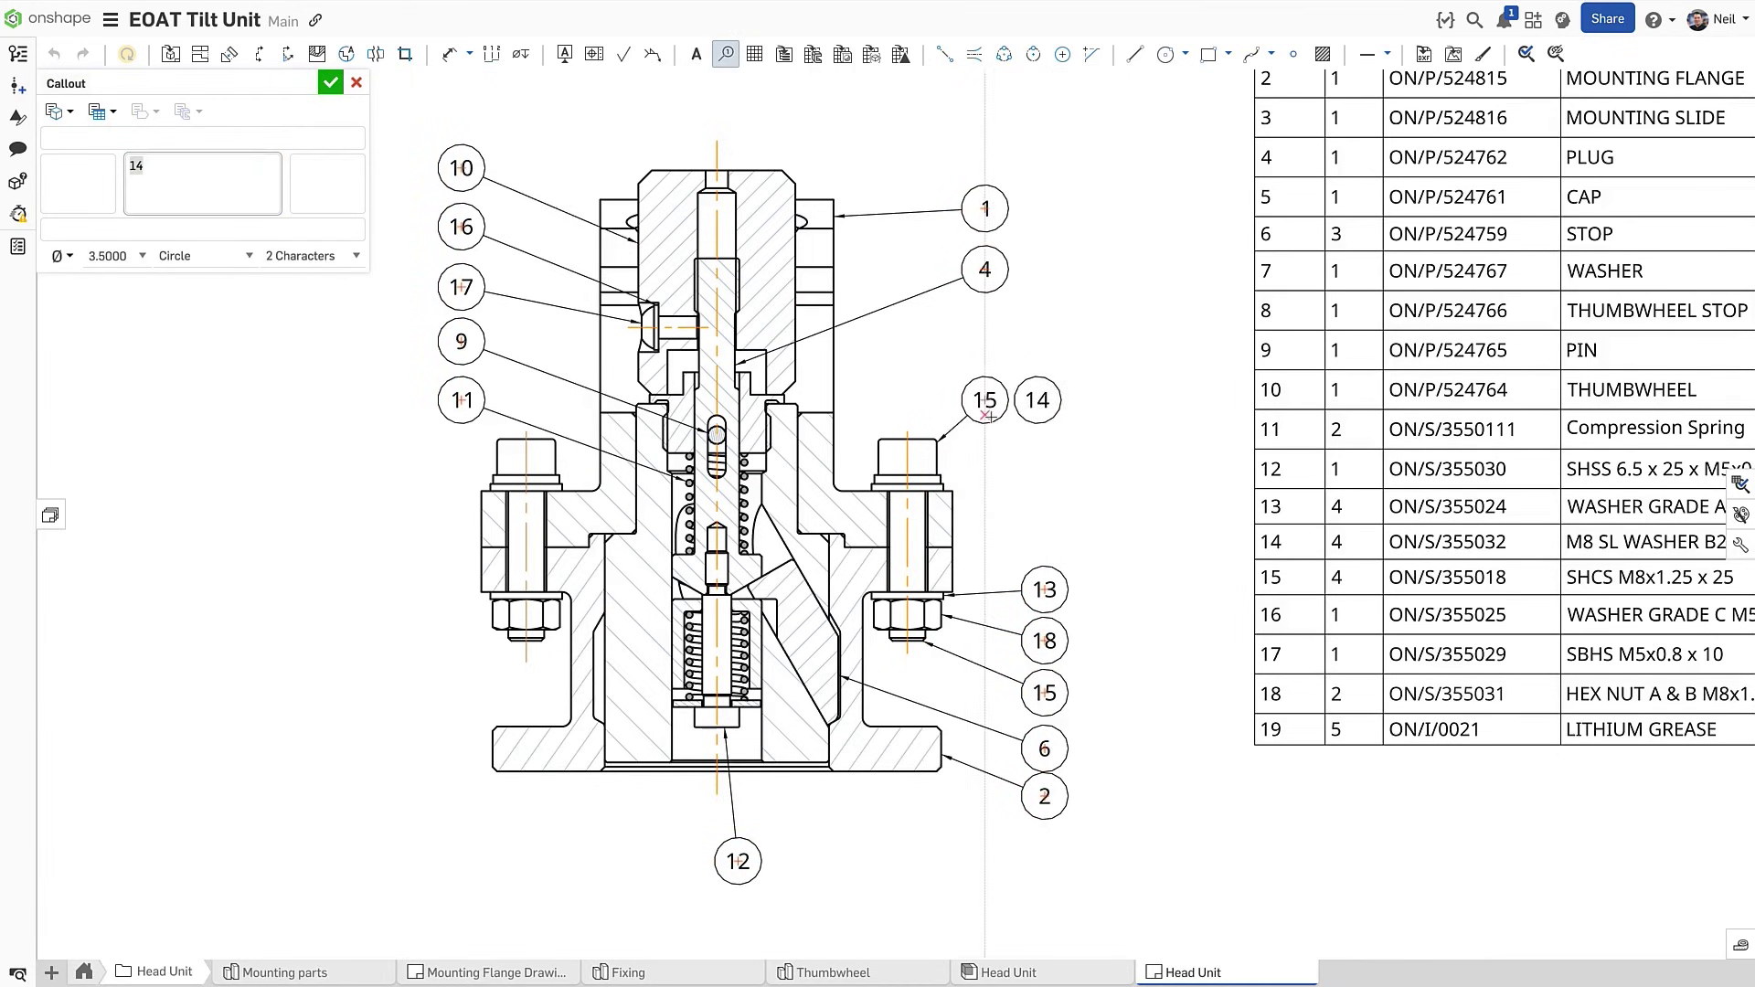
{"action": "left_click", "coordinate": [1037, 399]}
{"action": "left_click", "coordinate": [948, 485]}
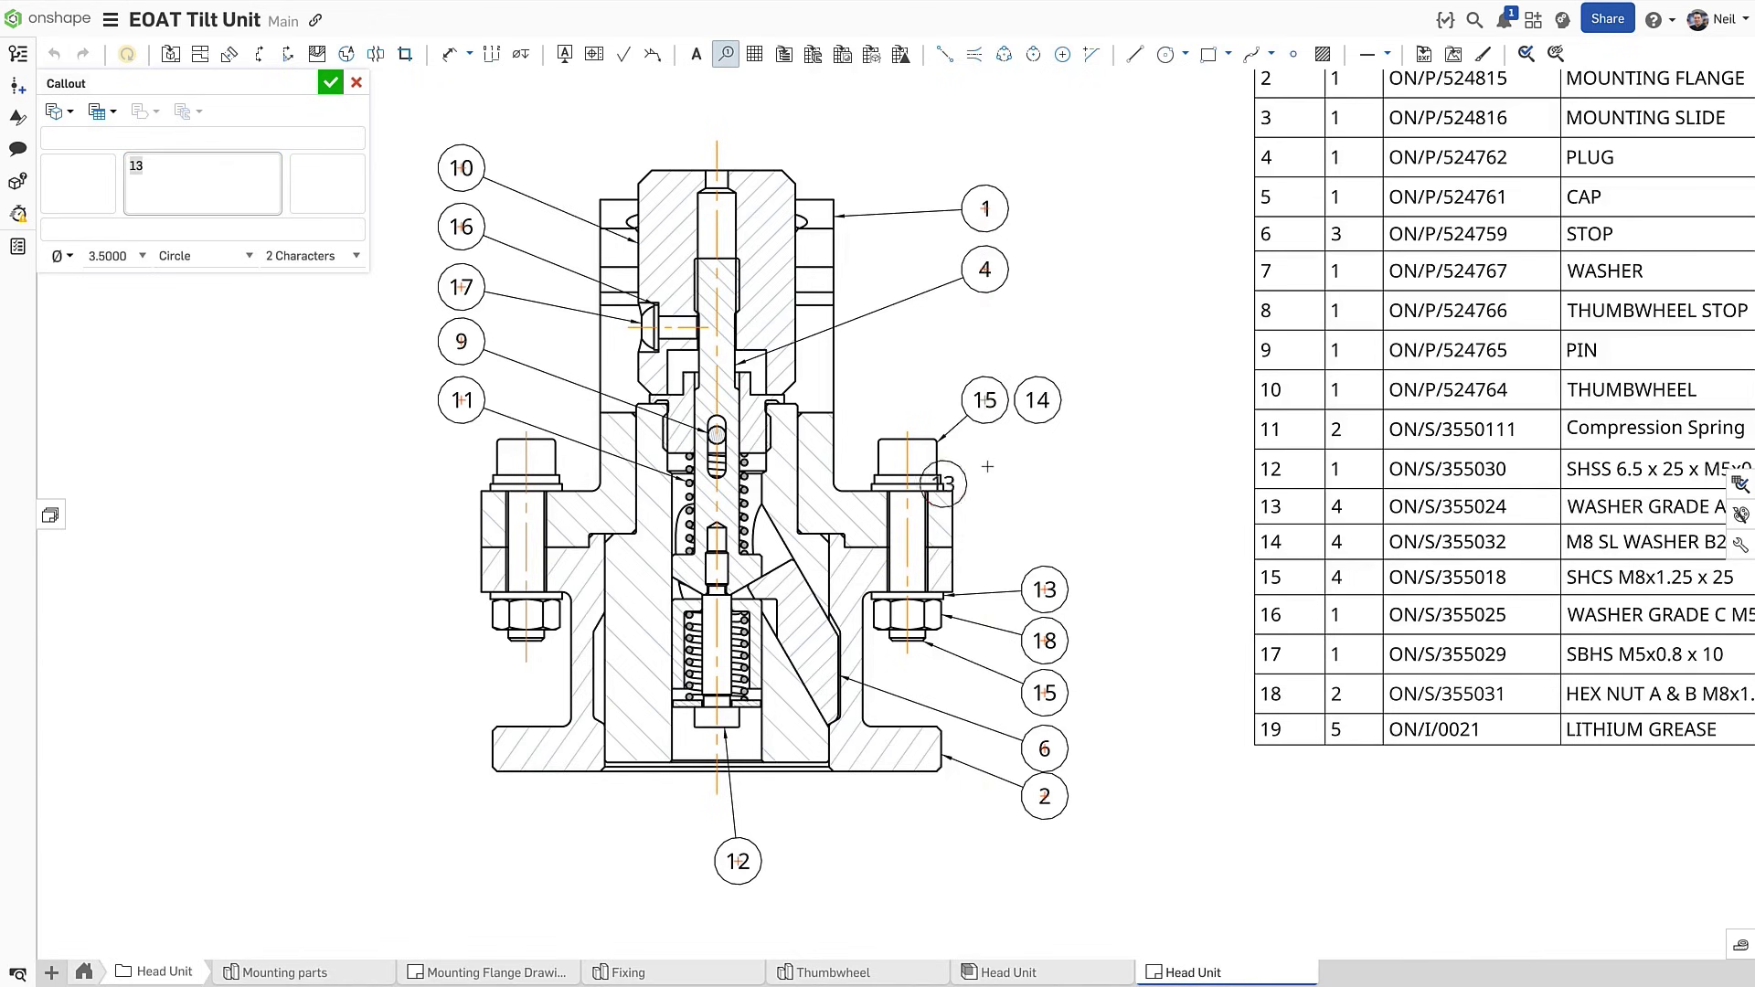
{"action": "left_click", "coordinate": [1089, 400]}
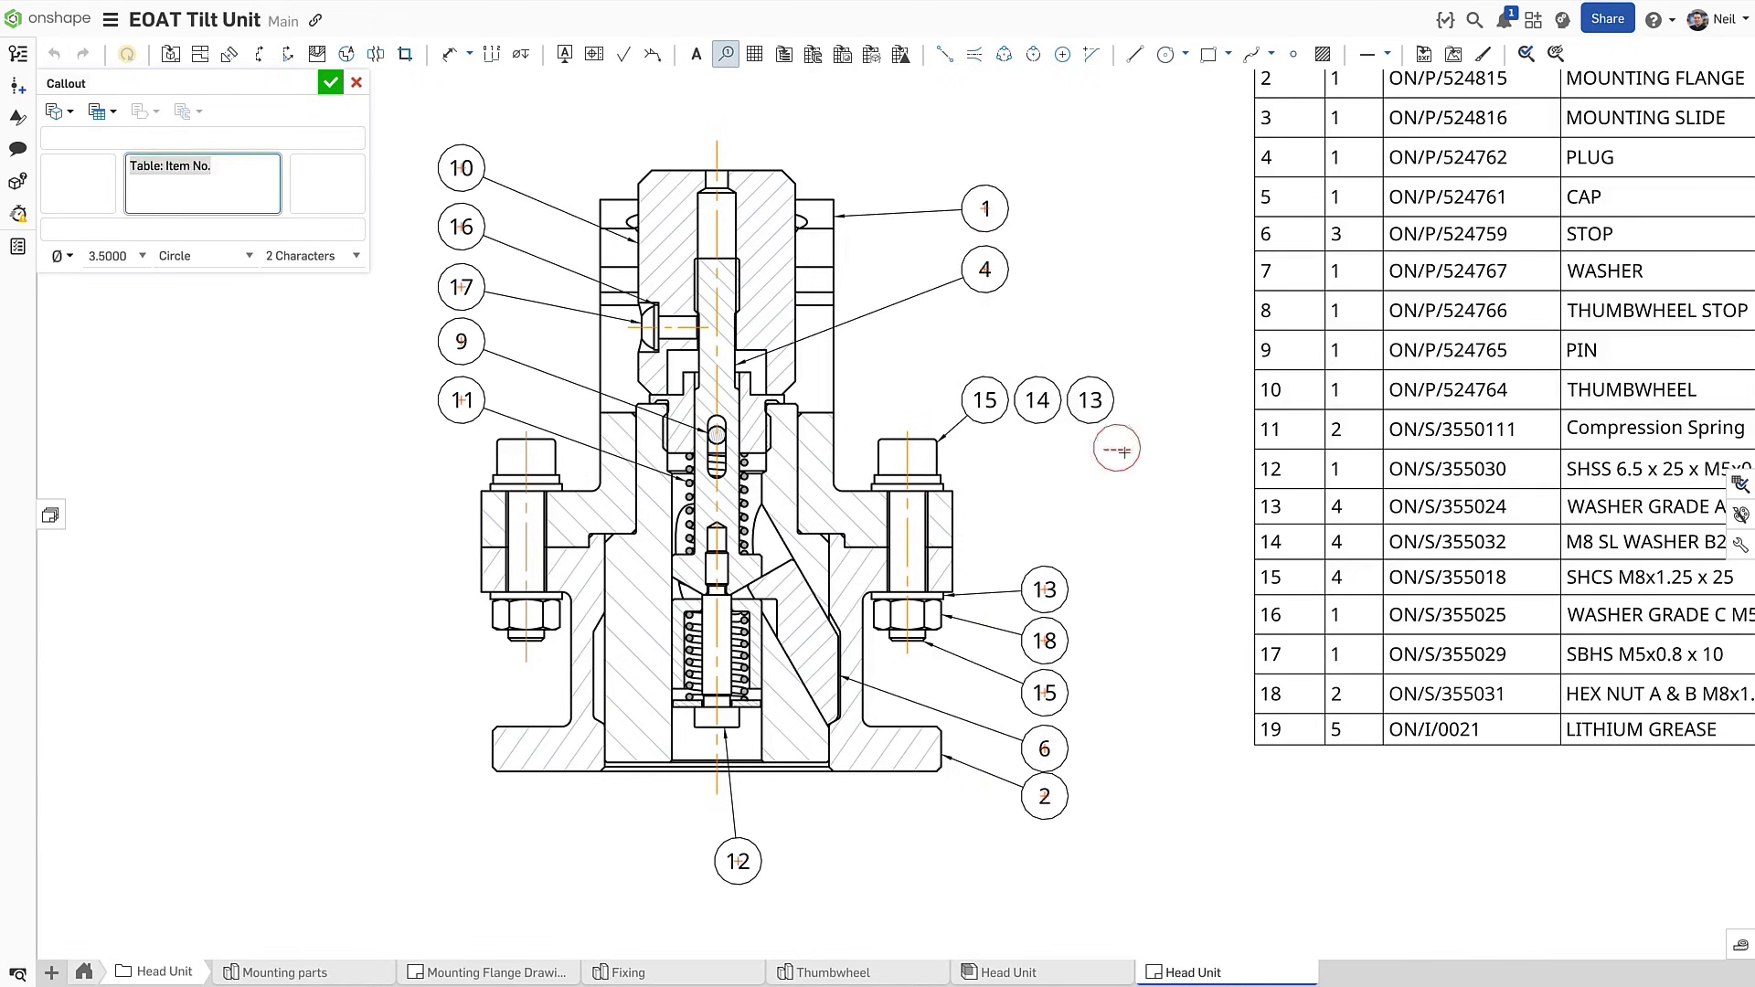
{"action": "key", "text": "Escape"}
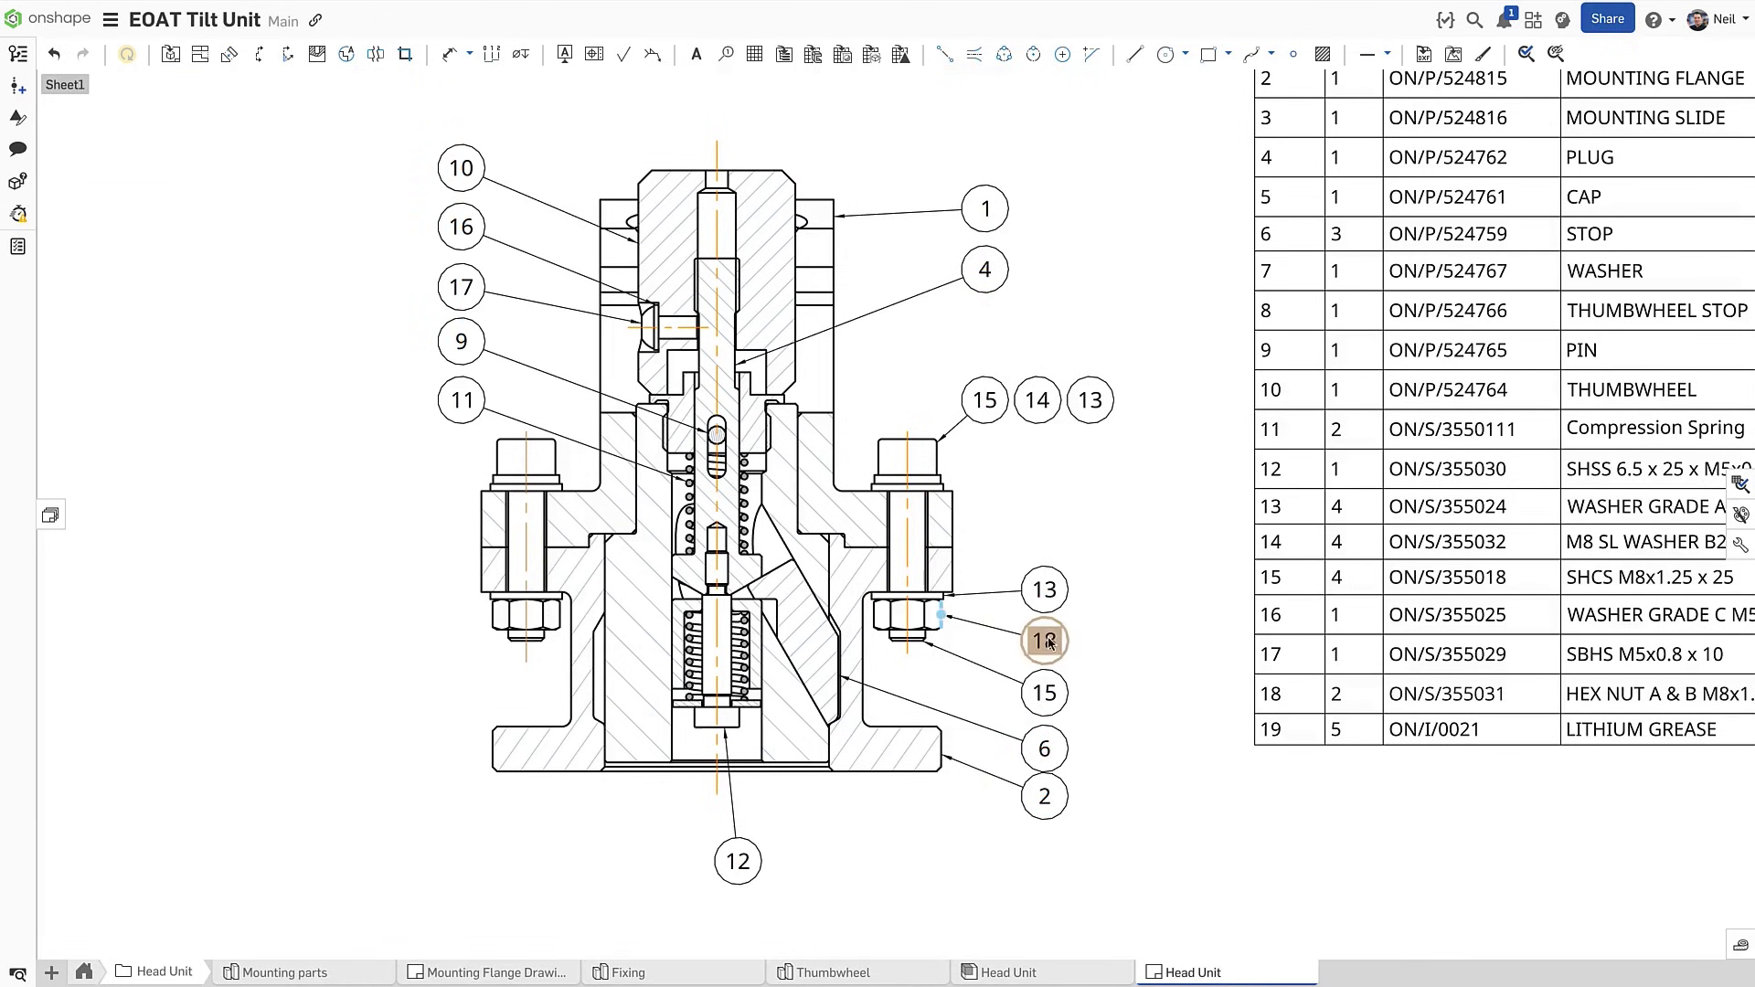
Stack balloons 18 and 15 onto 13, then merge that stack into the upper 15-14-13 row
{"action": "left_click_drag", "start_coordinate": [1044, 640], "coordinate": [1044, 589]}
{"action": "left_click_drag", "start_coordinate": [1044, 692], "coordinate": [1047, 605]}
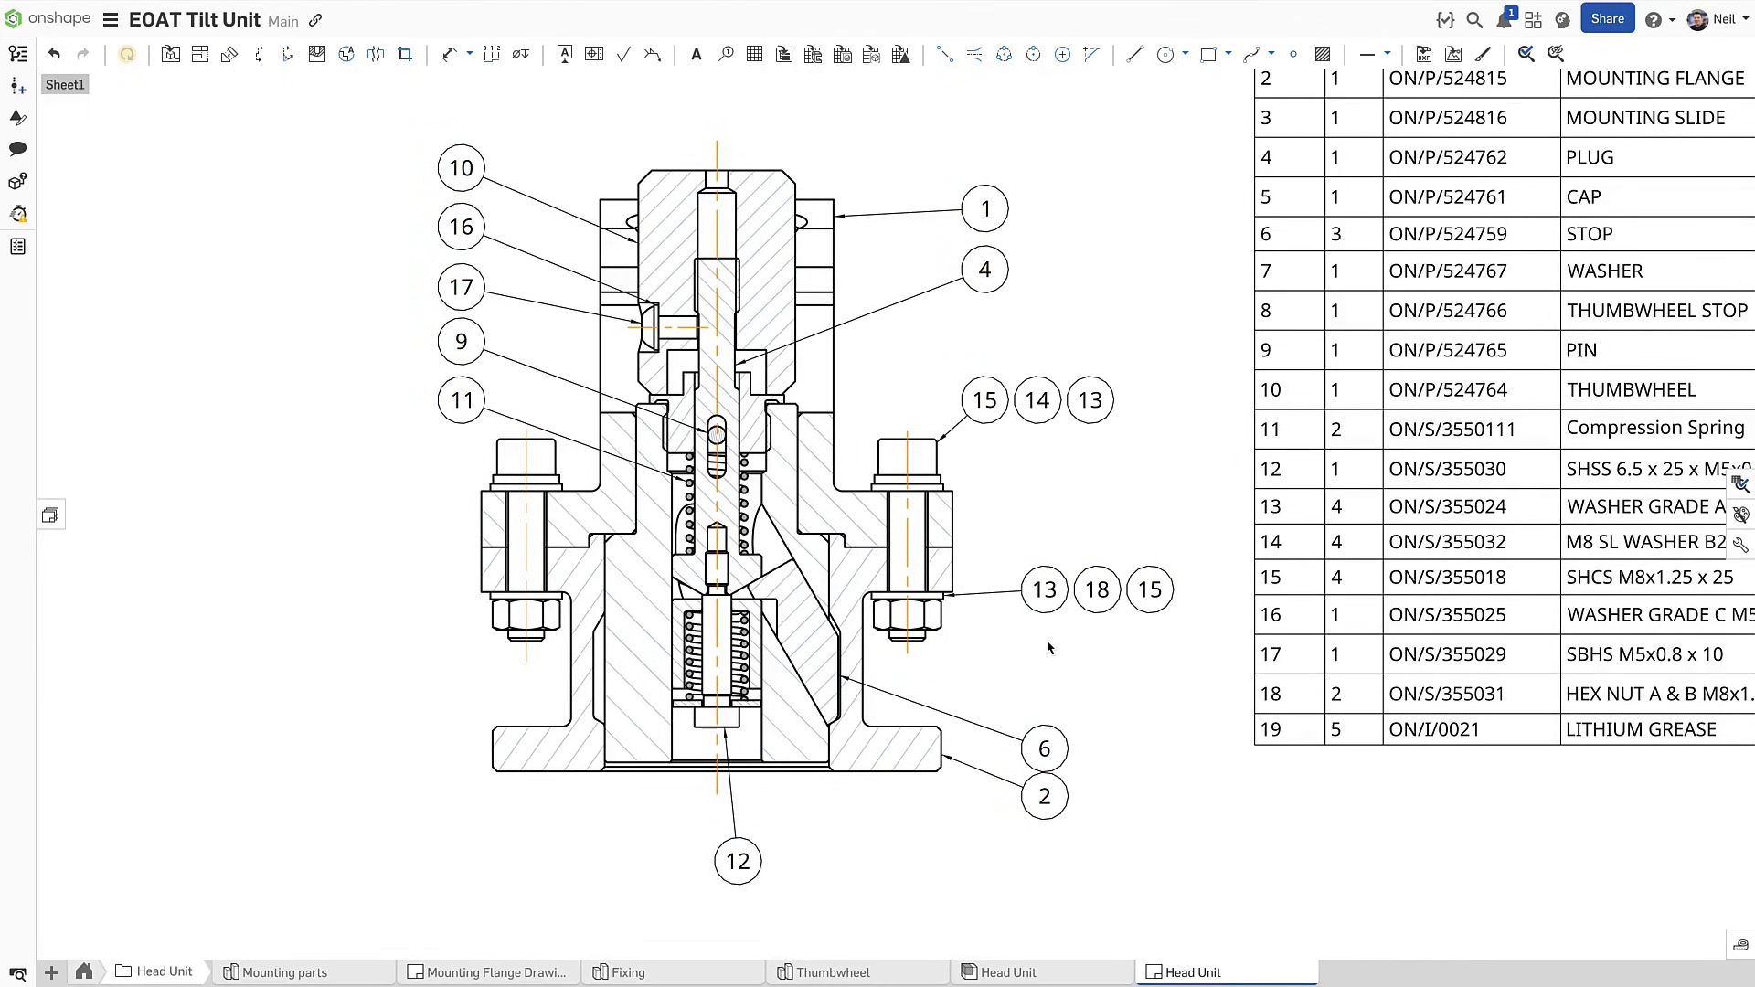
{"action": "left_click_drag", "start_coordinate": [1048, 604], "coordinate": [999, 418]}
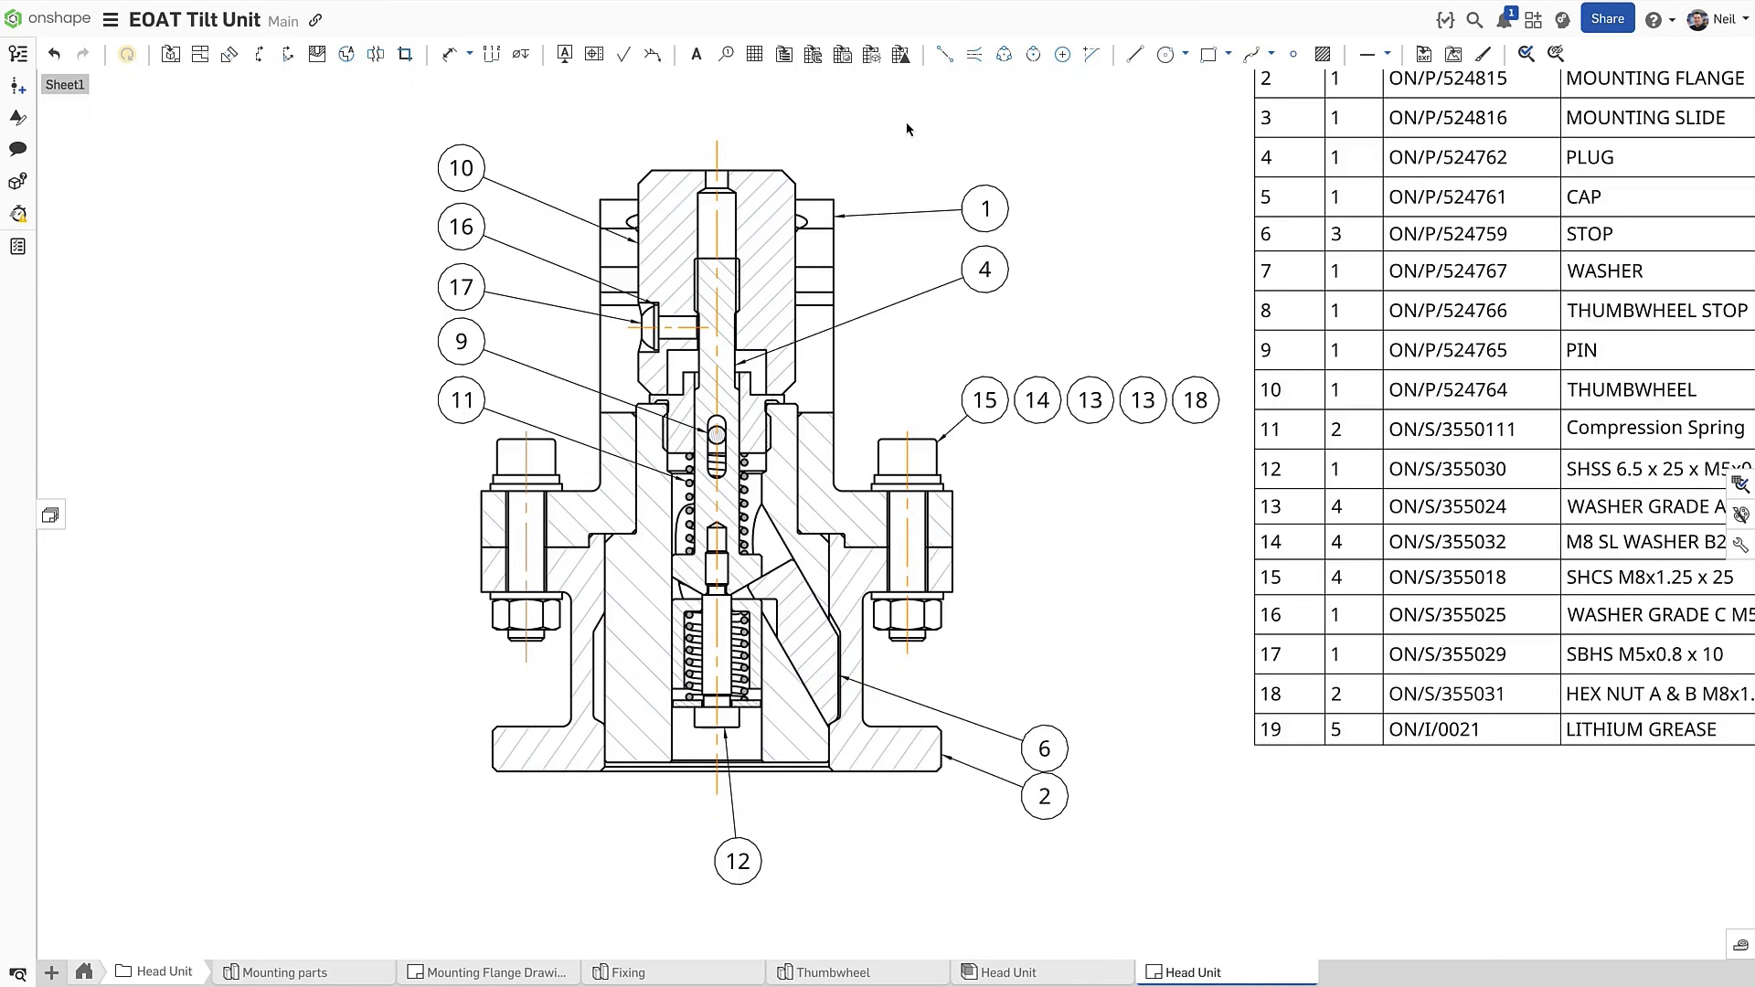
Delete the duplicate Plain washer row in the stacked callouts editor
{"action": "left_click", "coordinate": [1079, 403]}
{"action": "right_click", "coordinate": [1079, 404]}
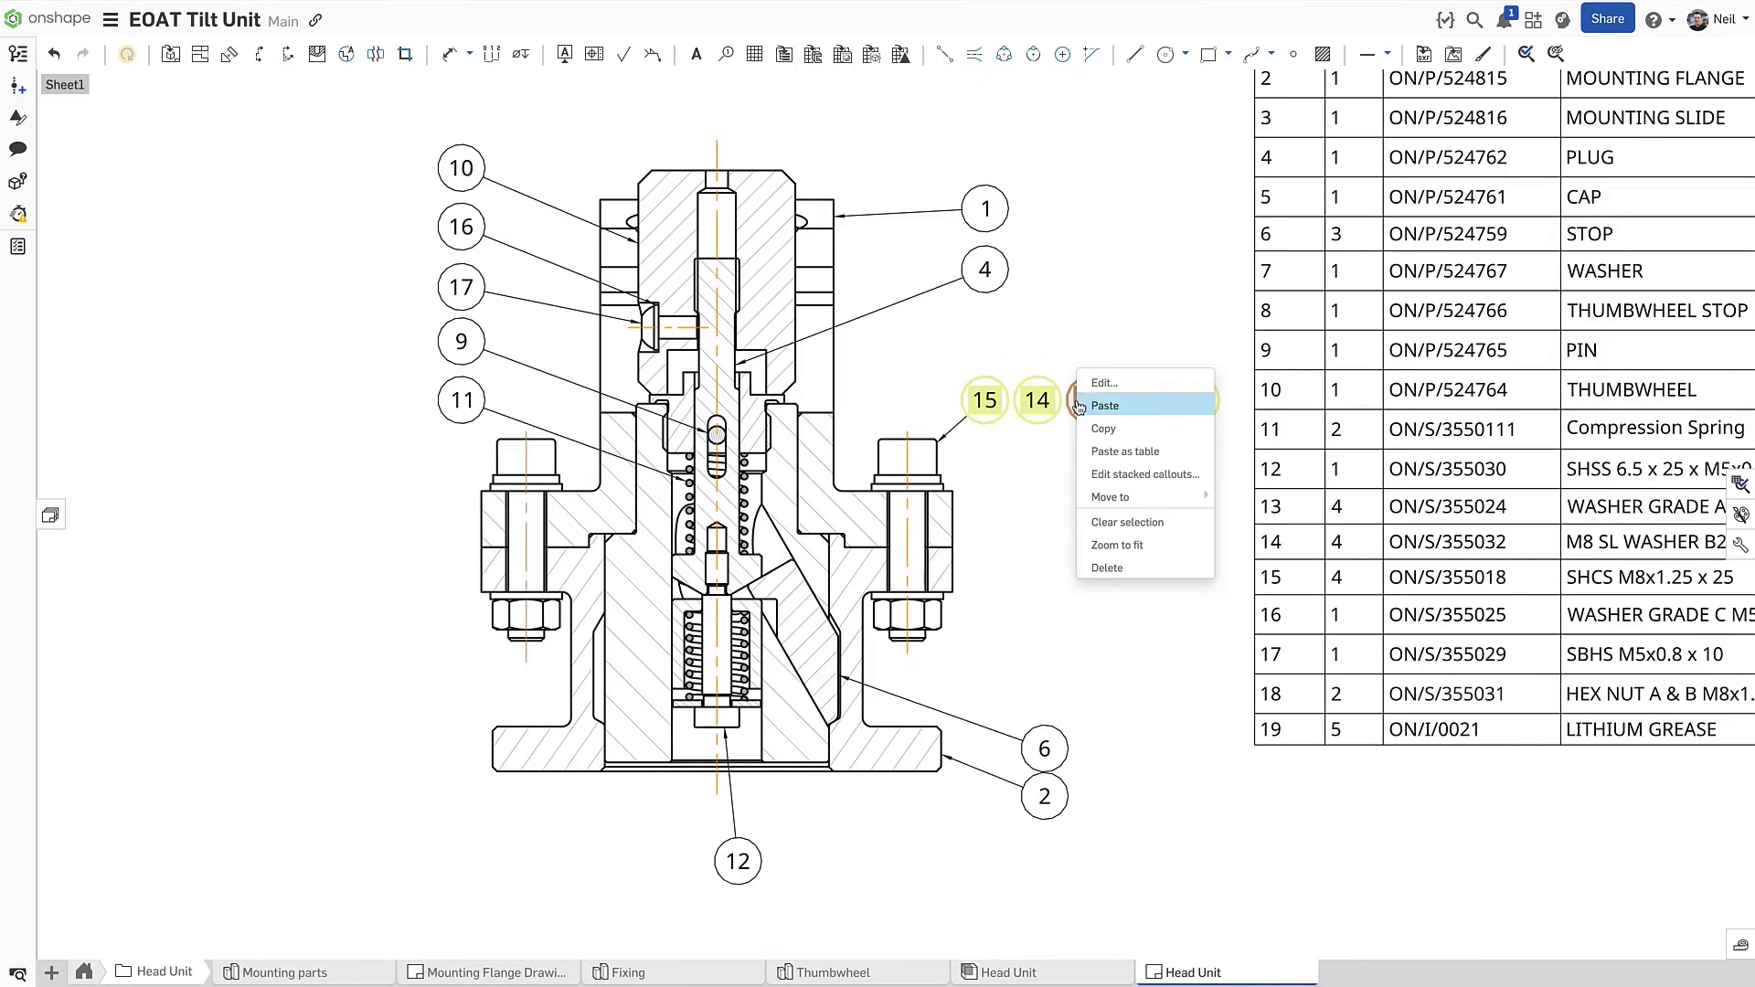
{"action": "left_click", "coordinate": [1085, 476]}
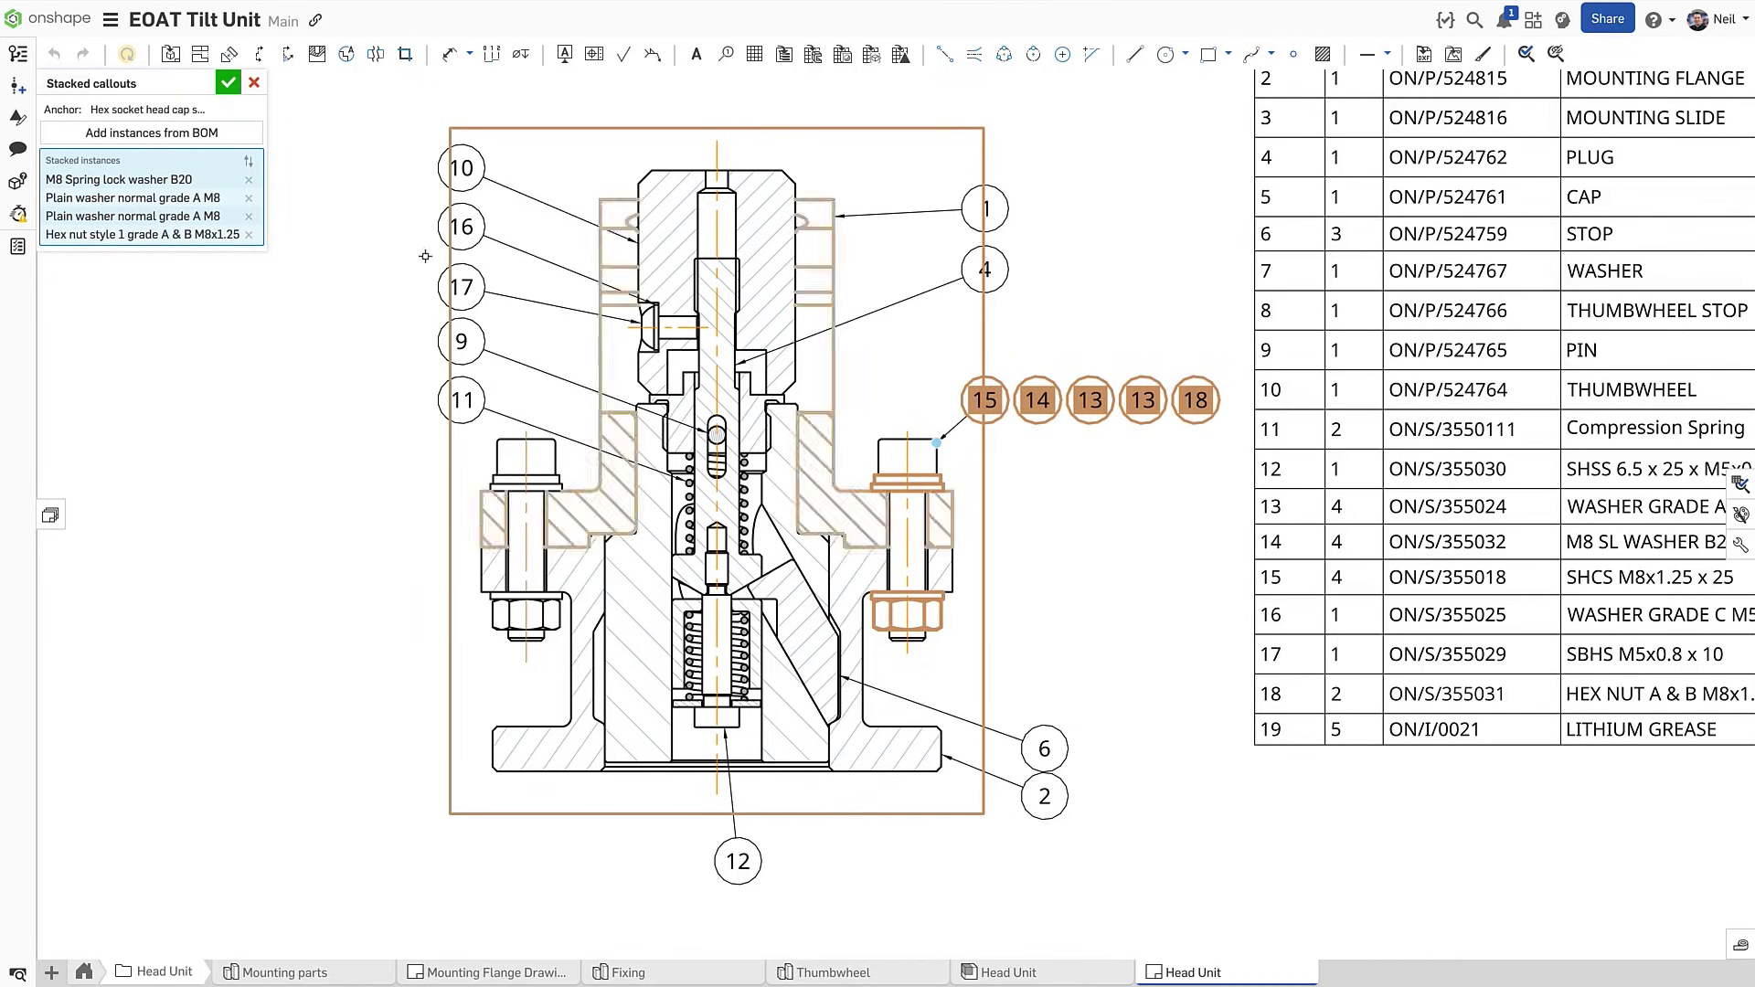
{"action": "left_click", "coordinate": [249, 218]}
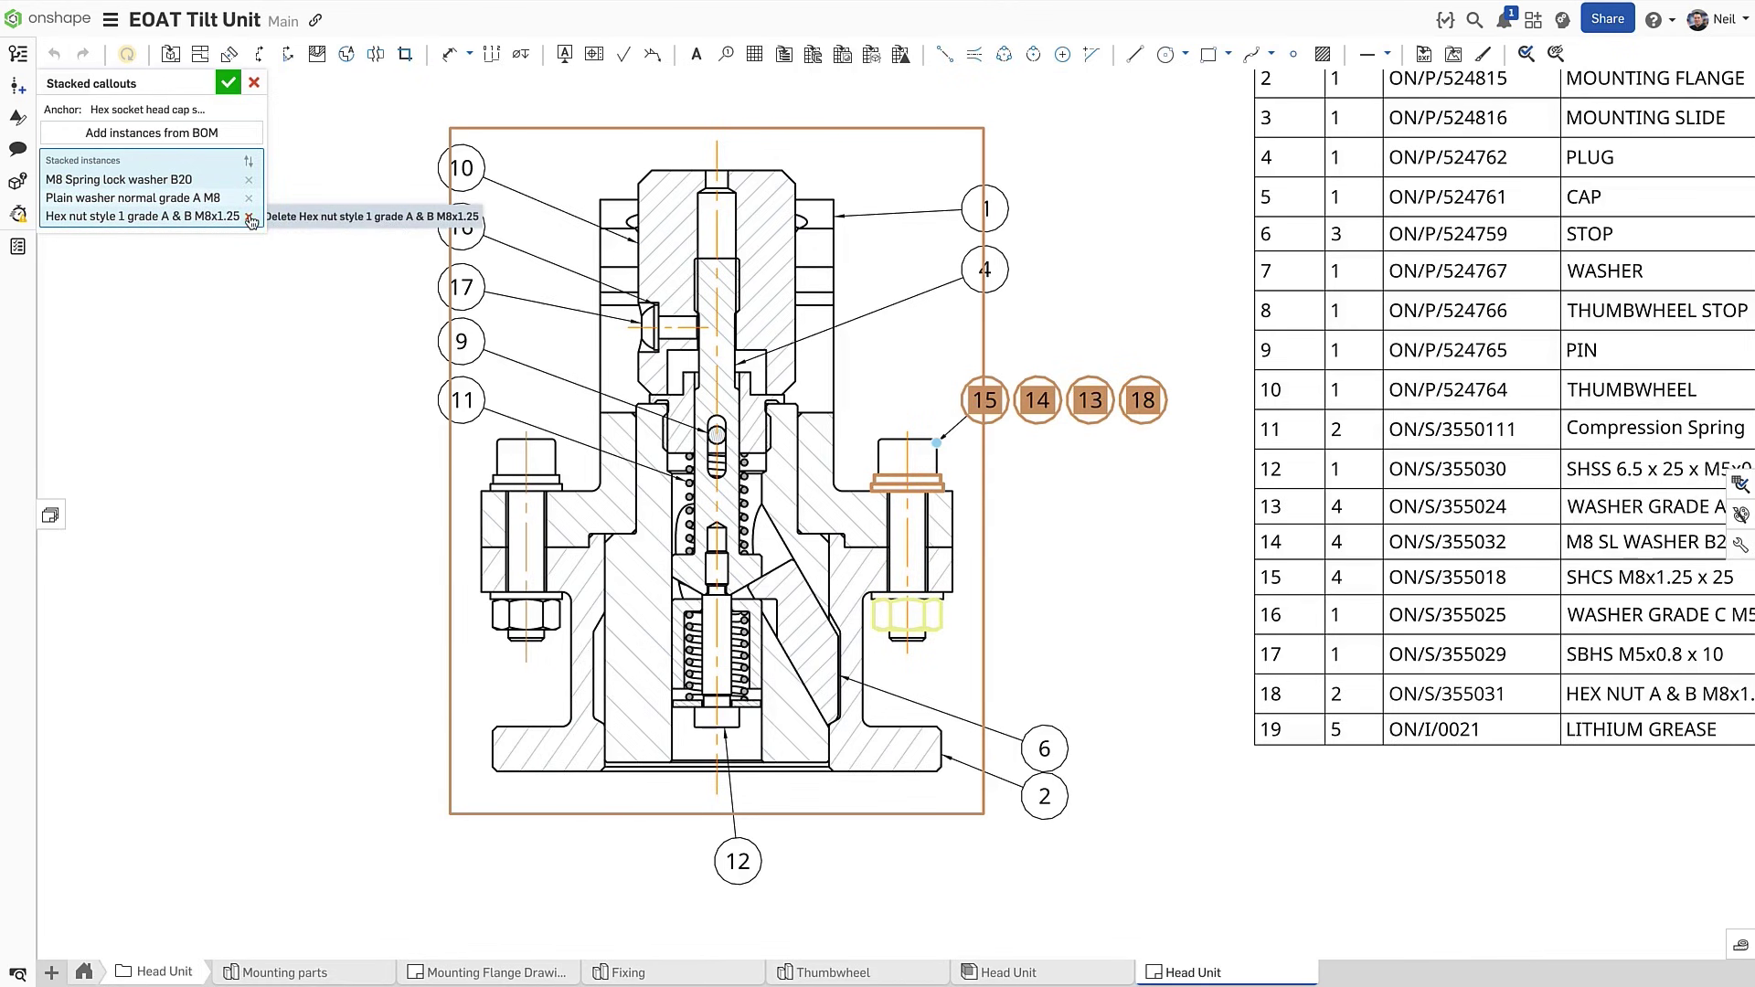
Confirm the stack edit, then make balloon 13 a Split Circle with 2 in the lower half
{"action": "left_click", "coordinate": [228, 83]}
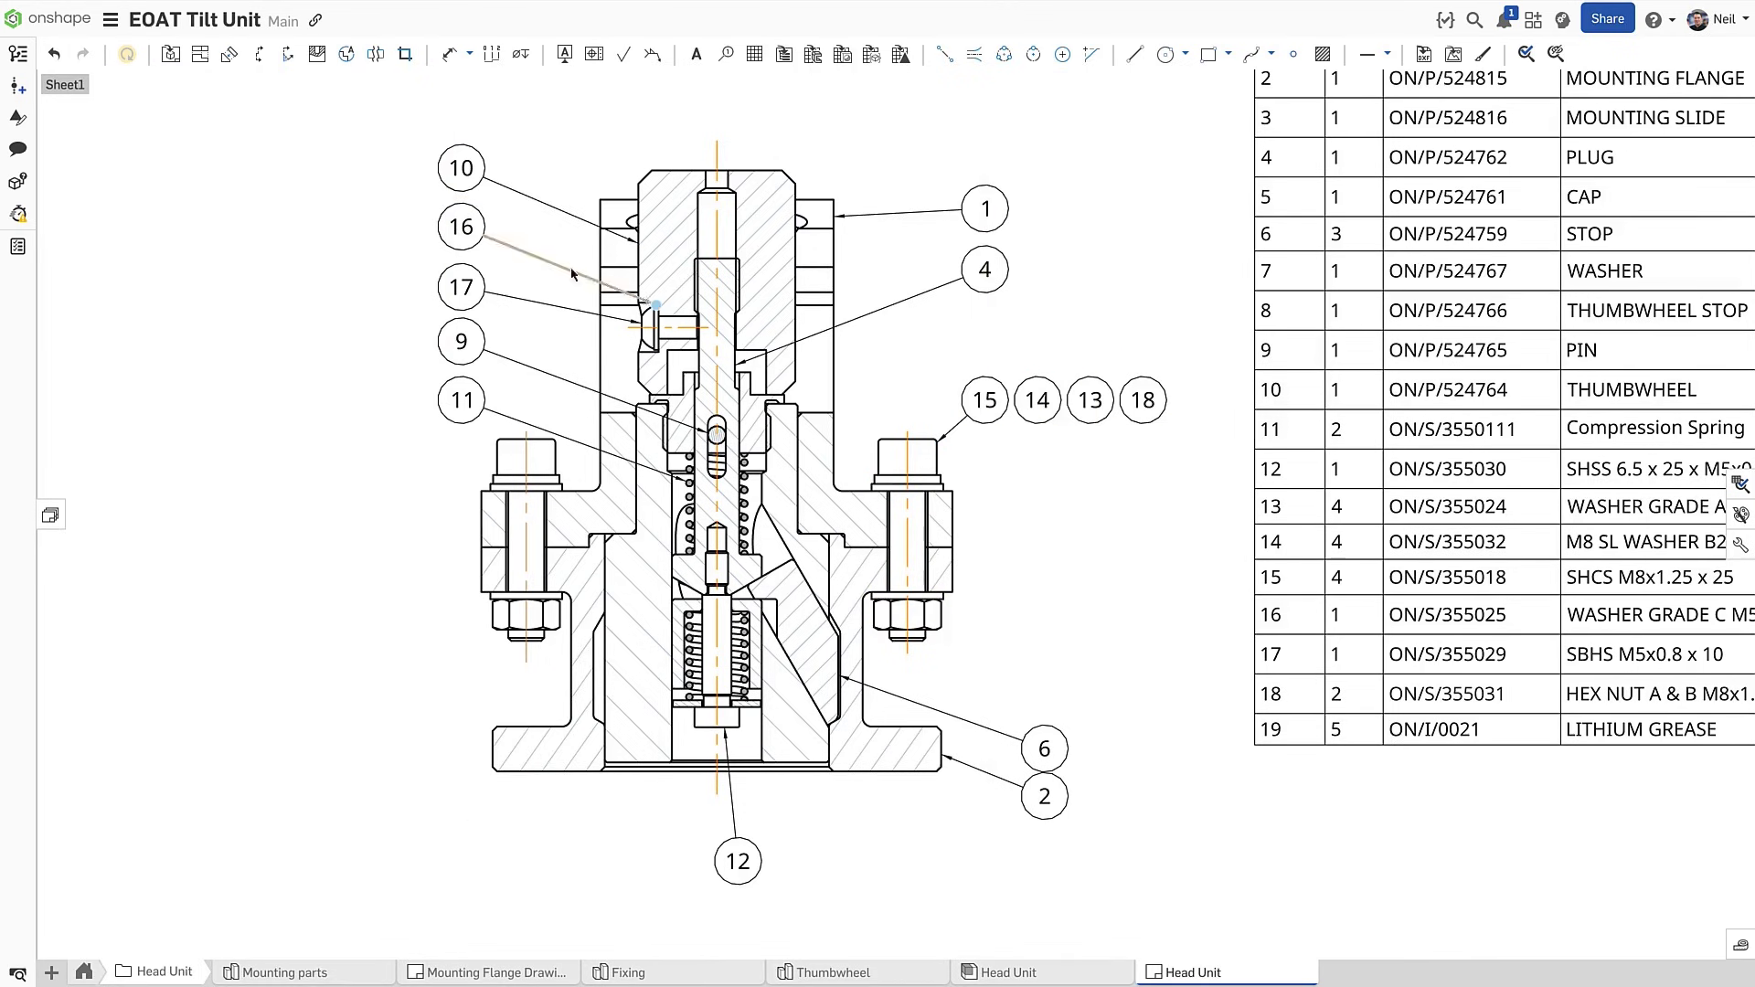
{"action": "double_click", "coordinate": [1090, 400]}
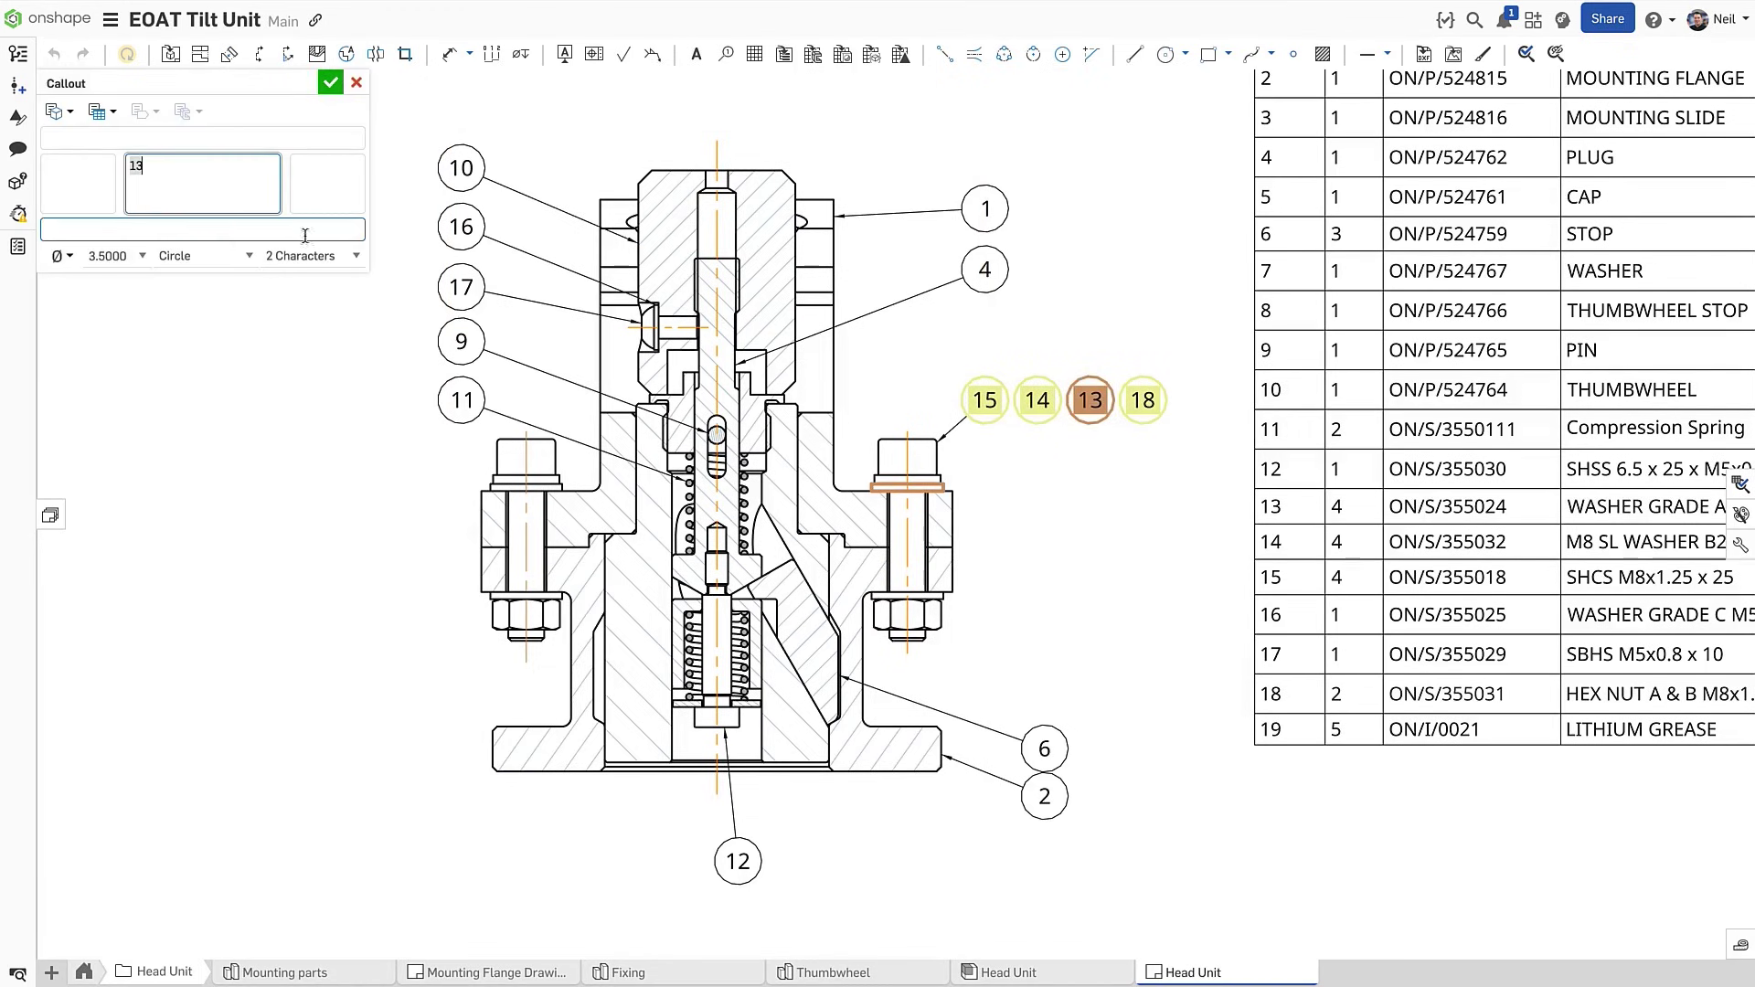
{"action": "left_click", "coordinate": [201, 256]}
{"action": "left_click", "coordinate": [208, 396]}
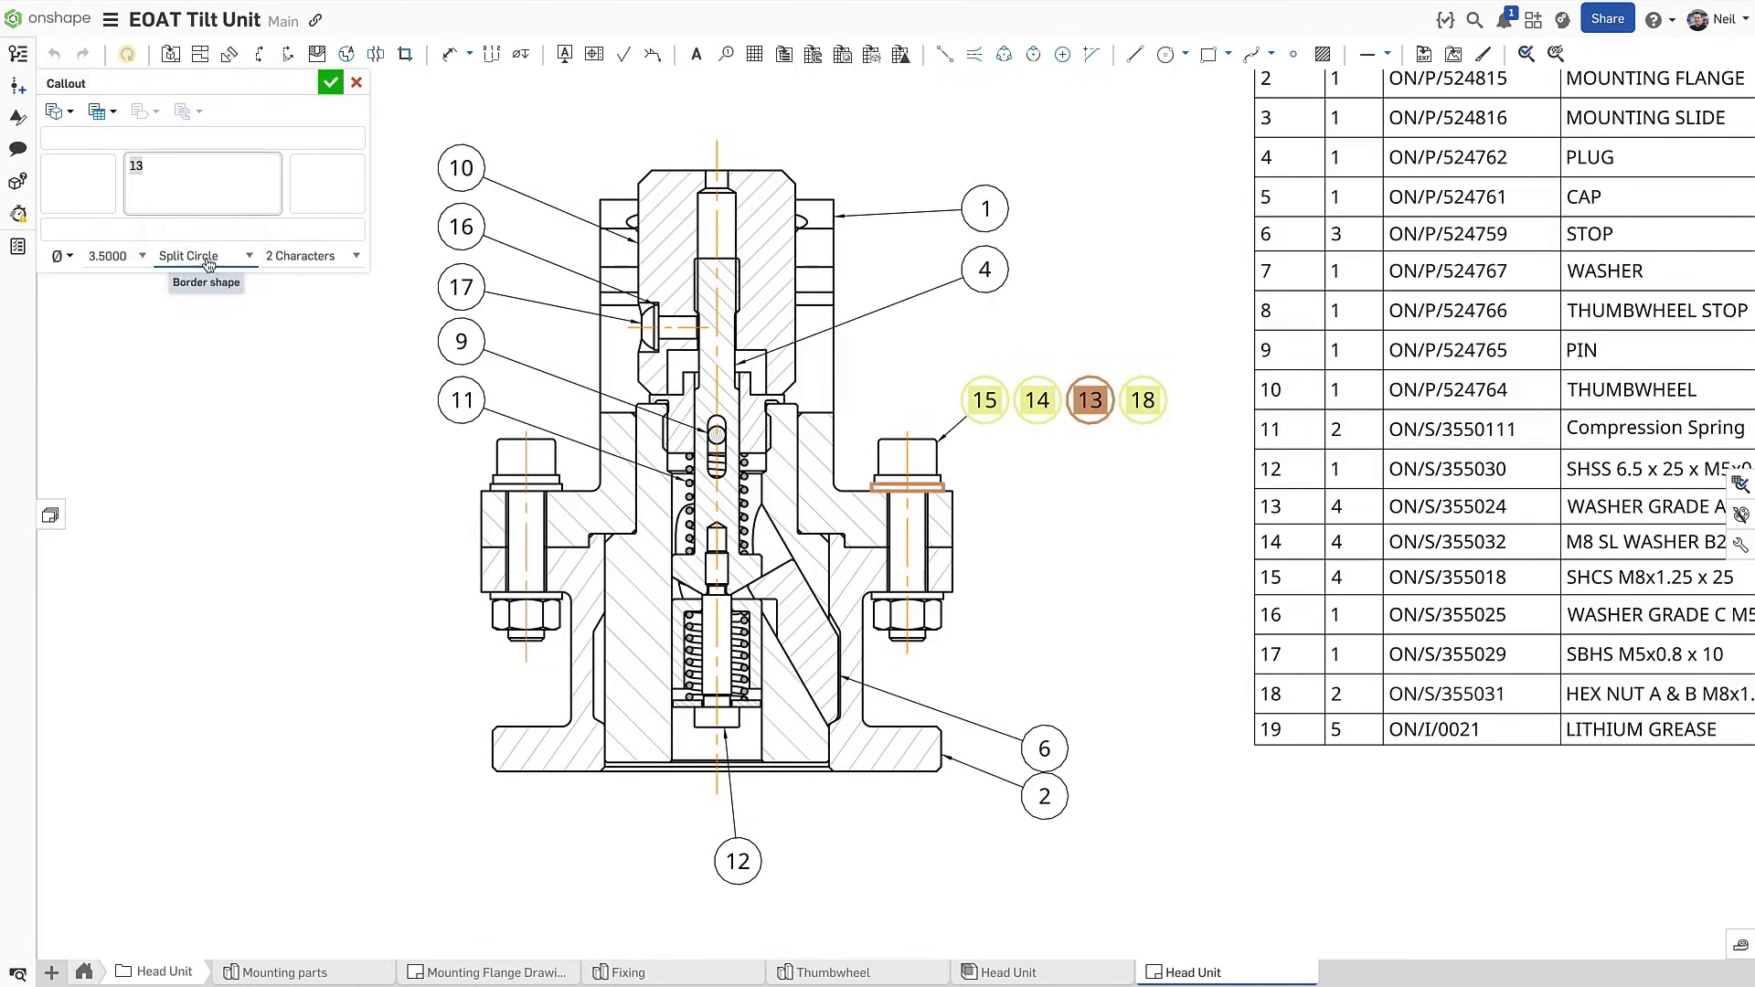
{"action": "left_click", "coordinate": [192, 209]}
{"action": "type", "text": "2"}
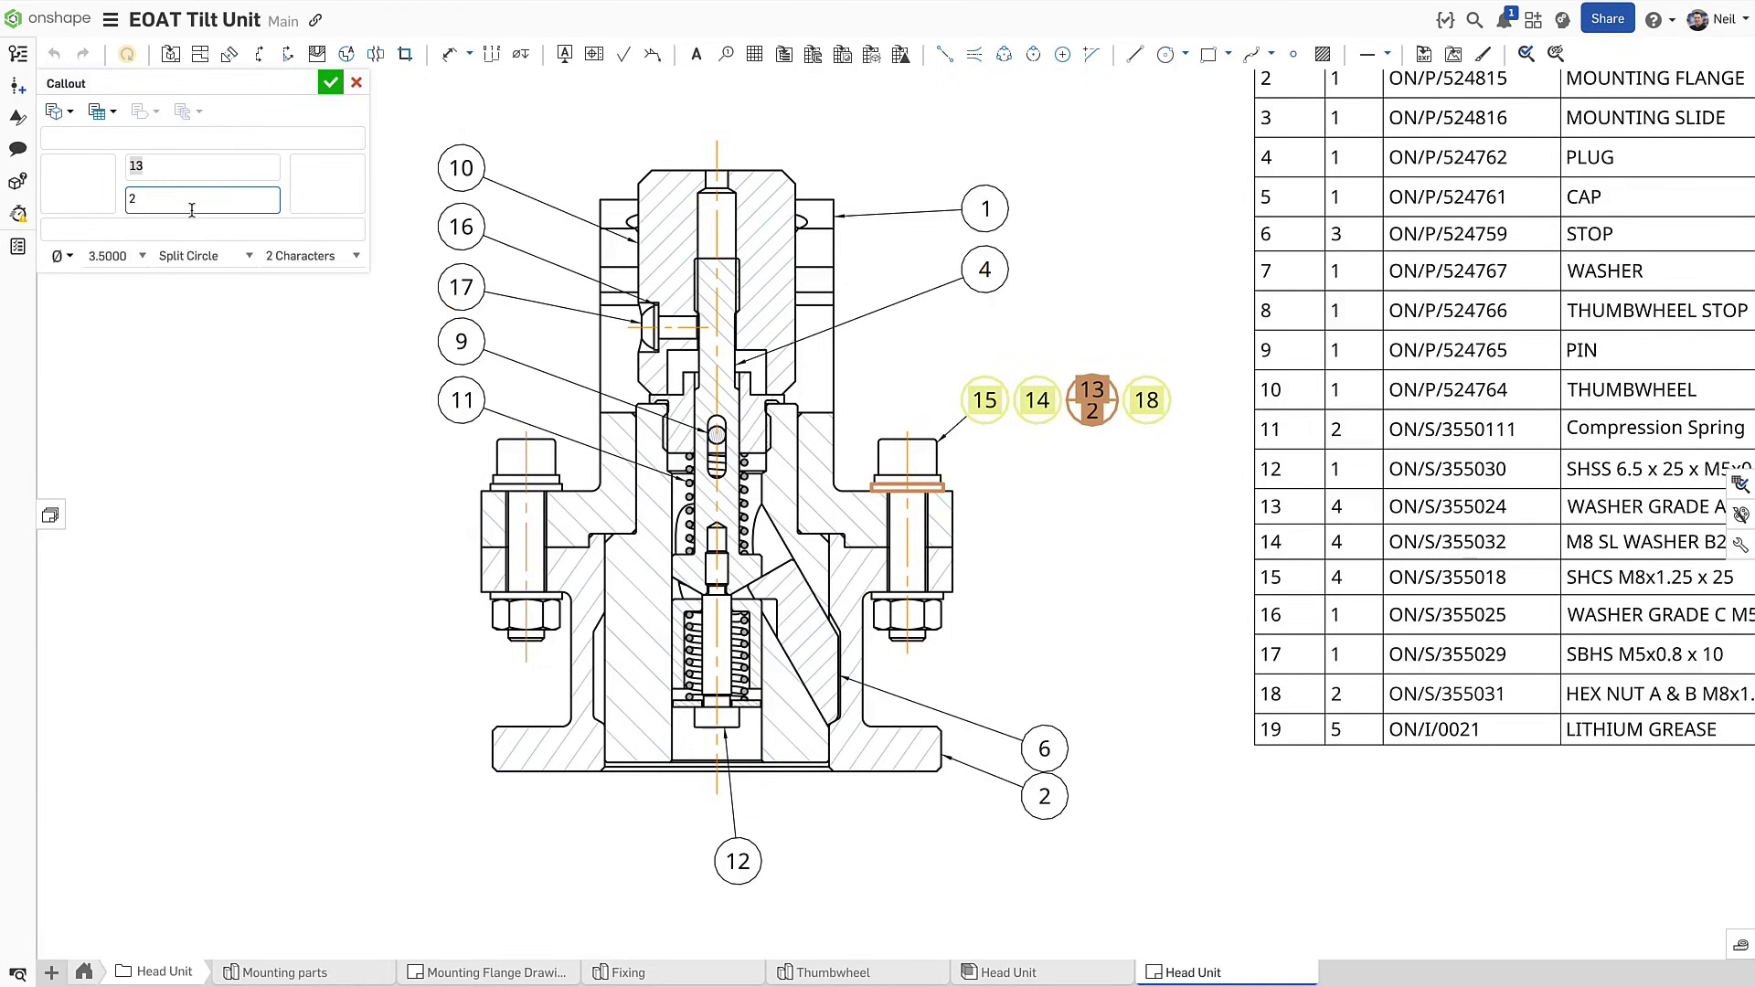
{"action": "left_click", "coordinate": [331, 83]}
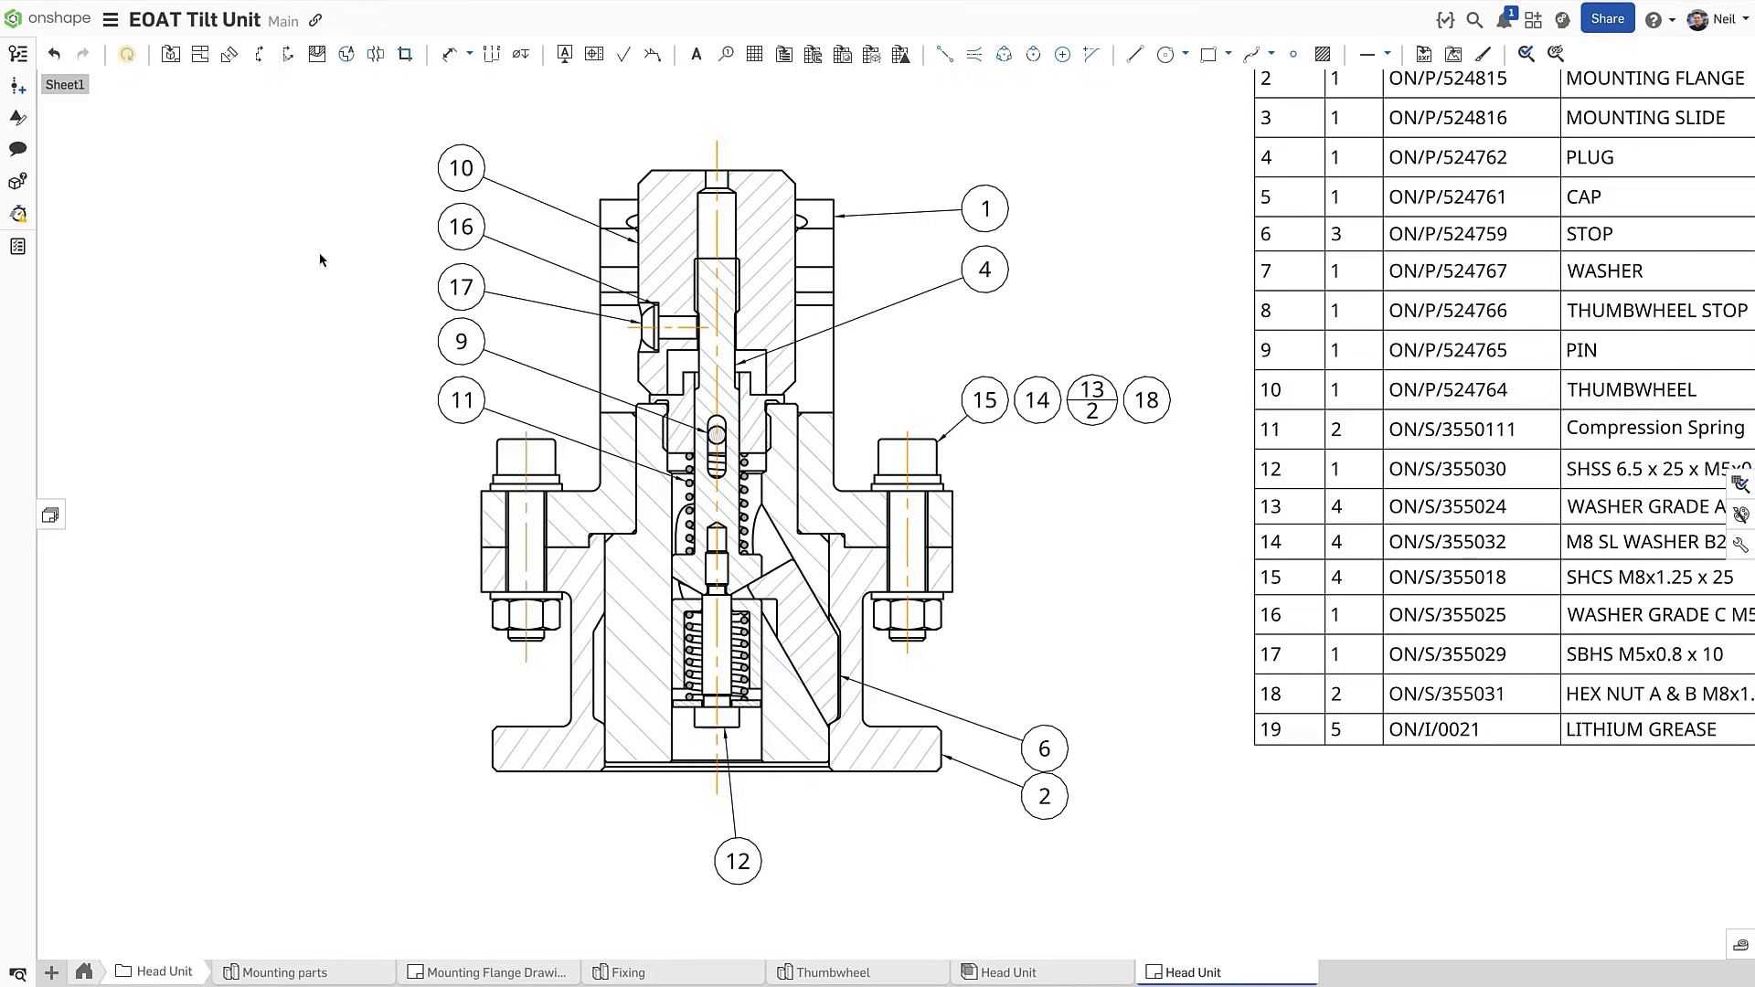
Stack the washer and Compression Spring callouts (7 and 11) onto balloon 12
{"action": "right_click", "coordinate": [736, 859]}
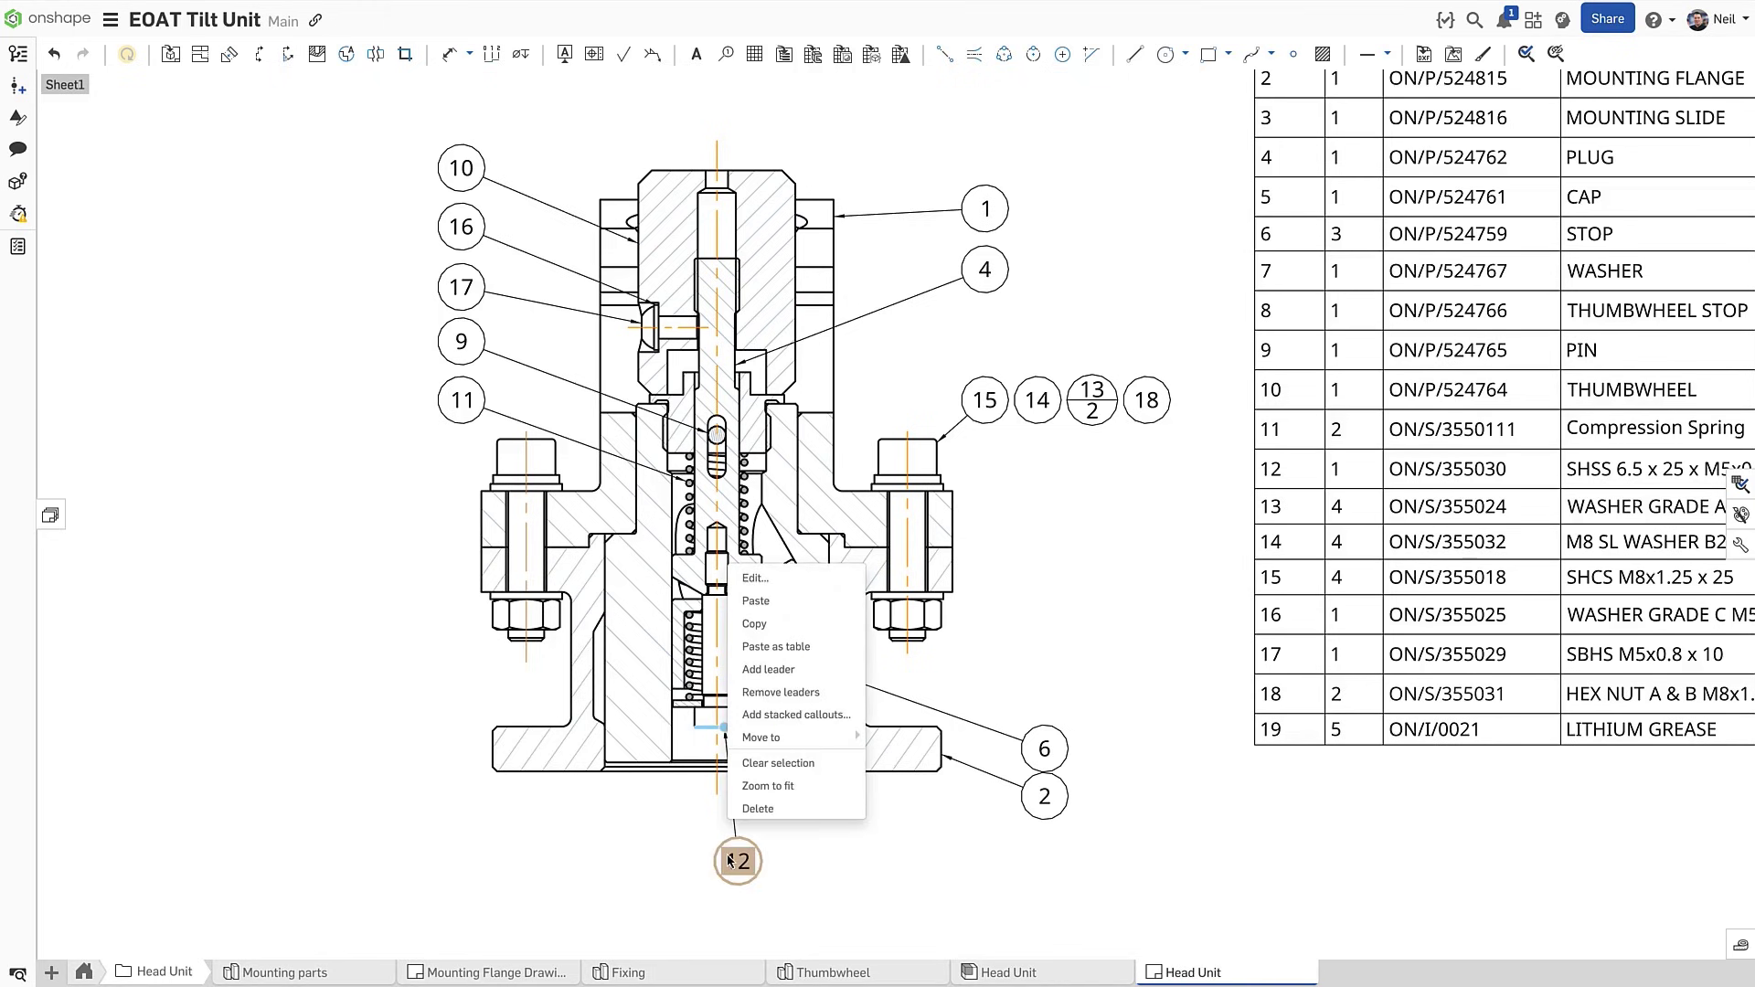
{"action": "mouse_move", "coordinate": [830, 729]}
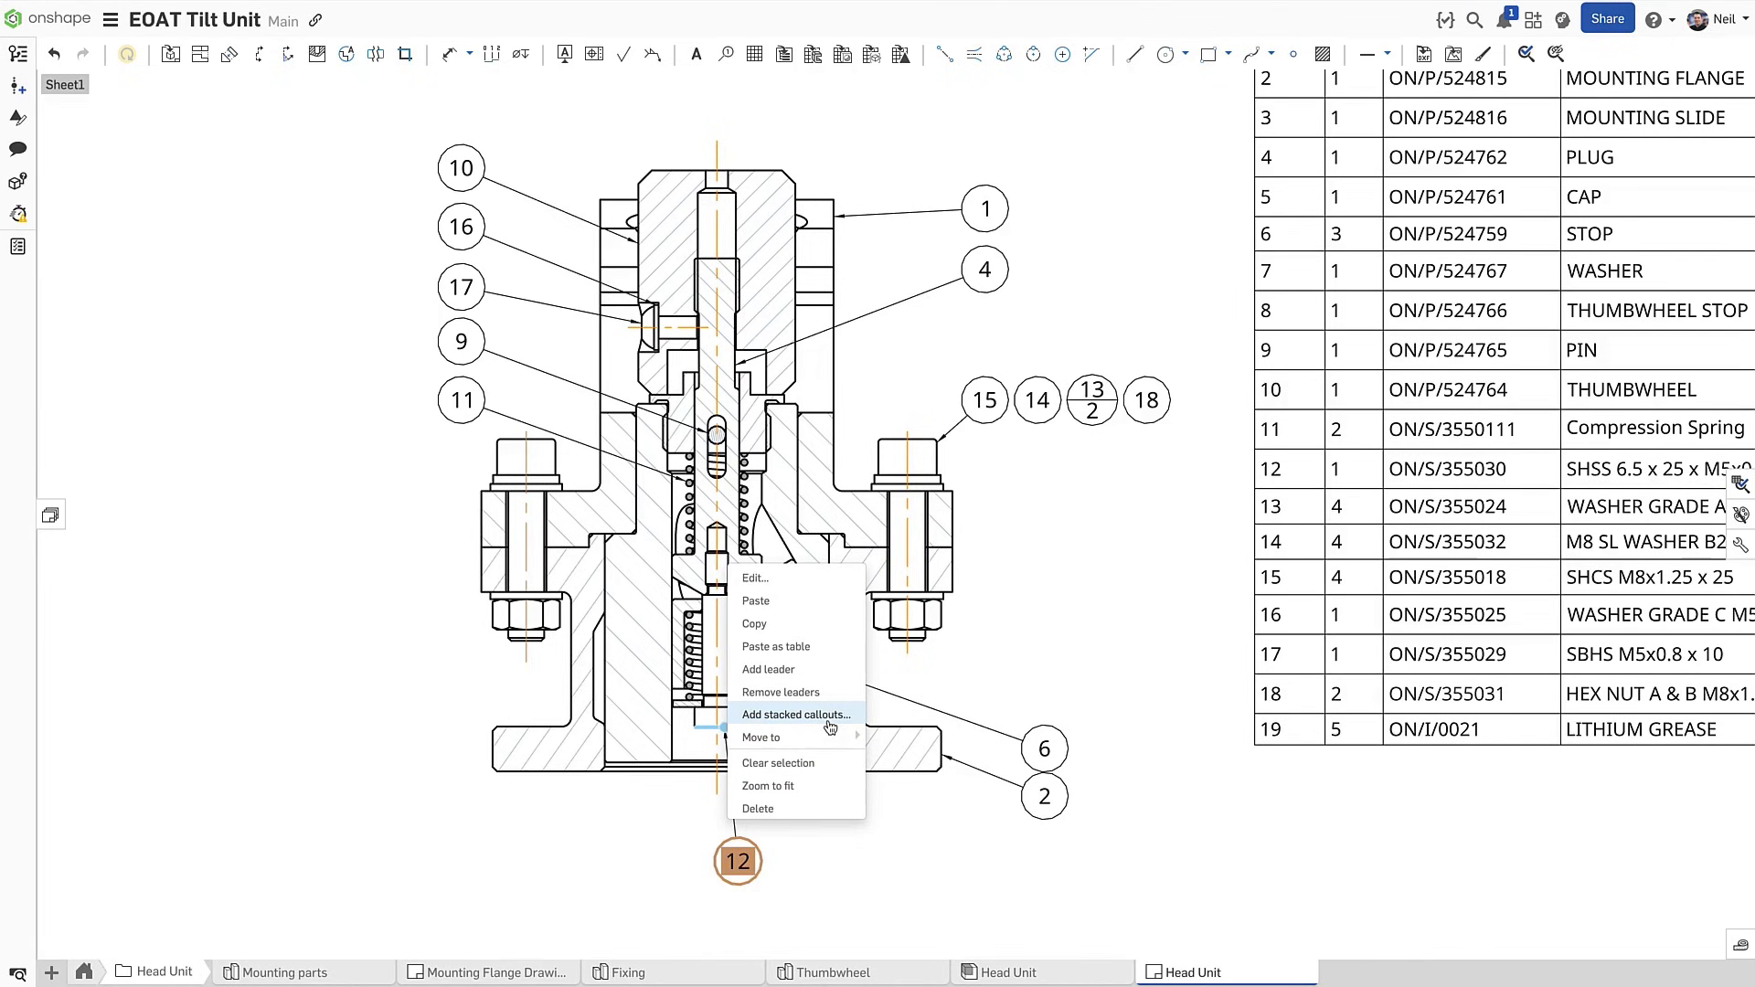
{"action": "left_click", "coordinate": [795, 715]}
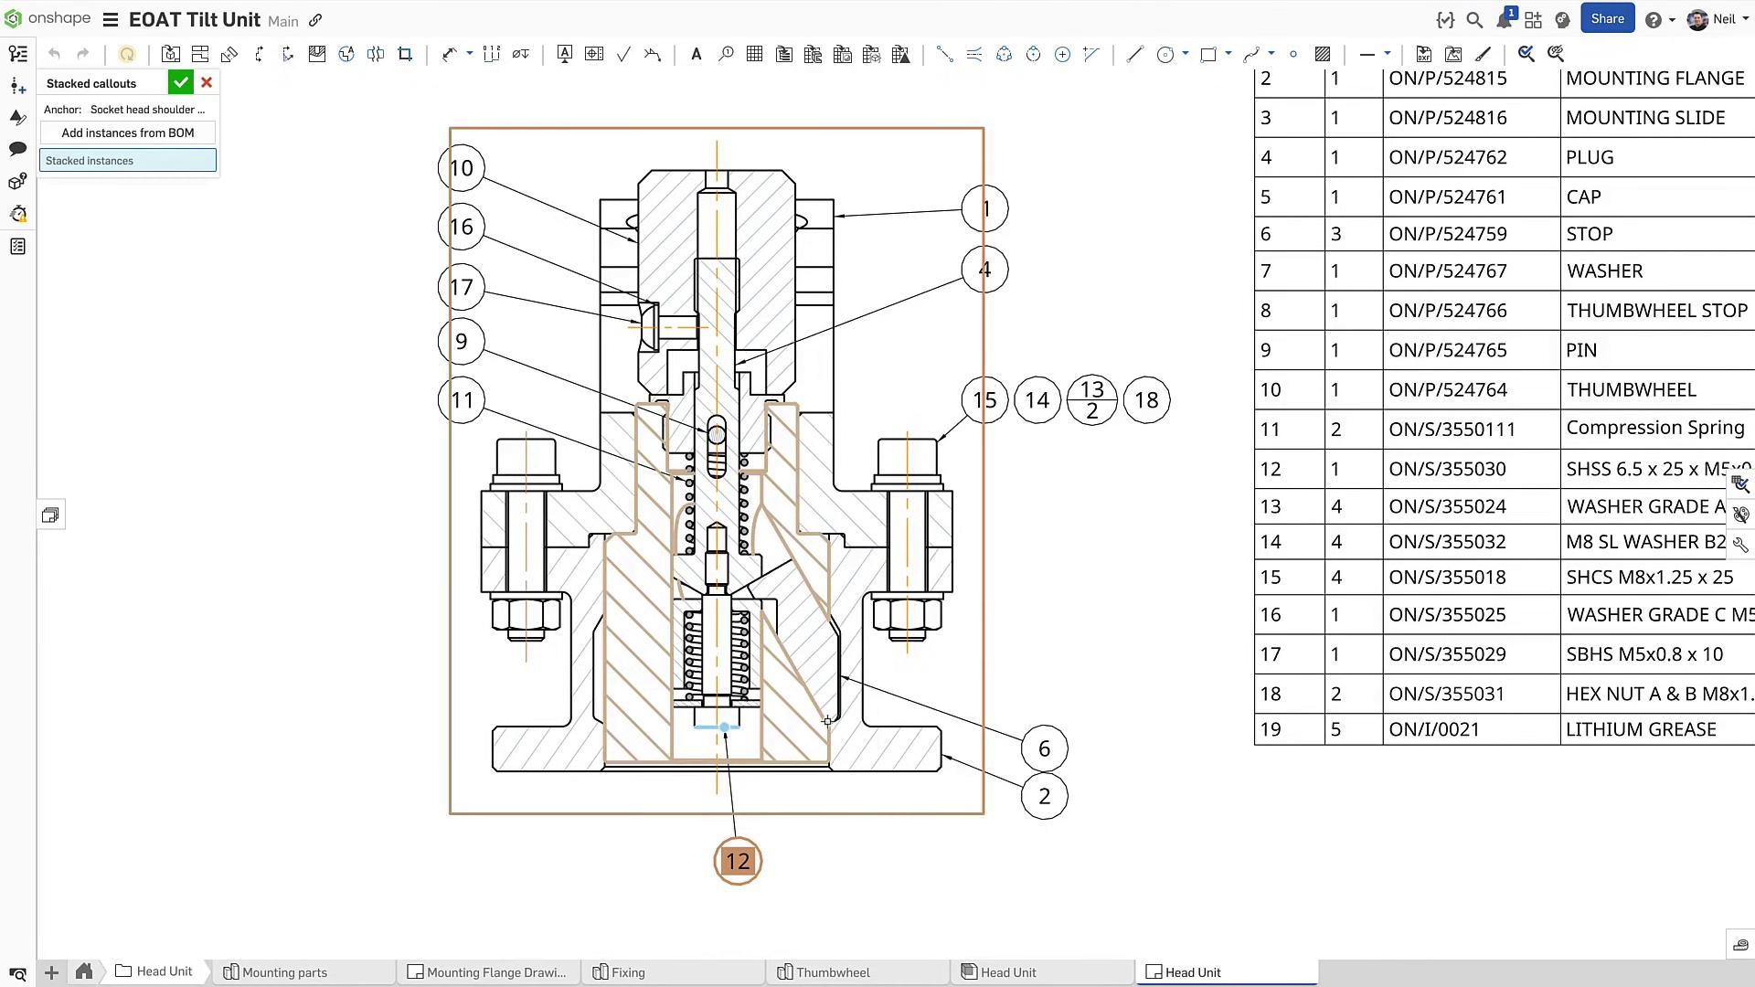
{"action": "left_click", "coordinate": [750, 707]}
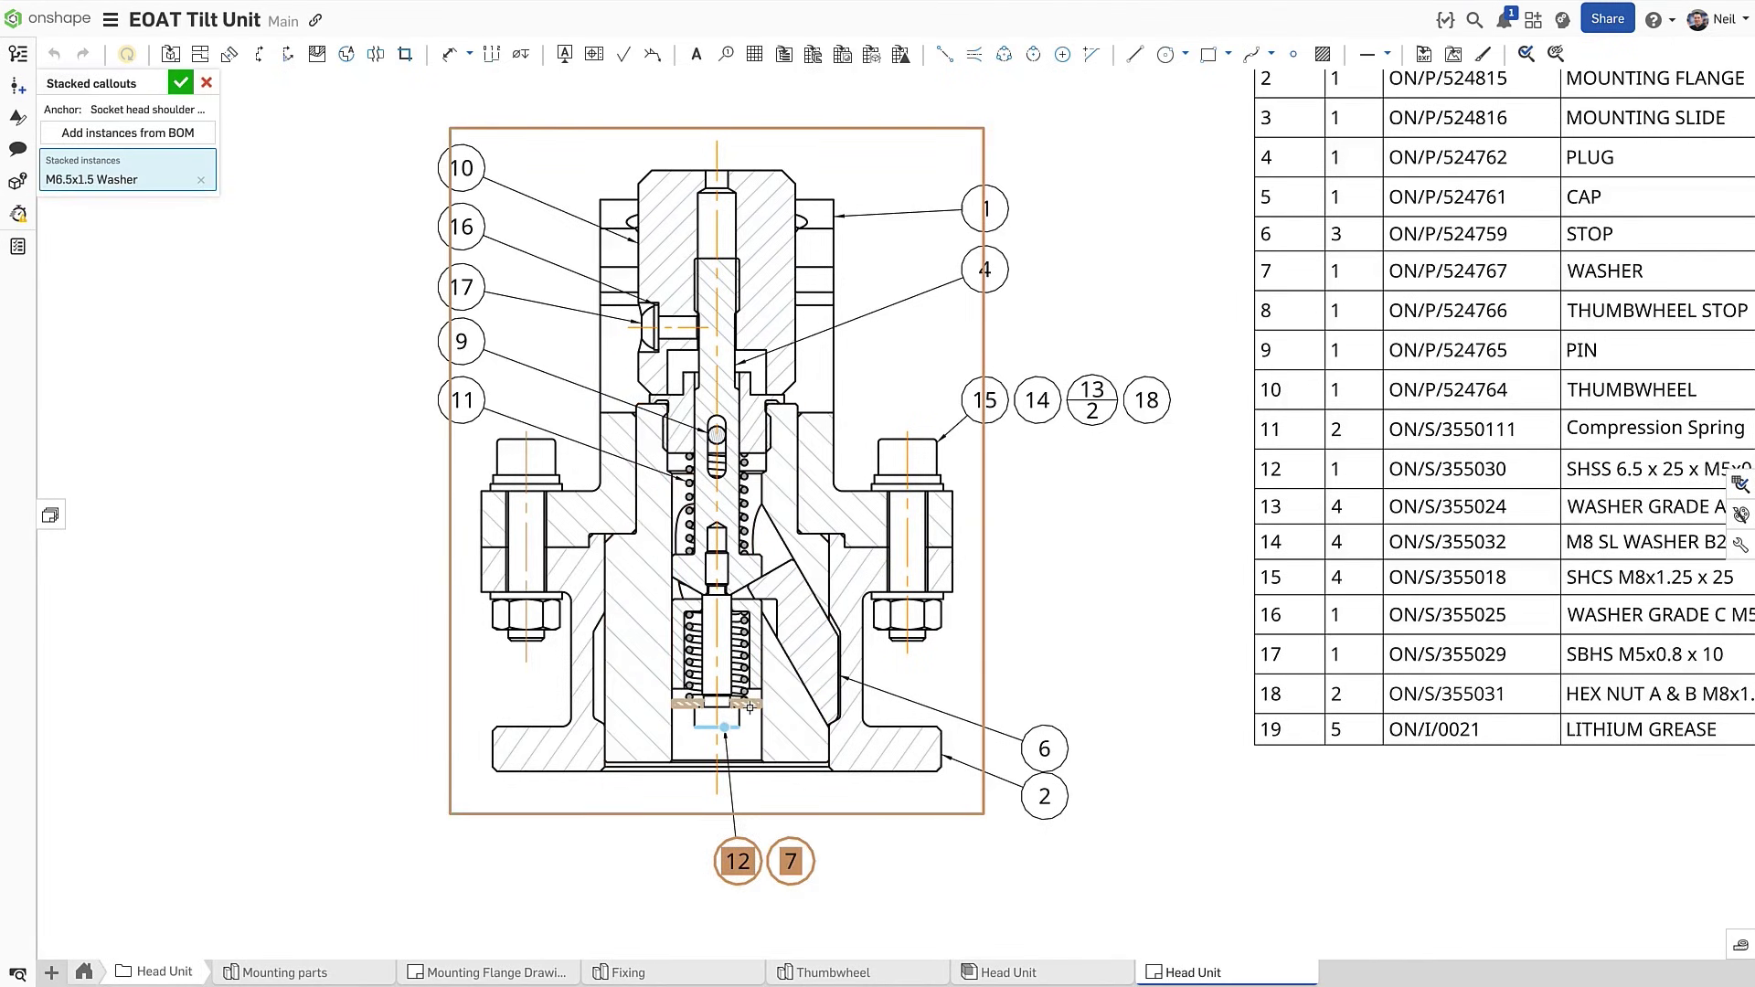
{"action": "left_click", "coordinate": [205, 145]}
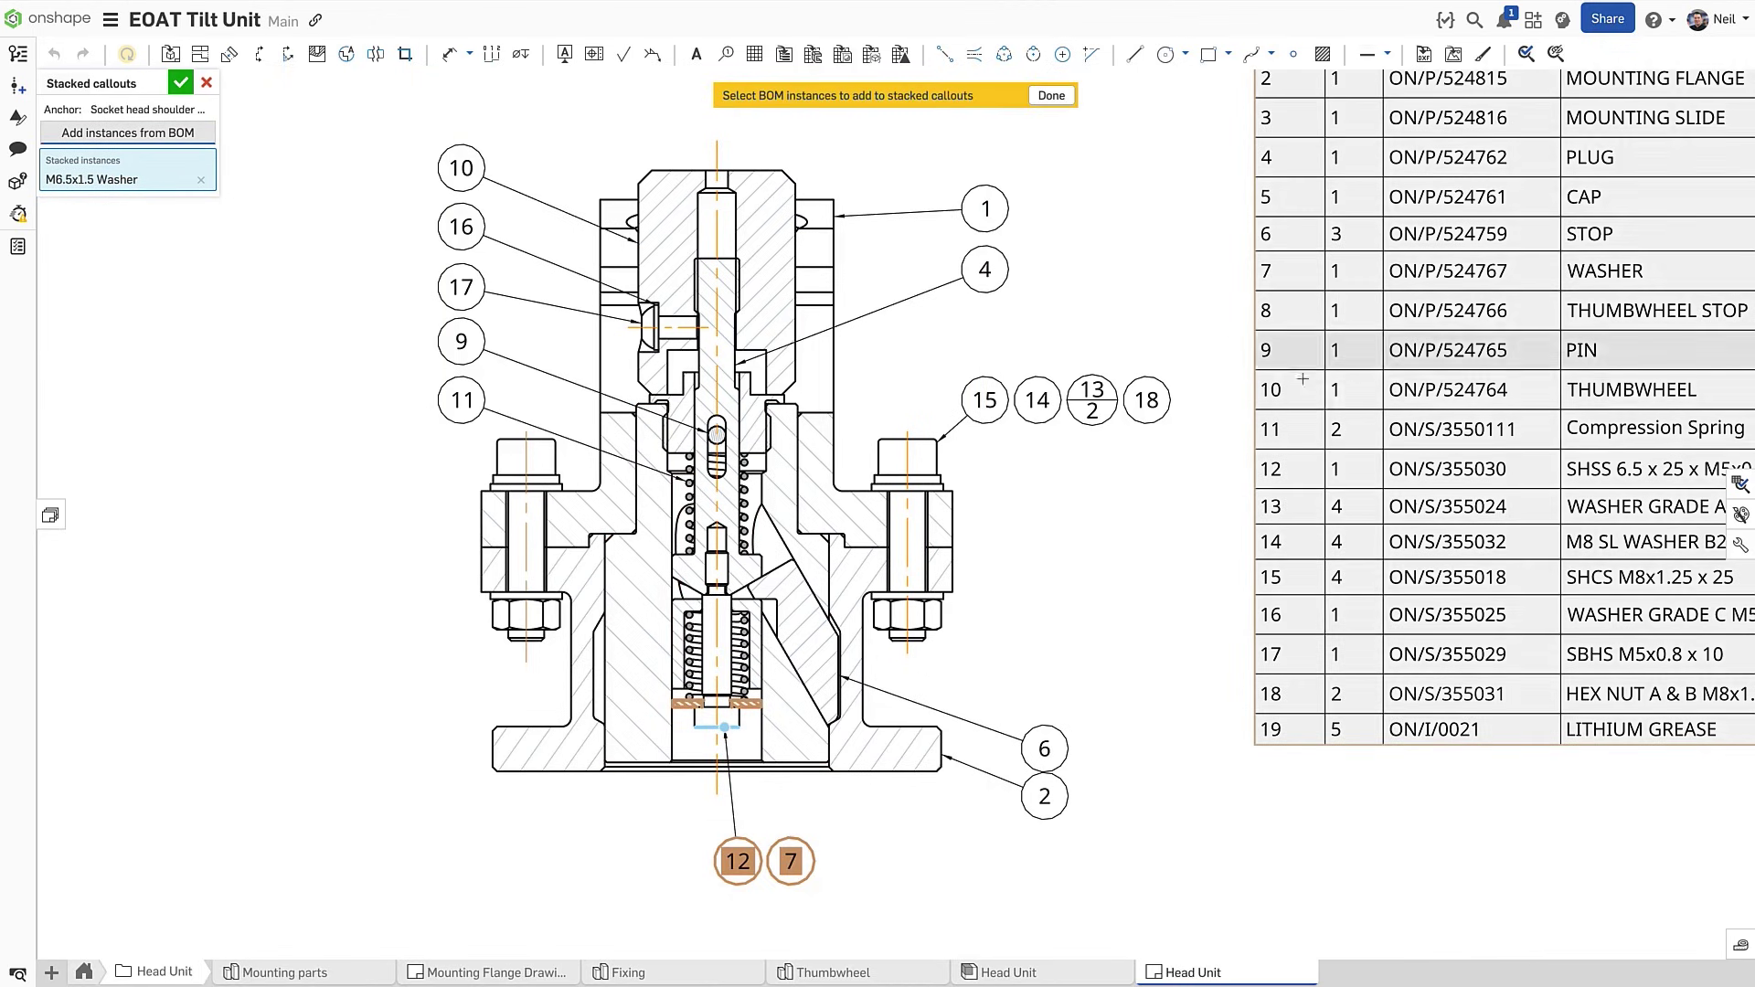
{"action": "left_click", "coordinate": [1301, 436]}
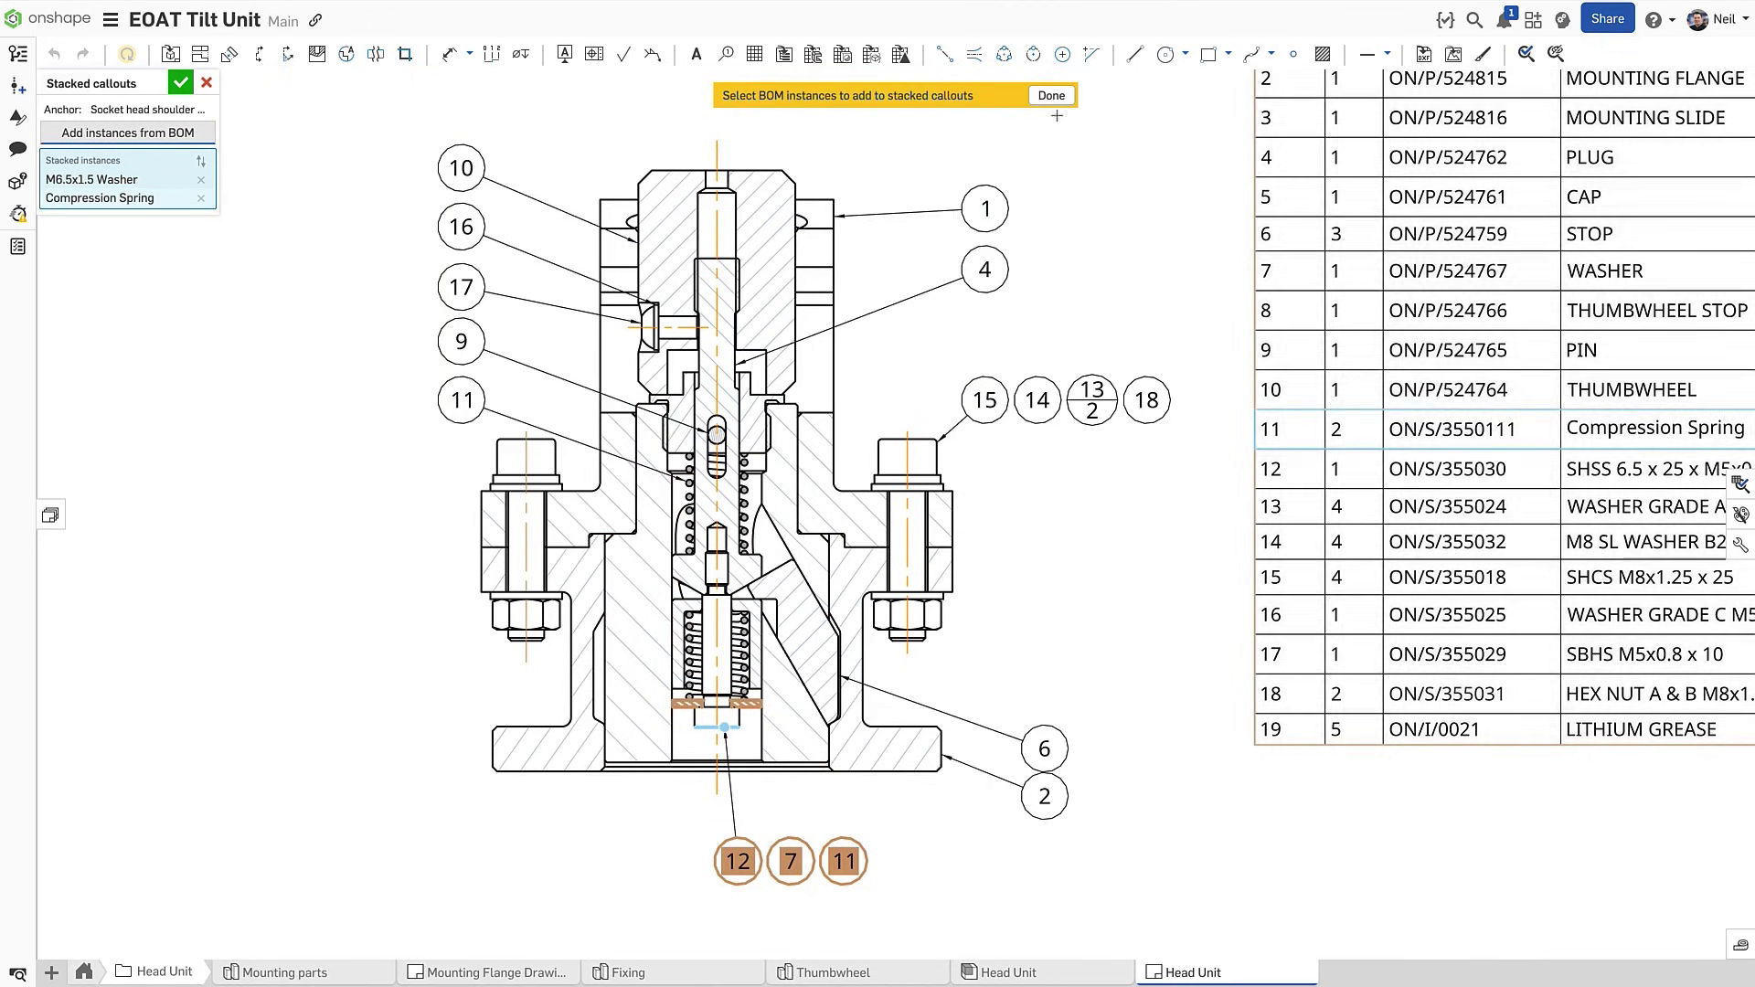
{"action": "left_click", "coordinate": [1051, 95]}
{"action": "left_click", "coordinate": [181, 84]}
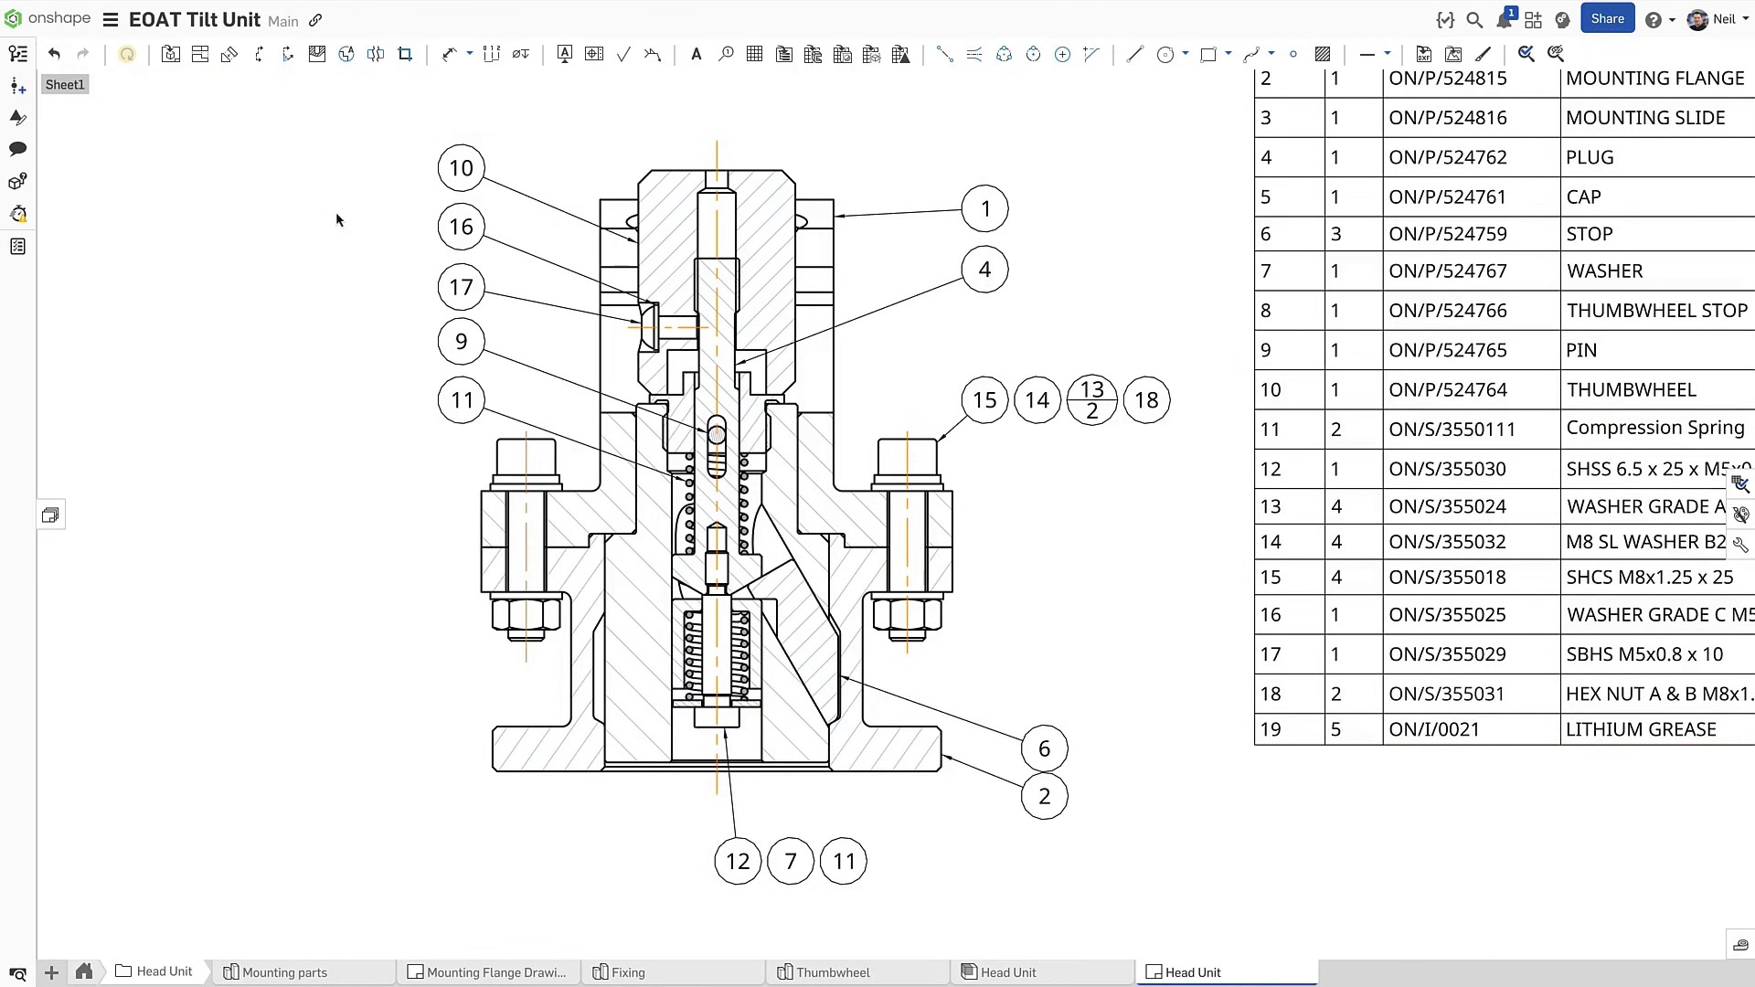
Place a new item callout, balloon 8, near the thumbwheel stop
{"action": "left_click", "coordinate": [726, 53]}
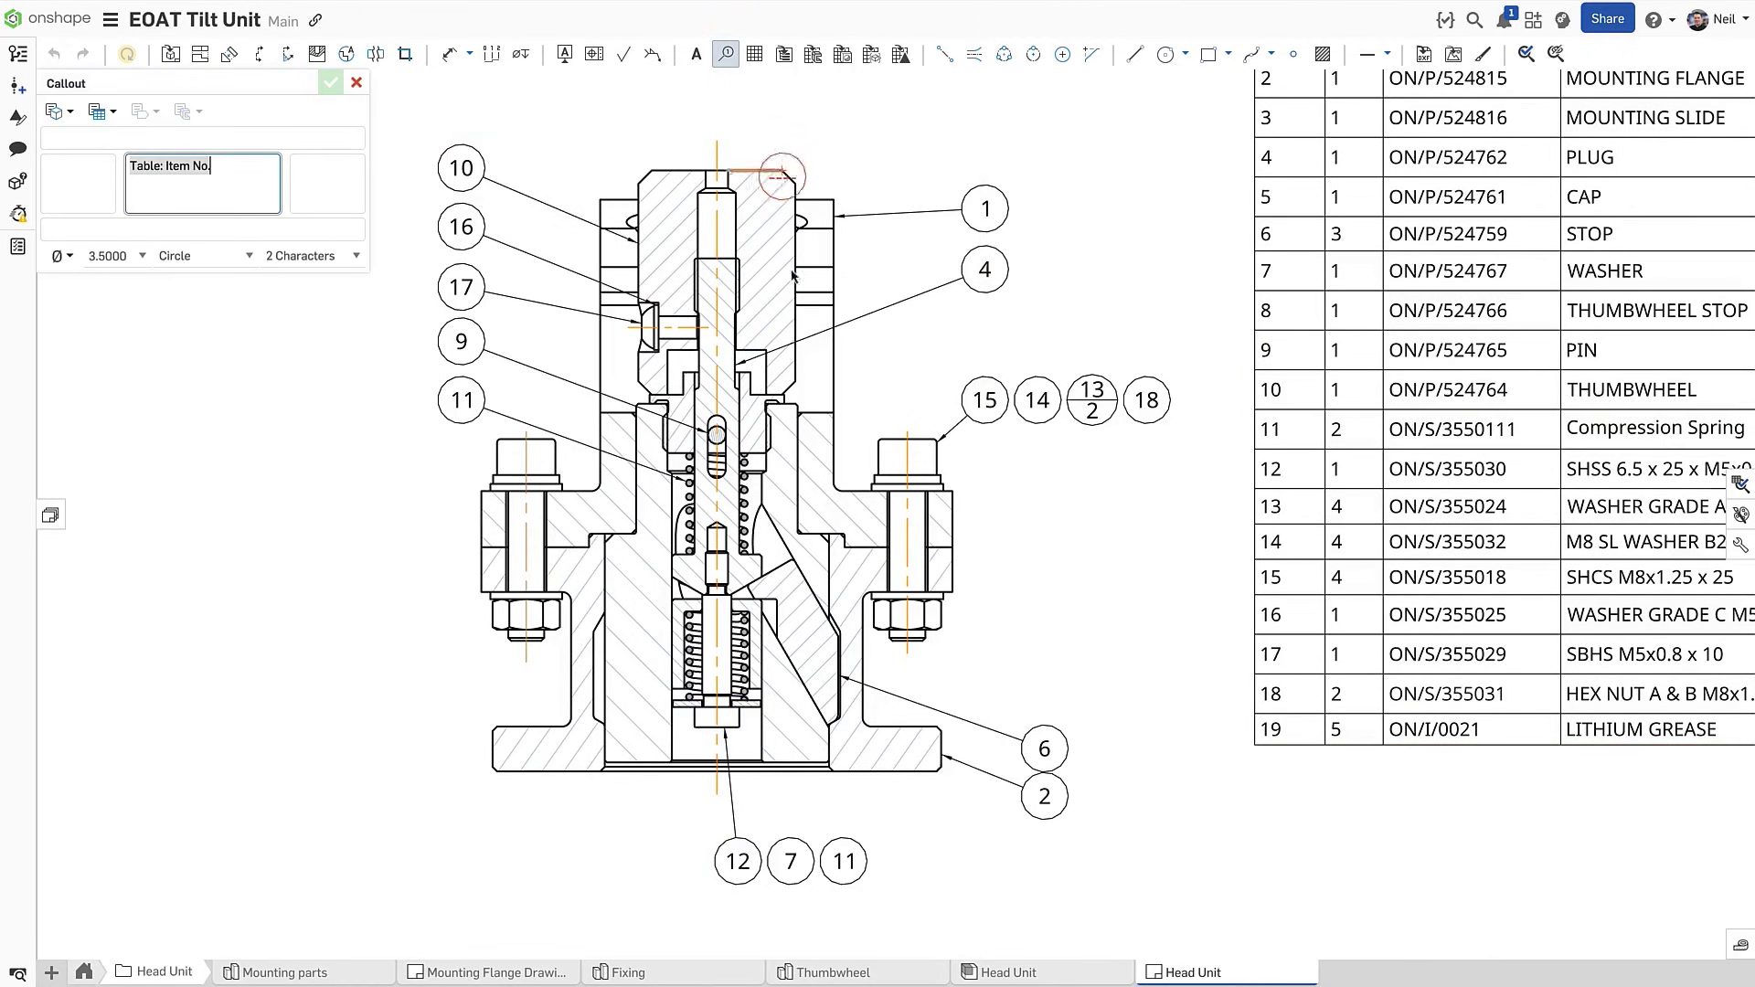
{"action": "left_click", "coordinate": [751, 385]}
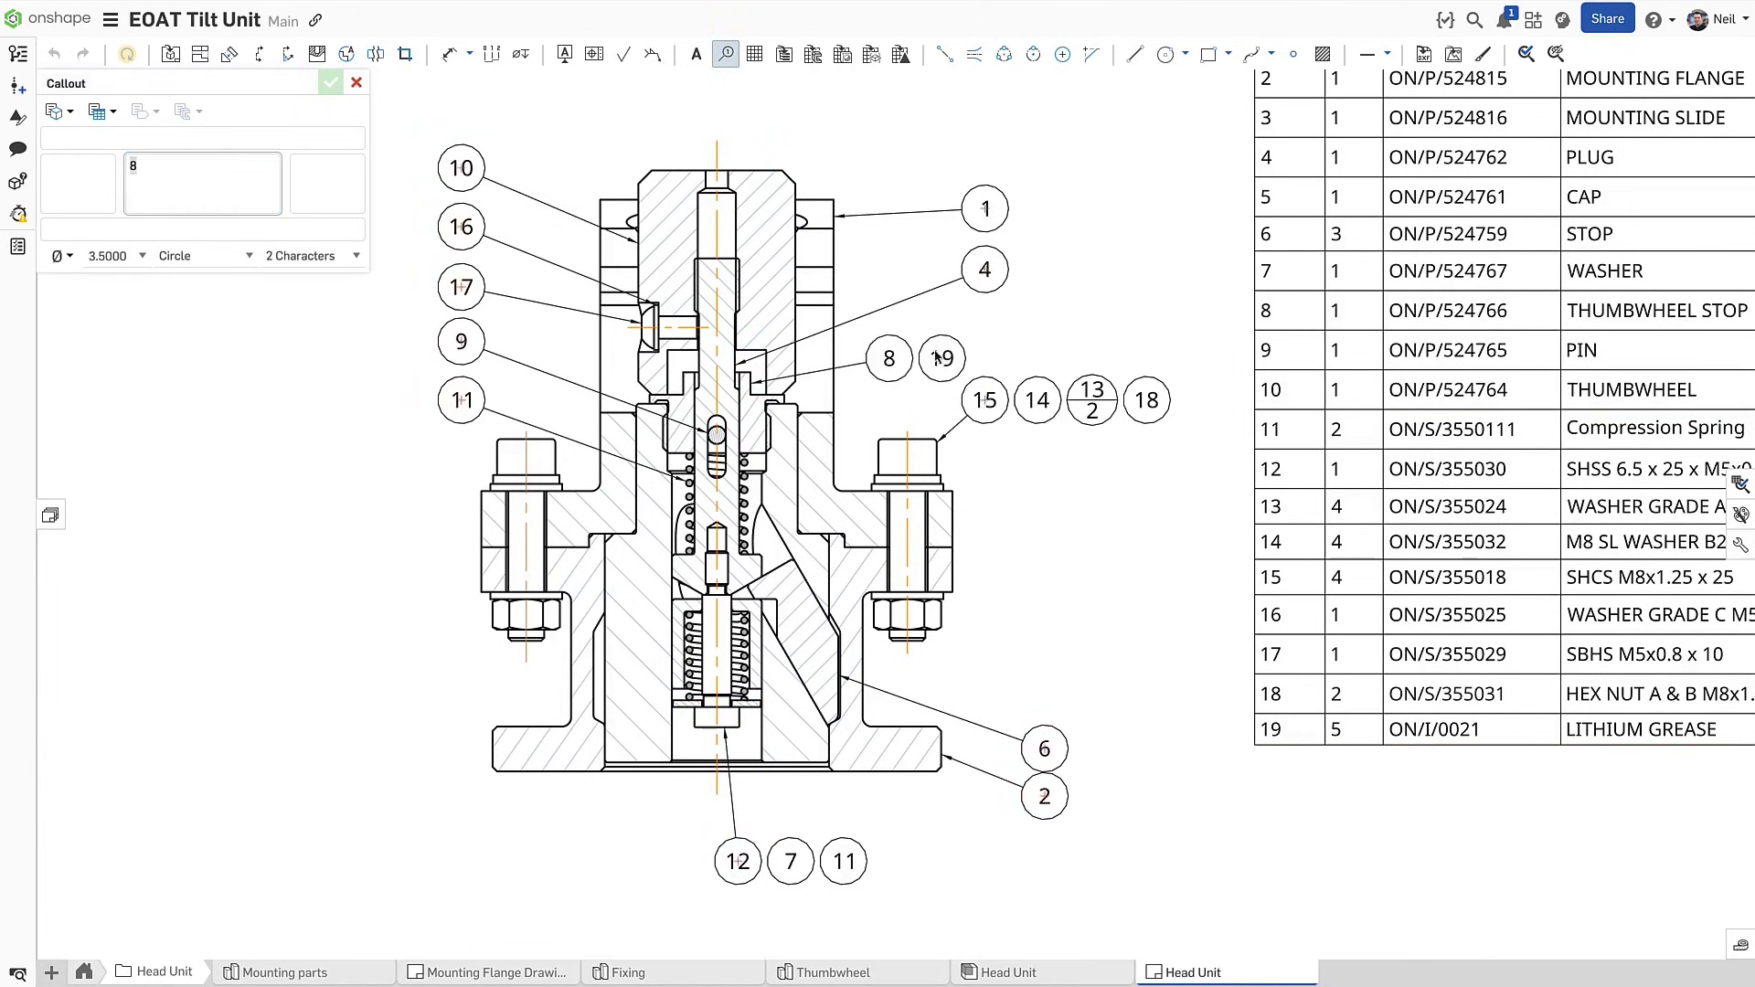
{"action": "left_click", "coordinate": [984, 347]}
{"action": "key", "text": "Escape"}
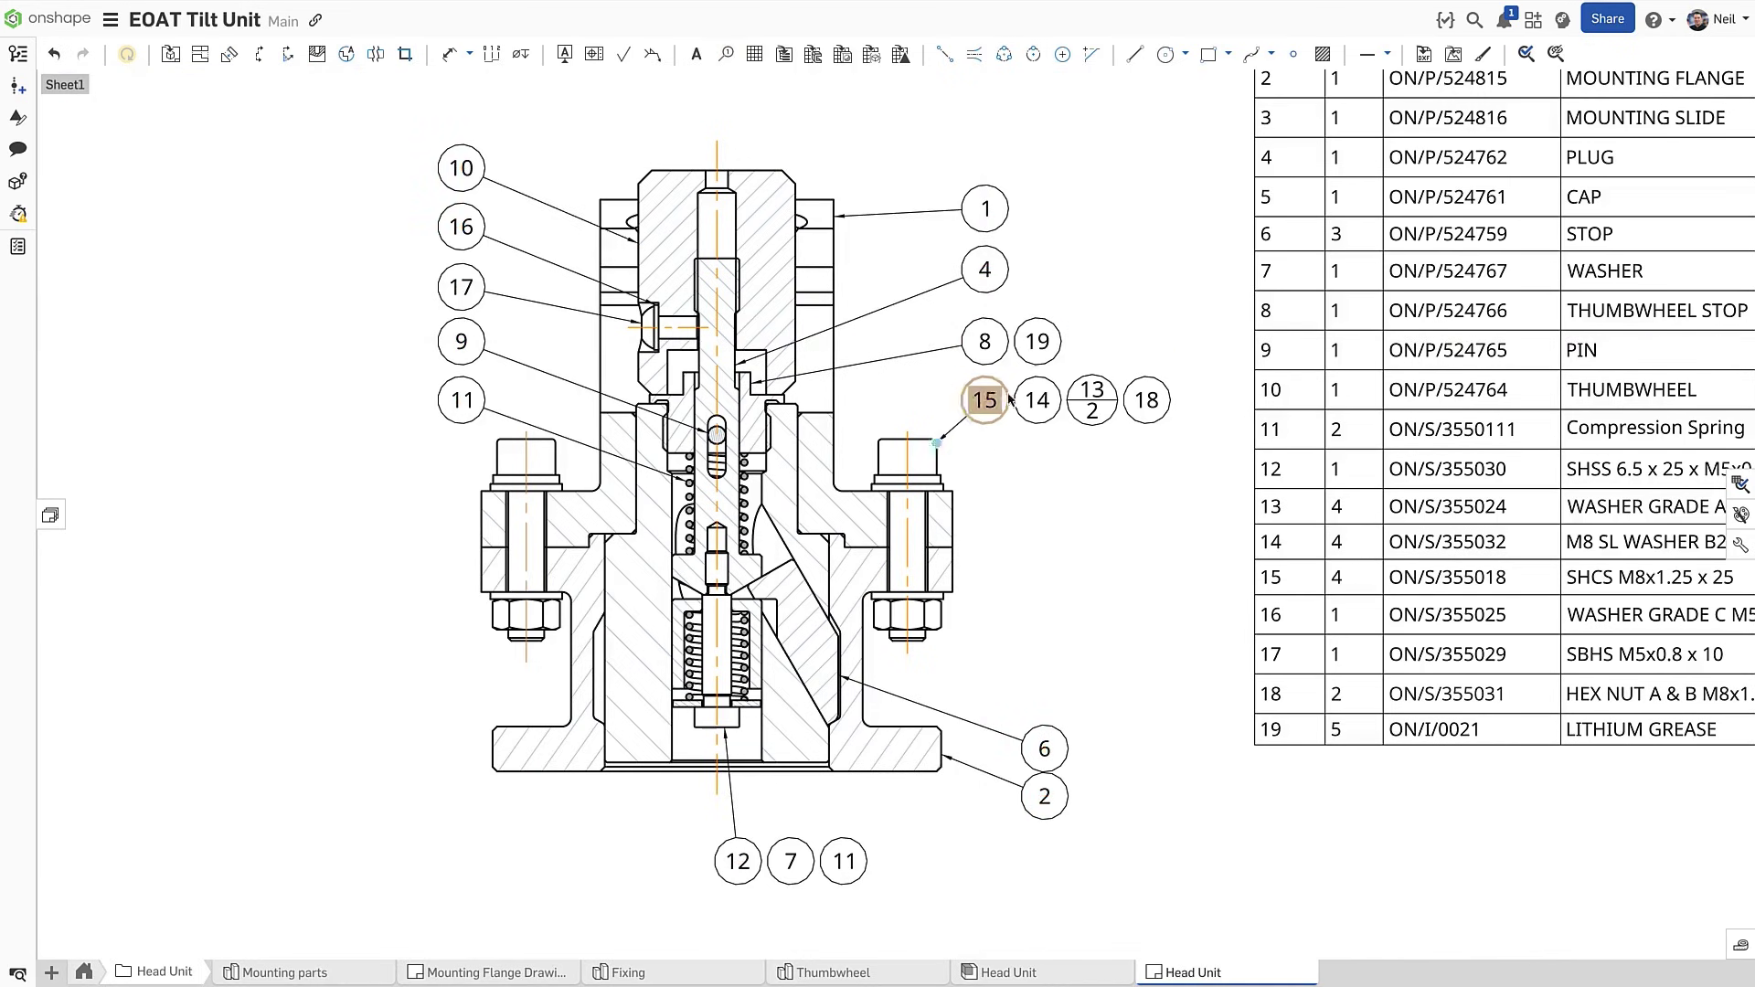
{"action": "left_click", "coordinate": [1277, 697]}
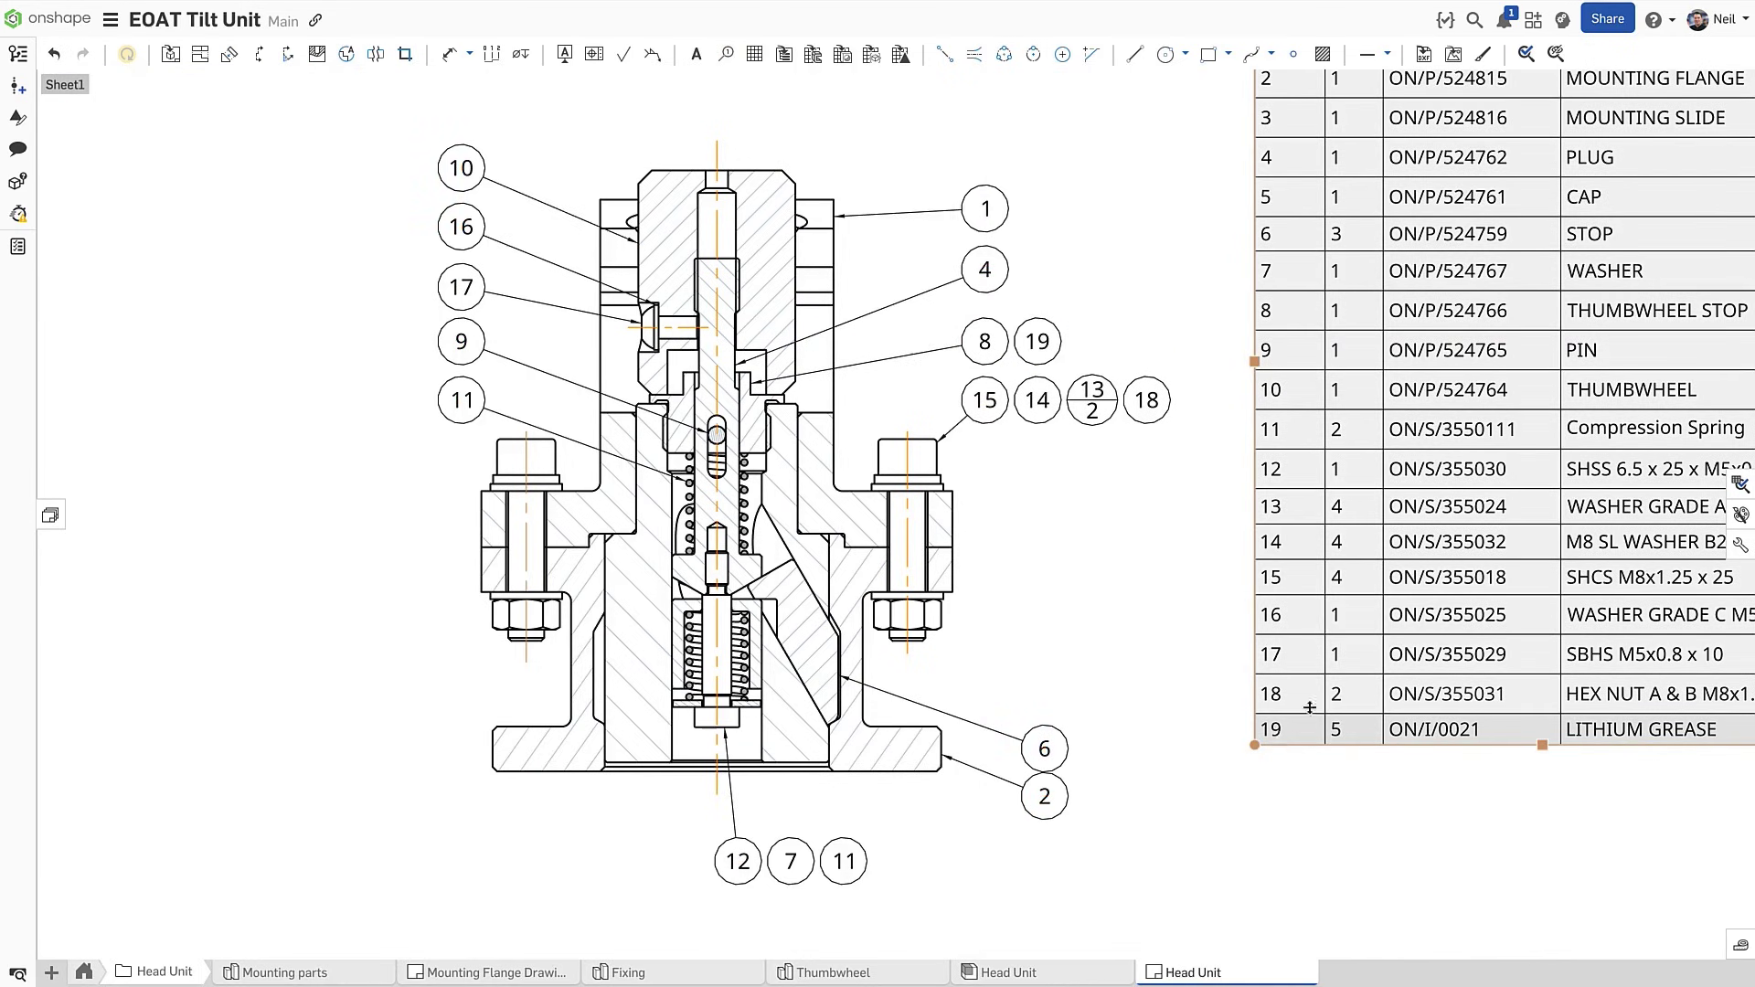
In Drawing properties, keep callout stack direction Automatic and set the stack gap size to 0.00
{"action": "left_click", "coordinate": [1740, 546]}
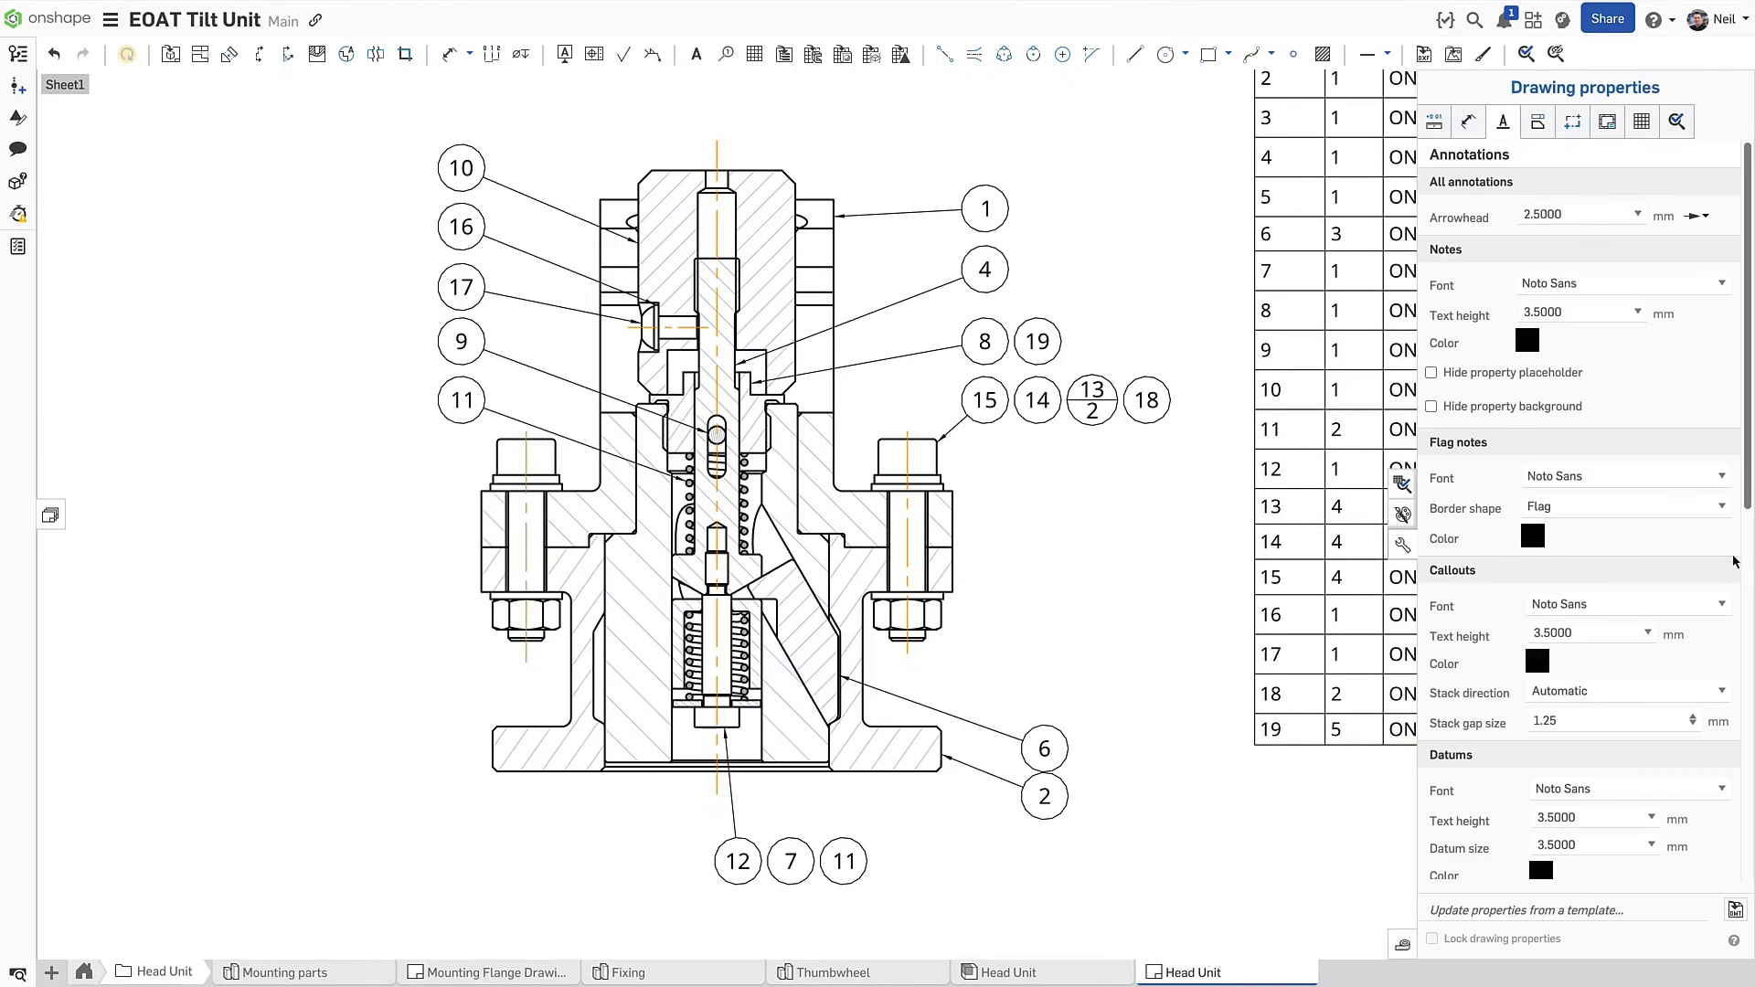
{"action": "left_click", "coordinate": [1628, 695]}
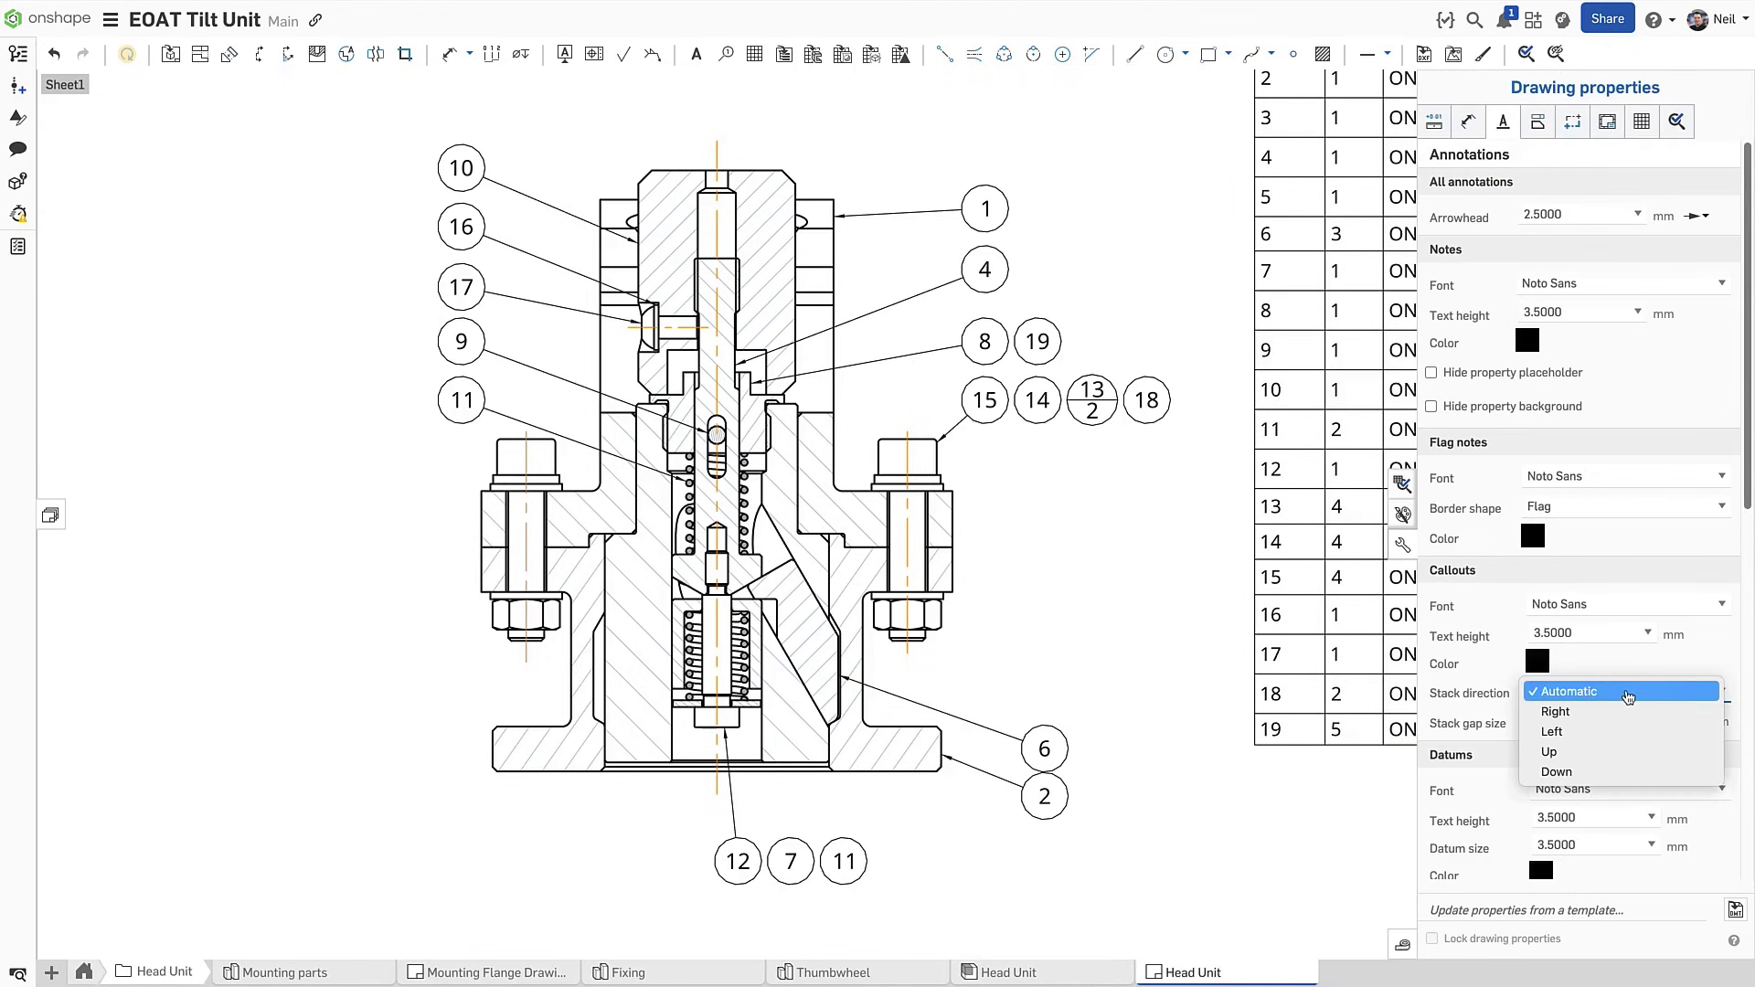
{"action": "left_click", "coordinate": [1606, 751]}
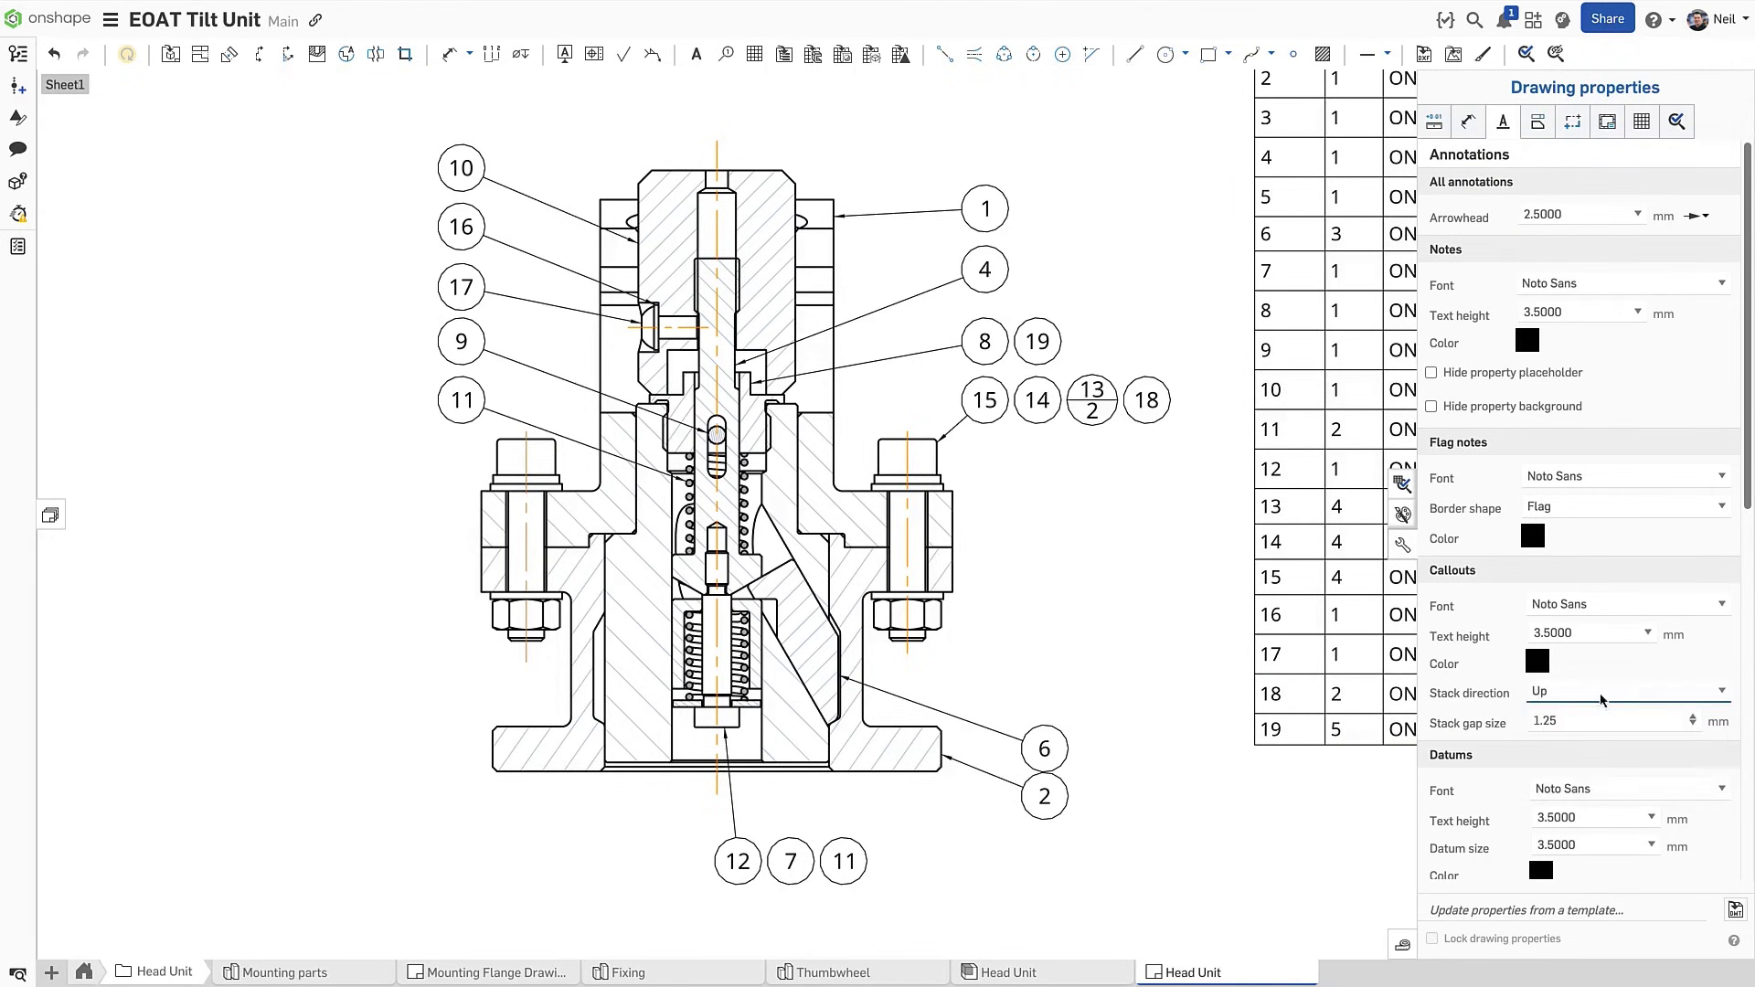
{"action": "left_click", "coordinate": [1602, 695]}
{"action": "left_click", "coordinate": [1600, 712]}
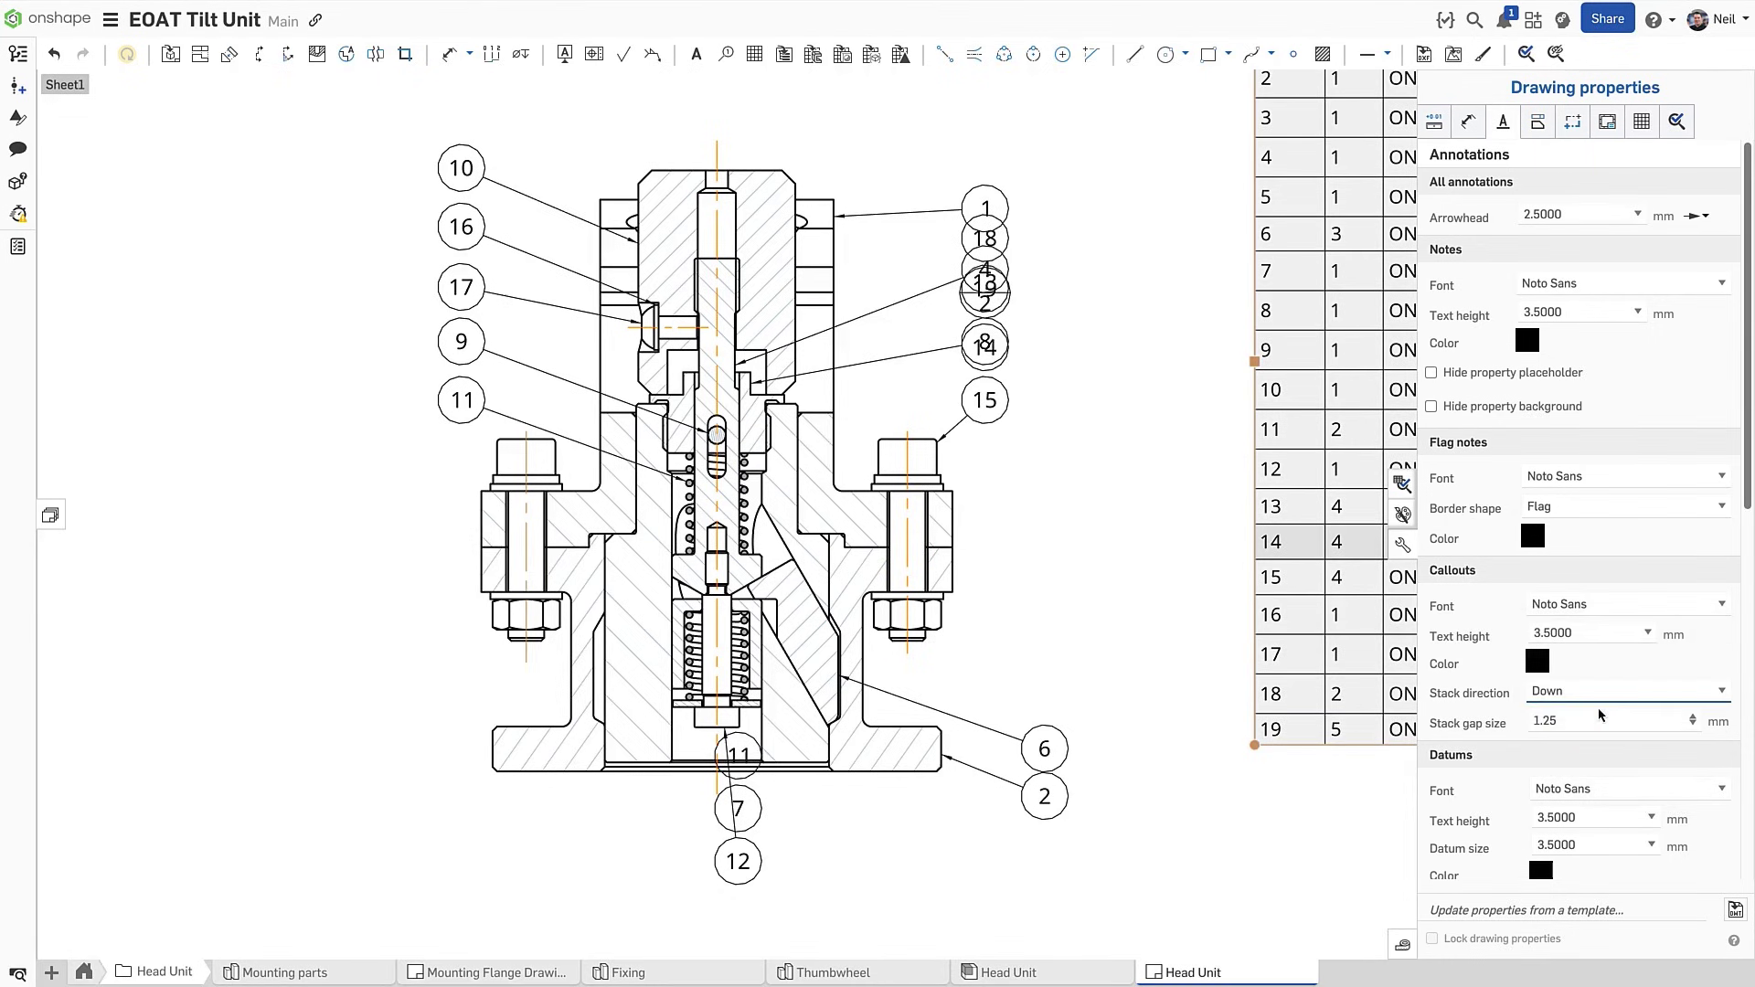
{"action": "left_click", "coordinate": [1602, 697]}
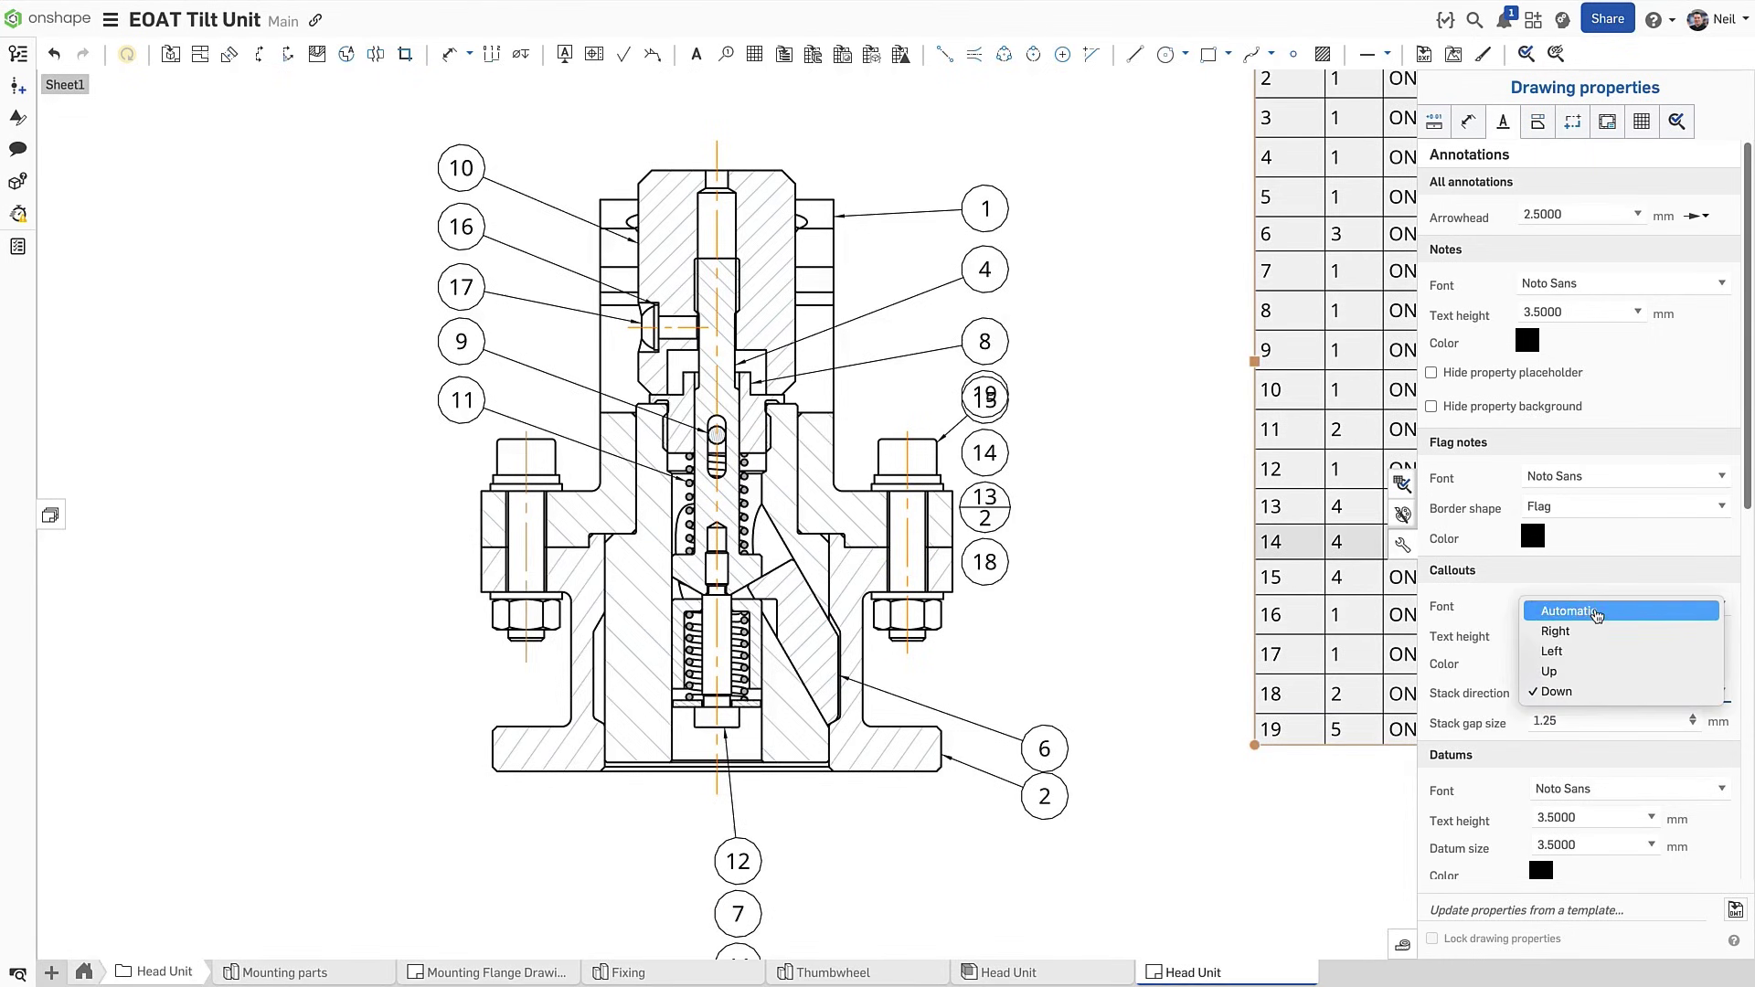
{"action": "left_click", "coordinate": [1595, 612]}
{"action": "left_click", "coordinate": [1643, 715]}
{"action": "key", "text": "ctrl+a"}
{"action": "type", "text": "0.00"}
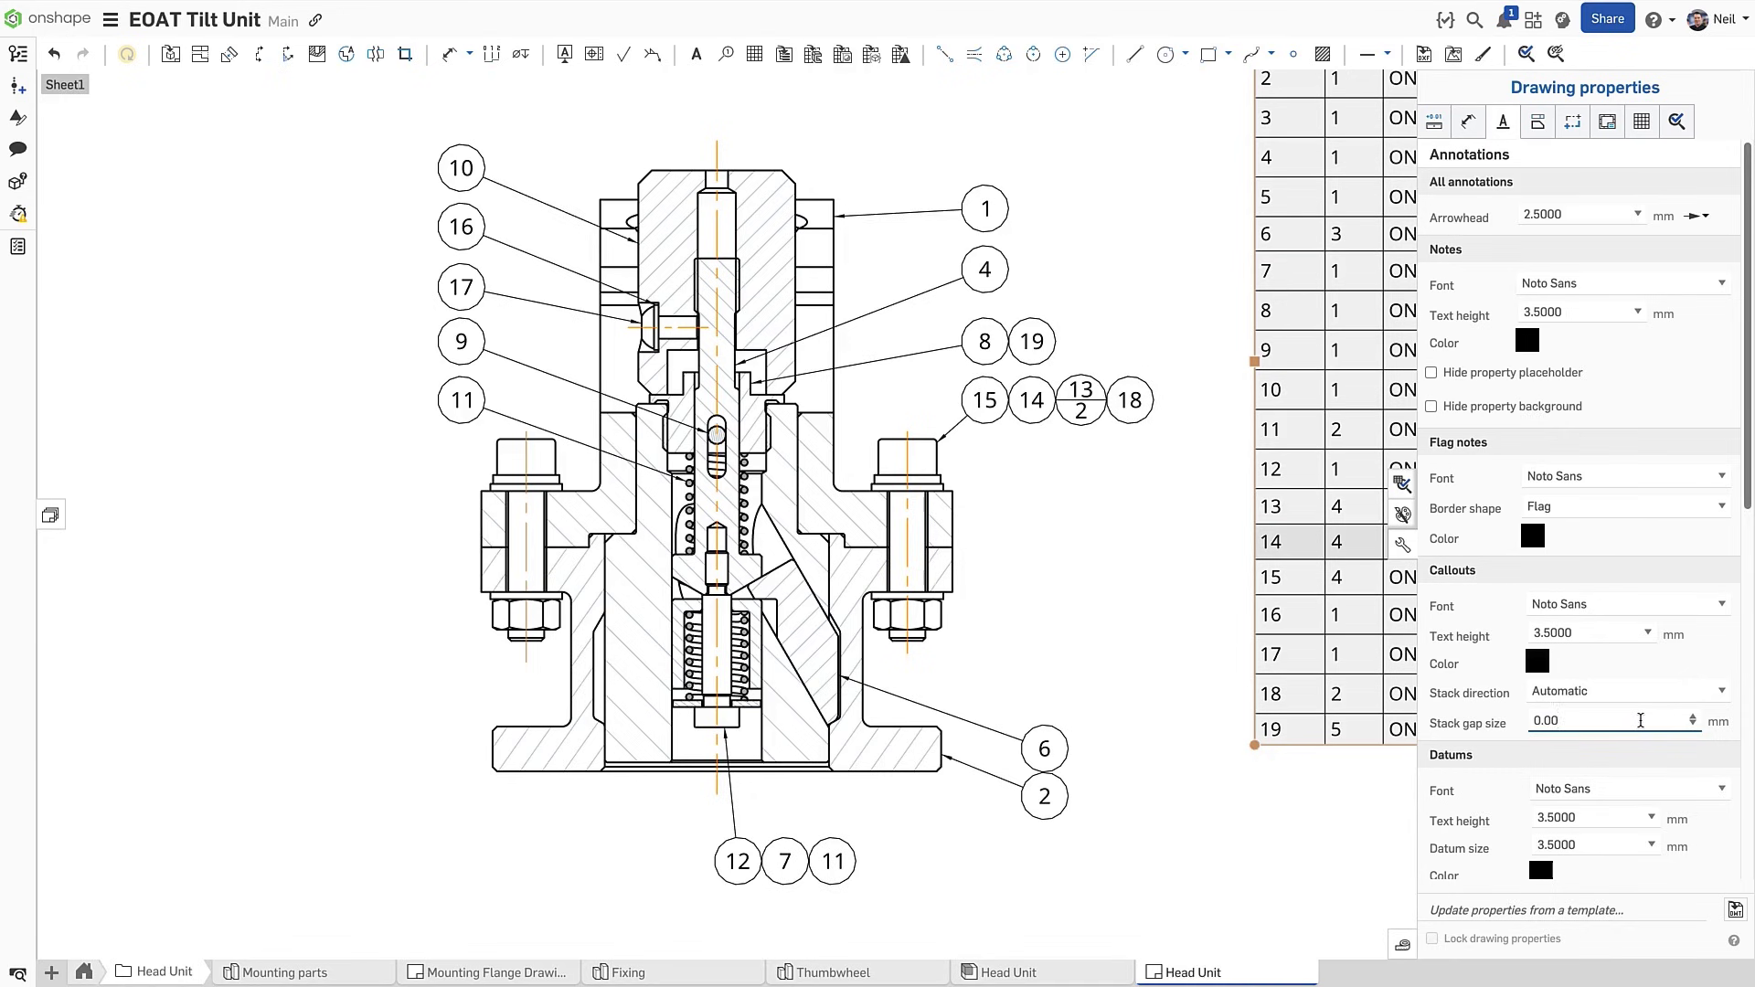
Set the 15/14/13/18 balloon stack's direction to Down and reposition it beside the bolt
{"action": "left_click", "coordinate": [985, 400]}
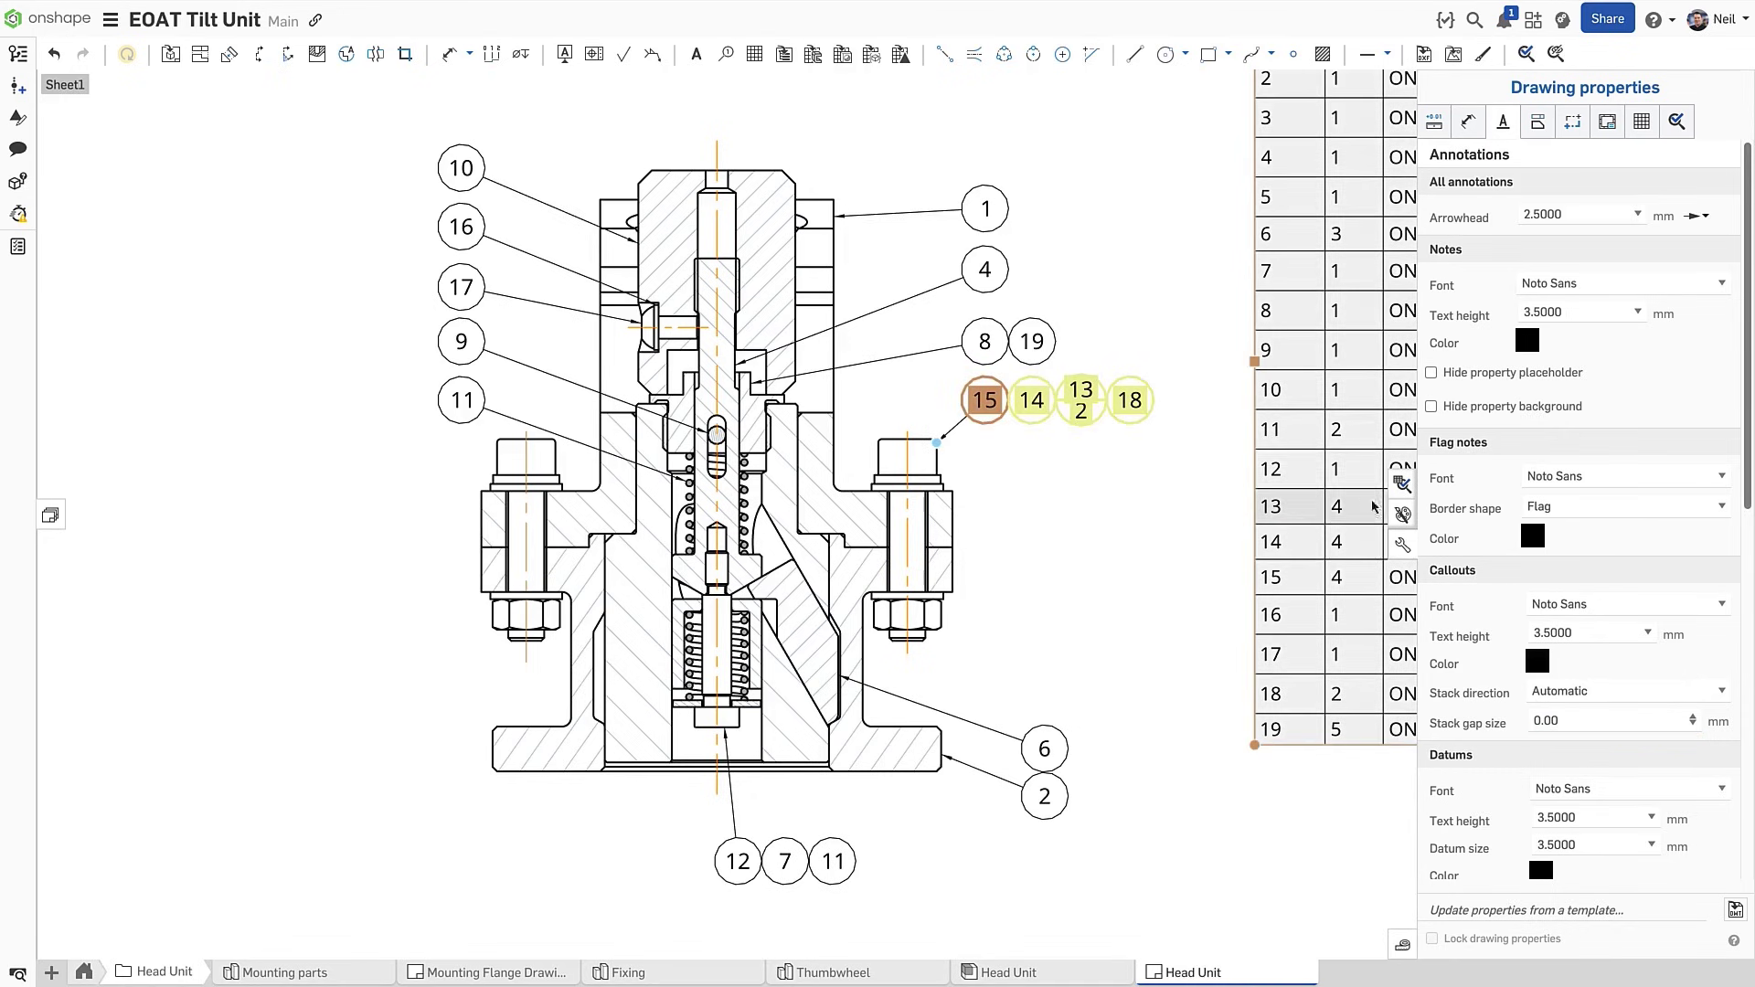
{"action": "left_click", "coordinate": [1403, 515]}
{"action": "left_click", "coordinate": [1609, 216]}
{"action": "left_click", "coordinate": [1573, 295]}
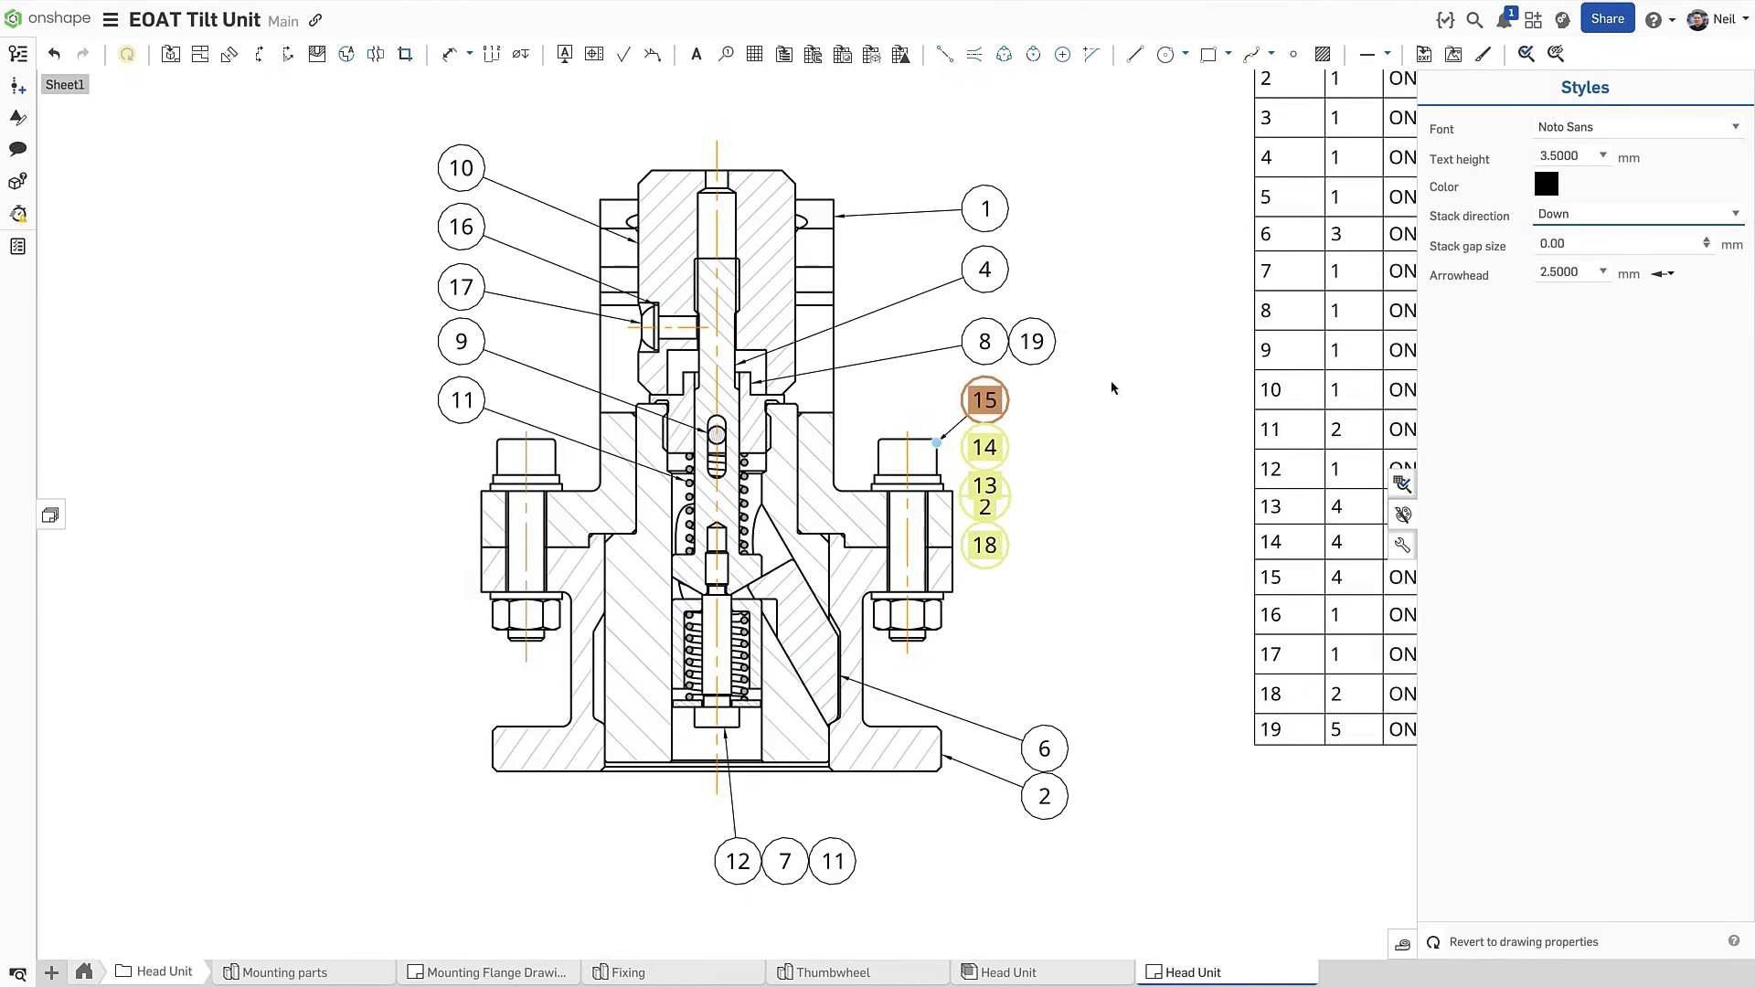
{"action": "left_click_drag", "start_coordinate": [984, 400], "coordinate": [1067, 412]}
{"action": "left_click", "coordinate": [1245, 483]}
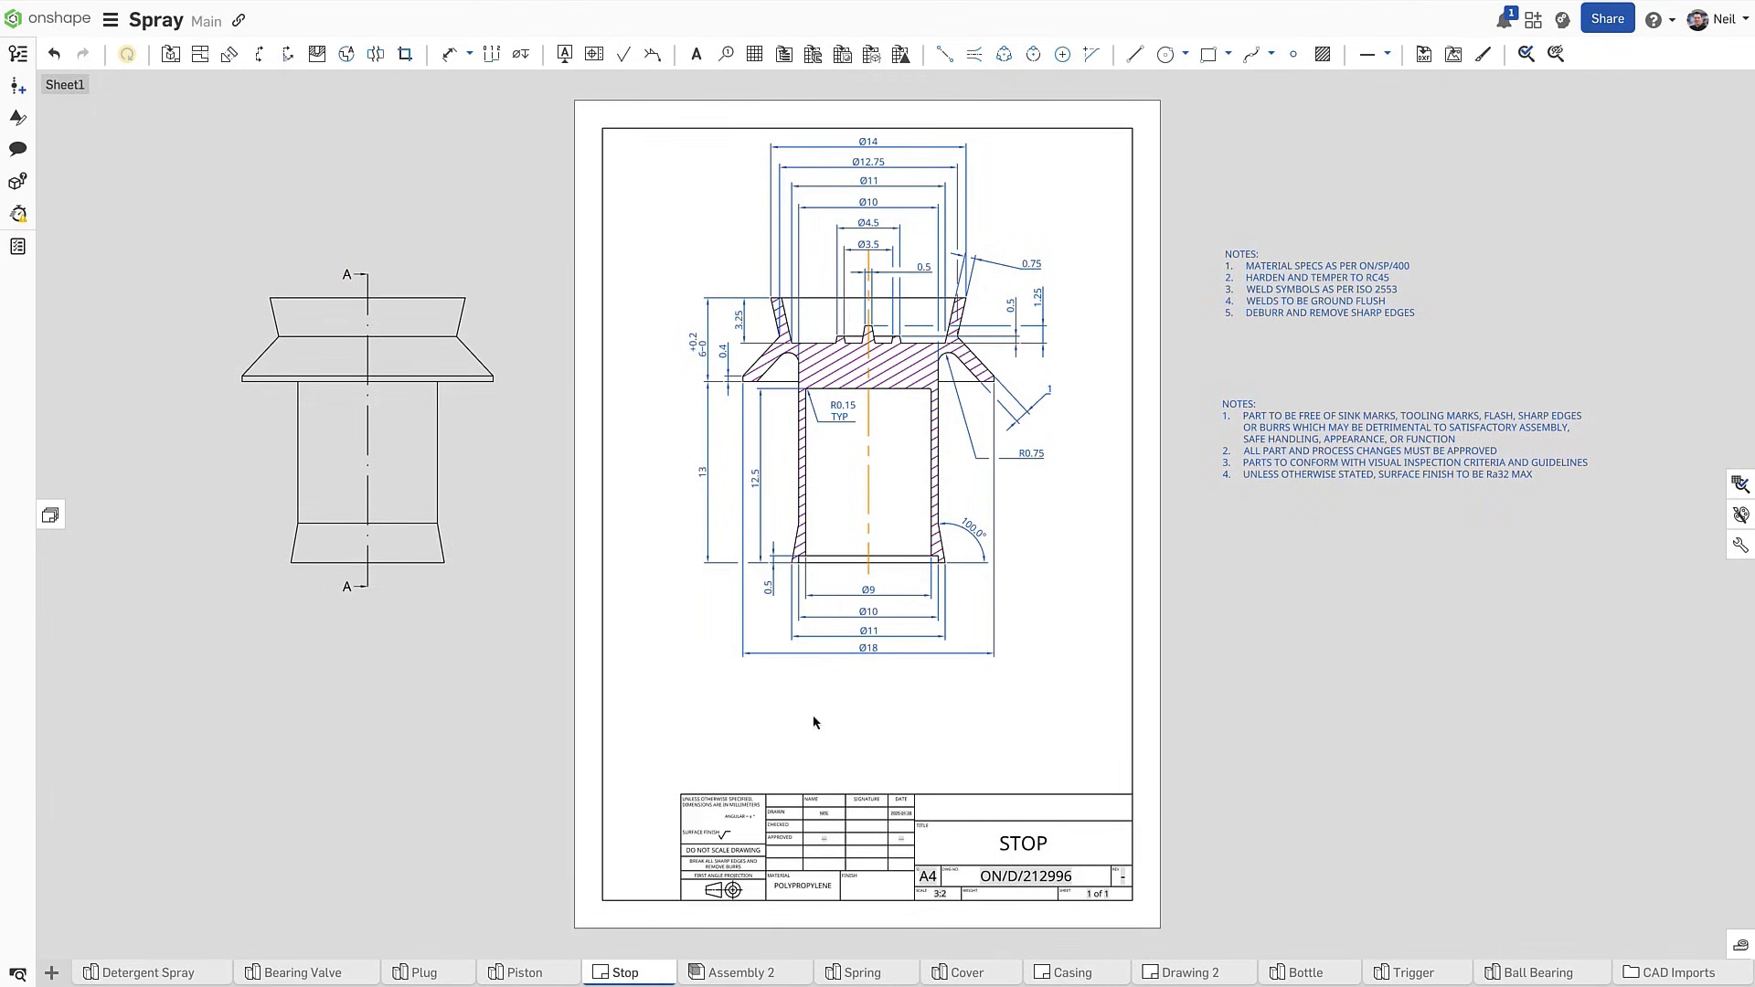
Drag the lower NOTES block onto the Stop sheet just above the title block
{"action": "left_click", "coordinate": [1258, 322]}
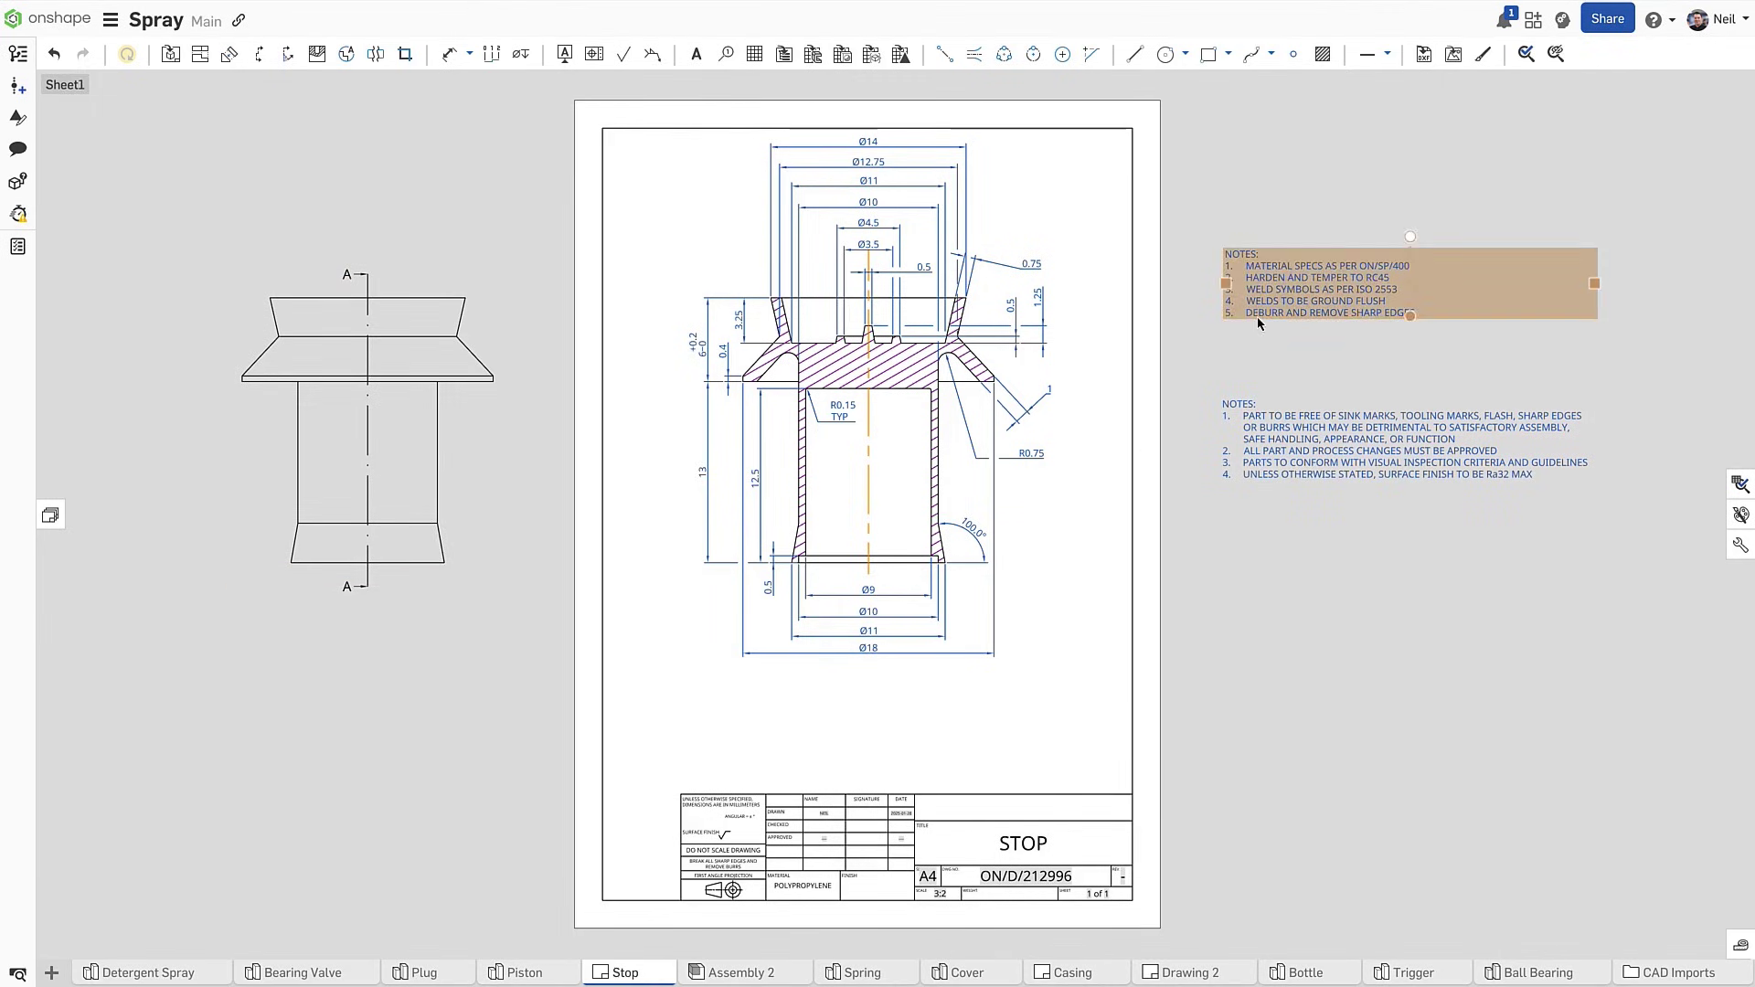
{"action": "left_click", "coordinate": [1258, 450]}
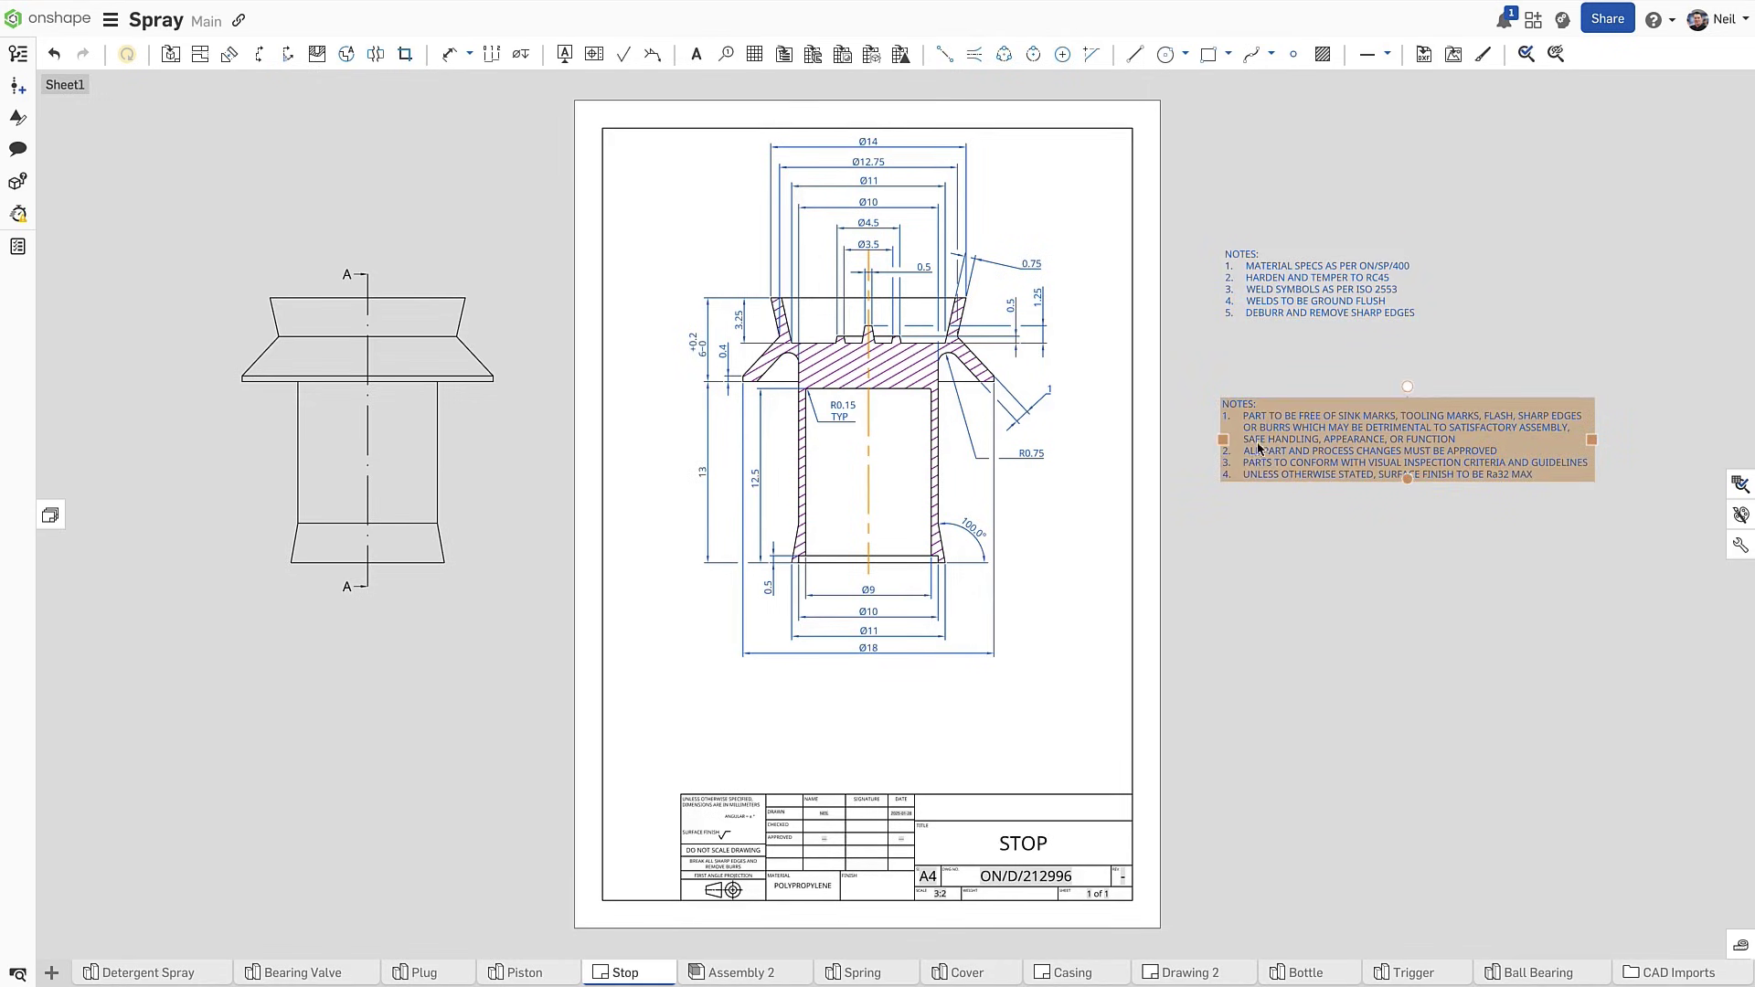
{"action": "mouse_move", "coordinate": [1258, 472]}
{"action": "left_mouse_down"}
{"action": "mouse_move", "coordinate": [1100, 737]}
{"action": "mouse_move", "coordinate": [747, 774]}
{"action": "left_mouse_up"}
{"action": "left_click", "coordinate": [747, 774]}
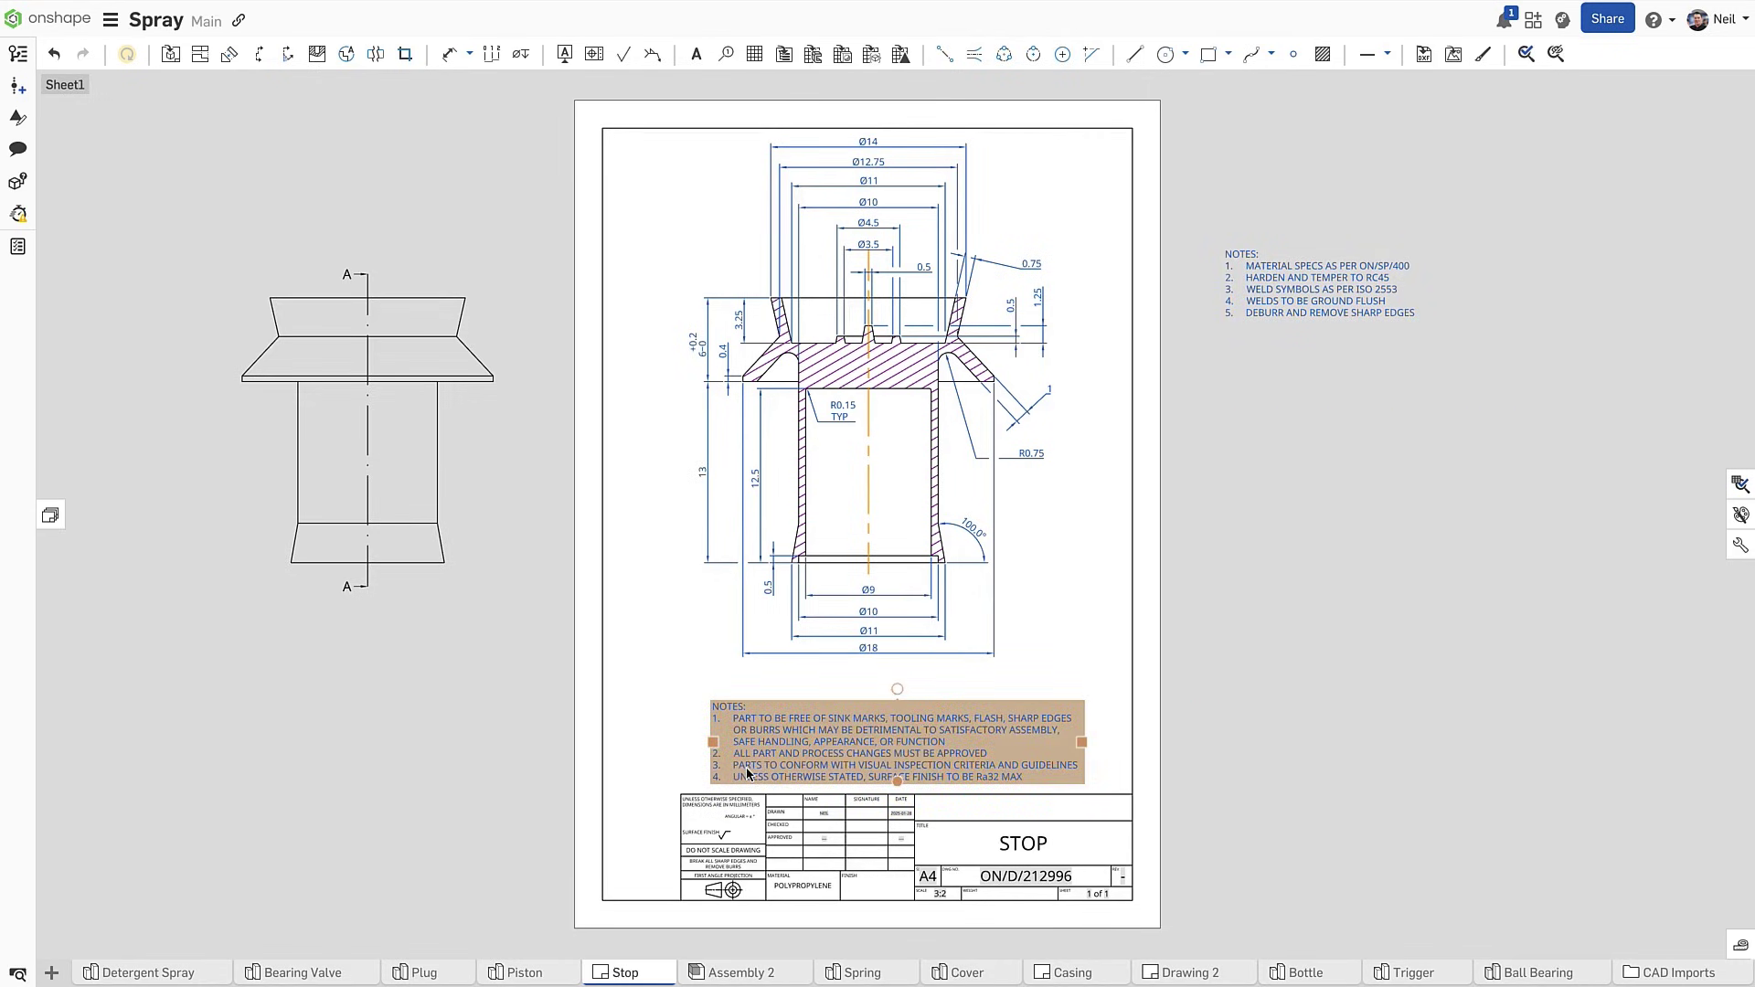
{"action": "left_click", "coordinate": [694, 827]}
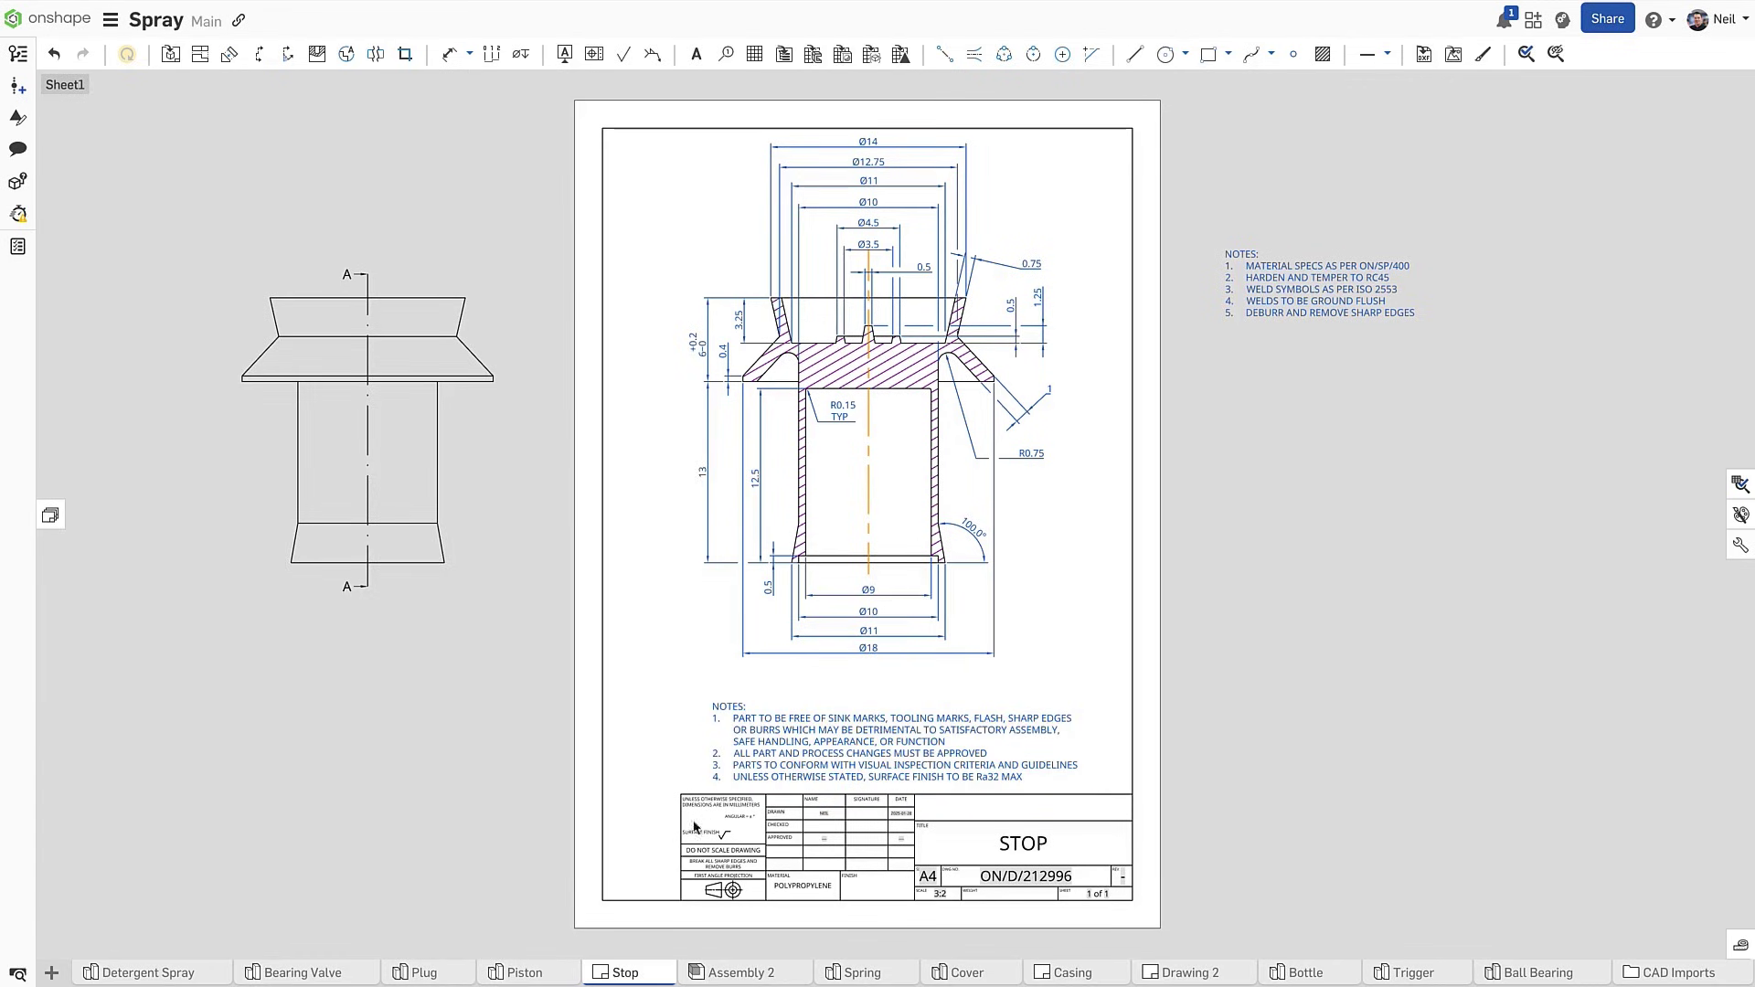
Export the Stop drawing to DXF excluding off-sheet content, then open Stop.dxf
{"action": "right_click", "coordinate": [637, 974]}
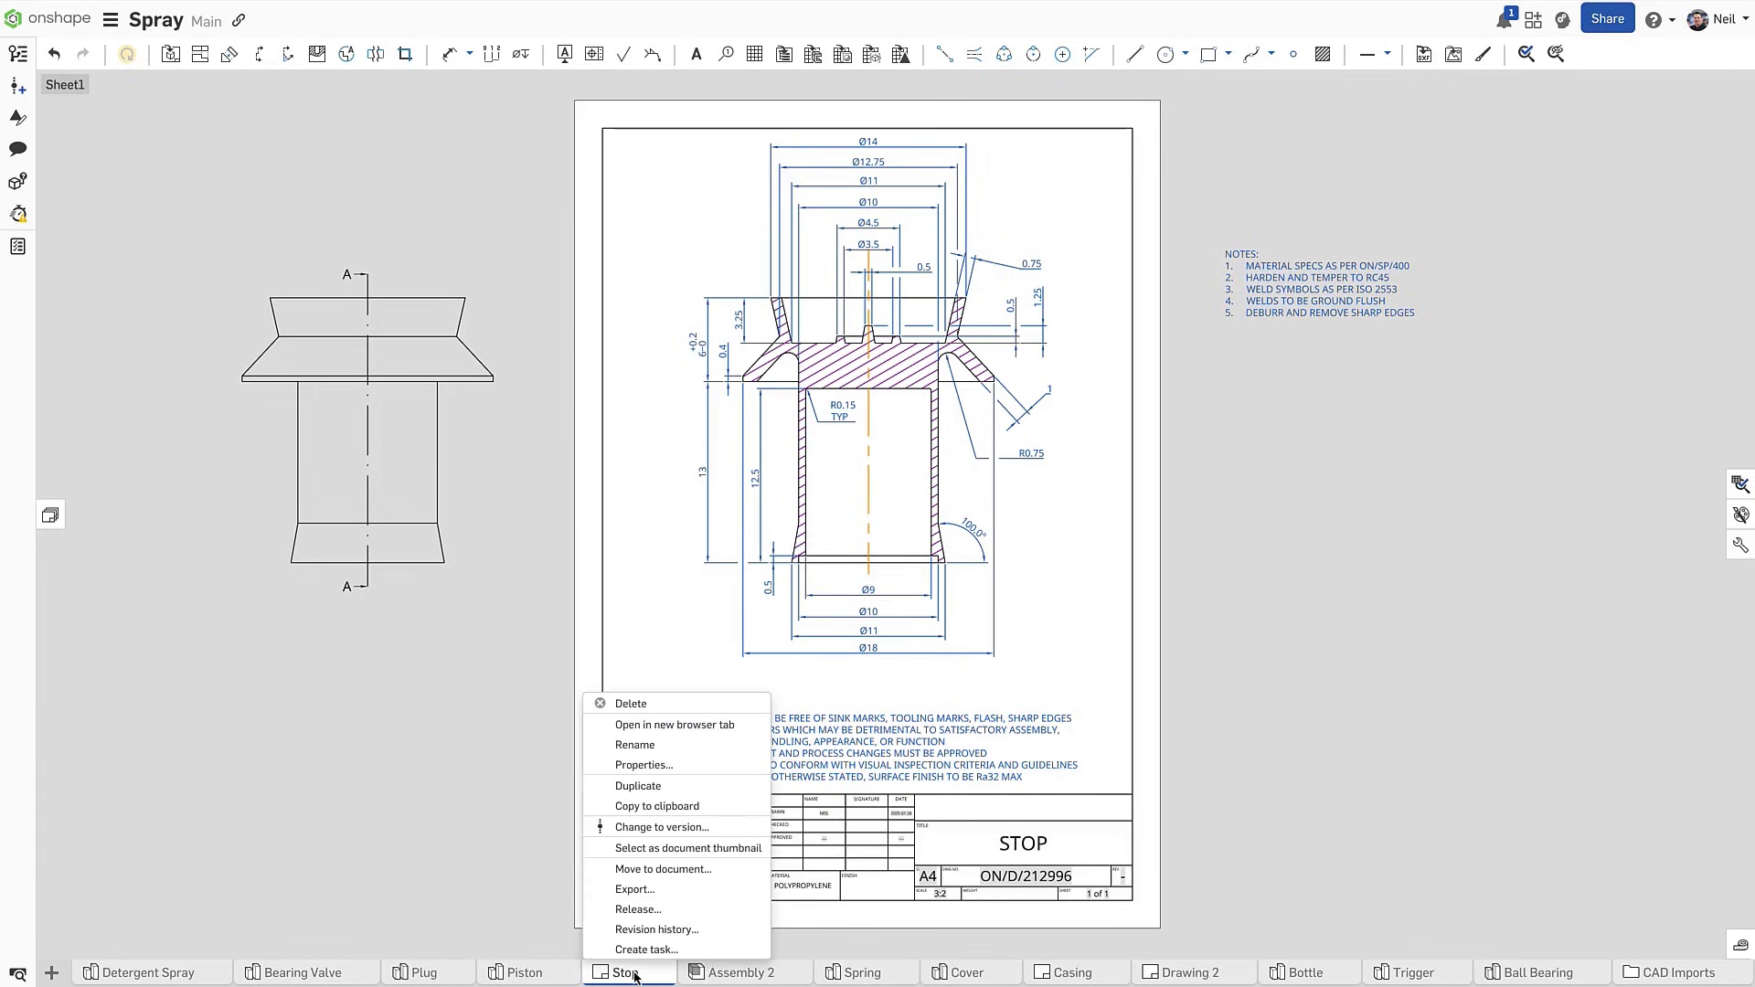
{"action": "left_click", "coordinate": [640, 890]}
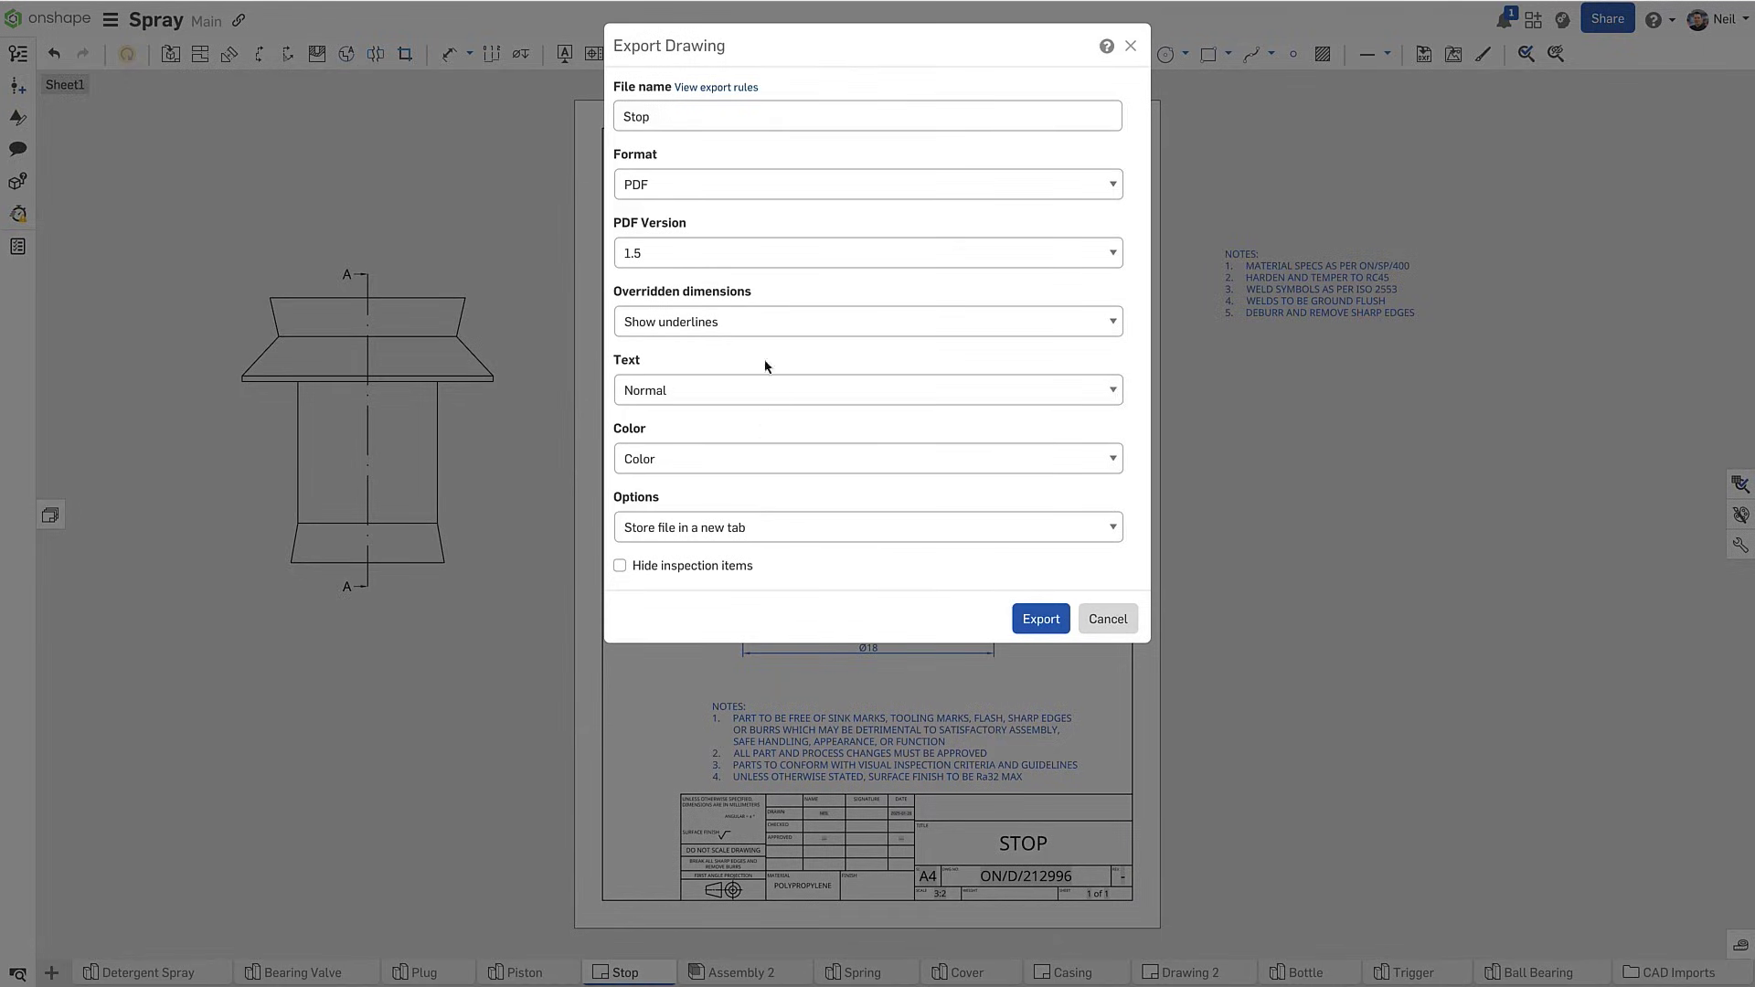
{"action": "left_click", "coordinate": [786, 186]}
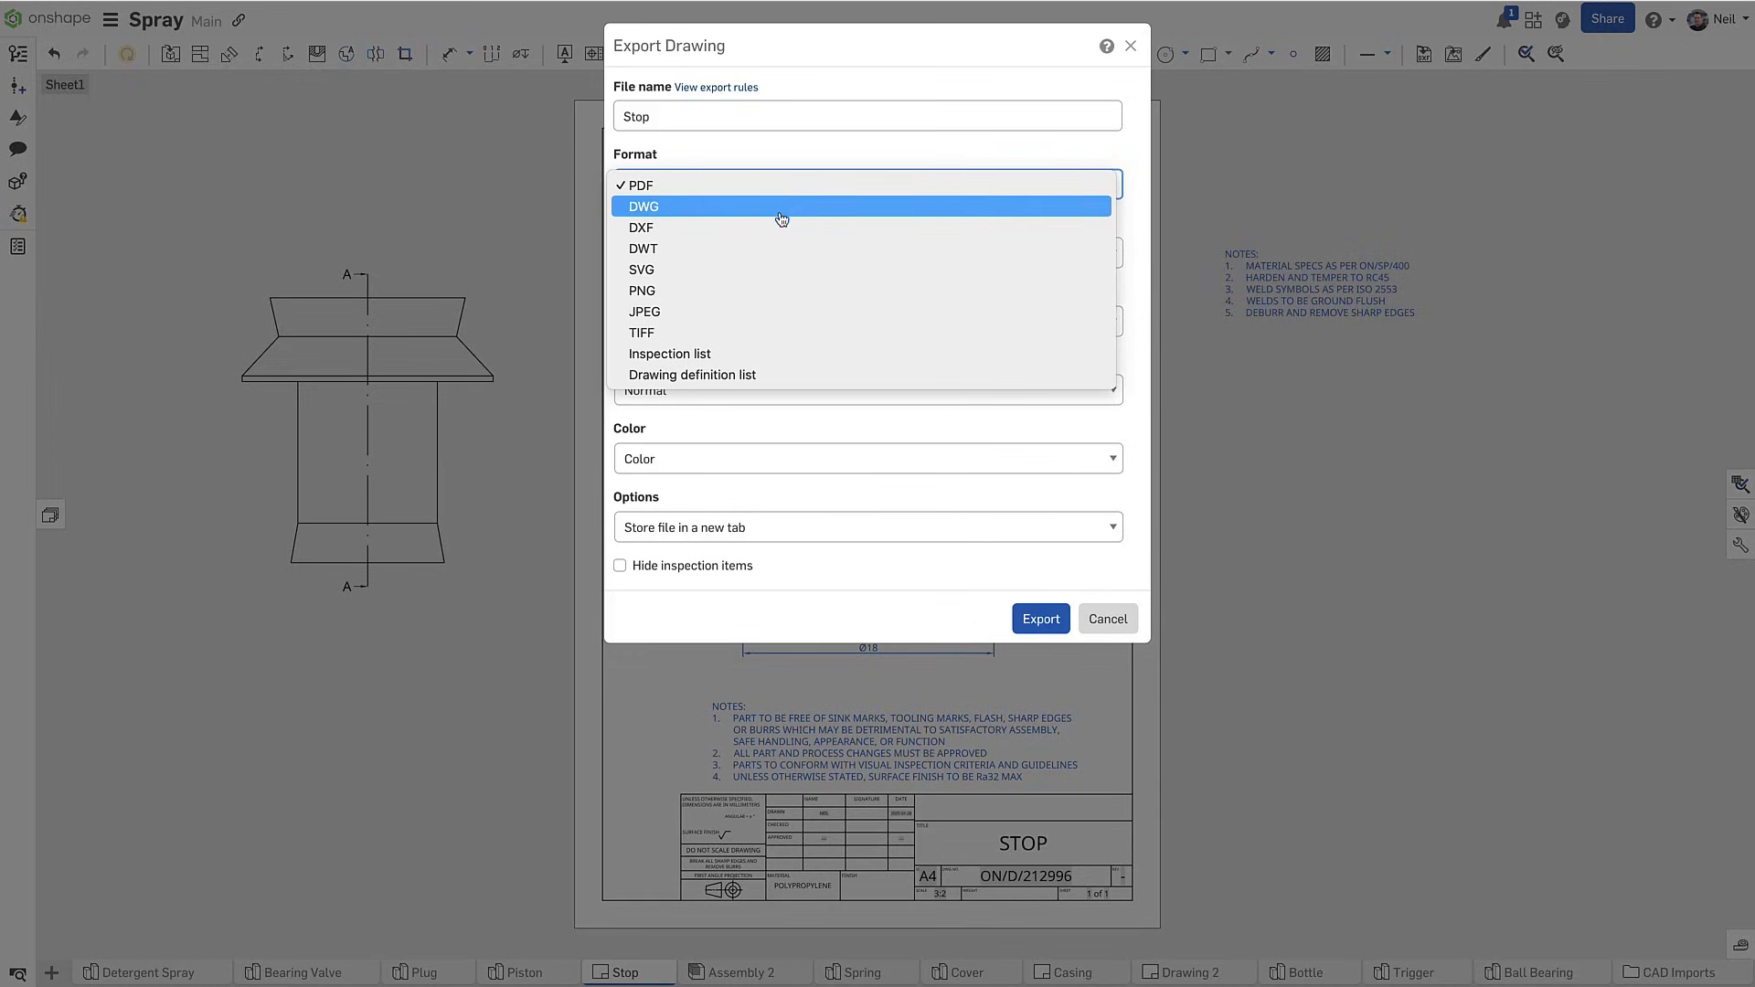
{"action": "left_click", "coordinate": [780, 226]}
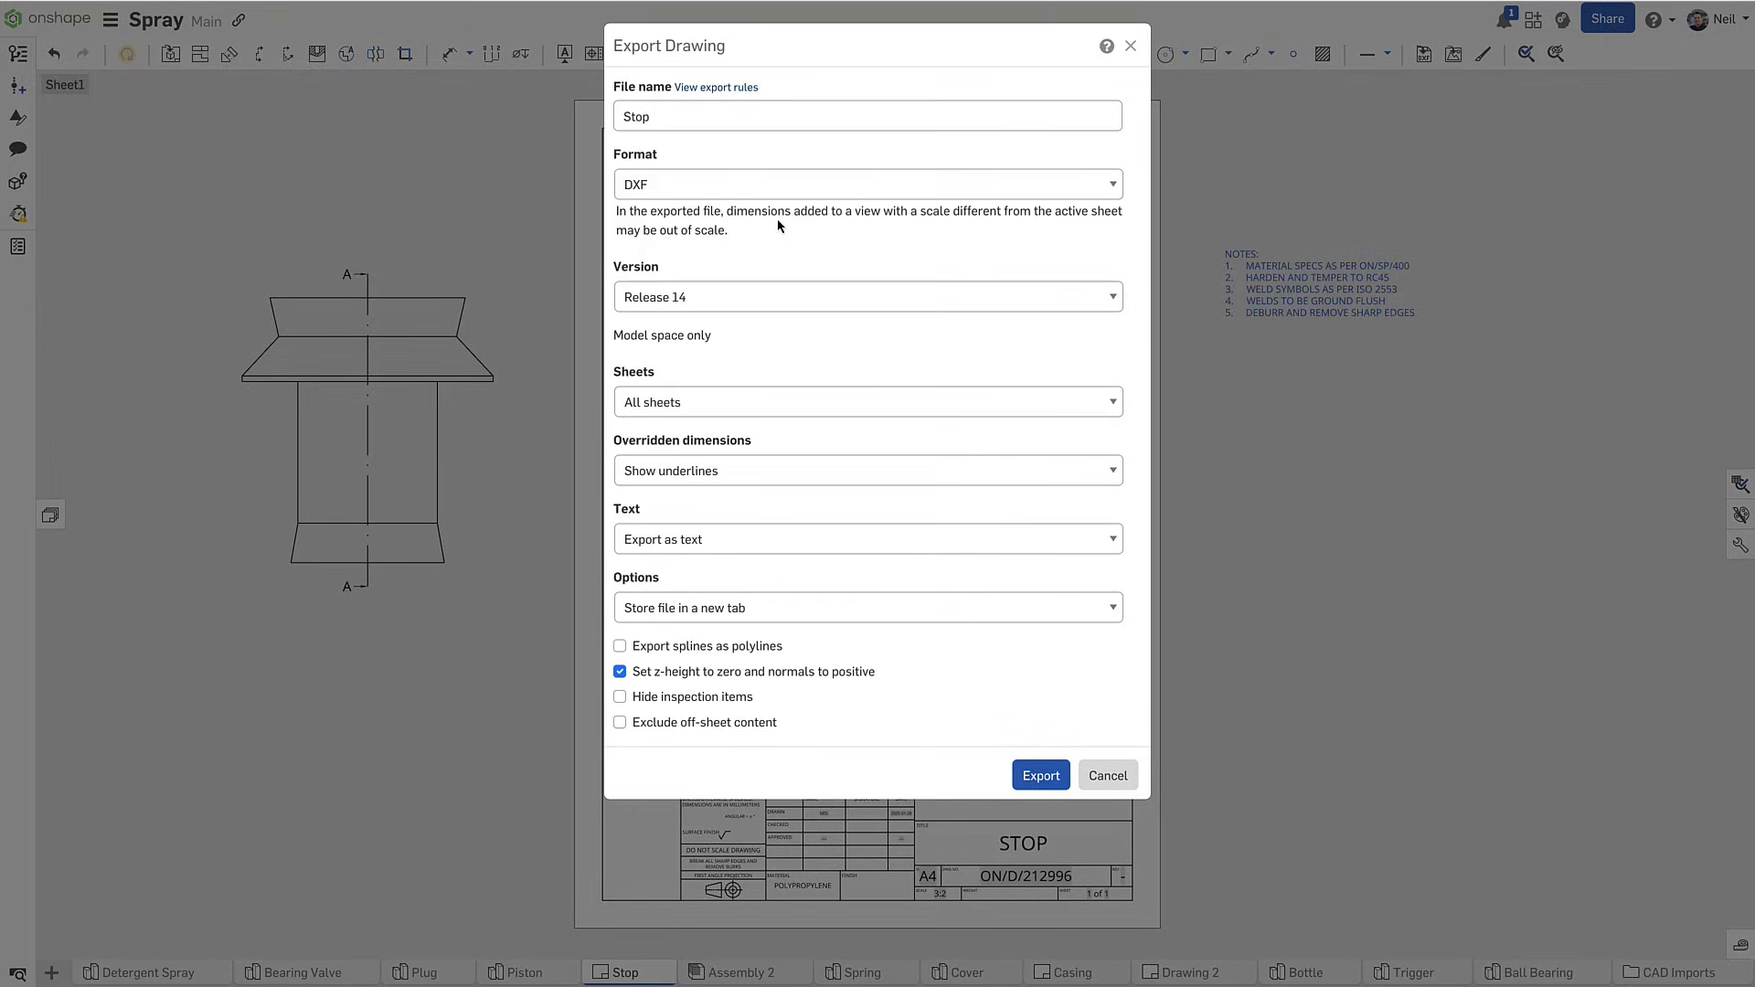
{"action": "left_click", "coordinate": [731, 733]}
{"action": "left_click", "coordinate": [1030, 778]}
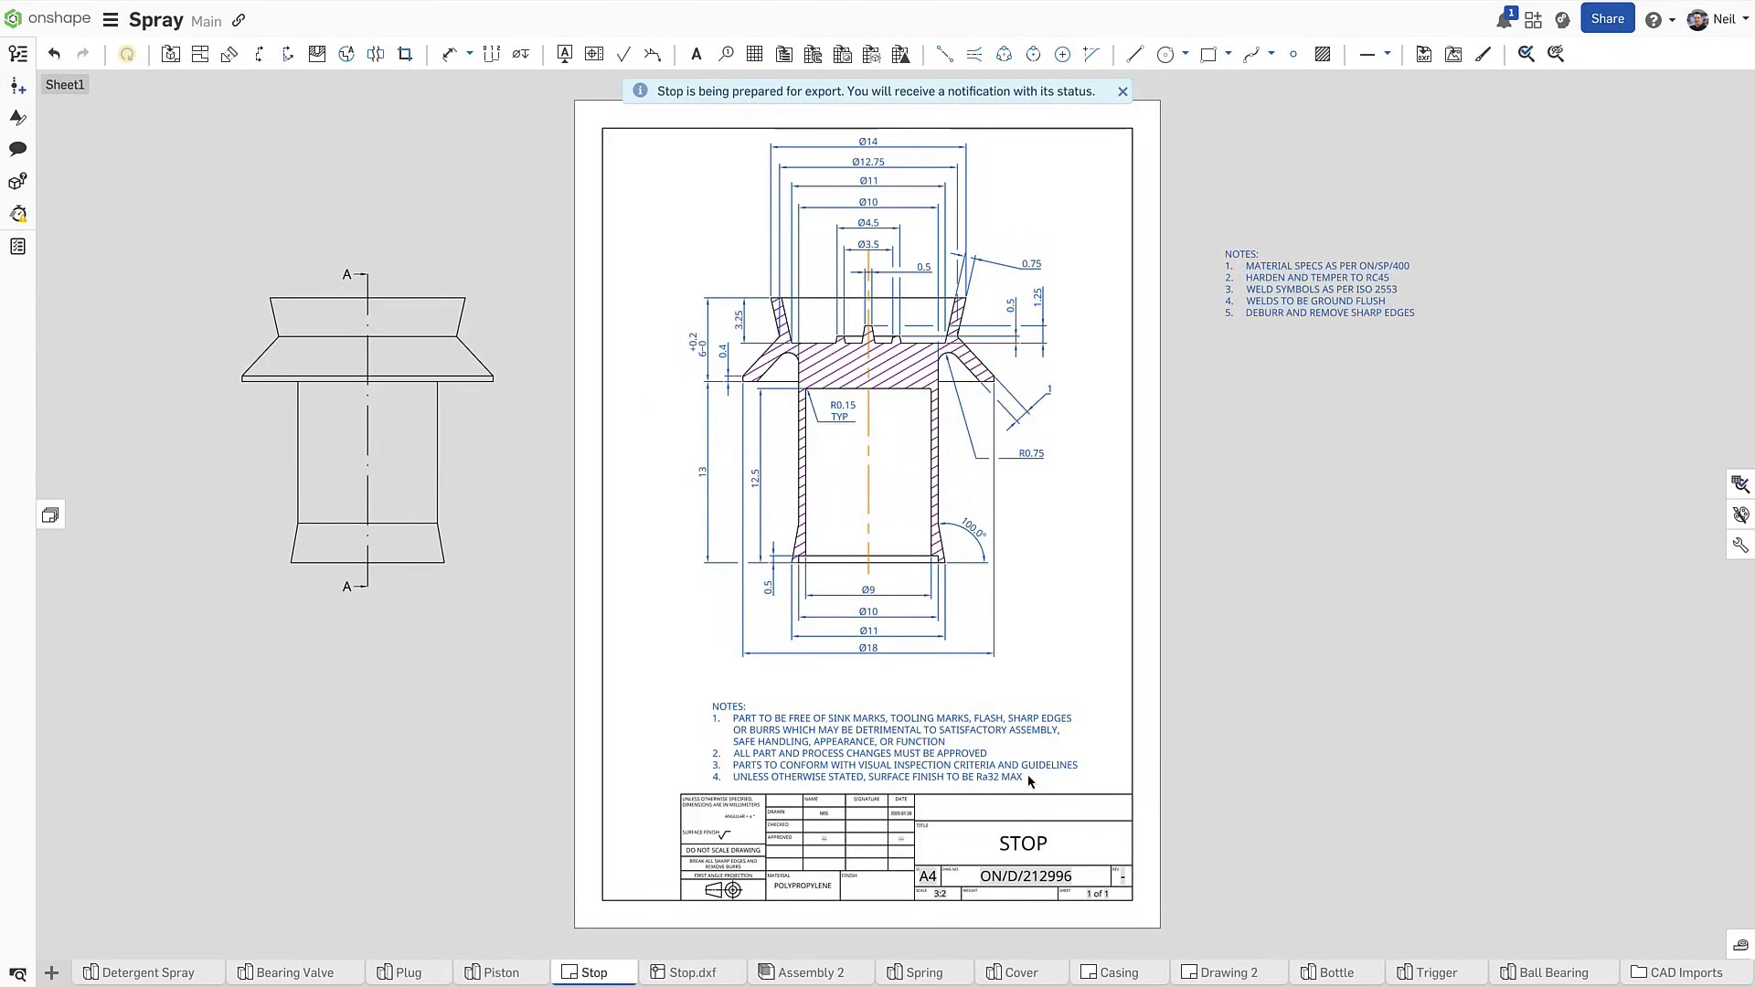
{"action": "left_click", "coordinate": [692, 973]}
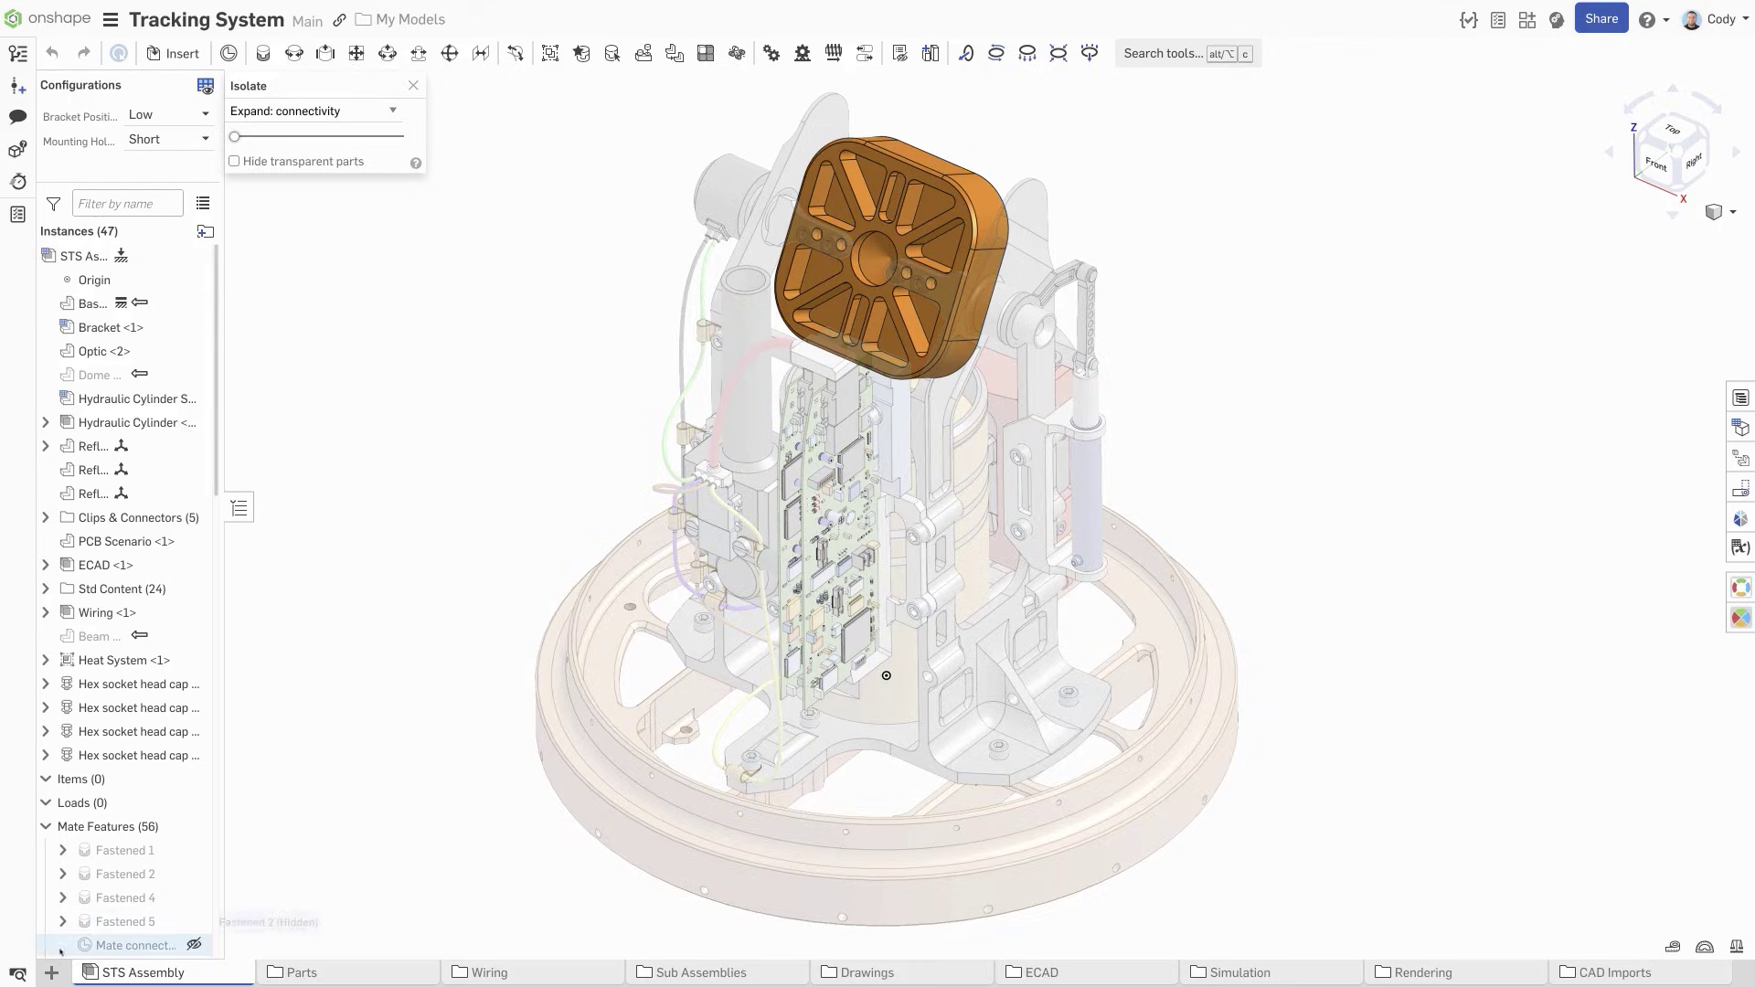
Create a new CAM Studio and add the Reflector part as a Part component
{"action": "left_click", "coordinate": [51, 973]}
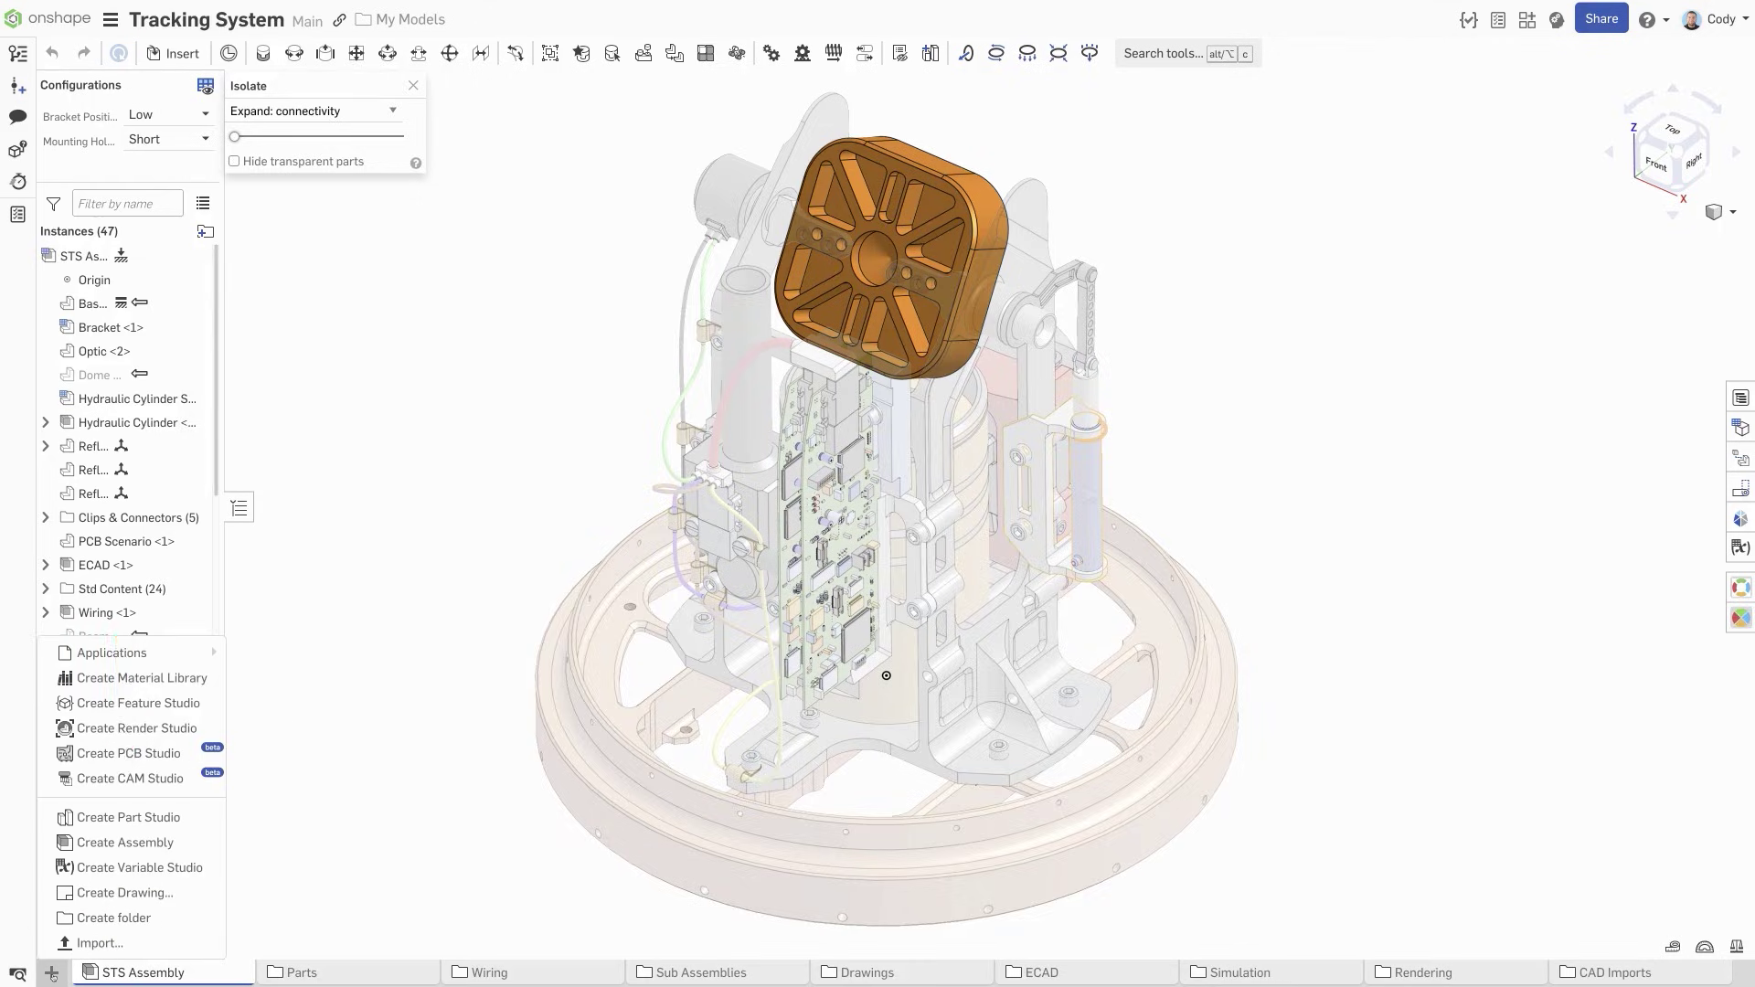
{"action": "left_click", "coordinate": [164, 778]}
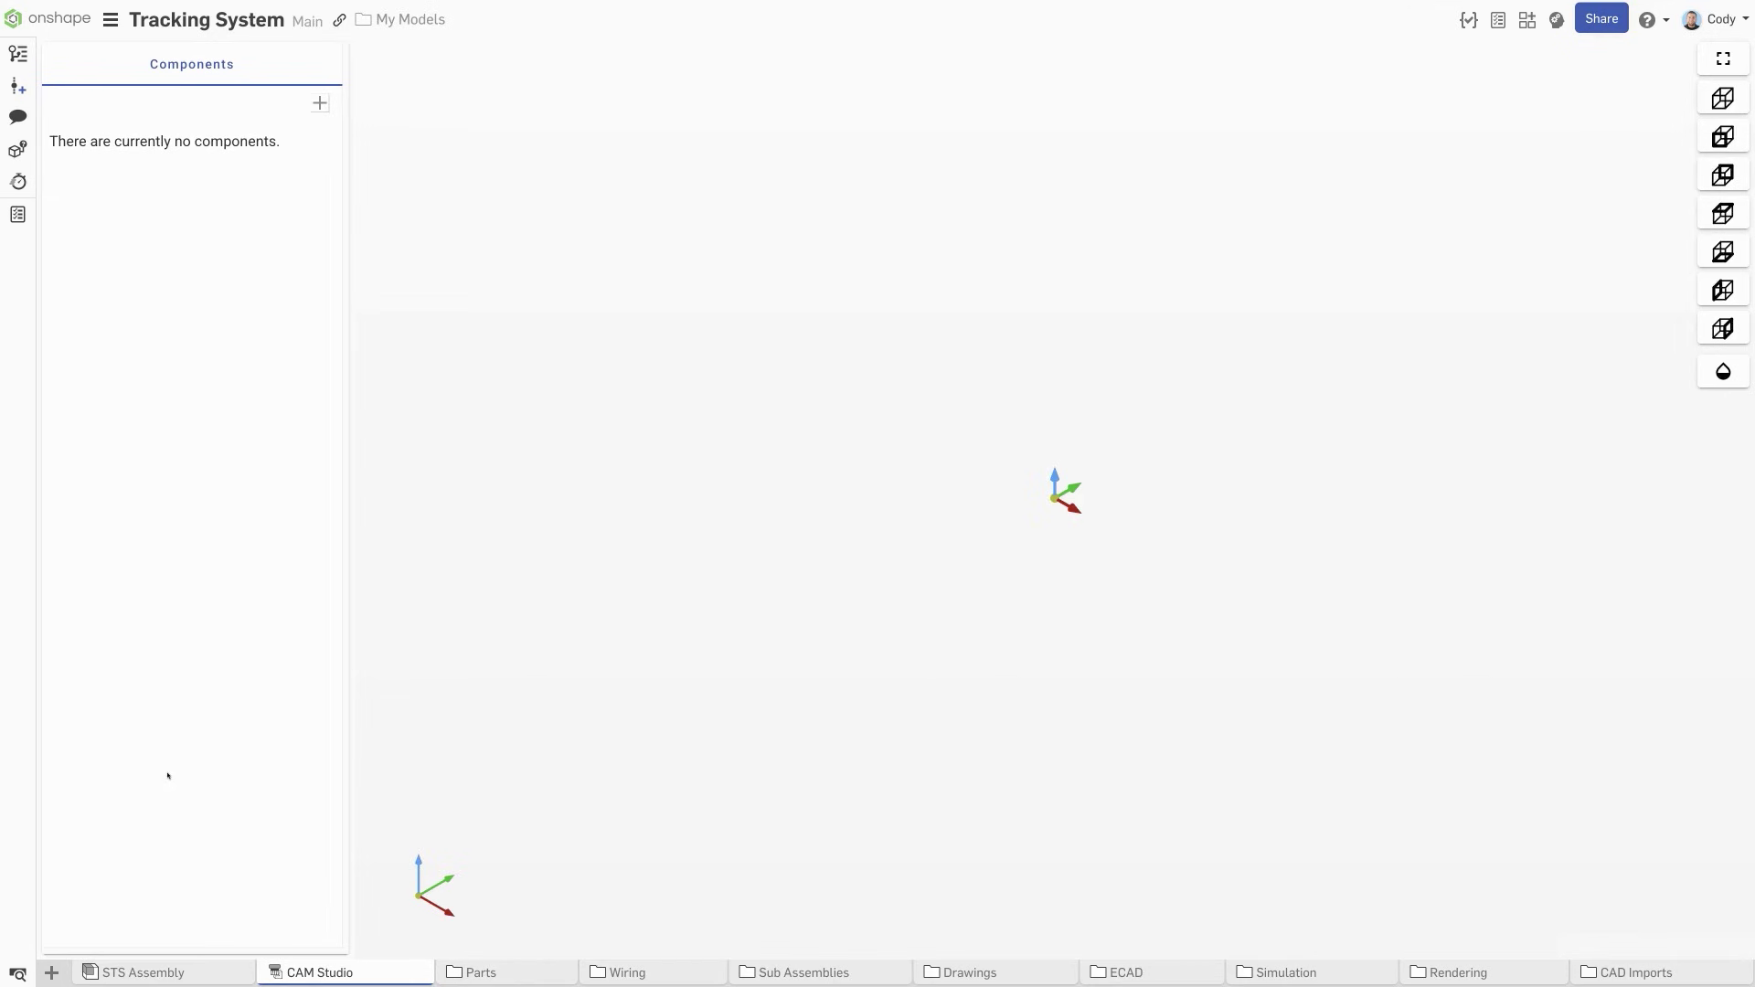
{"action": "left_click", "coordinate": [319, 106]}
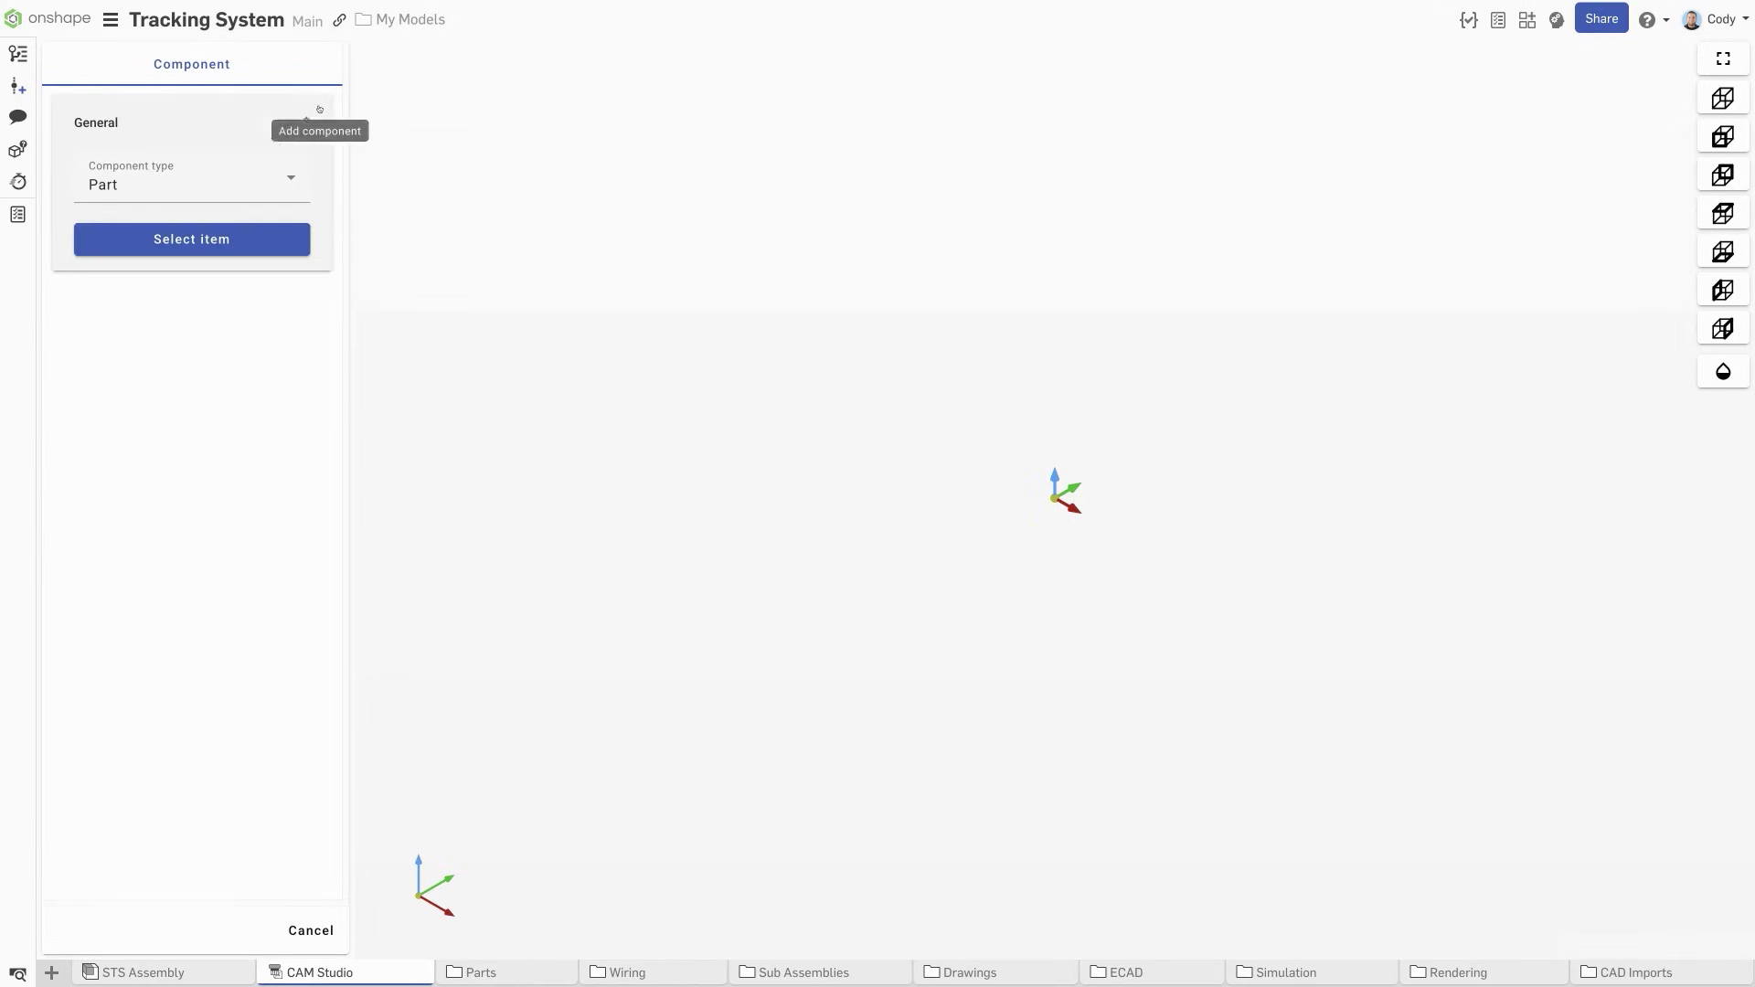
{"action": "left_click", "coordinate": [295, 178]}
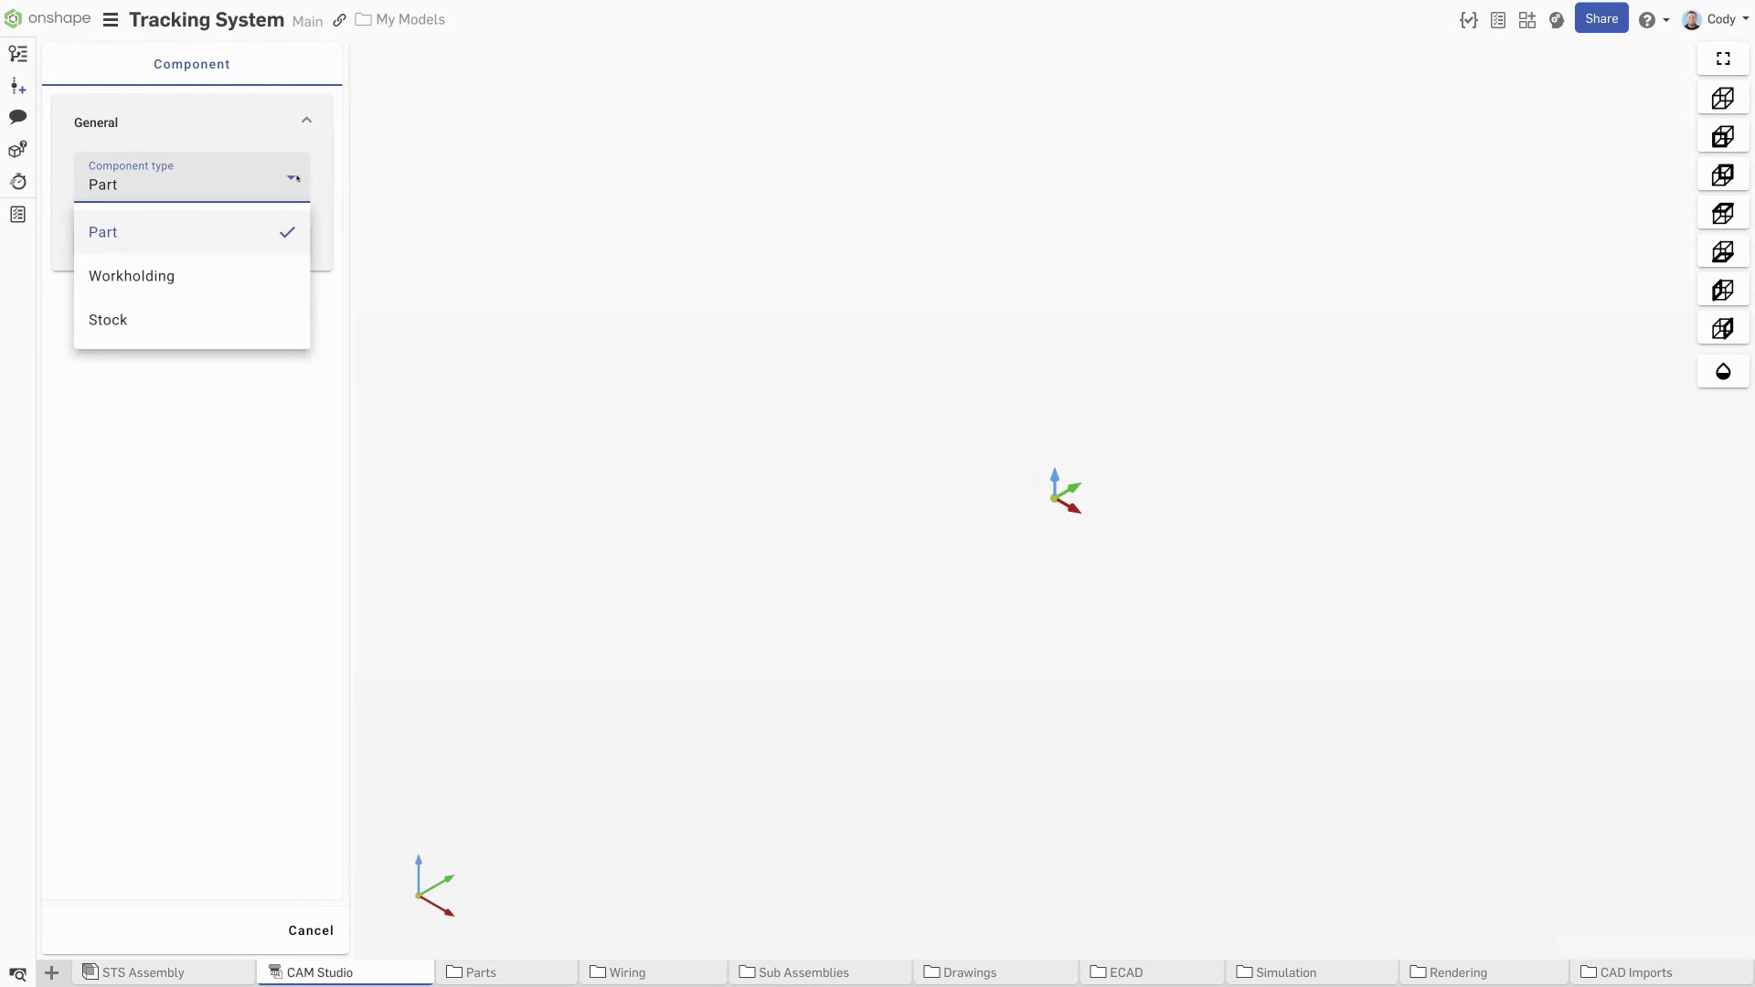
{"action": "left_click", "coordinate": [286, 233]}
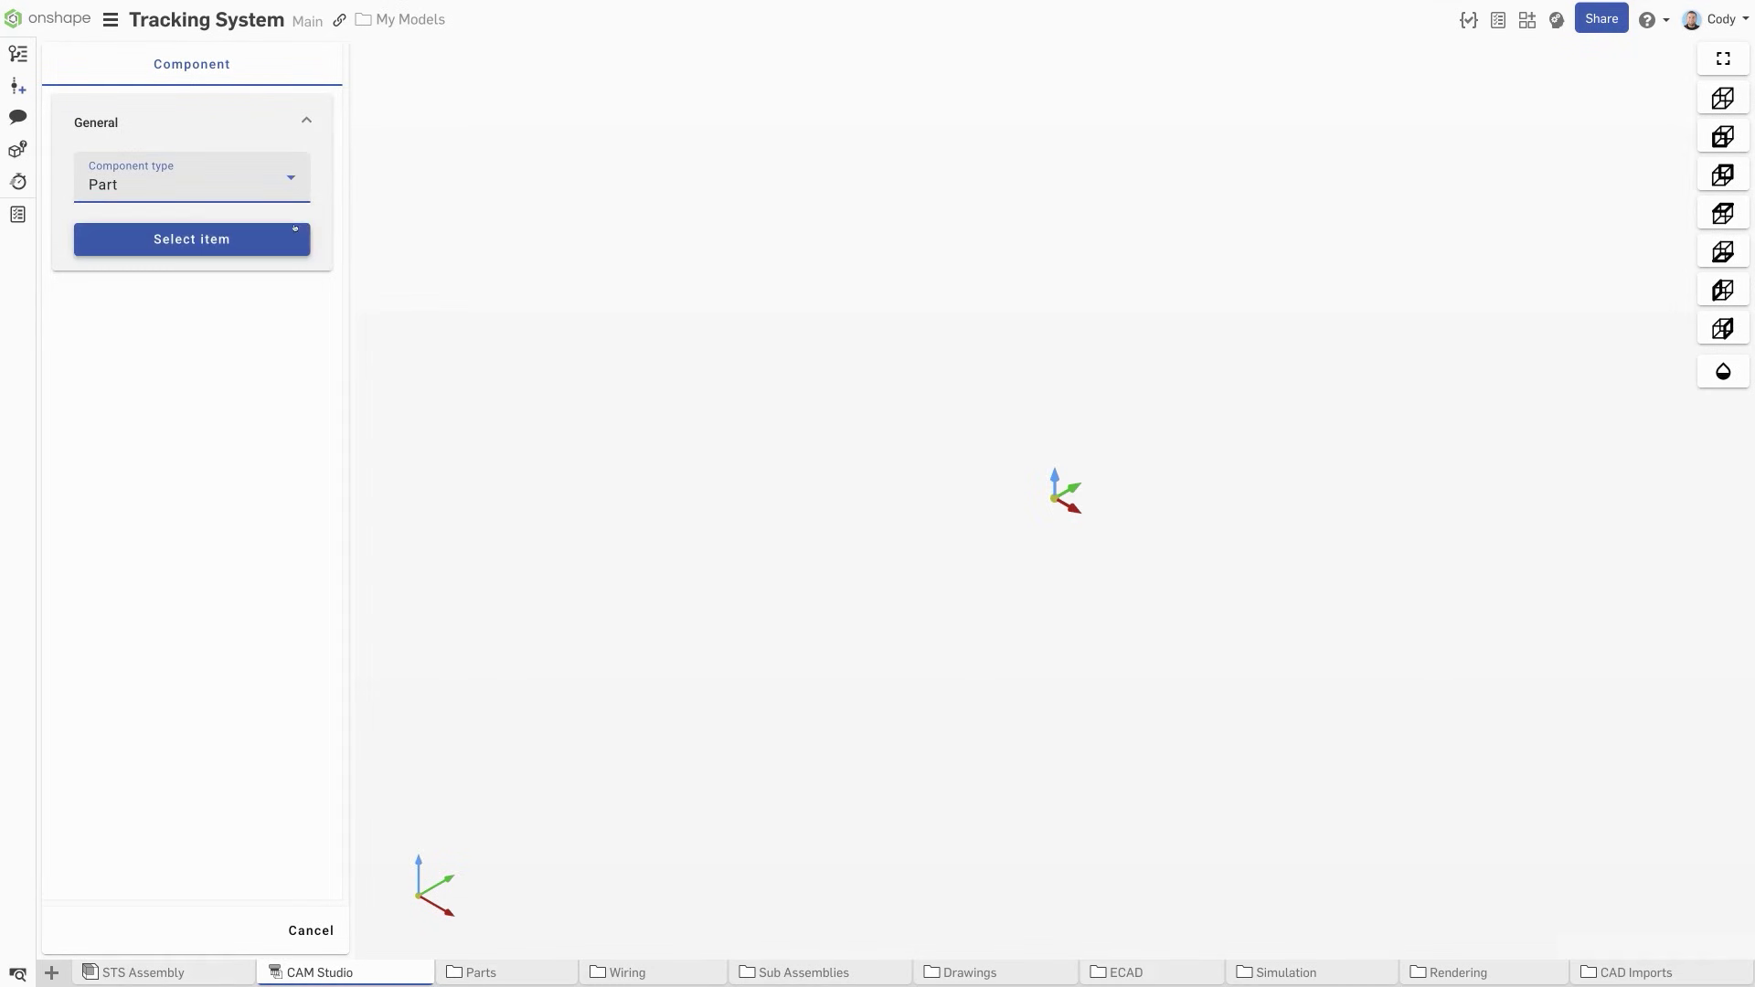
{"action": "left_click", "coordinate": [286, 240]}
{"action": "scroll", "coordinate": [329, 411], "scroll_direction": "down", "scroll_amount": 1}
{"action": "left_click", "coordinate": [311, 435]}
{"action": "left_click", "coordinate": [350, 464]}
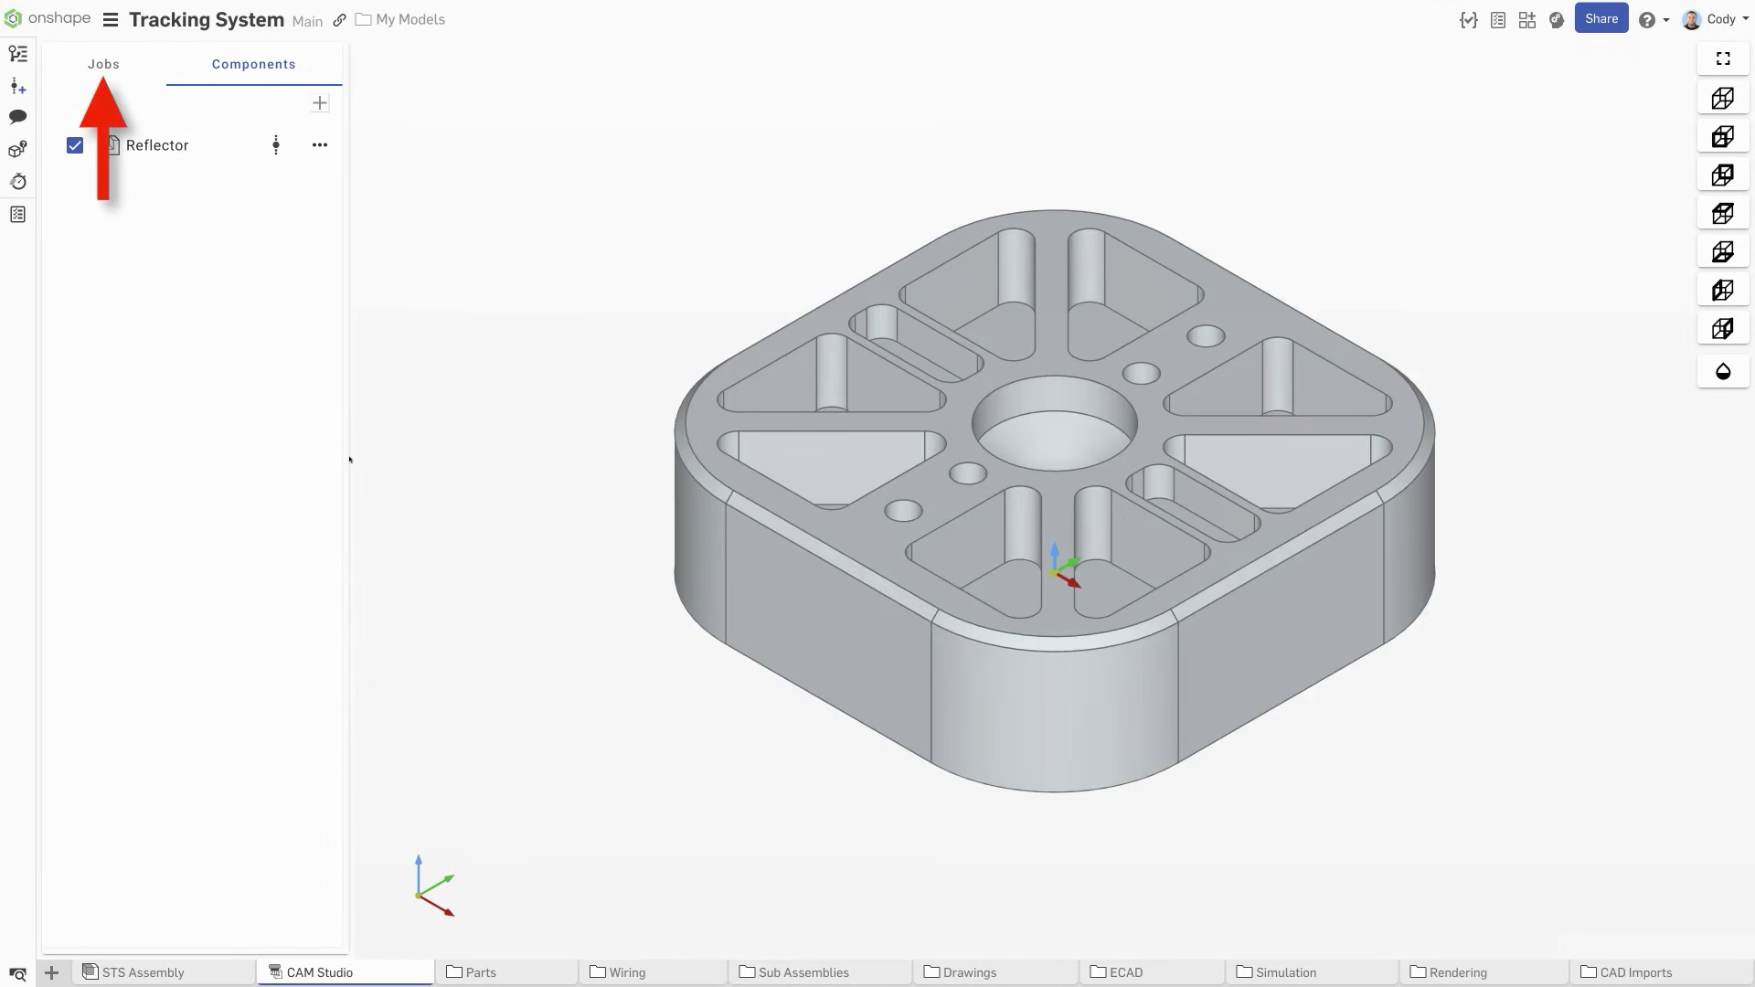
Create a machining job on the Reflector body
{"action": "left_click", "coordinate": [103, 64]}
{"action": "left_click", "coordinate": [74, 110]}
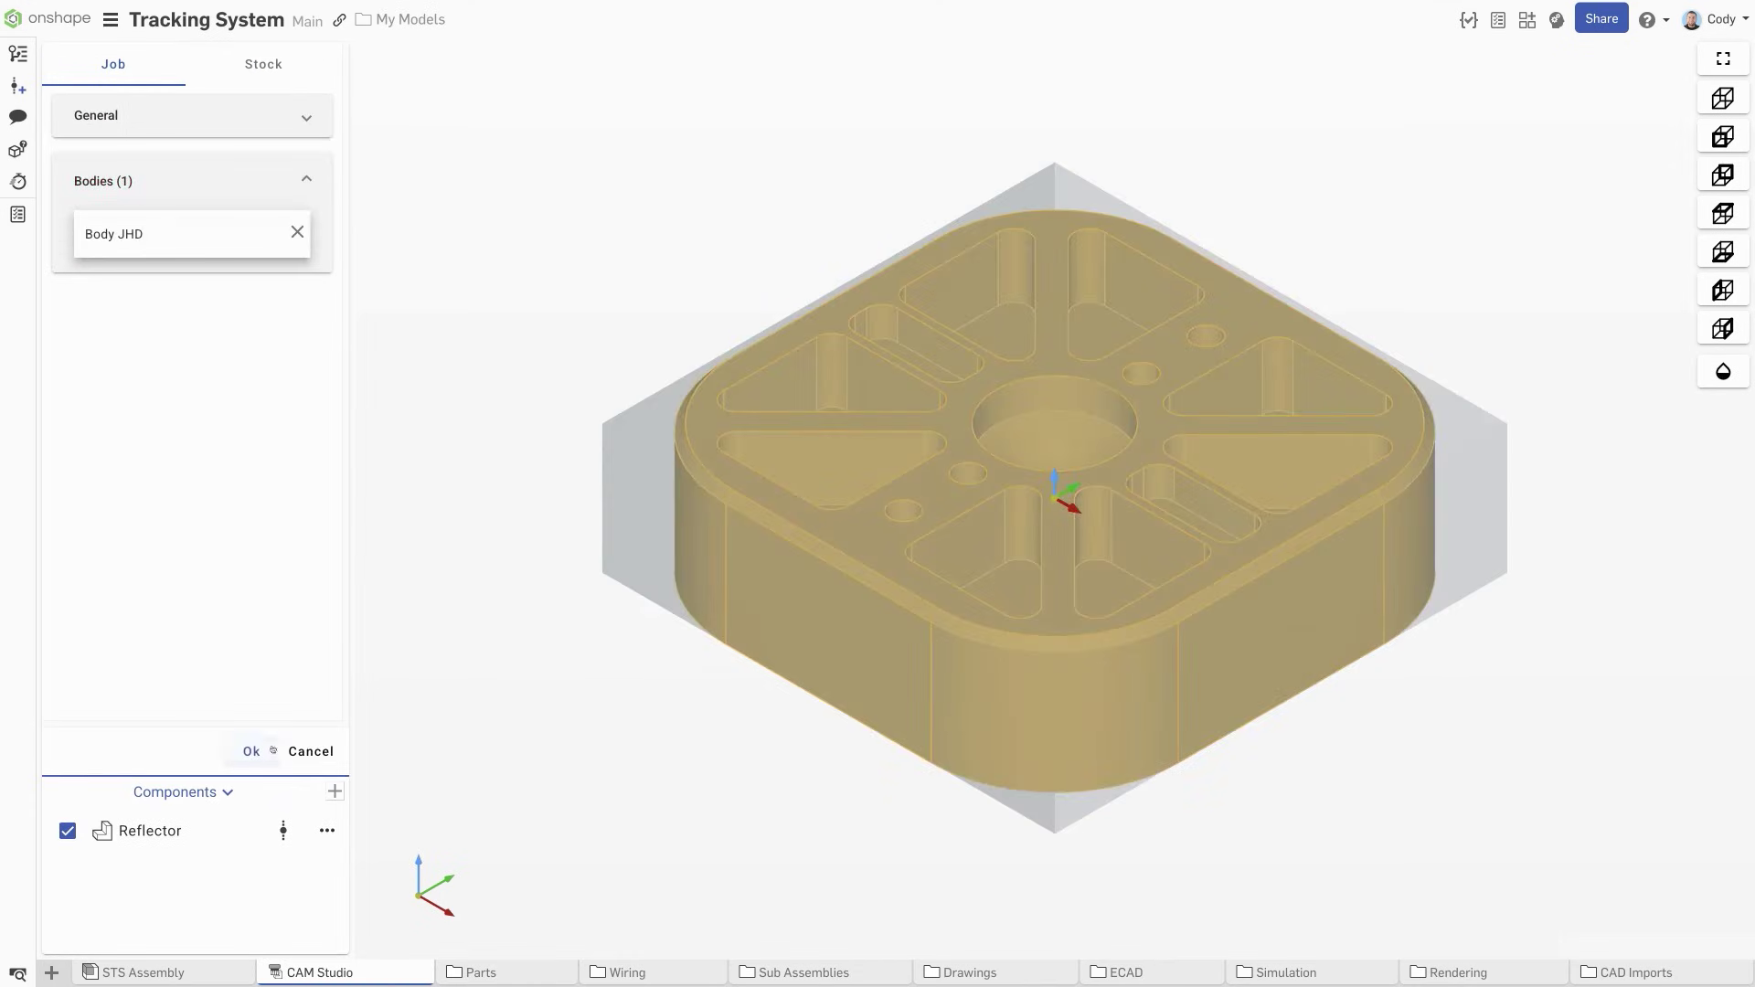
{"action": "left_click", "coordinate": [261, 752]}
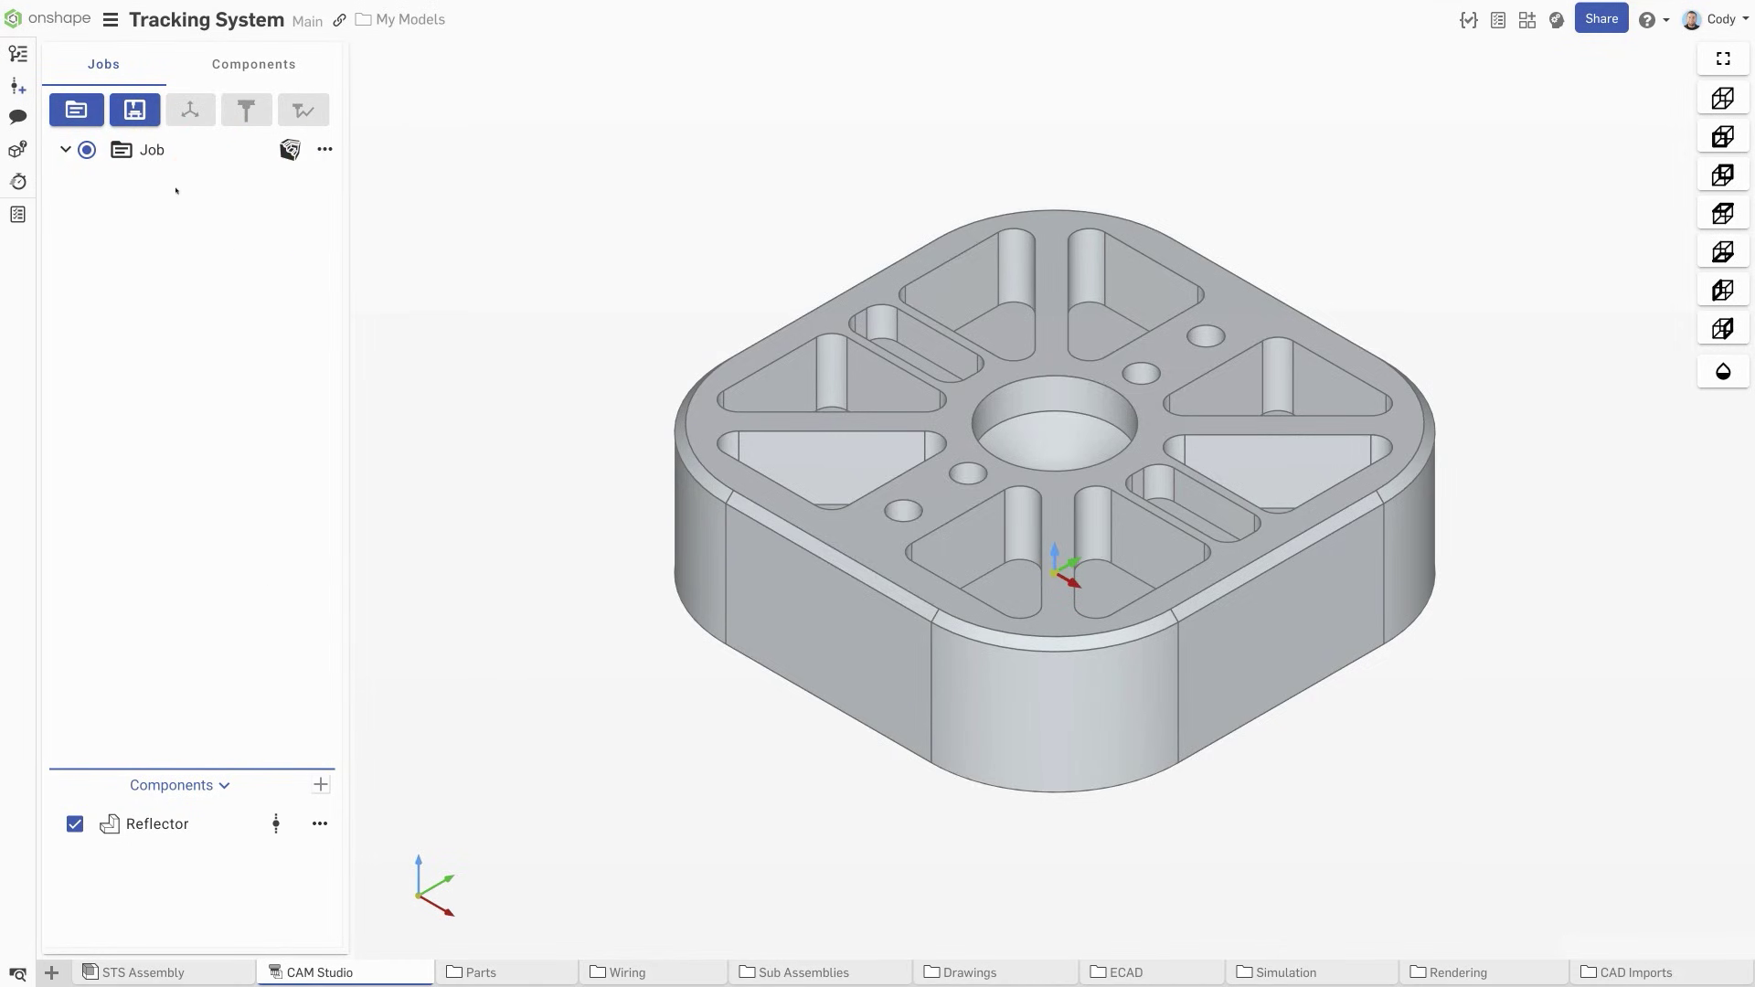
Assign the Haas VF-3 NGC machine to the job
{"action": "left_click", "coordinate": [135, 112]}
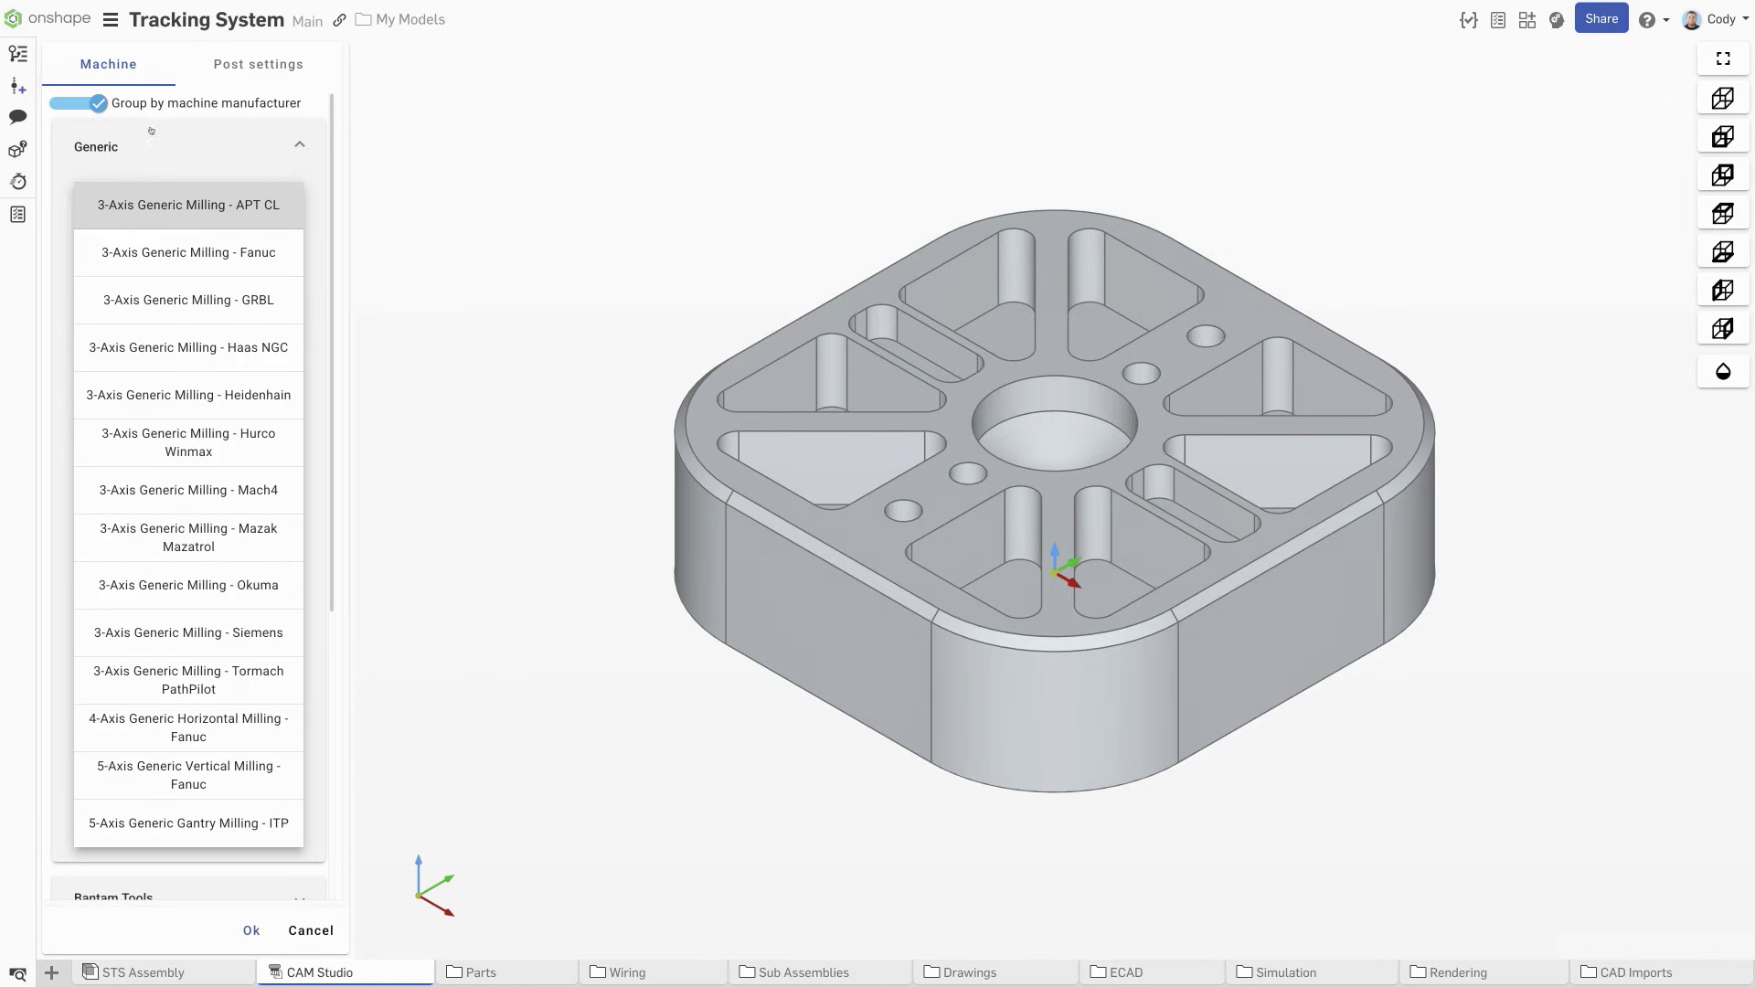
{"action": "scroll", "coordinate": [274, 594], "scroll_direction": "down", "scroll_amount": 5}
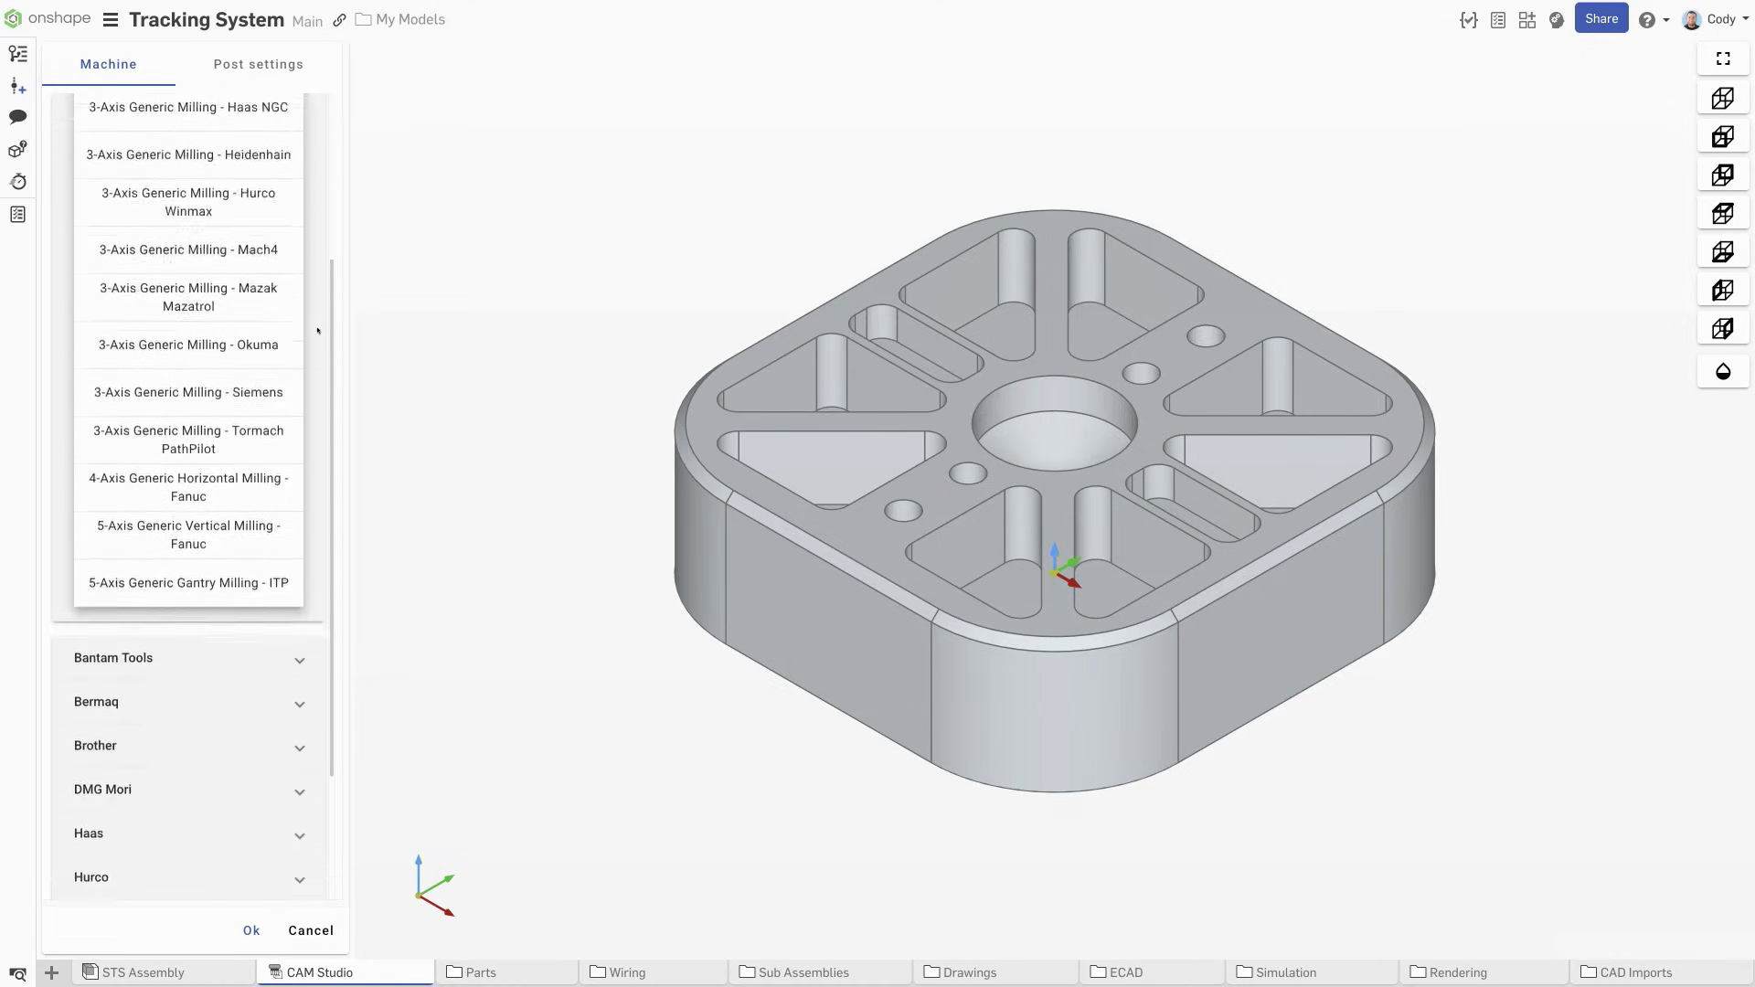
{"action": "left_click", "coordinate": [300, 655]}
{"action": "scroll", "coordinate": [287, 642], "scroll_direction": "down", "scroll_amount": 3}
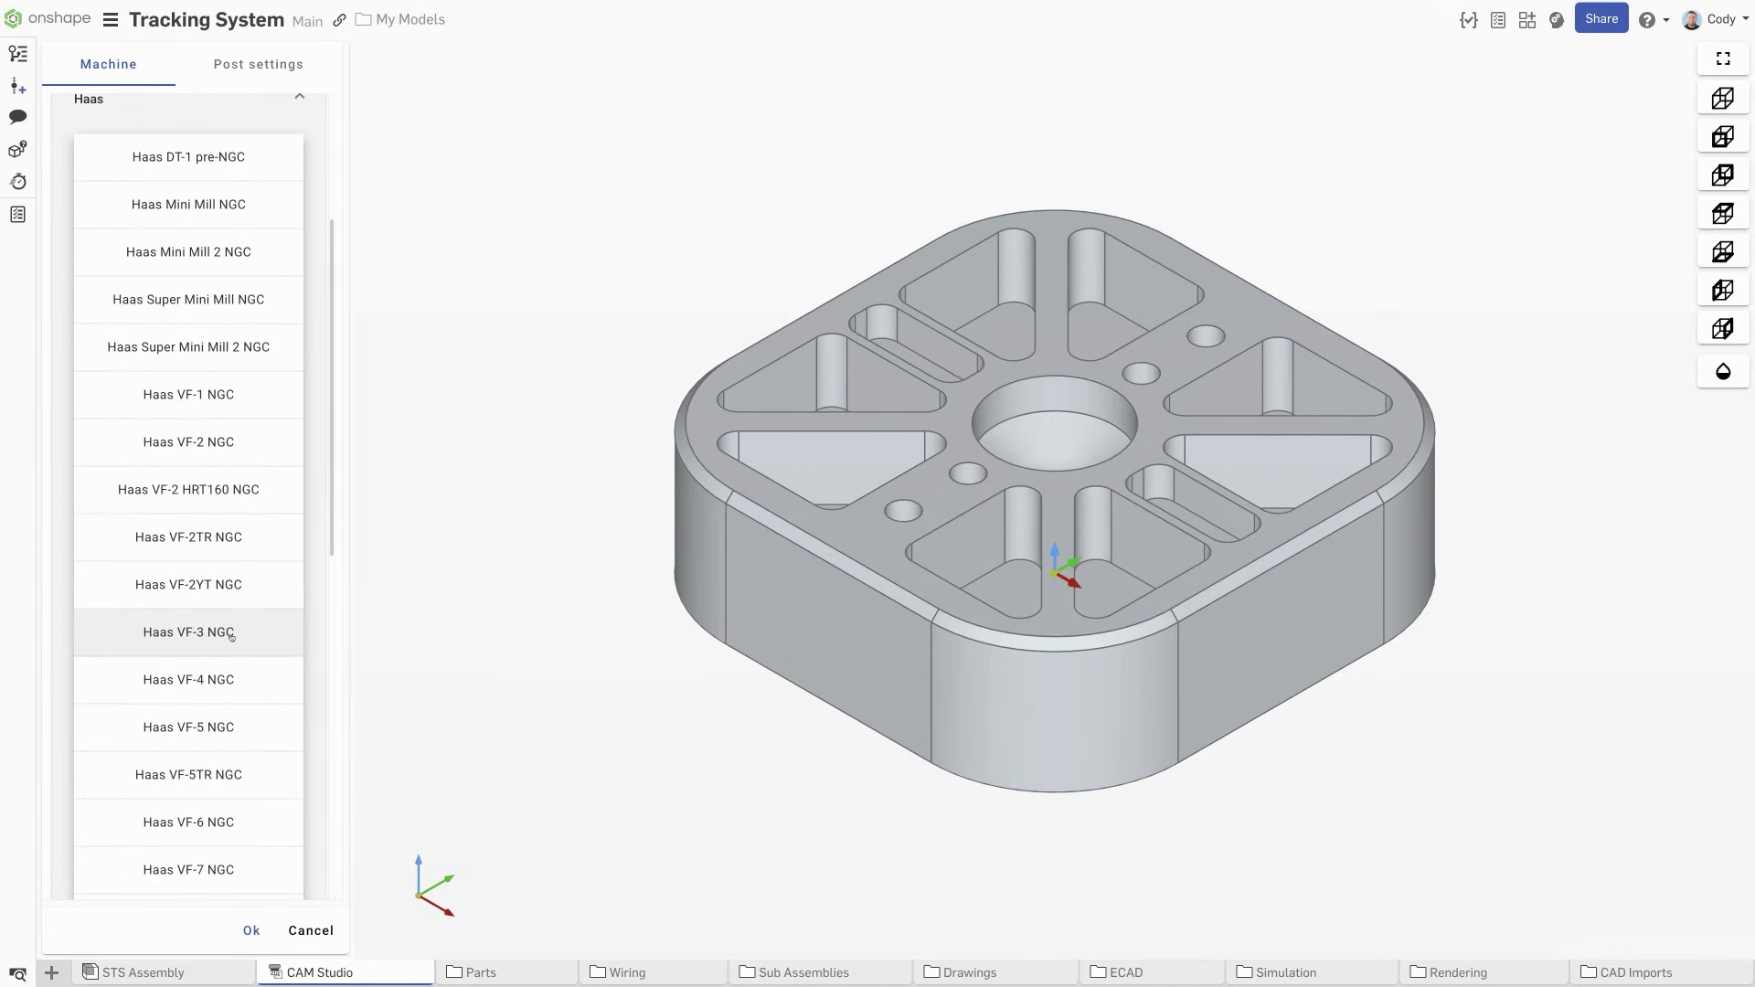
{"action": "left_click", "coordinate": [258, 629]}
{"action": "scroll", "coordinate": [258, 629], "scroll_direction": "down", "scroll_amount": 4}
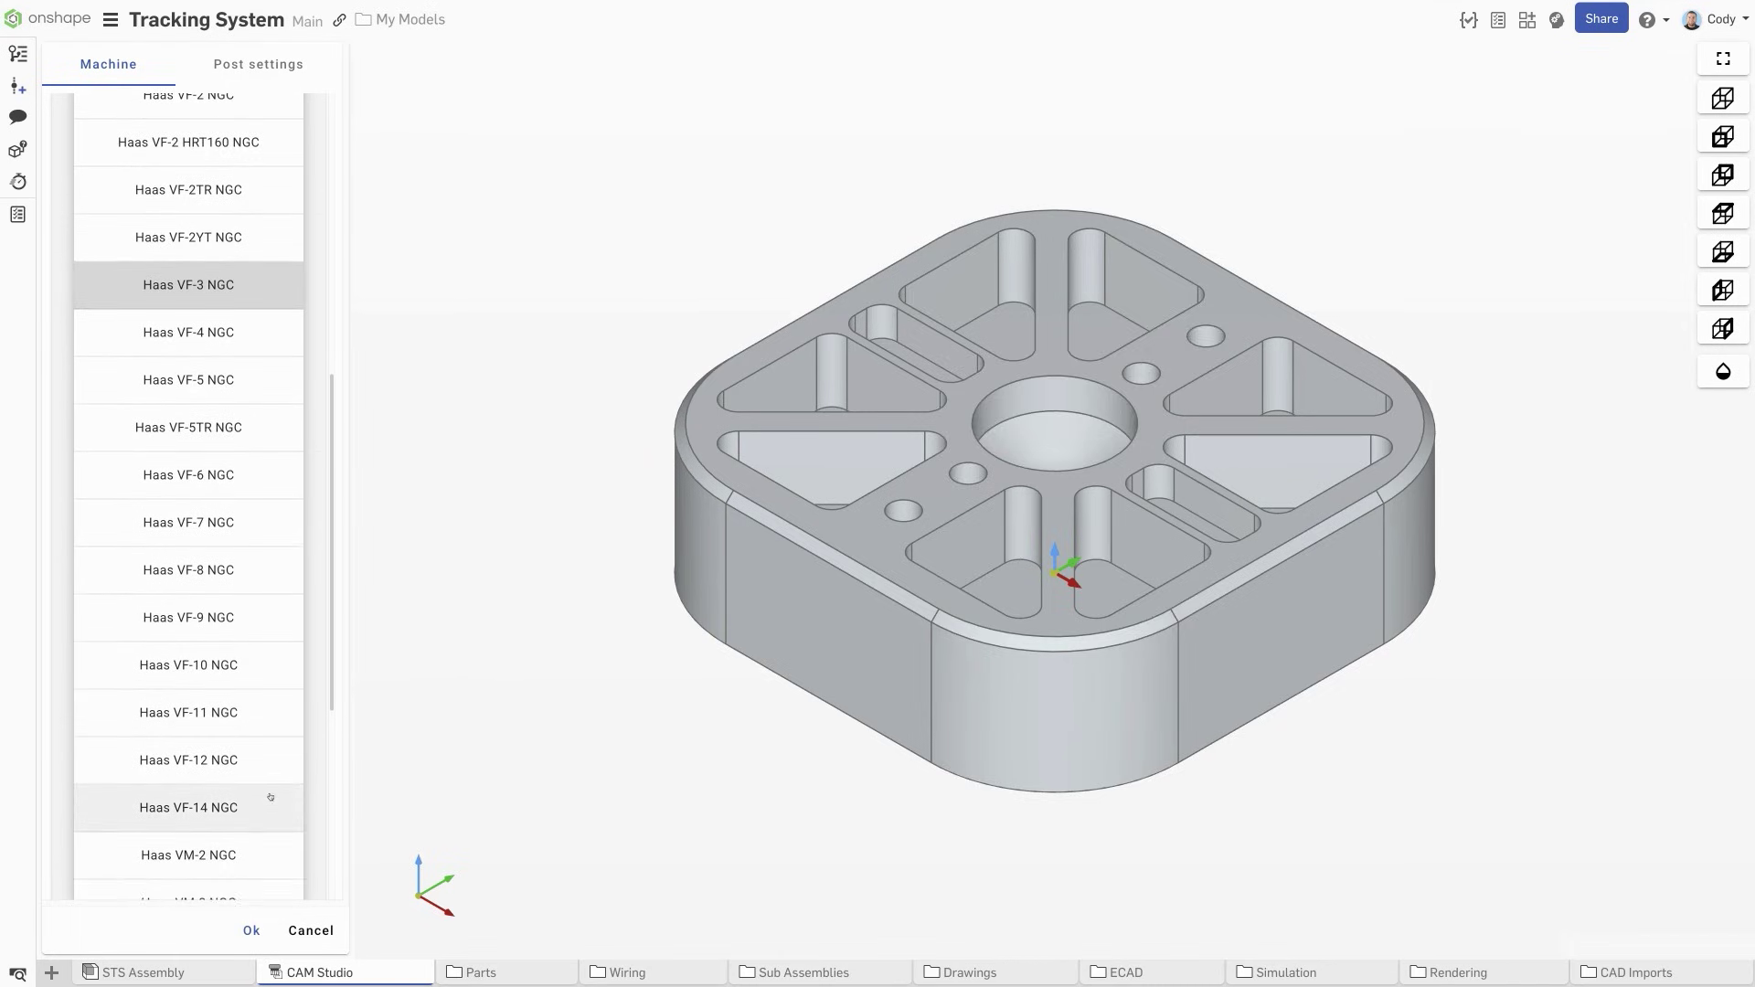
{"action": "left_click", "coordinate": [251, 930]}
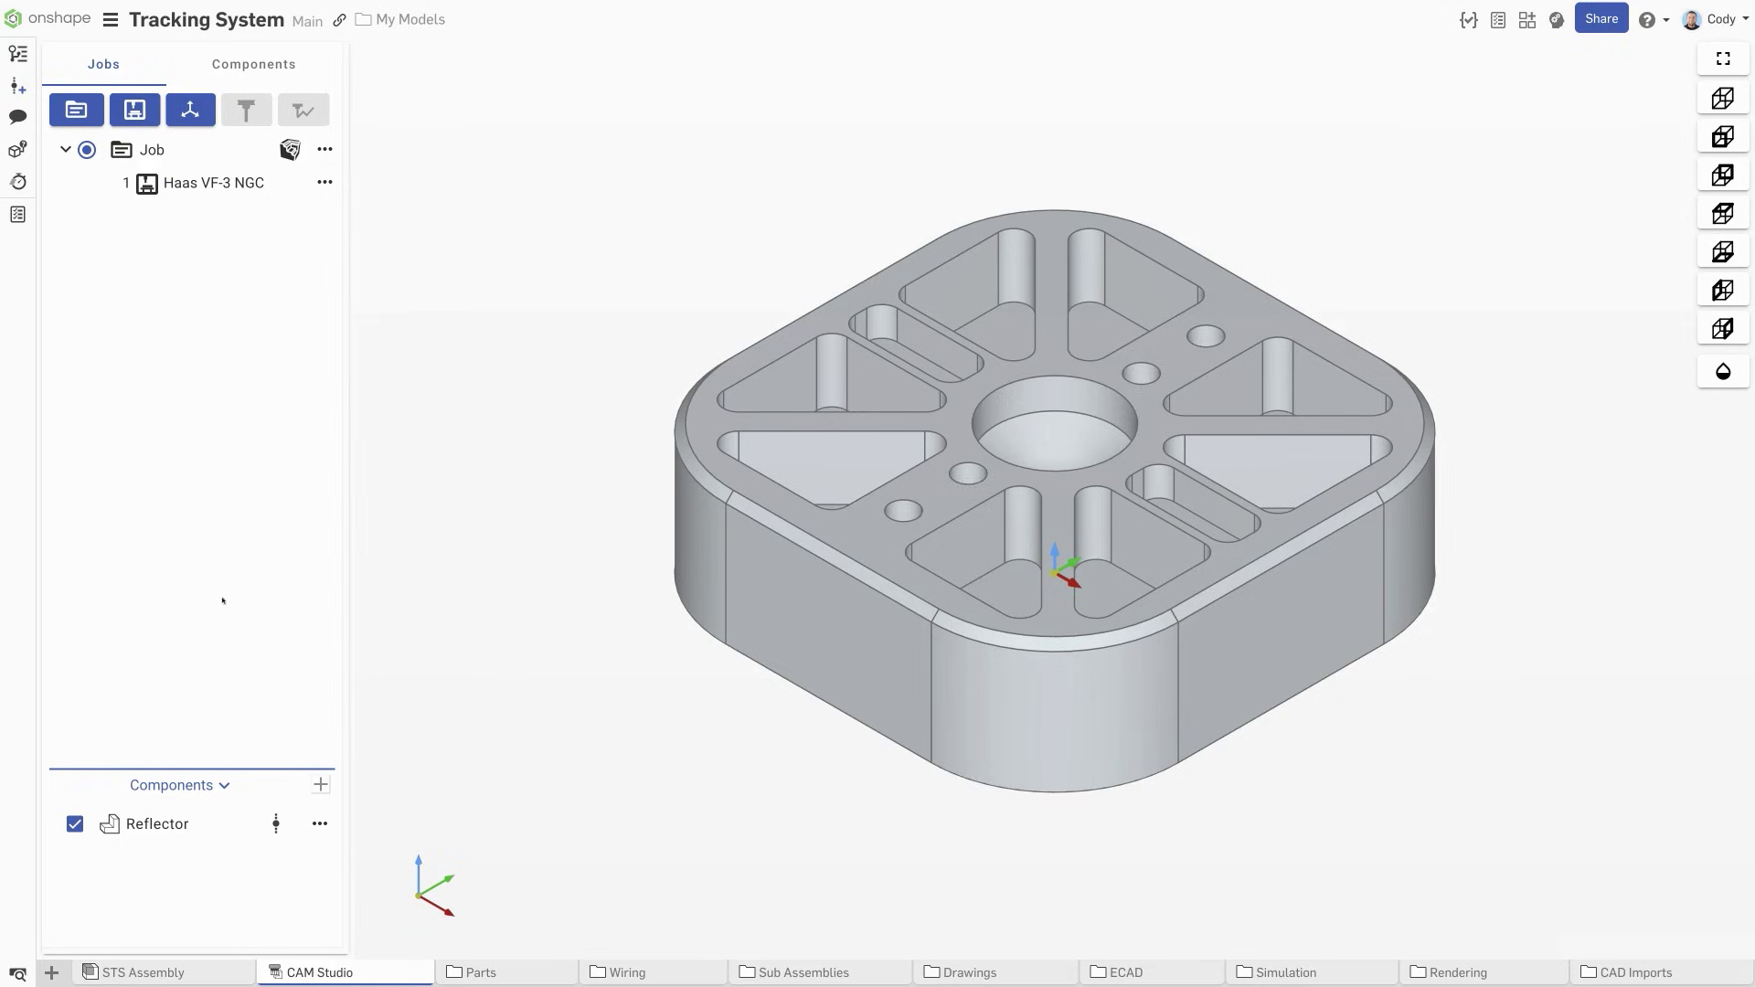
Add a setup positioned at the stock box point Back Lower Left
{"action": "left_click", "coordinate": [197, 107]}
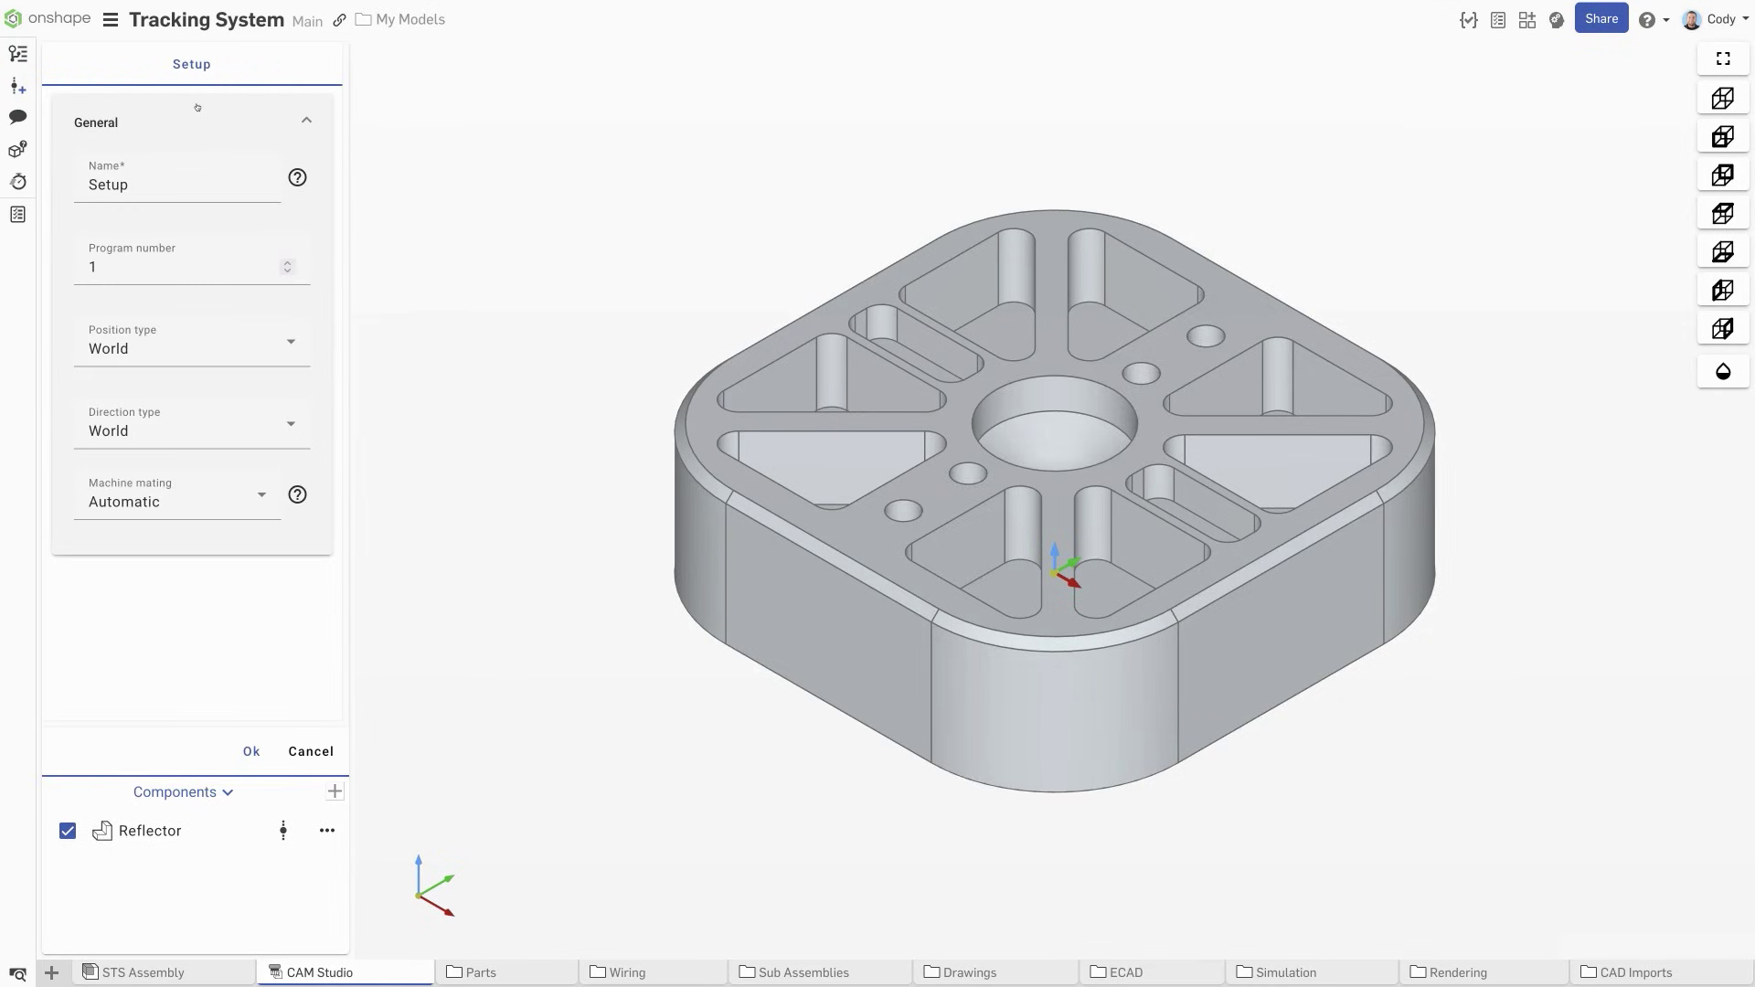
{"action": "left_click", "coordinate": [291, 342]}
{"action": "left_click", "coordinate": [137, 482]}
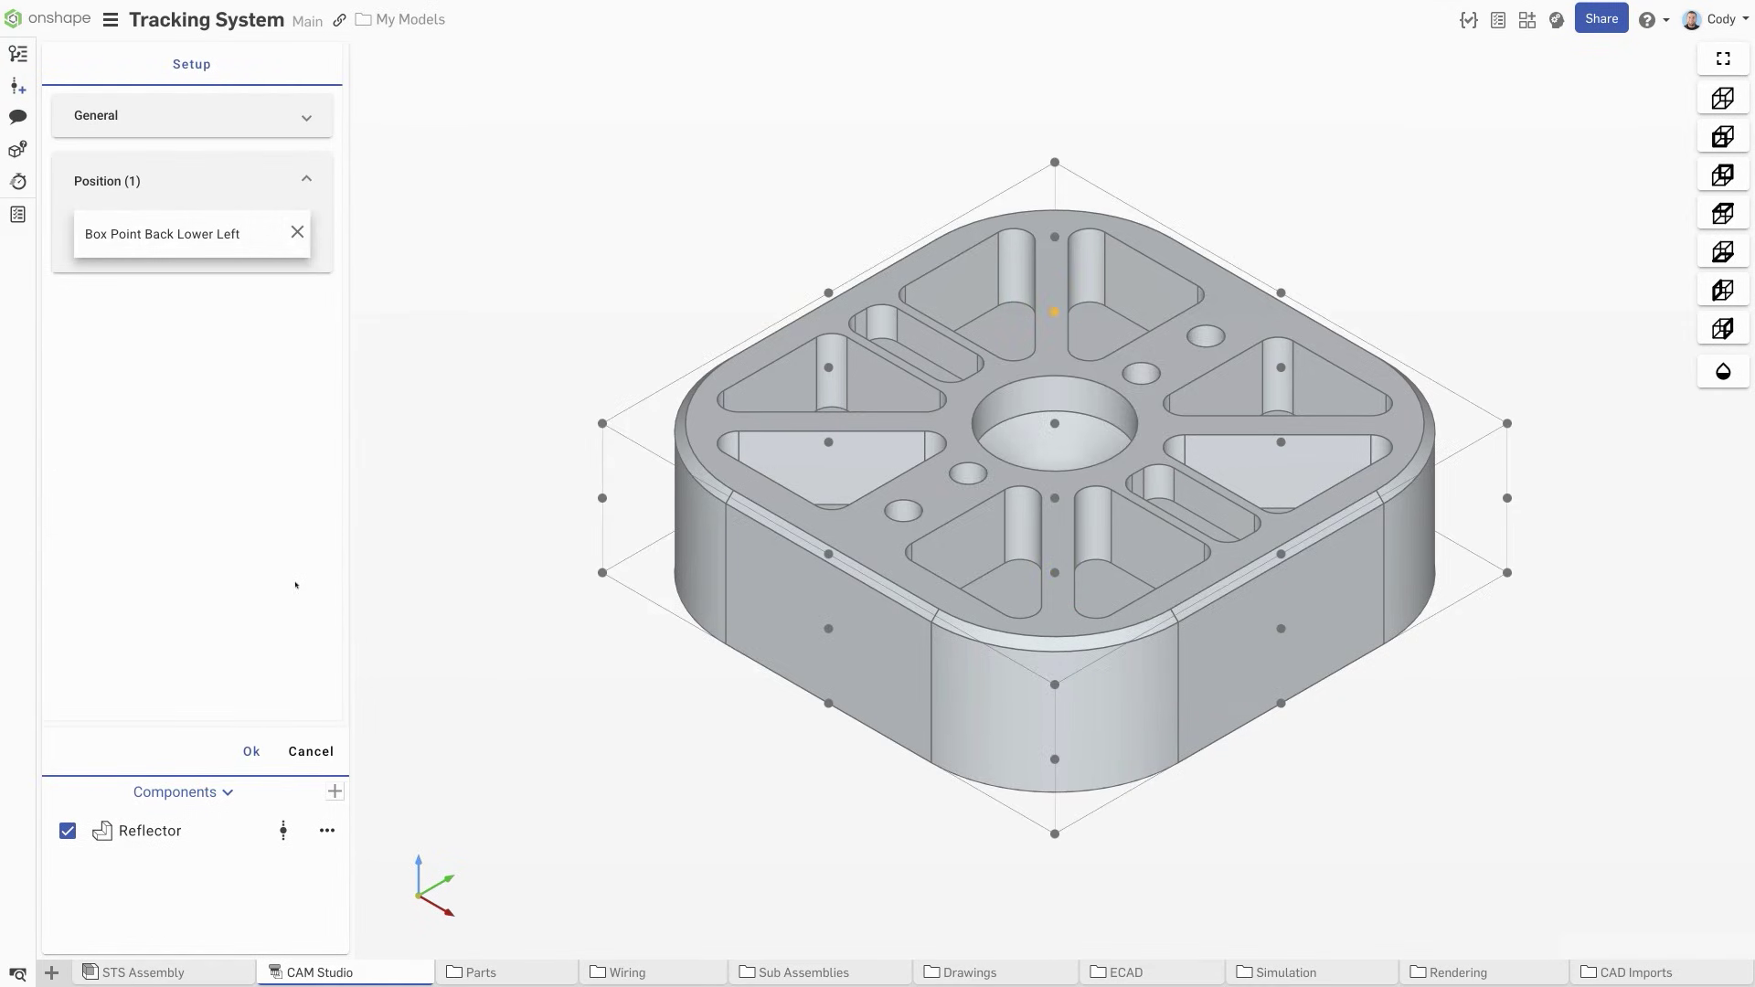
{"action": "left_click", "coordinate": [268, 738]}
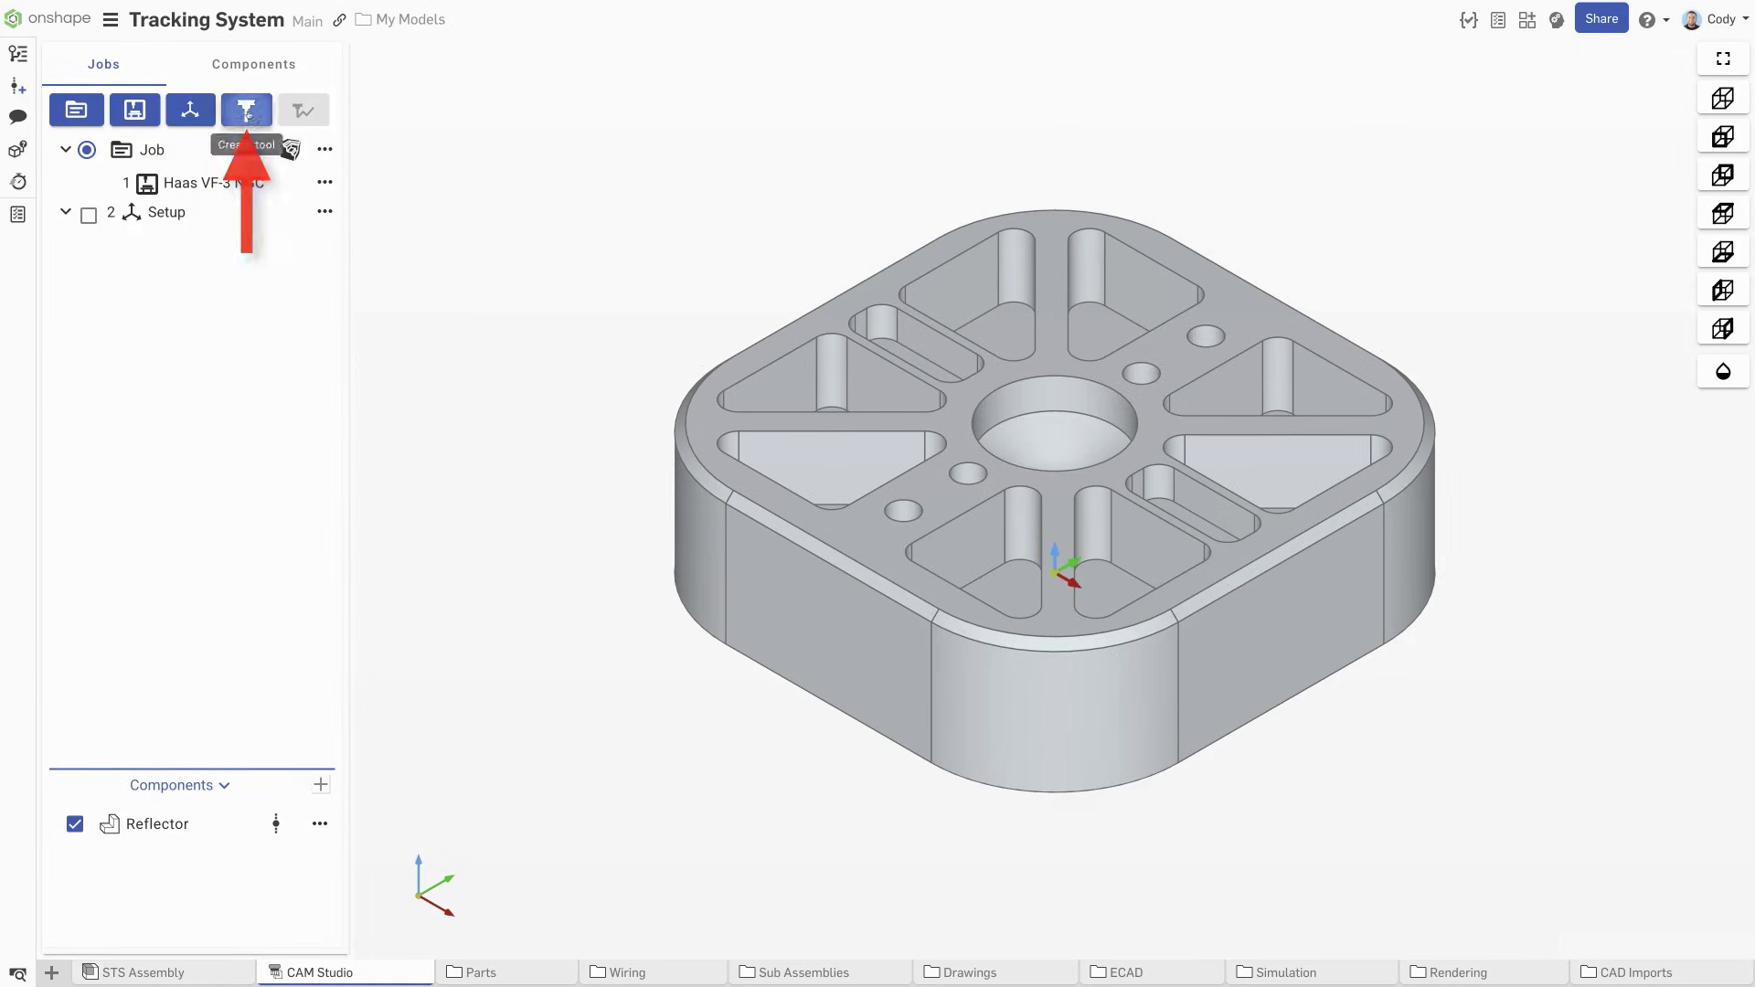
Add the D10 End mill 60/90 from the tool library to the setup
{"action": "left_click", "coordinate": [246, 110]}
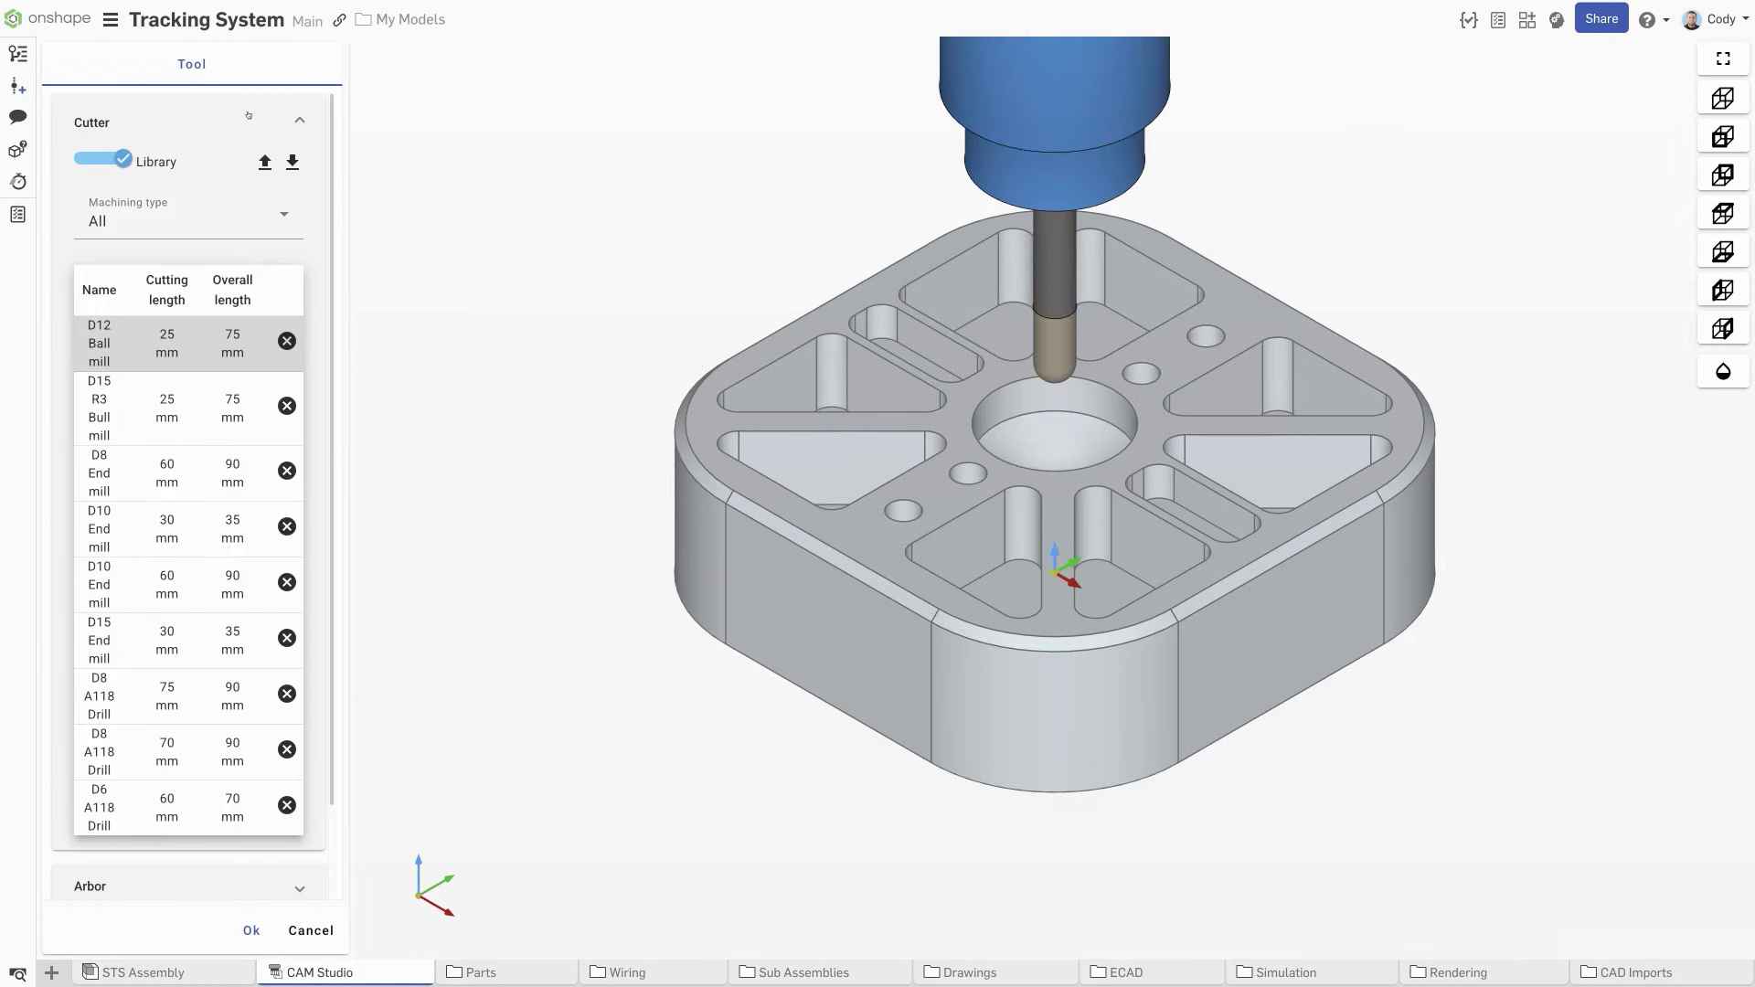
{"action": "left_click", "coordinate": [143, 594]}
{"action": "left_click", "coordinate": [253, 928]}
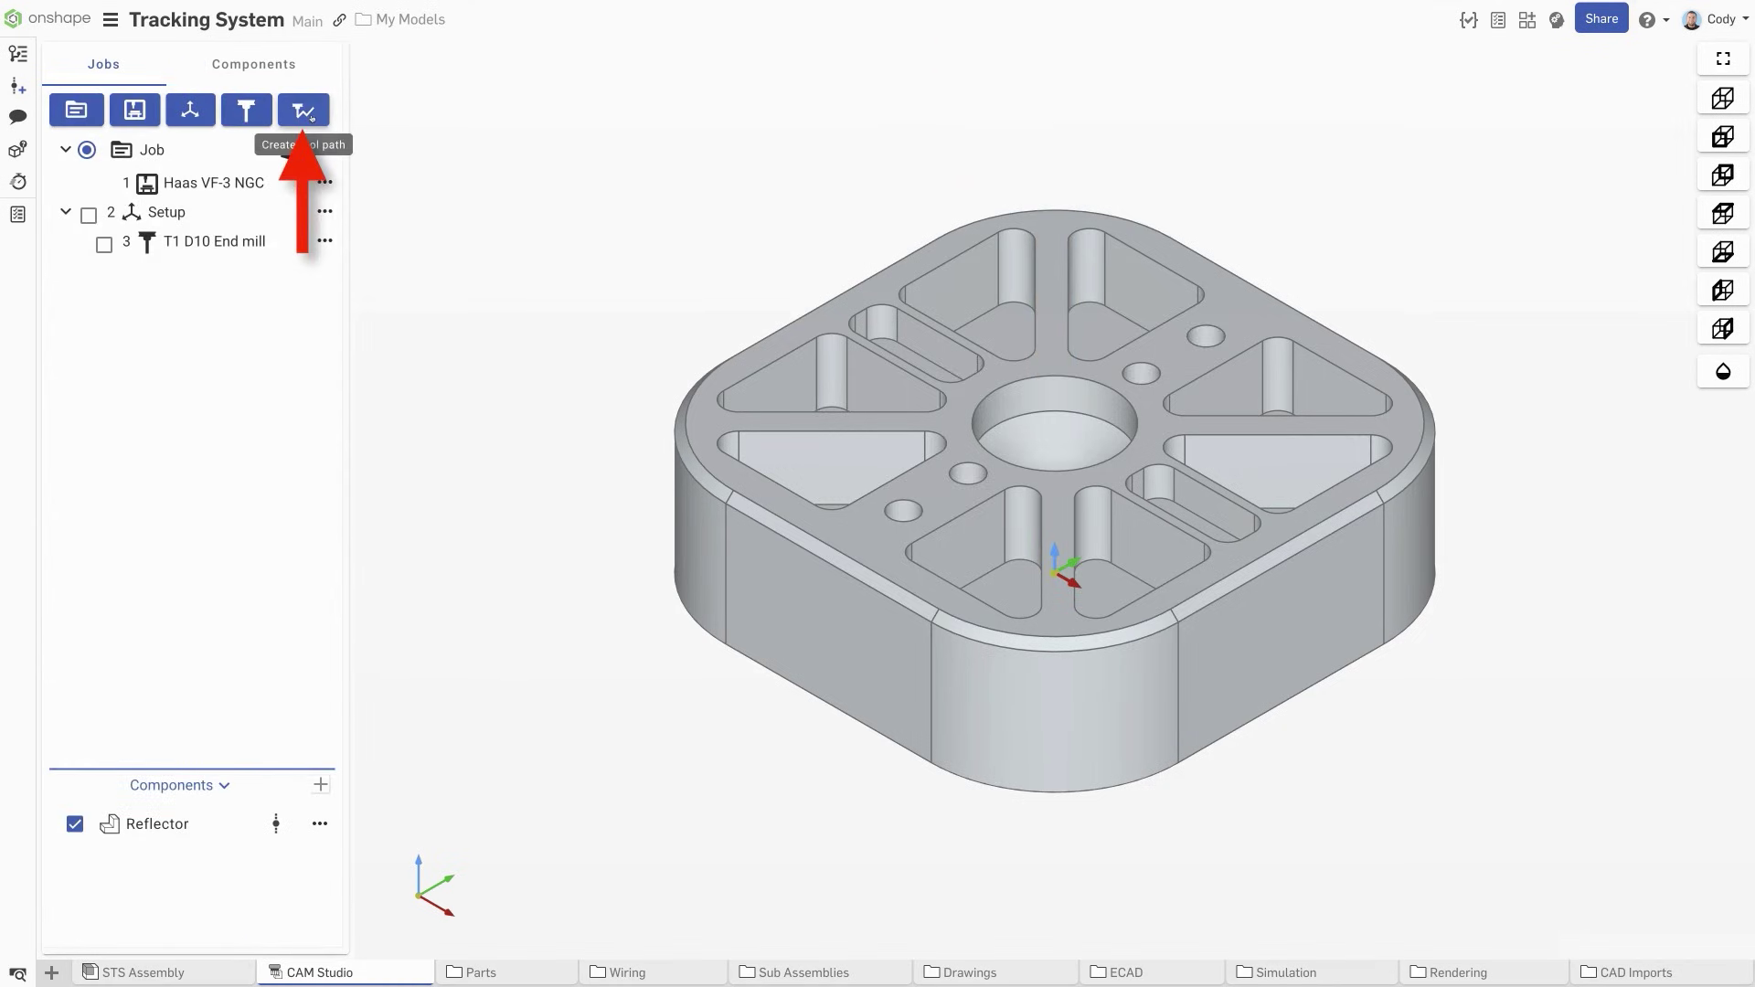
Create a Rough toolpath of type Bodies and regenerate it
{"action": "left_click", "coordinate": [312, 116]}
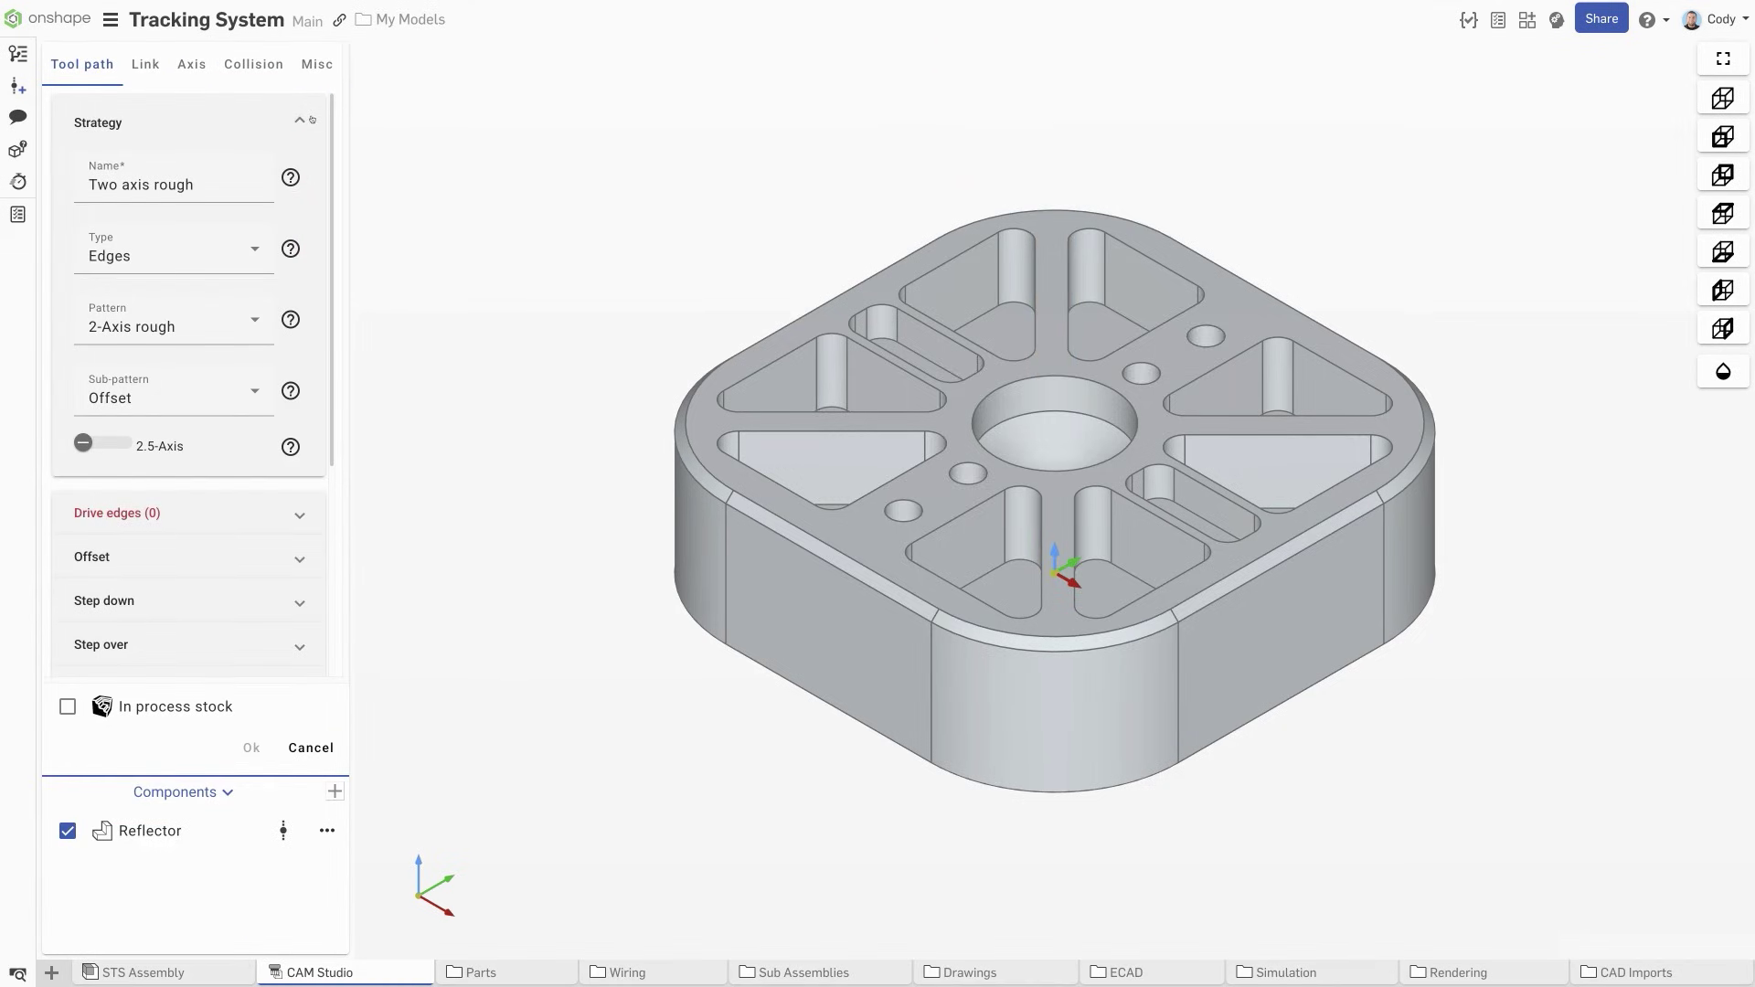
{"action": "left_click", "coordinate": [254, 248]}
{"action": "left_click", "coordinate": [137, 298]}
{"action": "left_click", "coordinate": [254, 319]}
{"action": "scroll", "coordinate": [251, 423], "scroll_direction": "down", "scroll_amount": 1}
{"action": "scroll", "coordinate": [249, 448], "scroll_direction": "down", "scroll_amount": 1}
{"action": "scroll", "coordinate": [247, 443], "scroll_direction": "up", "scroll_amount": 3}
{"action": "left_click", "coordinate": [255, 248]}
{"action": "left_click", "coordinate": [215, 388]}
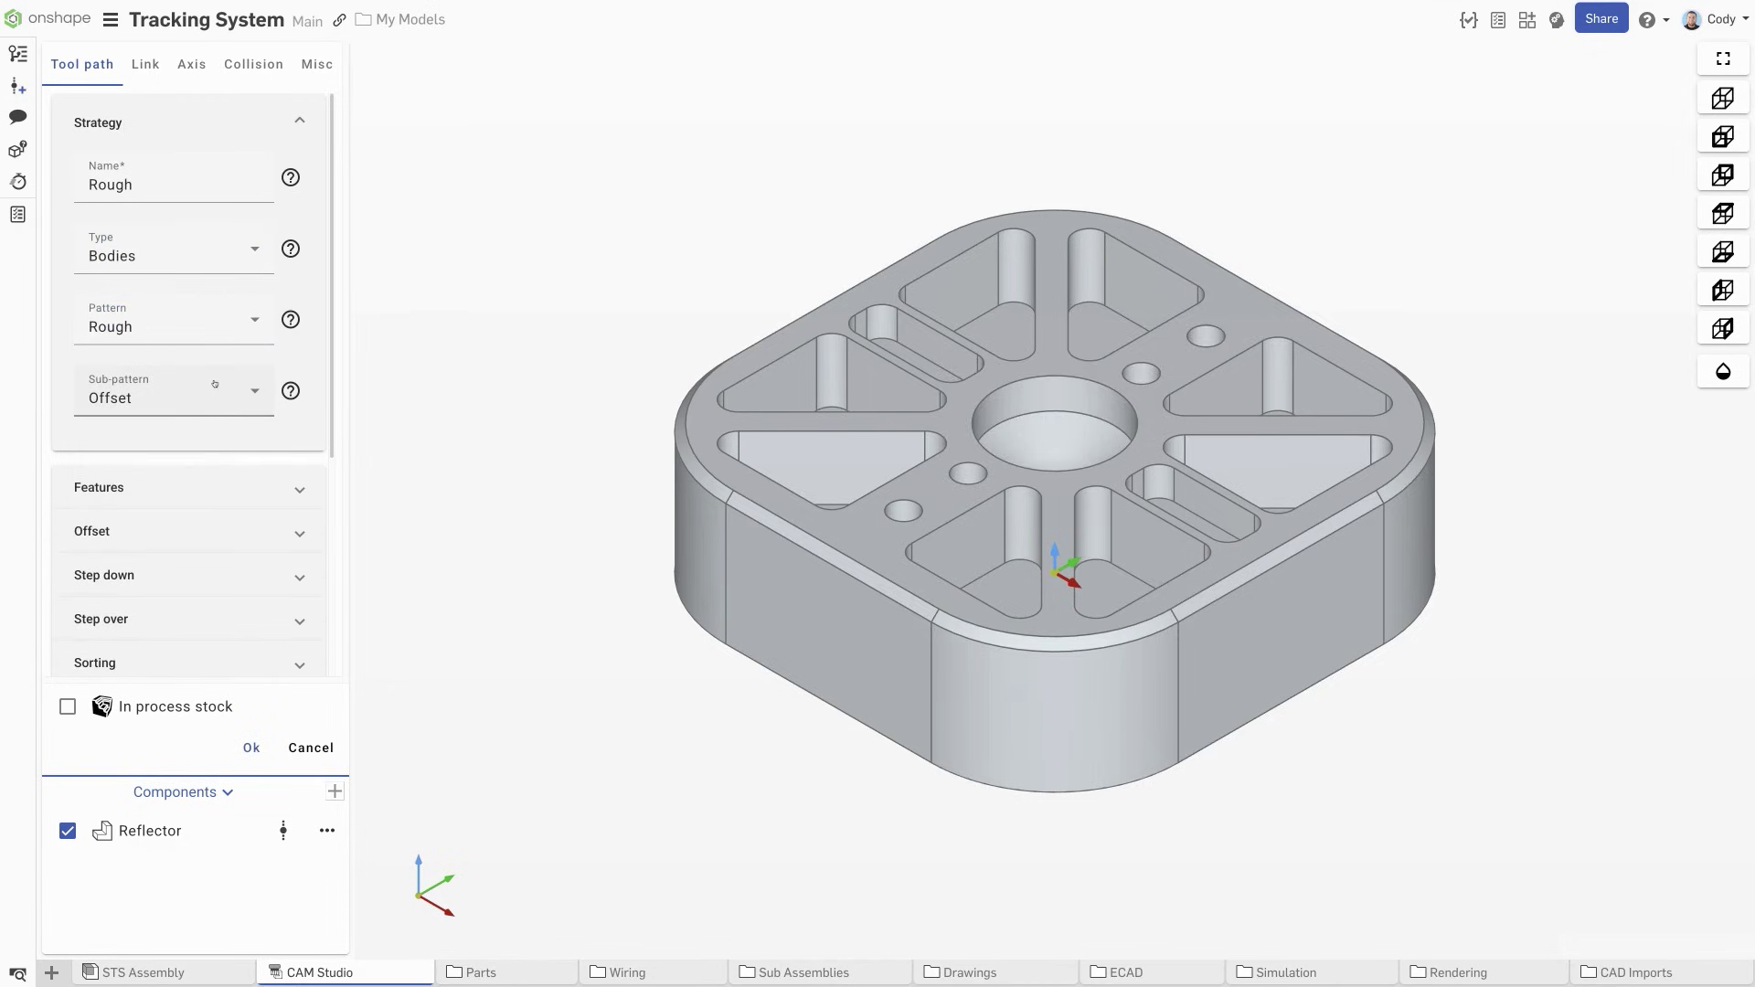
{"action": "left_click", "coordinate": [251, 747]}
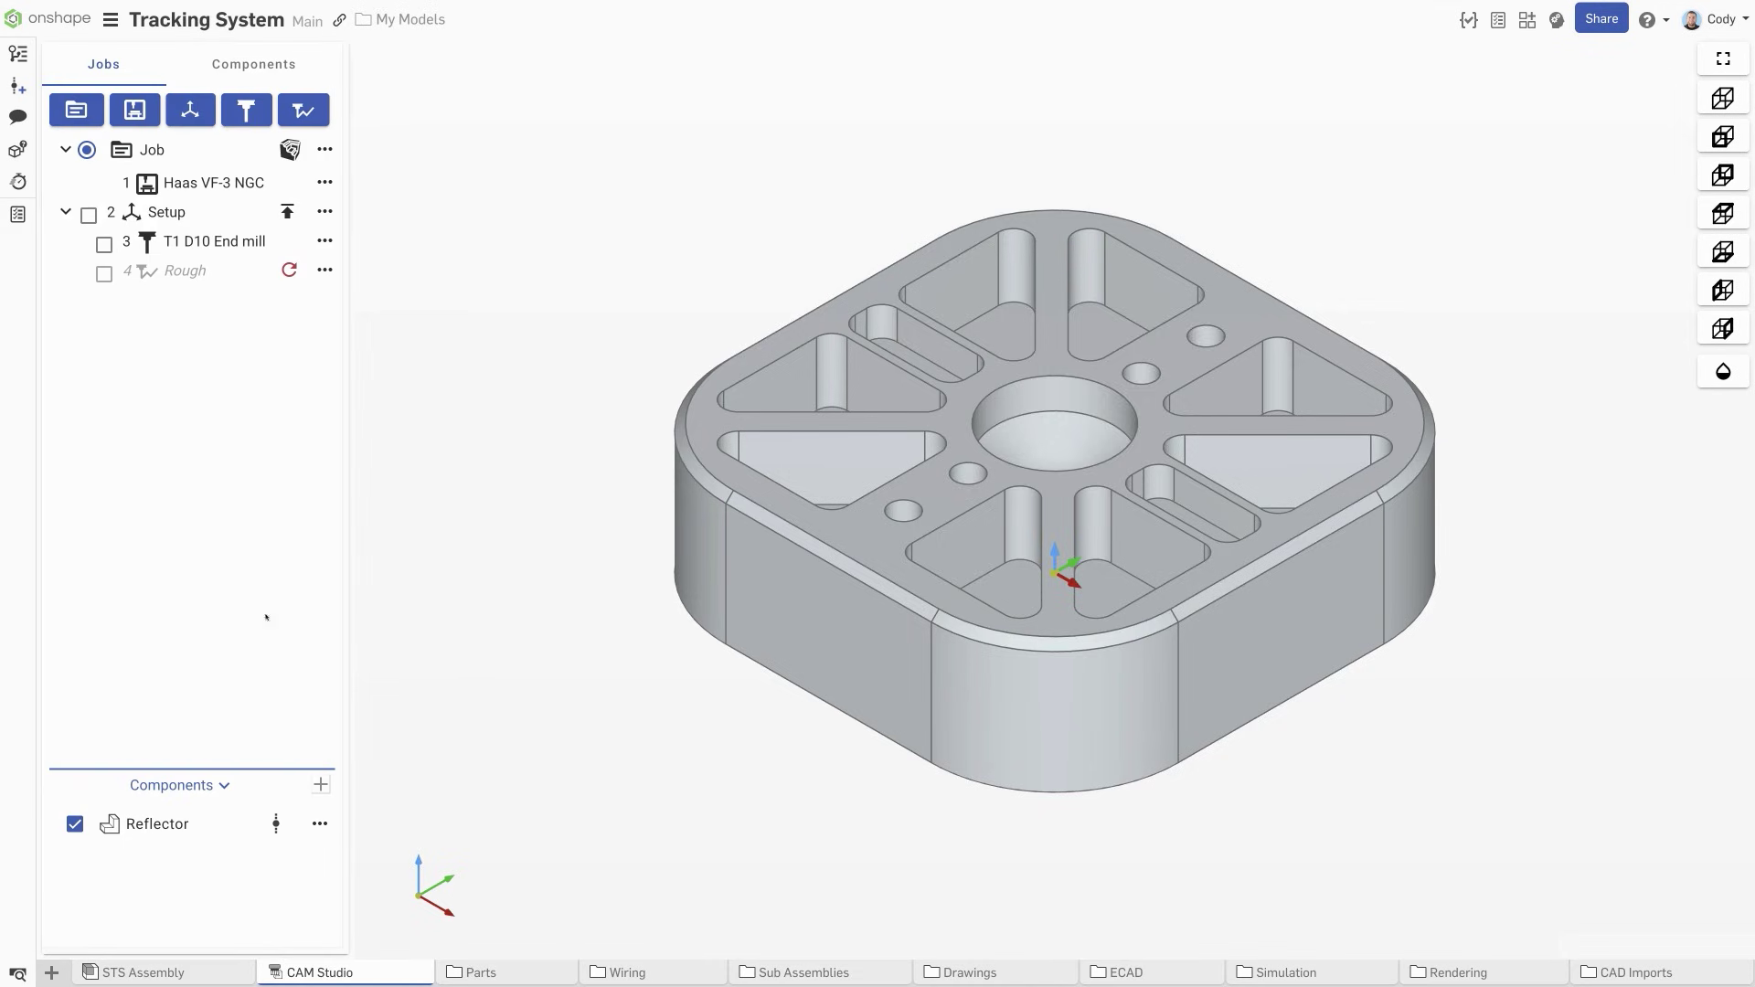
{"action": "left_click", "coordinate": [289, 270]}
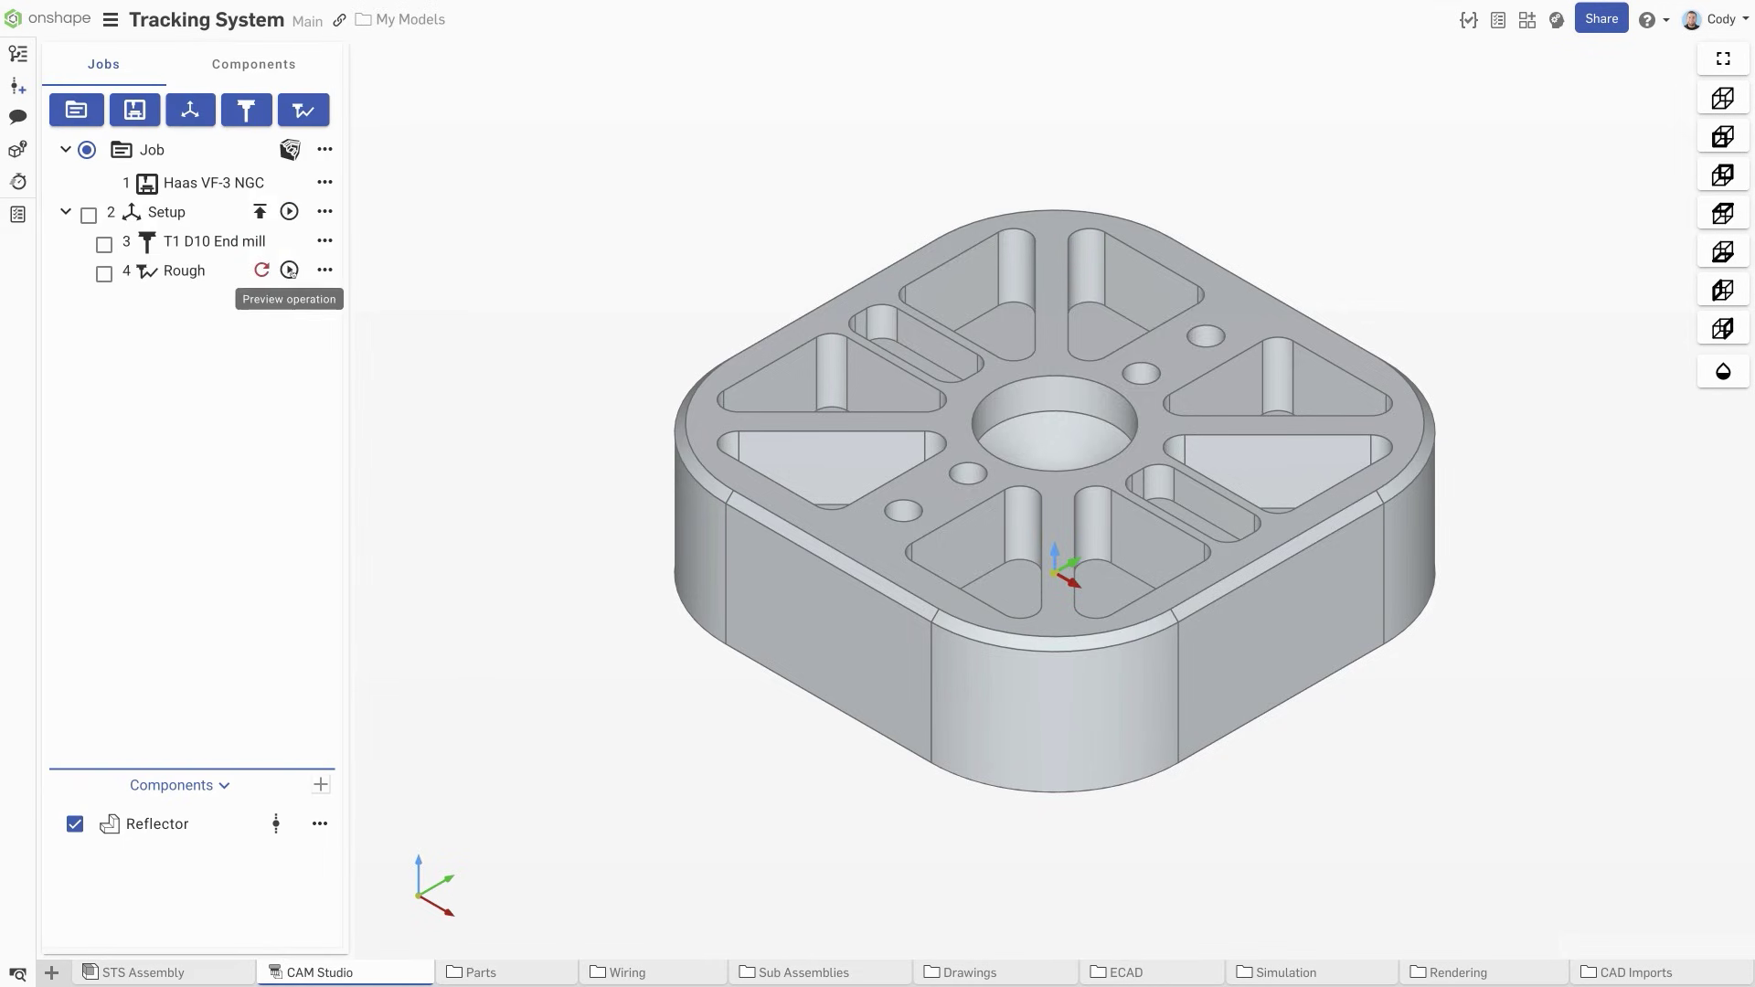
Show the Rough toolpaths on the part and play a back plot of them
{"action": "left_click", "coordinate": [104, 273]}
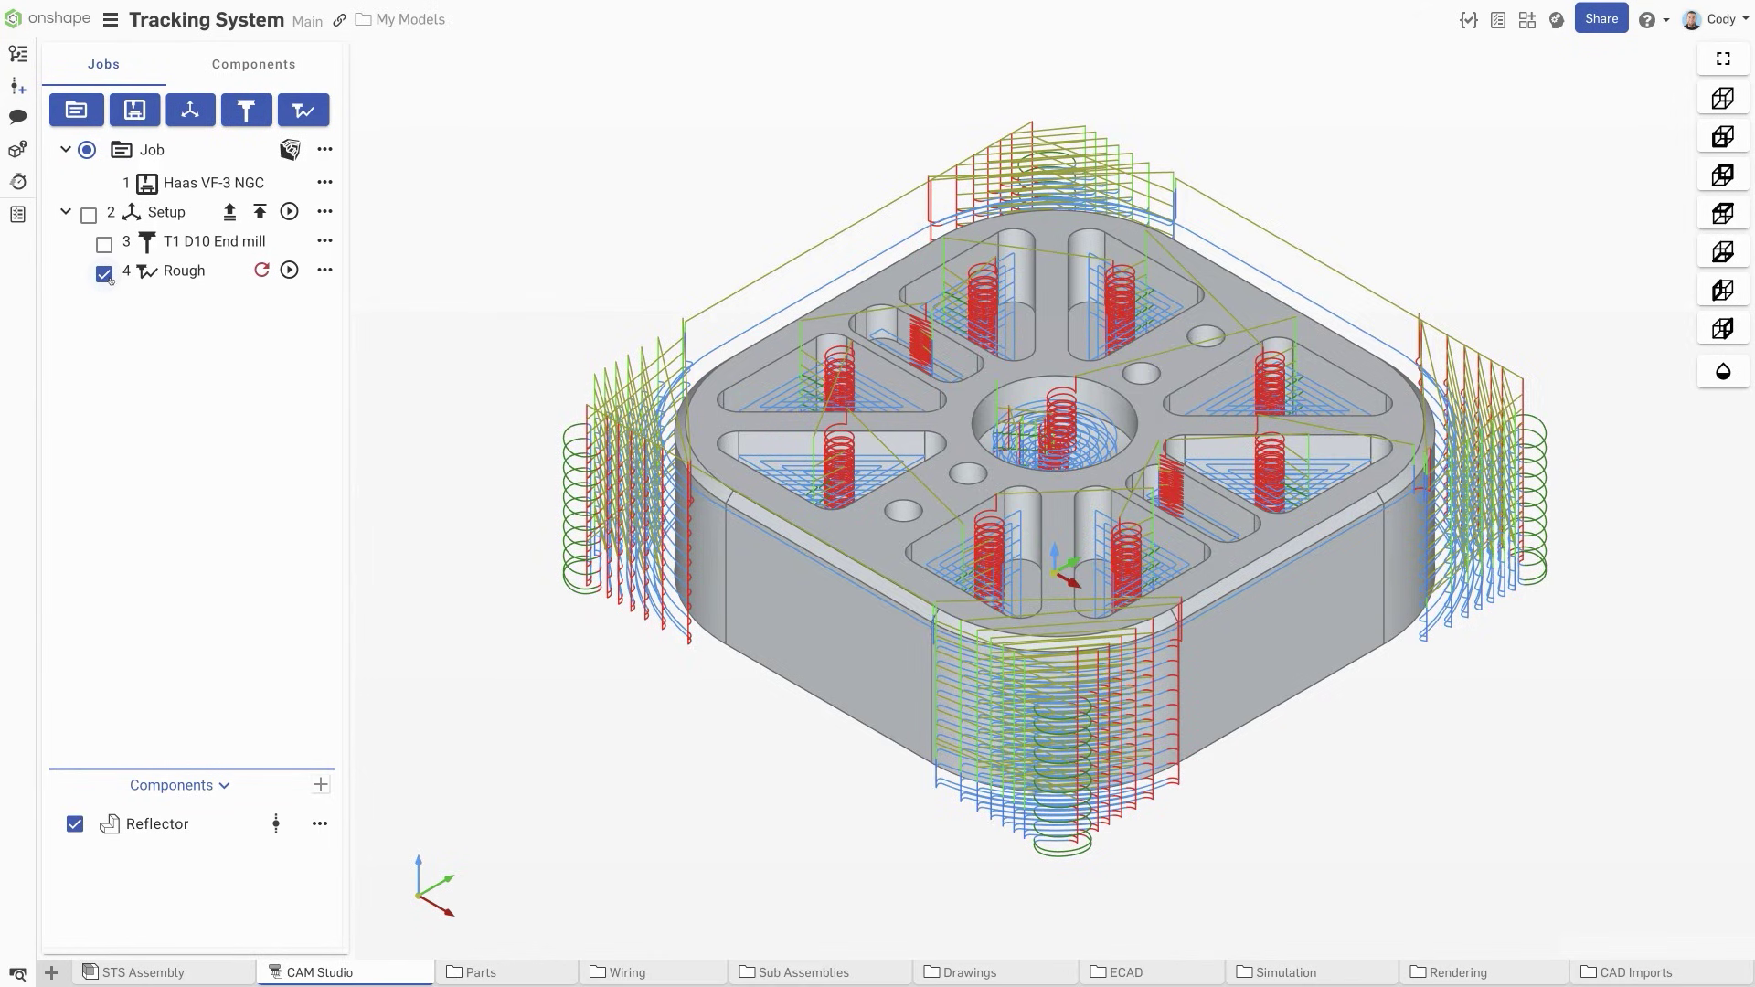
{"action": "left_click", "coordinate": [288, 269]}
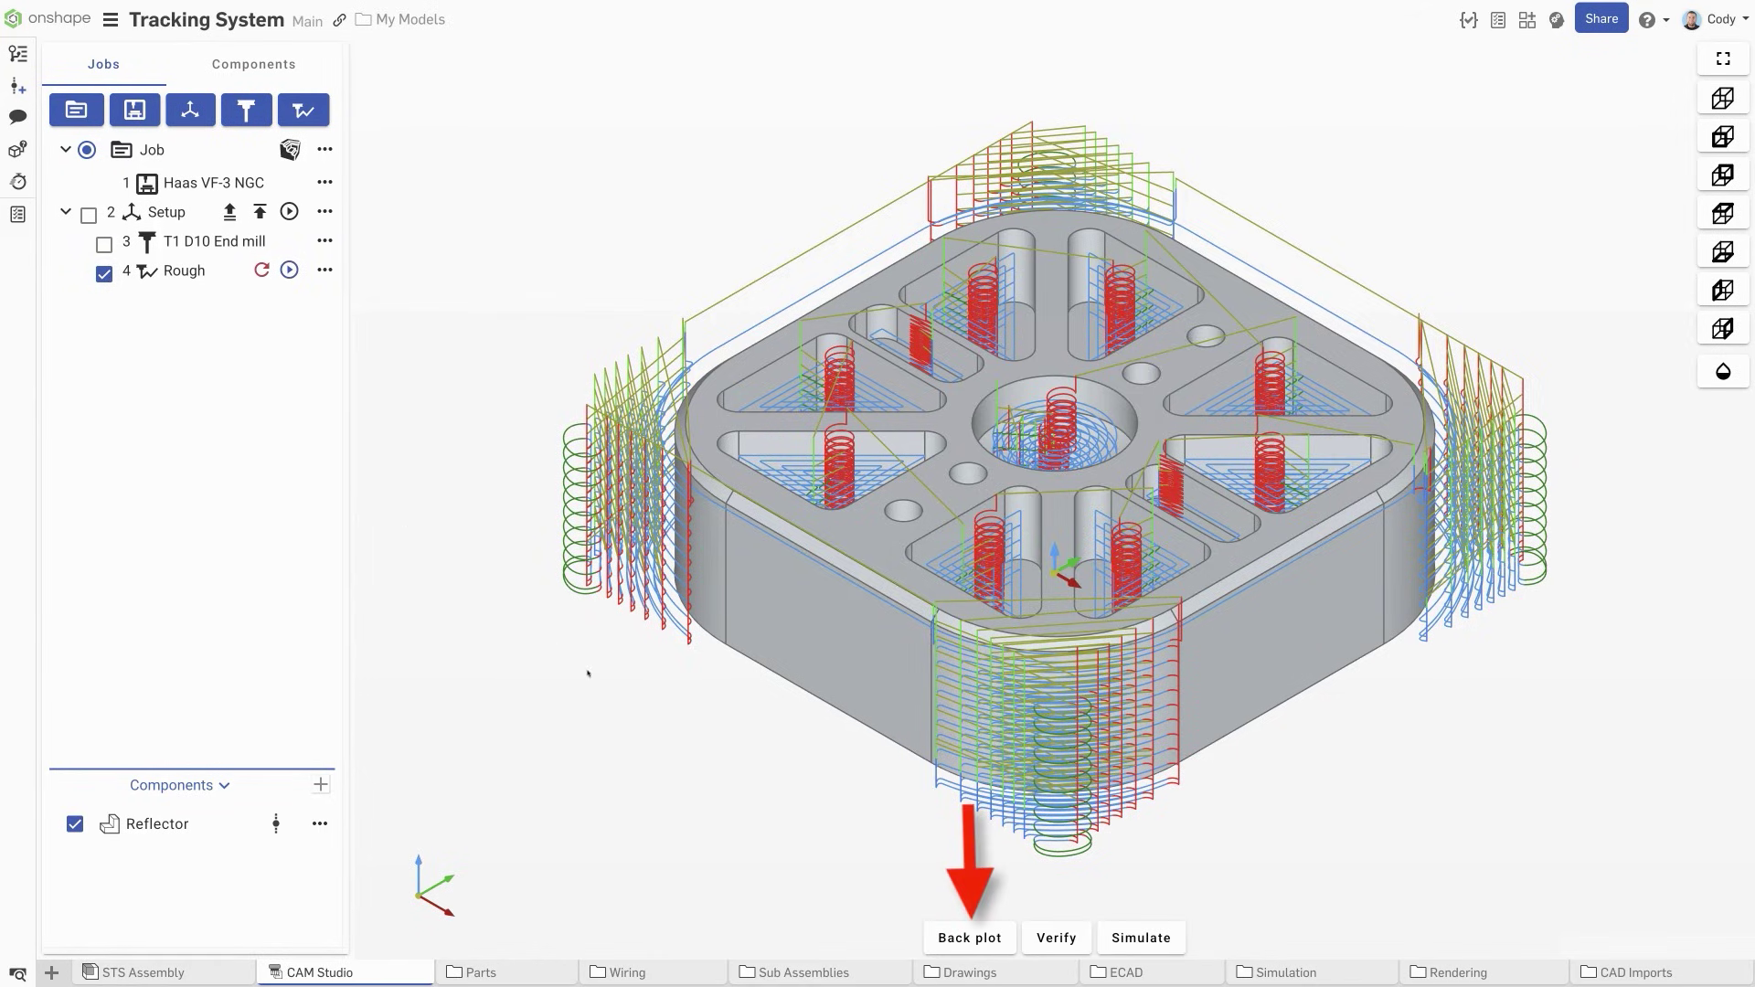
{"action": "left_click", "coordinate": [969, 938]}
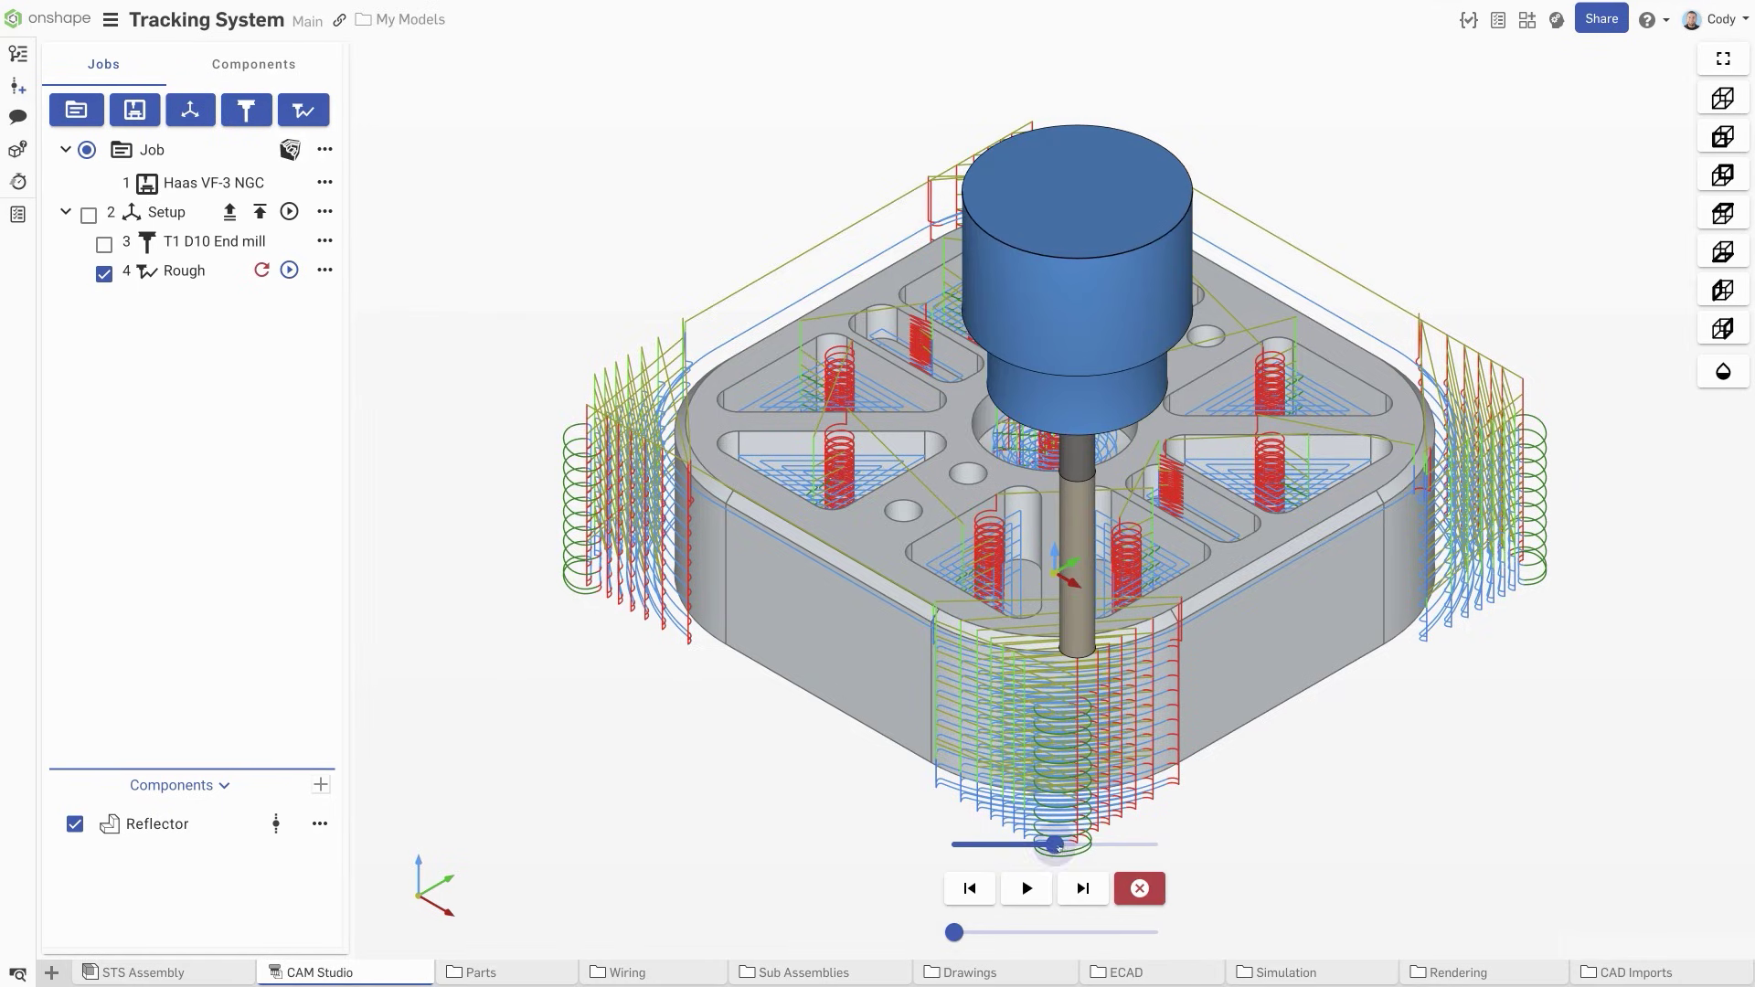
{"action": "left_click", "coordinate": [1033, 888]}
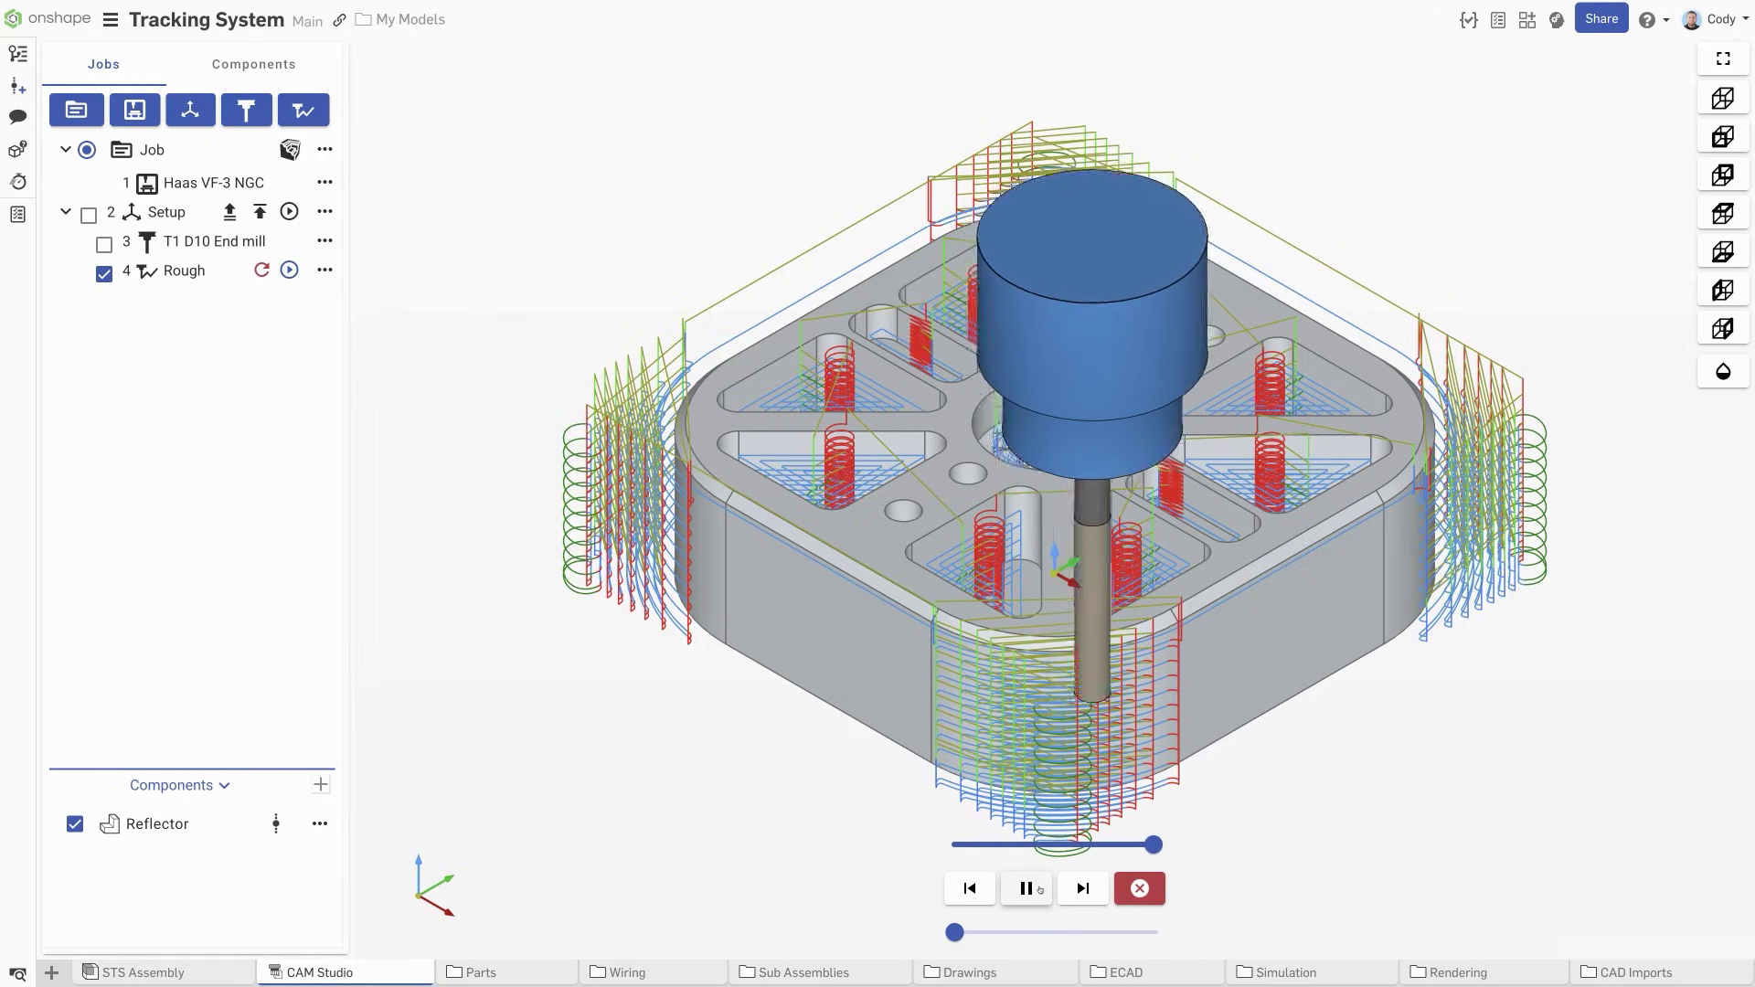
{"action": "left_click", "coordinate": [1140, 888]}
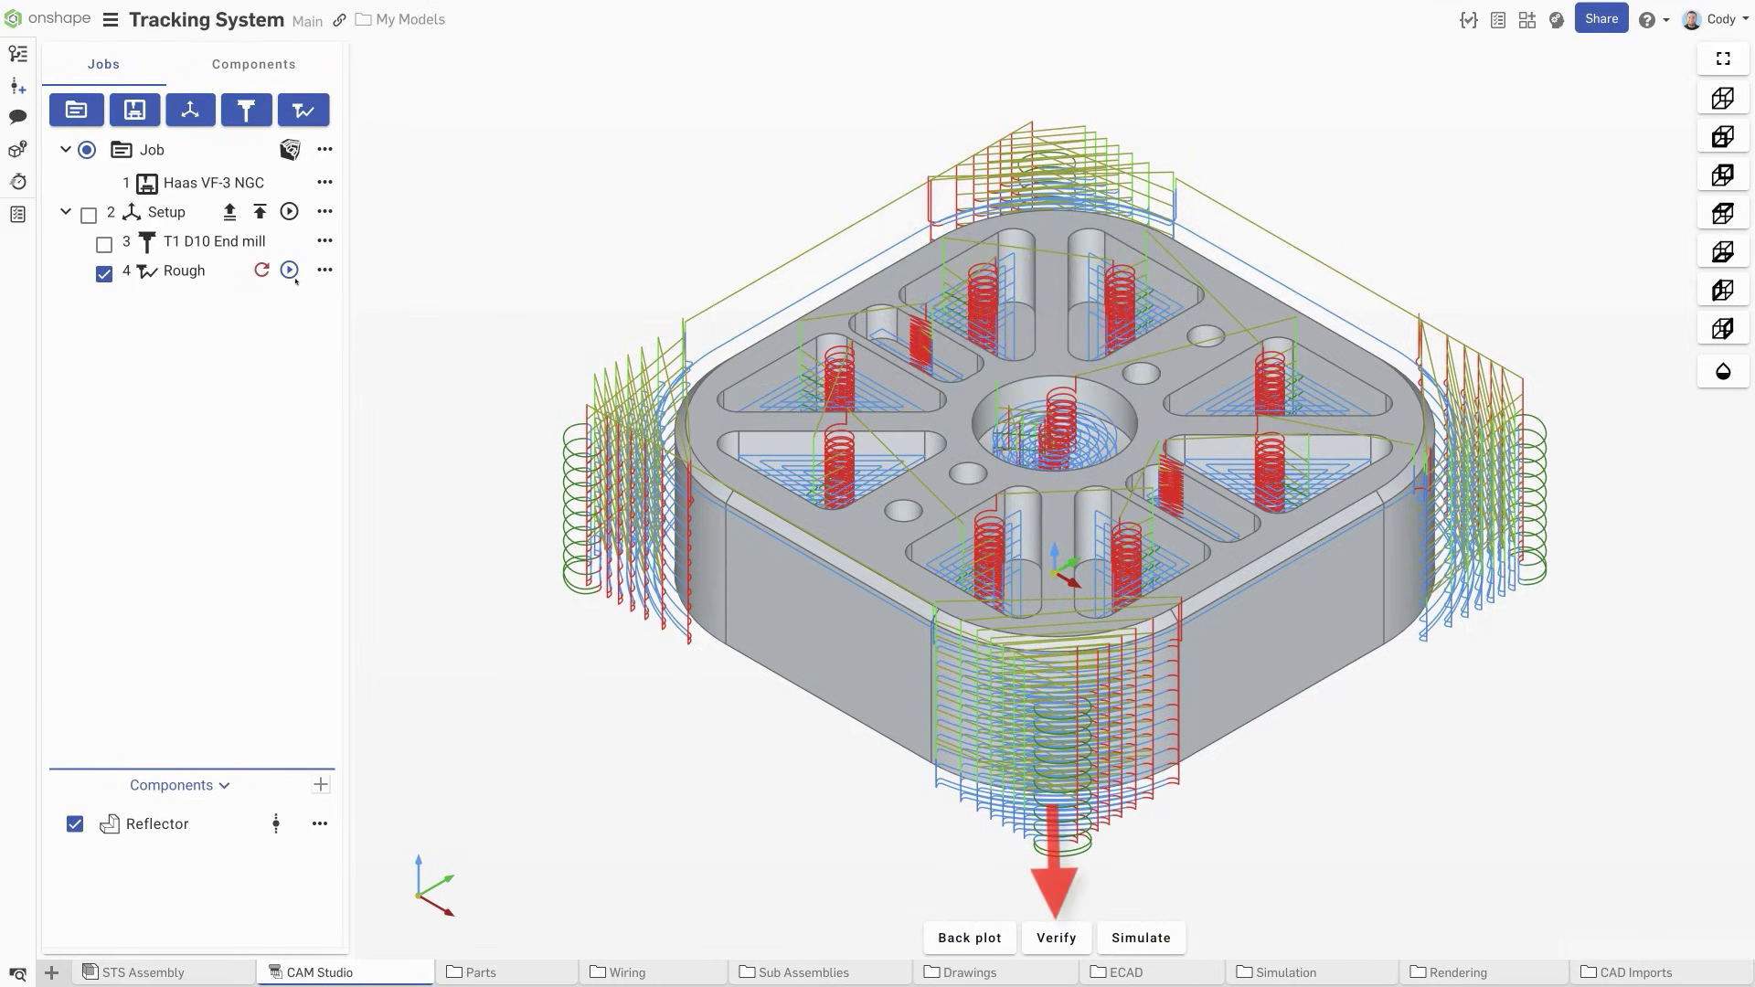
Run the material removal verification of the Rough toolpath and close it
{"action": "left_click", "coordinate": [1051, 936]}
{"action": "left_click", "coordinate": [1016, 931]}
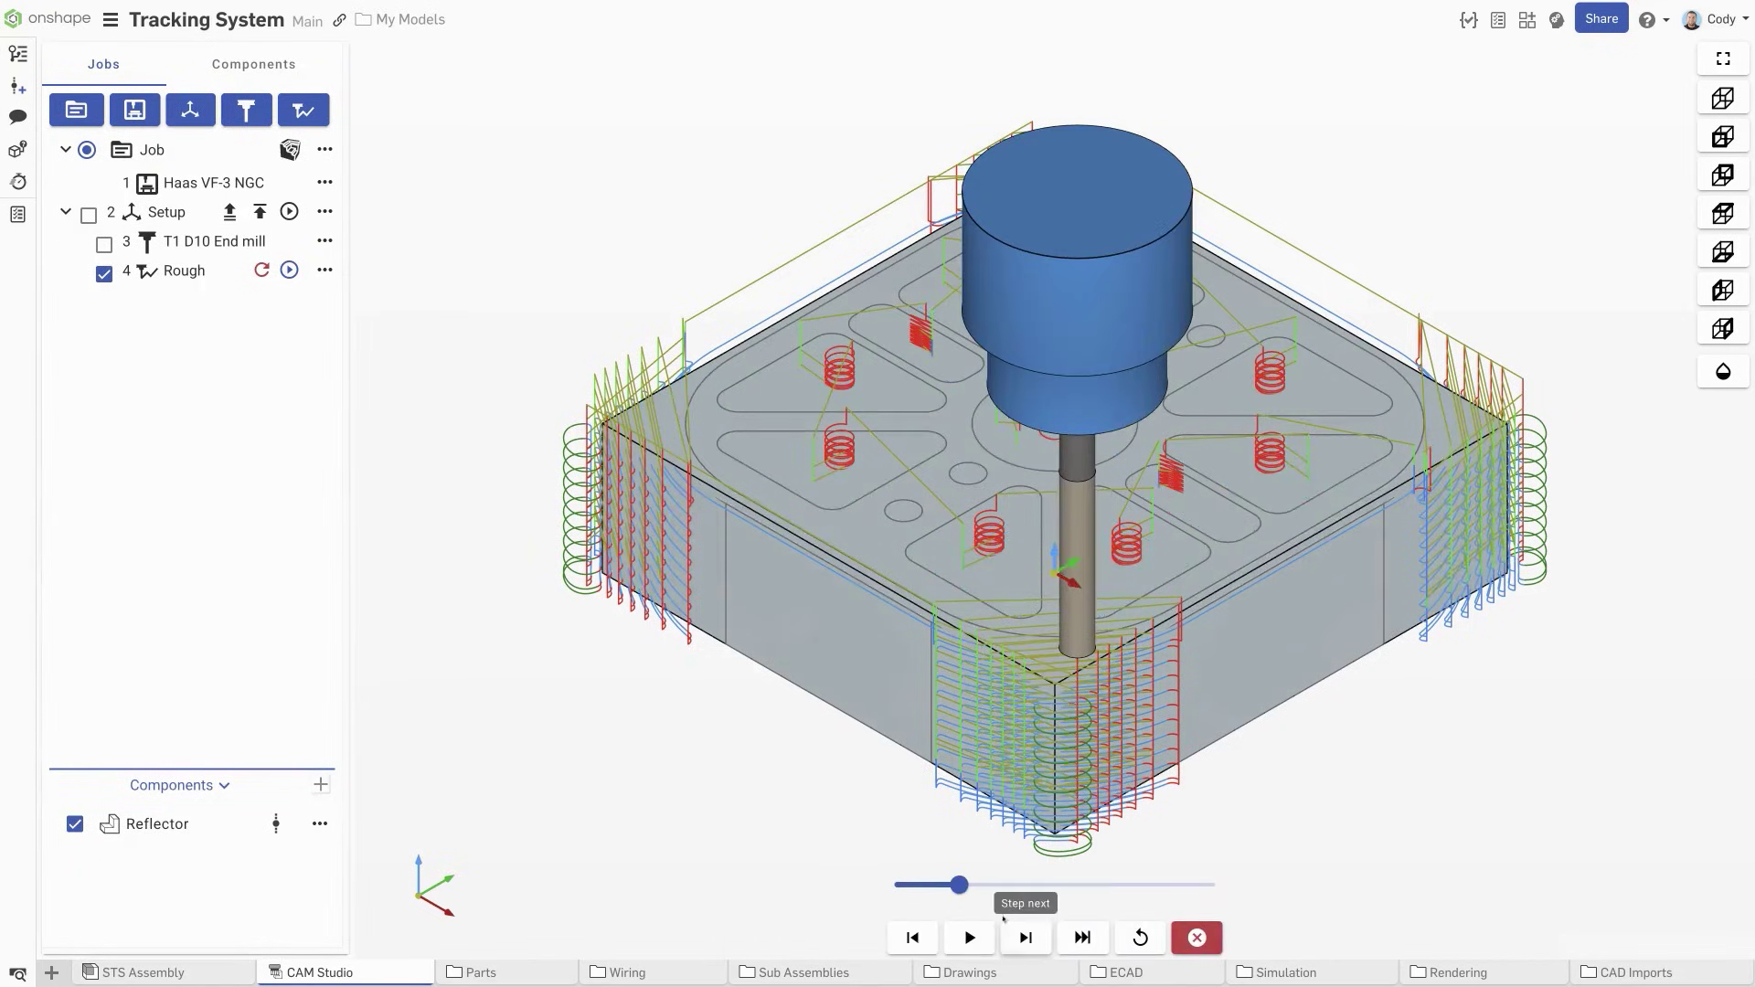
{"action": "left_click", "coordinate": [983, 937]}
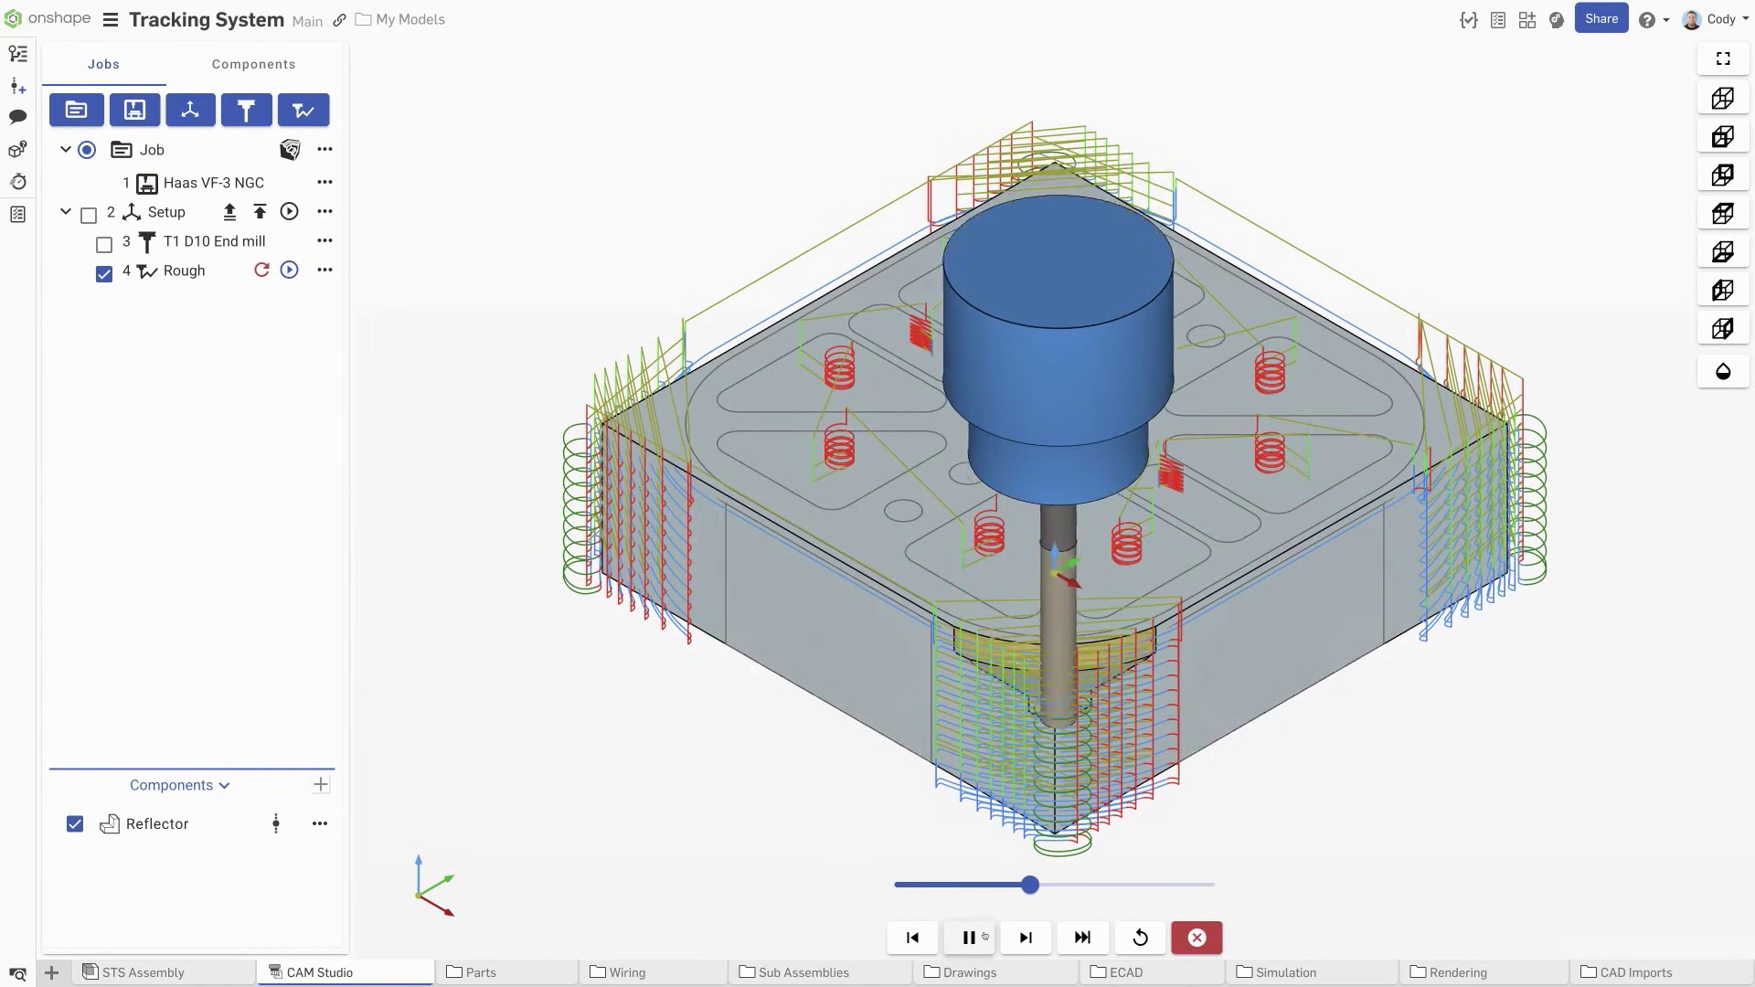
{"action": "left_click", "coordinate": [289, 269]}
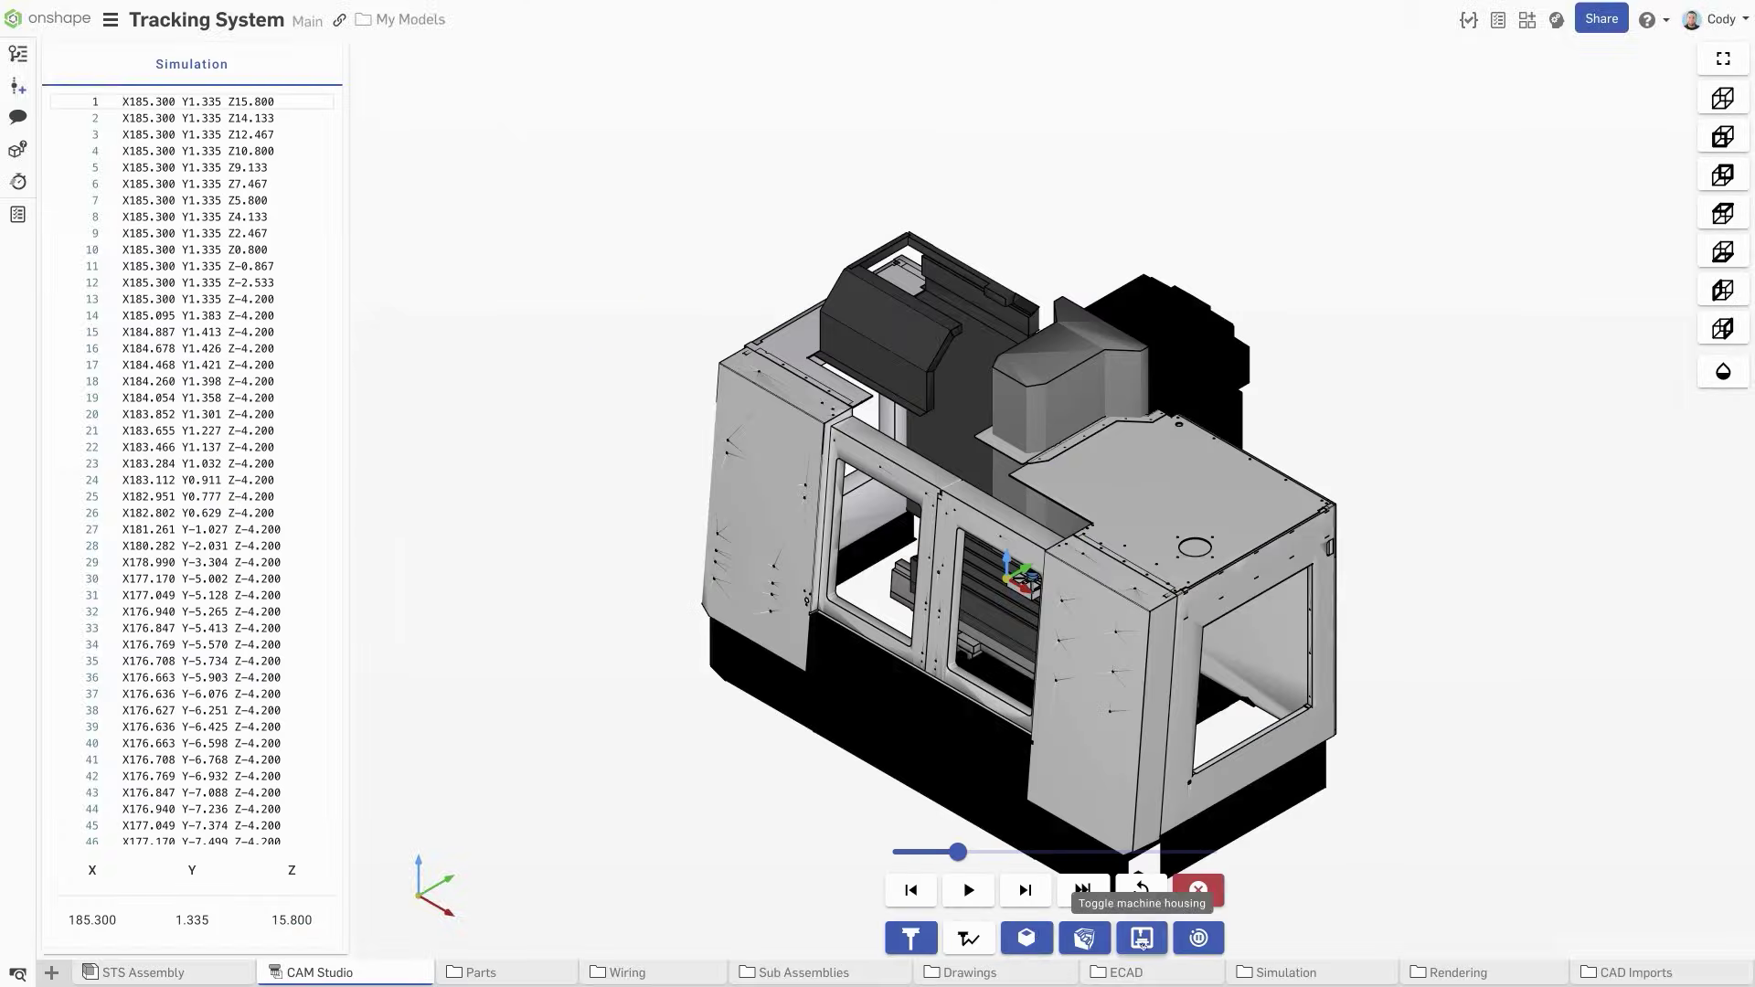
Play the Haas mill simulation with the machine housing hidden, then close it
{"action": "left_click", "coordinate": [1141, 938]}
{"action": "left_click", "coordinate": [969, 889]}
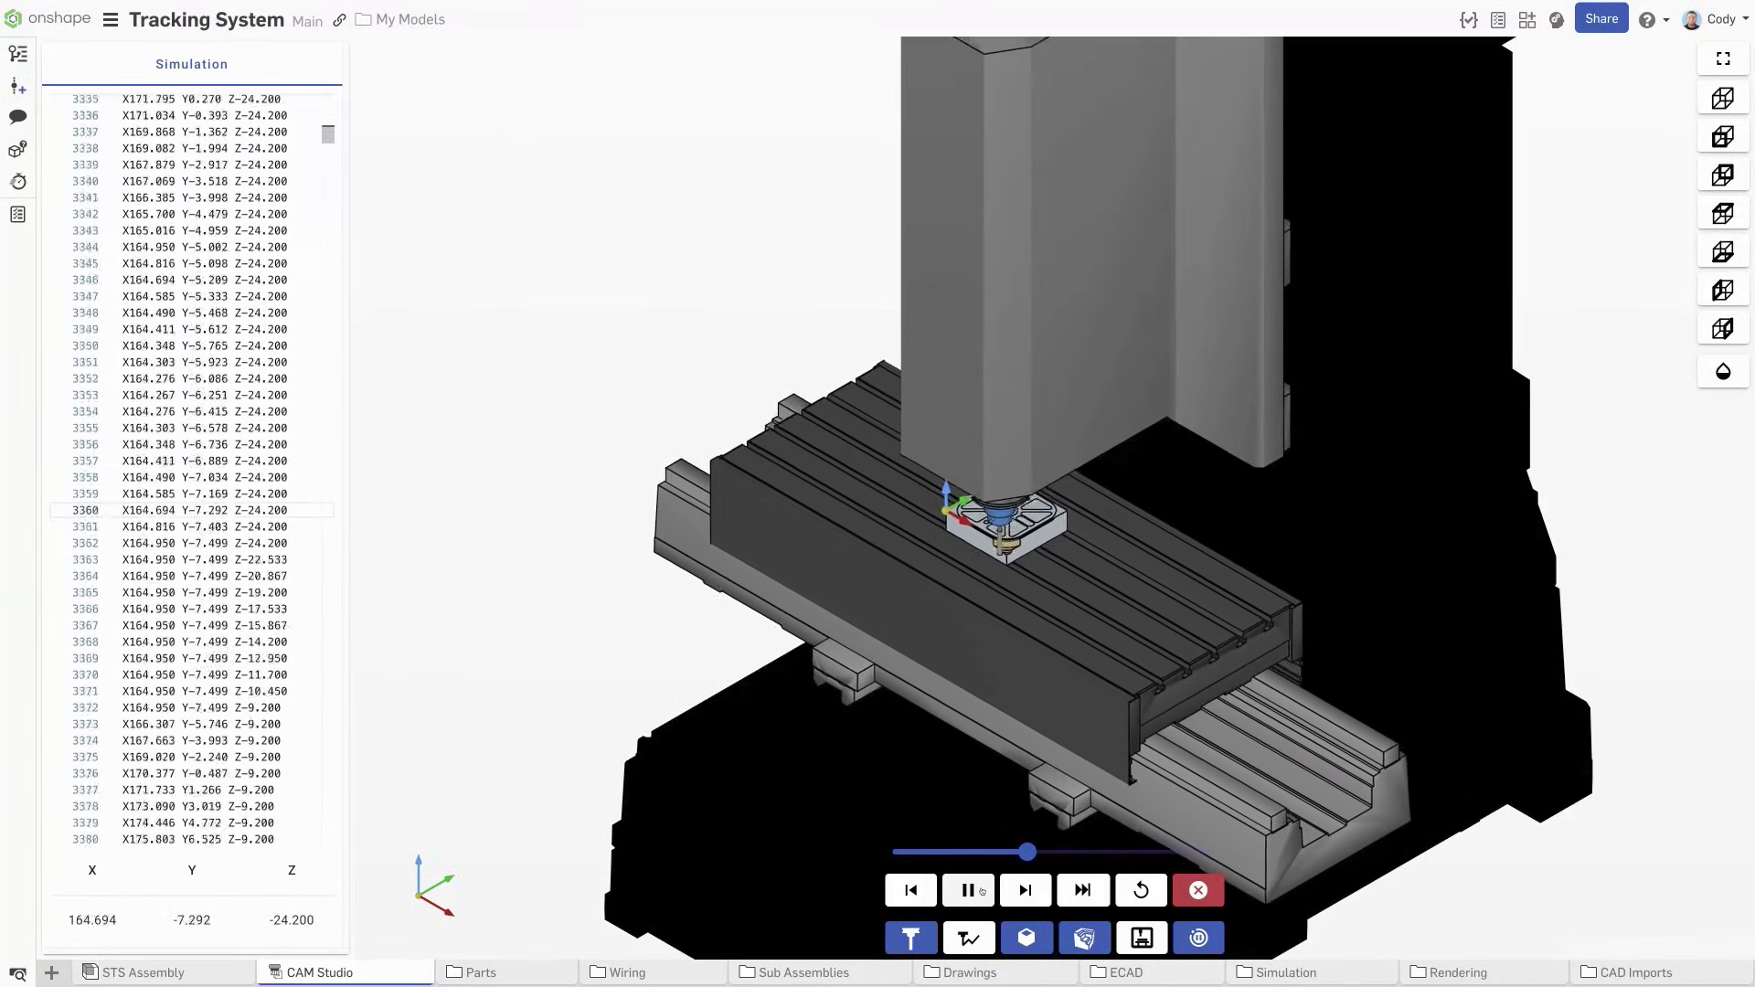
{"action": "left_click", "coordinate": [1199, 890]}
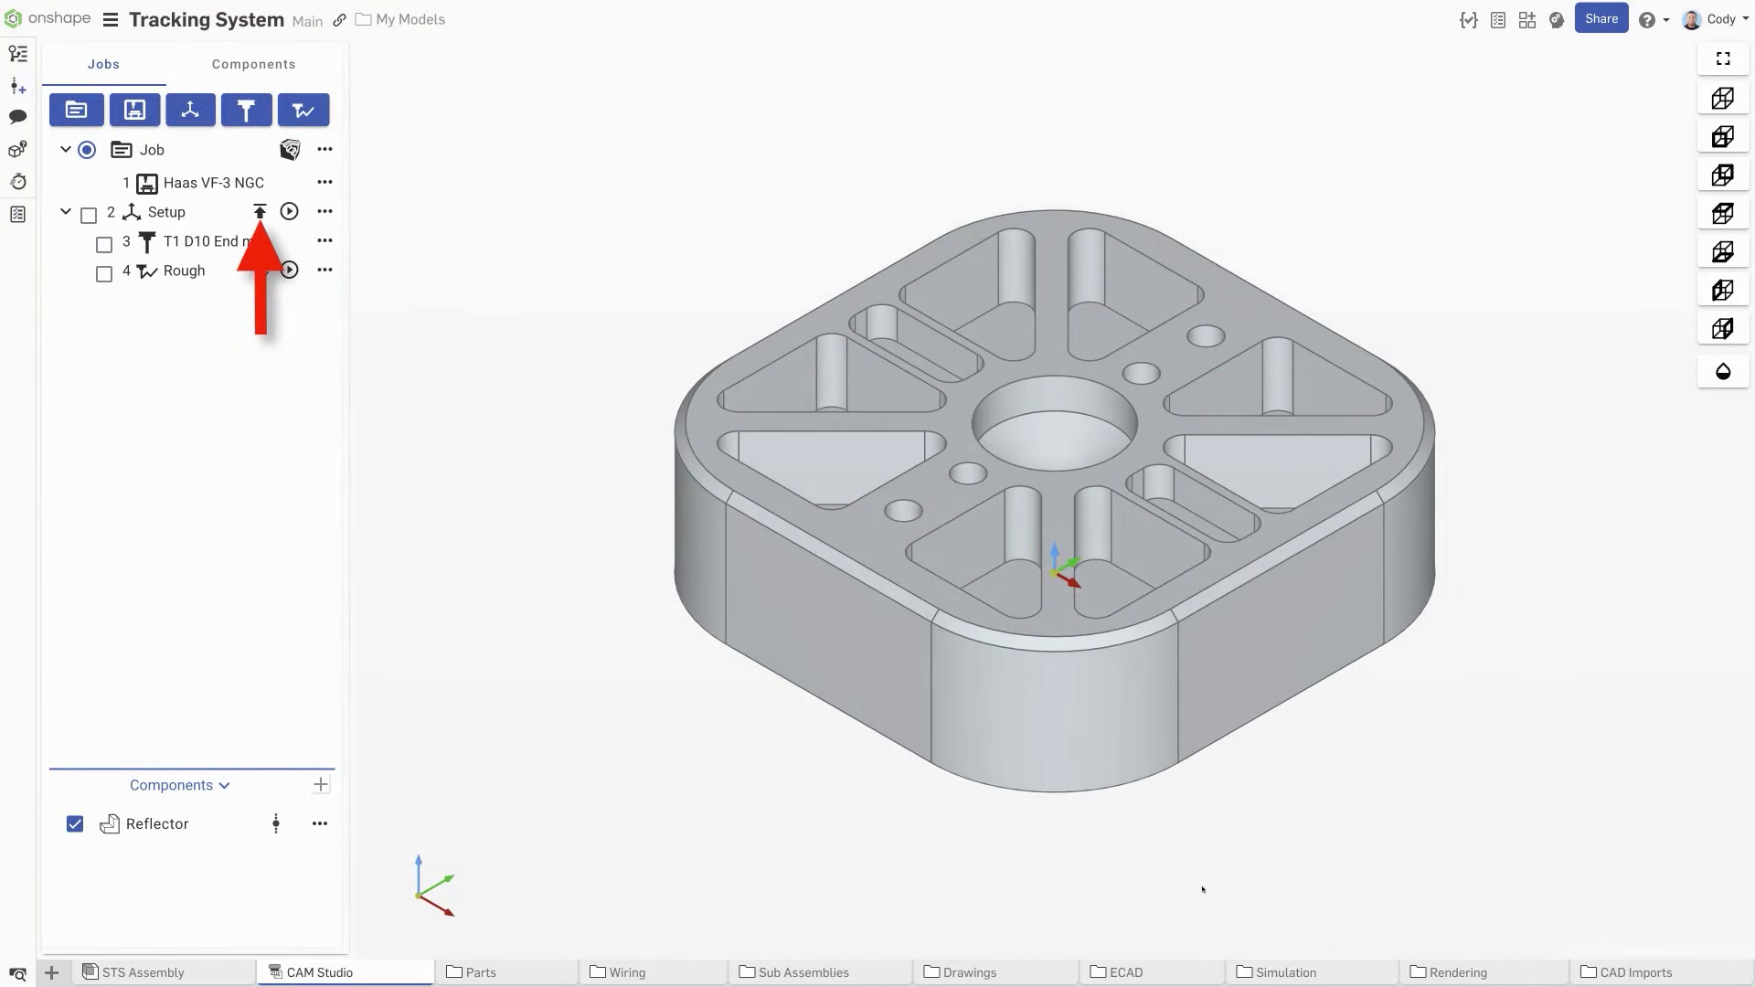